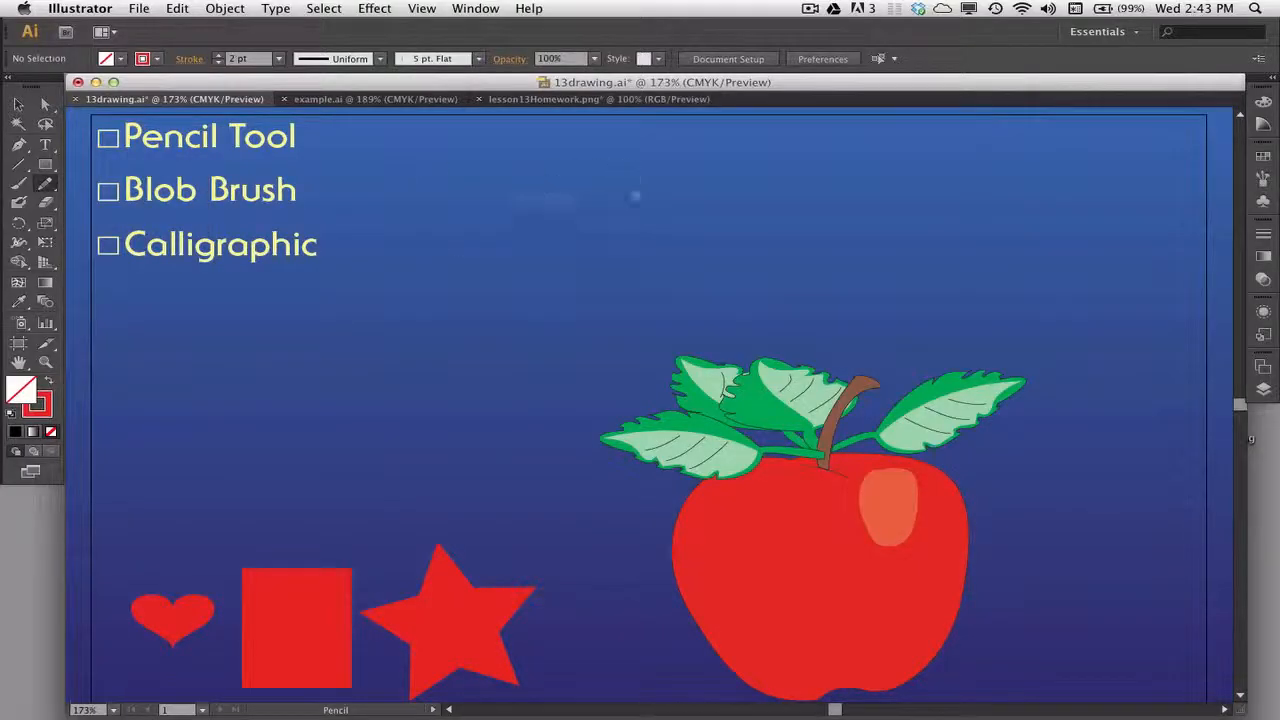
Draw four separate freehand curves with the Pencil tool in the empty area beside the checklist.
left_click_drag(635, 196, 628, 182)
mouse_move(458, 290)
left_mouse_down()
mouse_move(563, 313)
mouse_move(683, 277)
left_mouse_up()
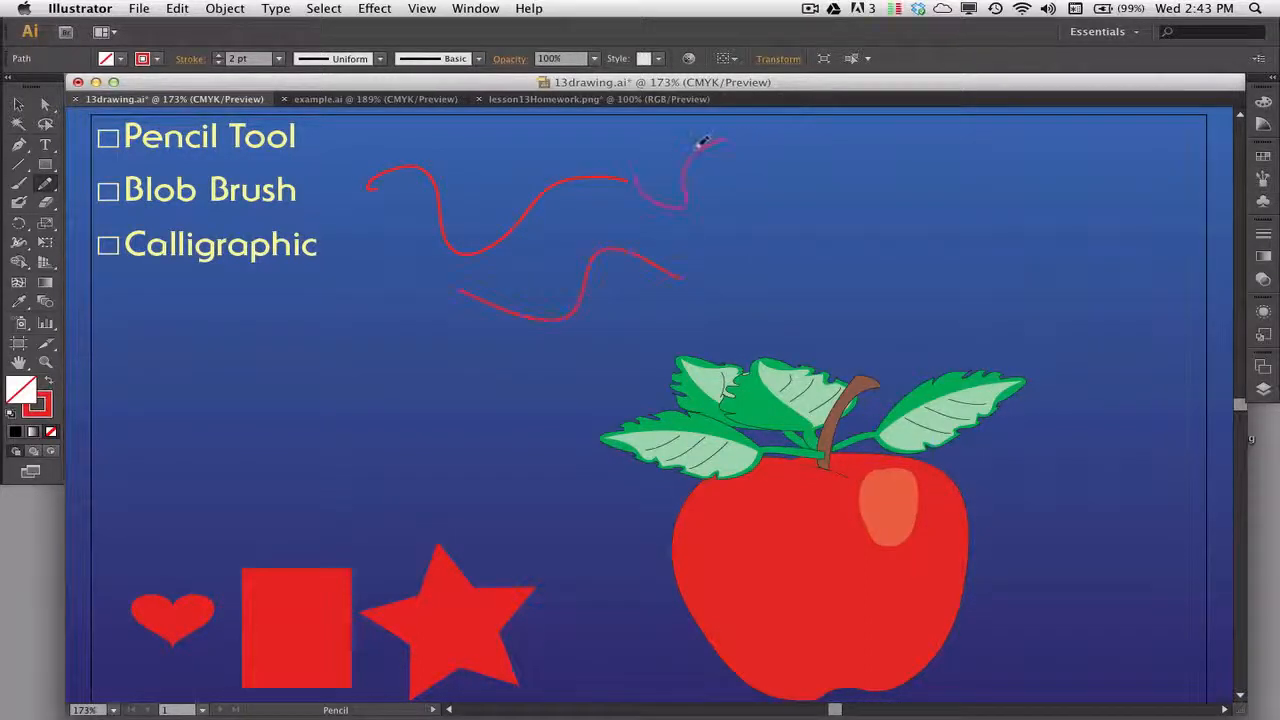
left_click_drag(726, 168, 763, 186)
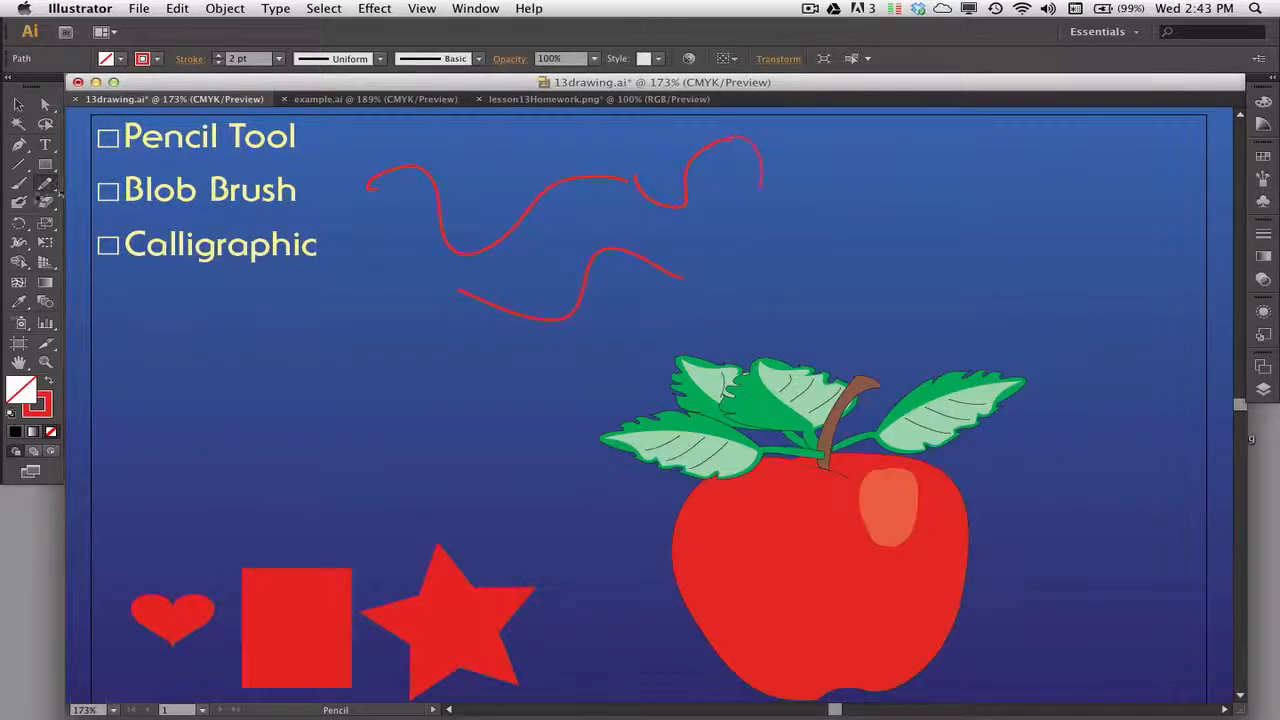
mouse_move(805, 140)
left_mouse_down()
mouse_move(826, 149)
mouse_move(584, 237)
left_mouse_up()
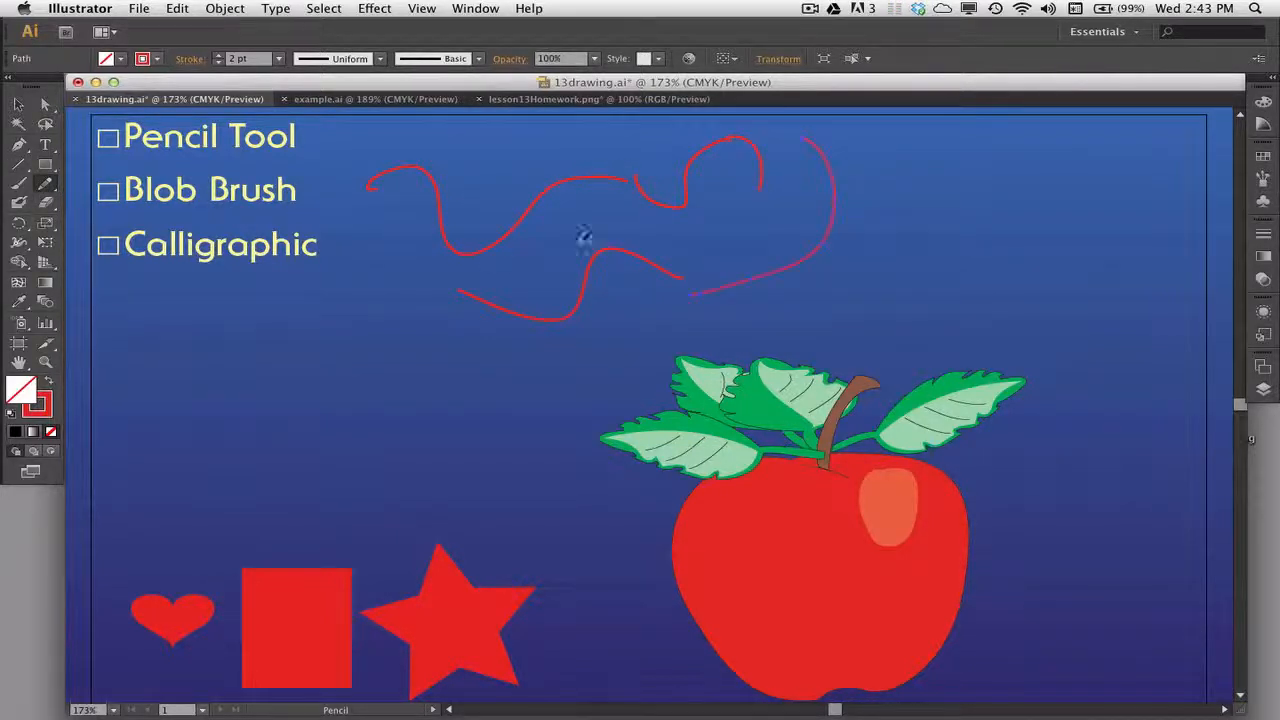
Draw a curved path with the Pen tool beside the last pencil curve near the artboard's upper edge and deselect it.
left_click(19, 144)
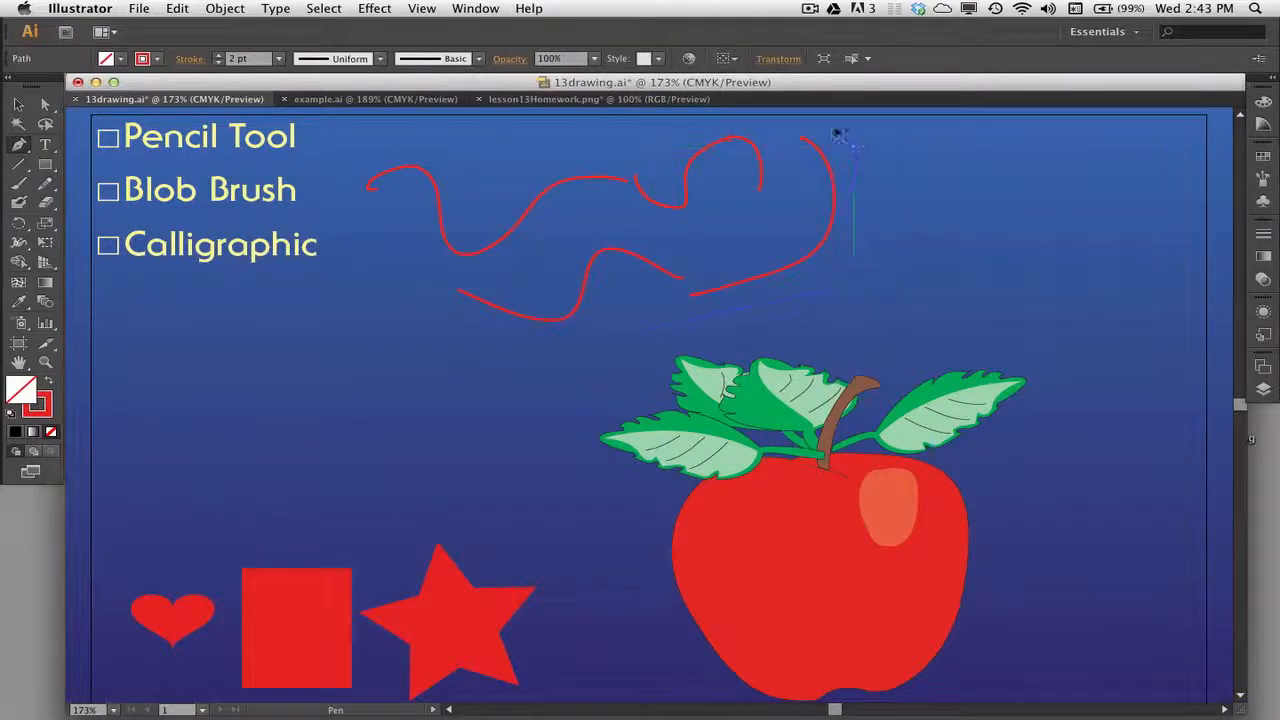
scroll(825, 132, "up", 5)
left_click_drag(823, 132, 823, 130)
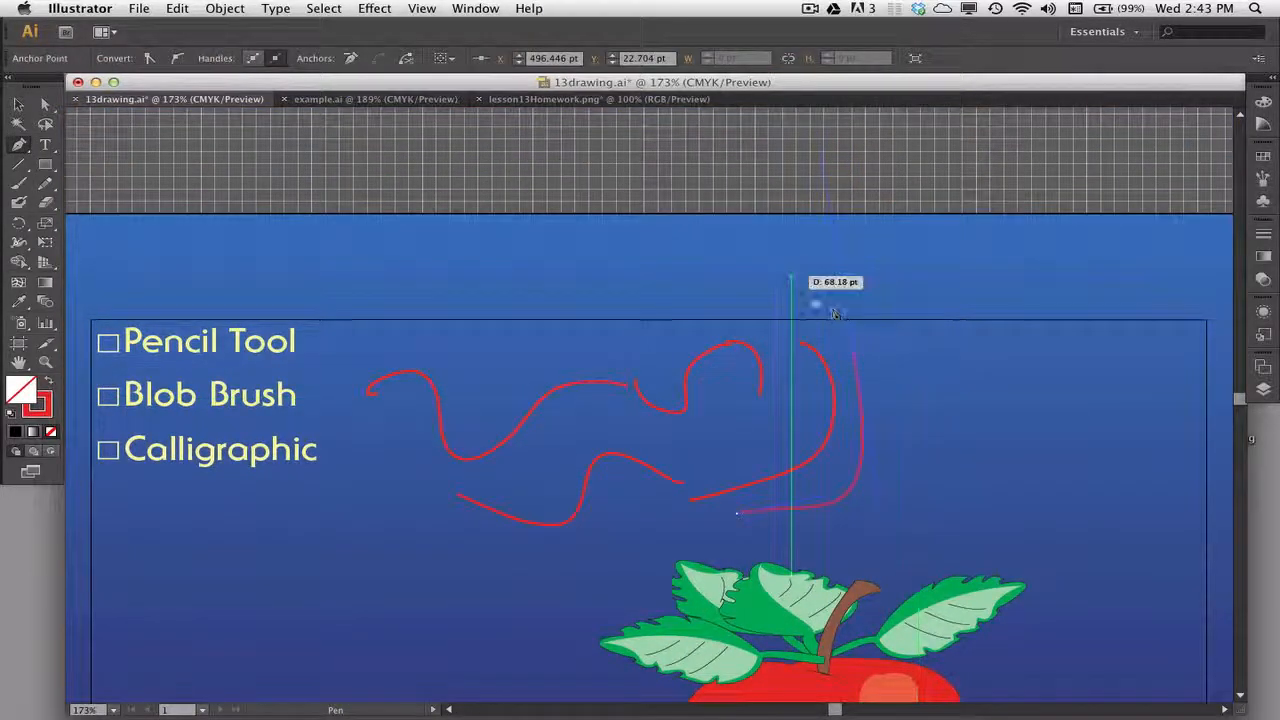
key("z")
left_click_drag(778, 323, 957, 429)
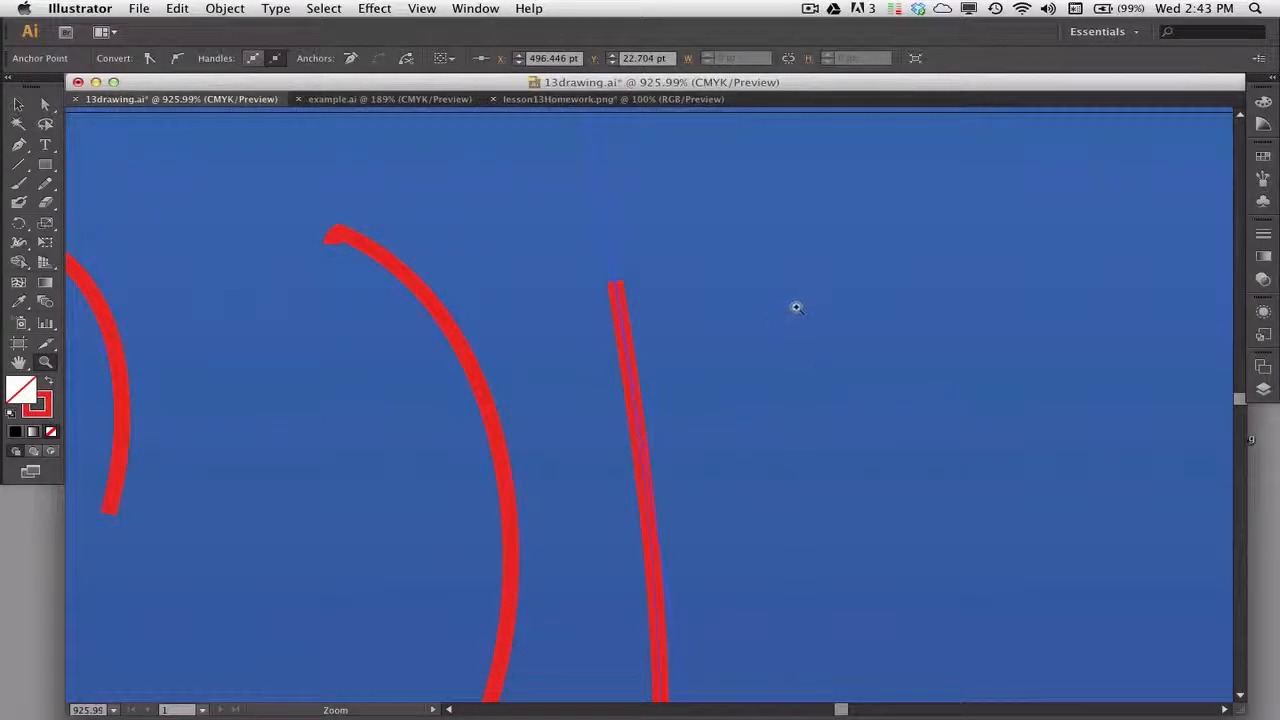
left_click(812, 311, "super")
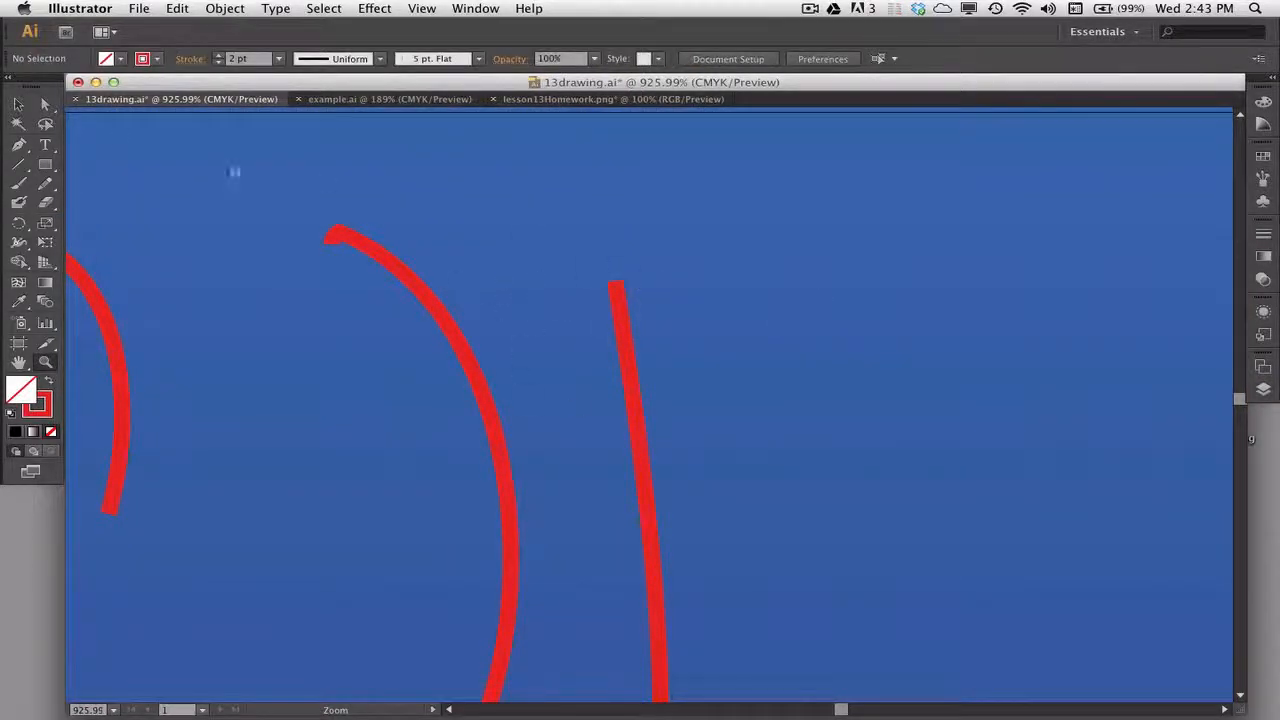
Draw a short slanted pencil line beside the Pen curve, and small wavy pencil lines farther along.
left_click(45, 183)
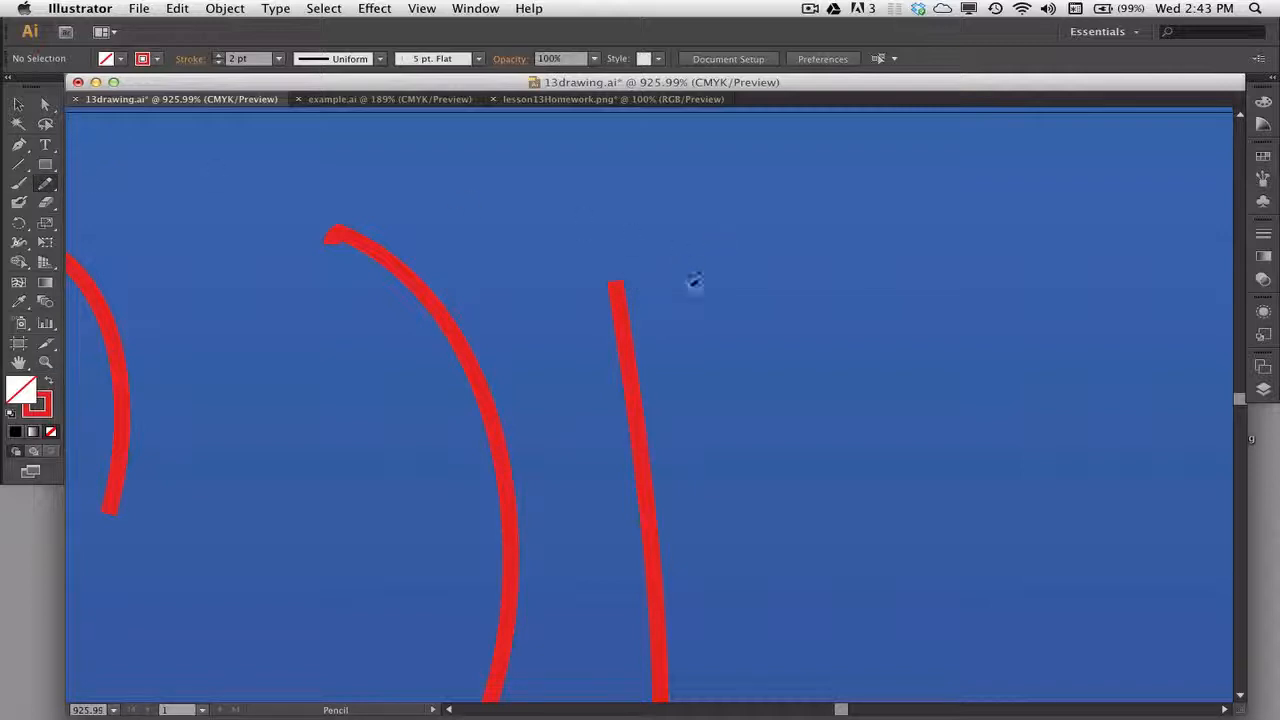
mouse_move(692, 284)
left_mouse_down()
mouse_move(774, 517)
mouse_move(786, 598)
left_mouse_up()
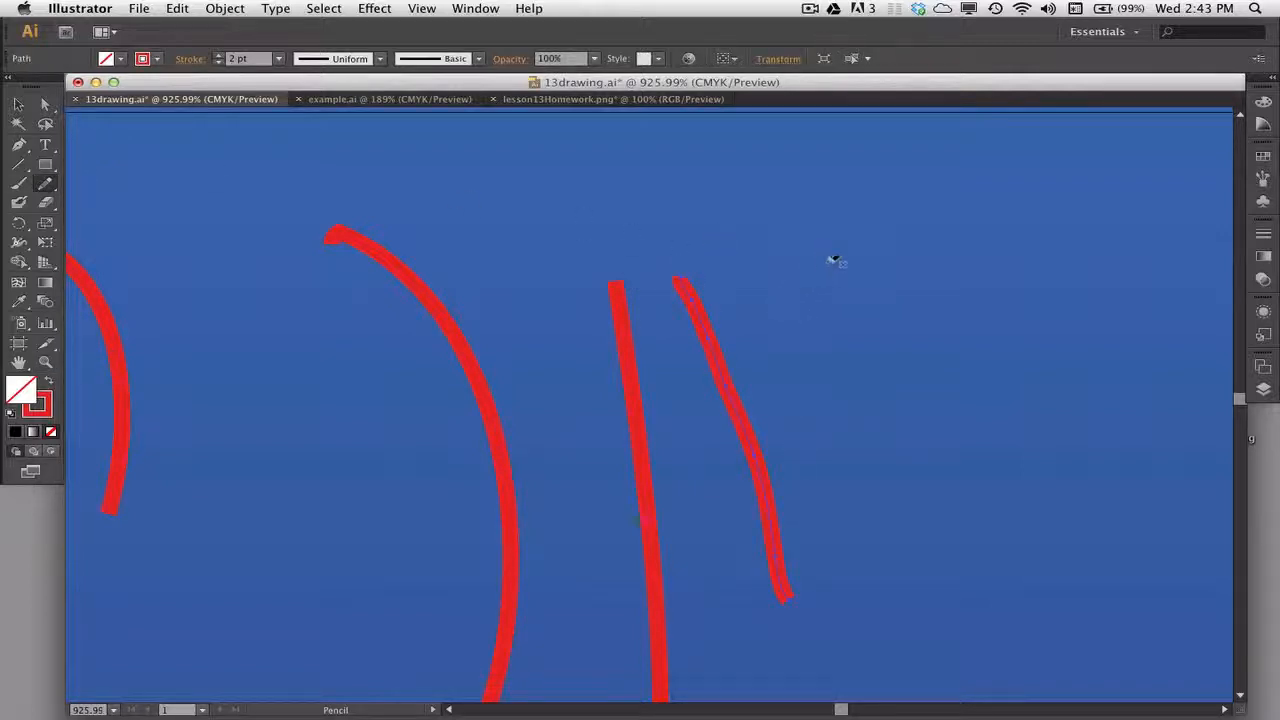
key("super")
left_click(717, 302, "super")
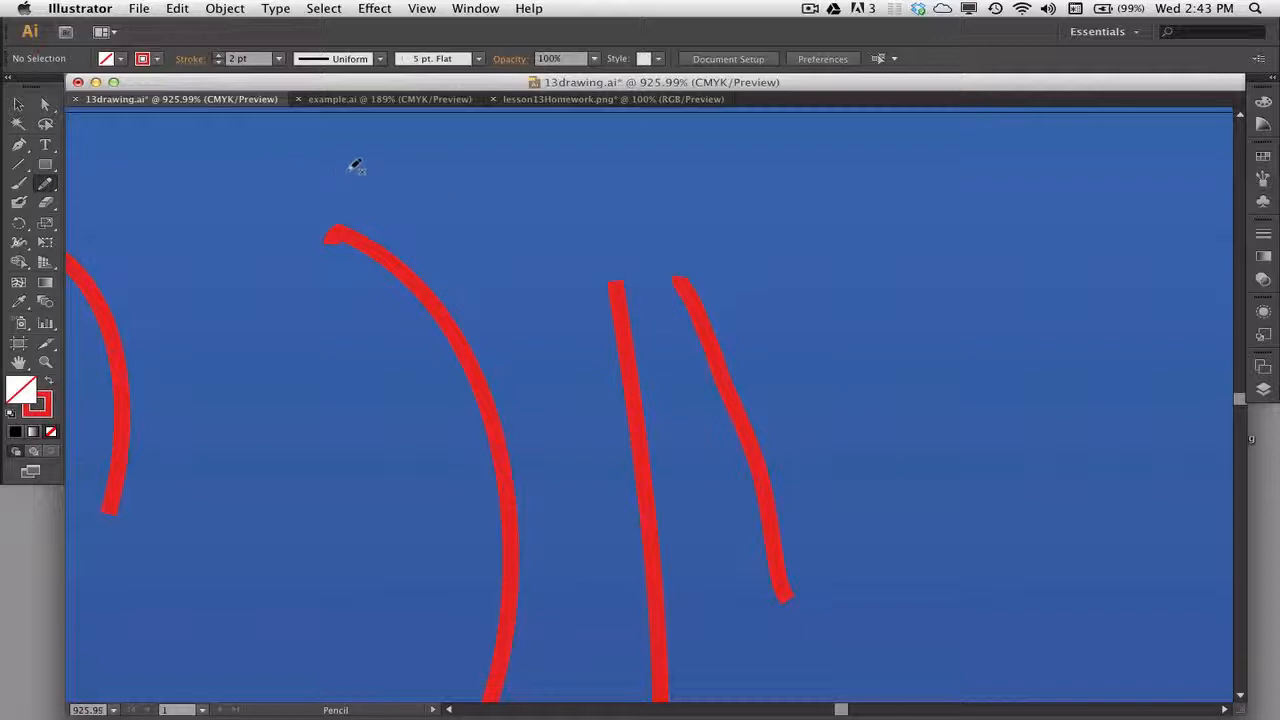
key("super+0")
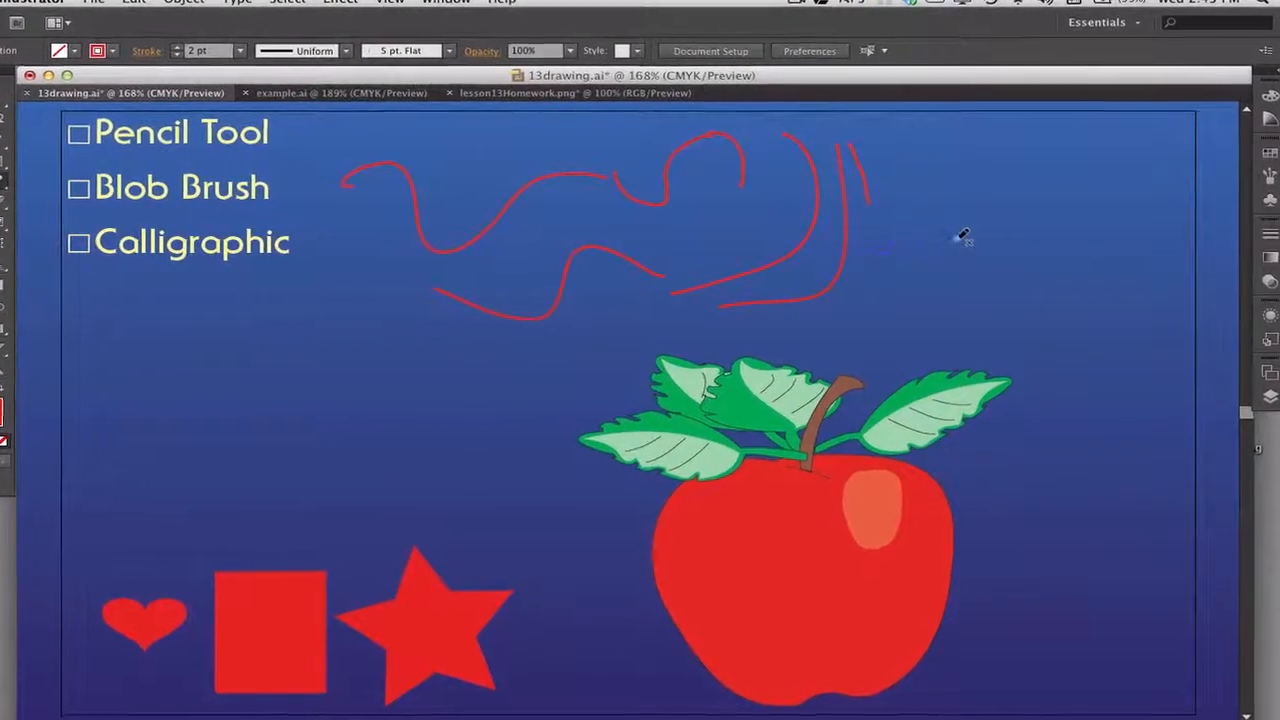
left_click_drag(1058, 242, 1162, 240)
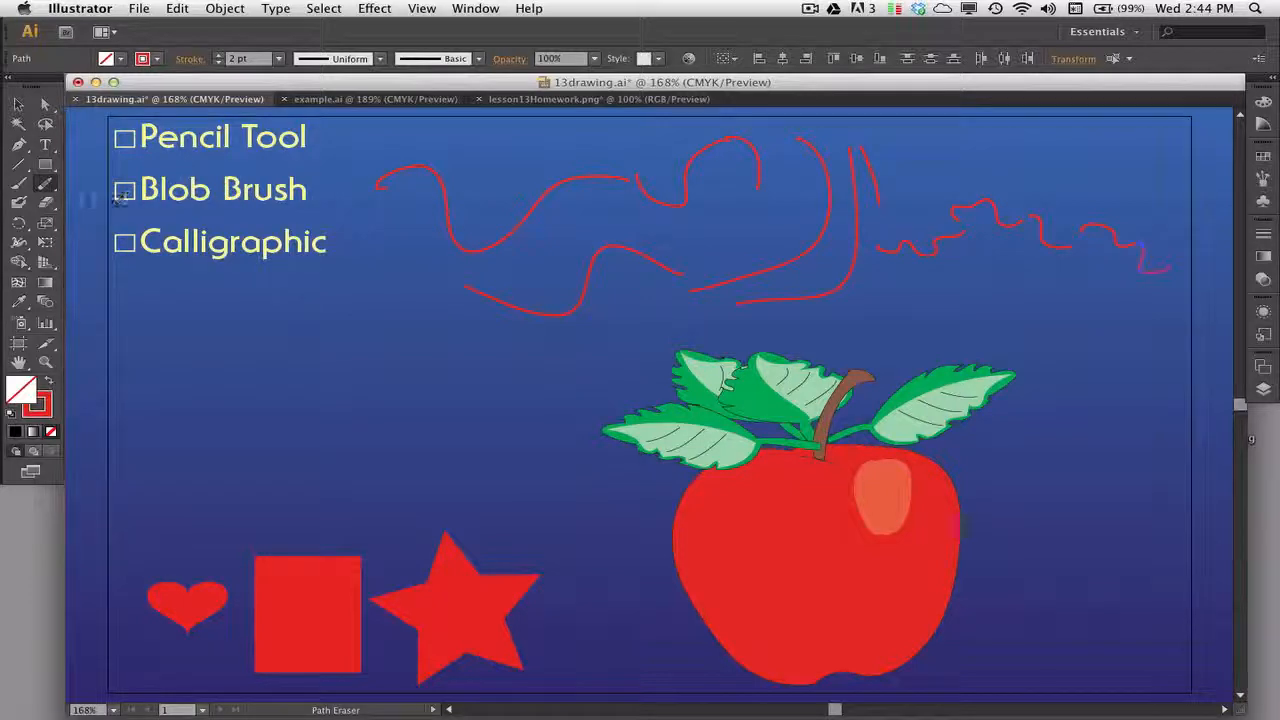
Review the Pencil tool's options and mark the Pencil Tool checkbox with a hand-drawn X.
double_click(45, 184)
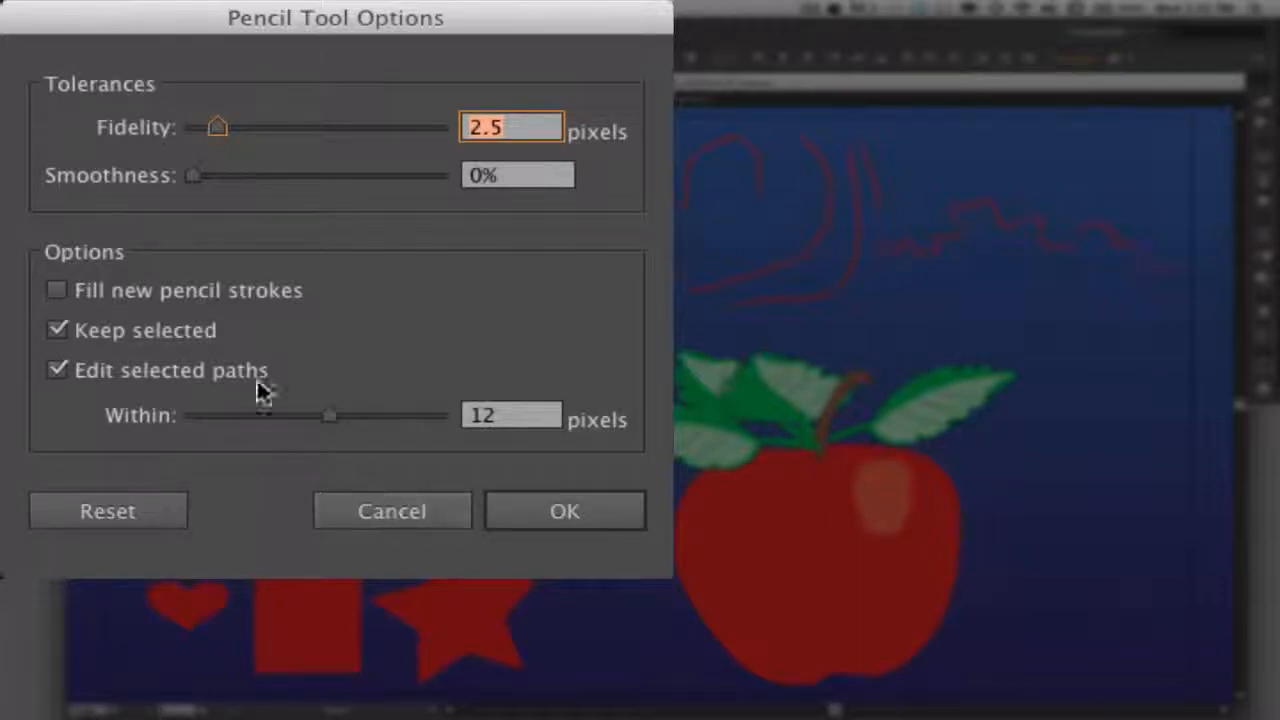
left_click(566, 520)
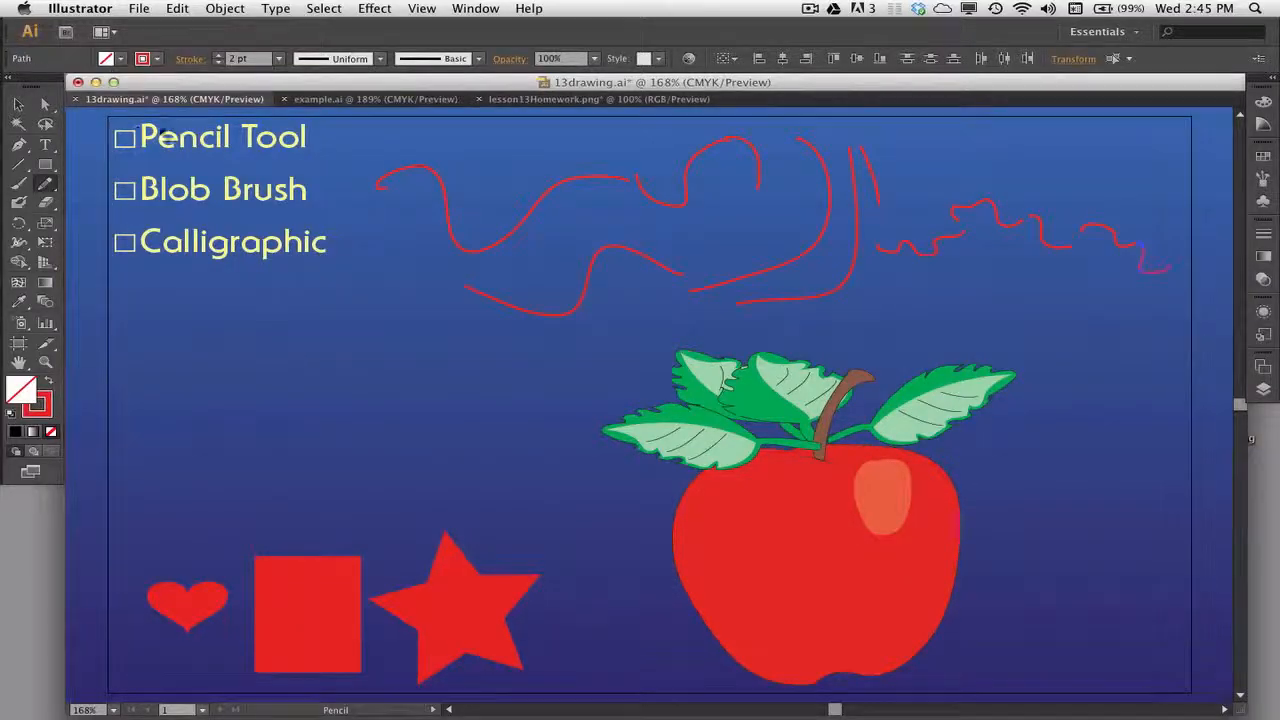
mouse_move(119, 126)
left_mouse_down()
mouse_move(129, 141)
mouse_move(136, 130)
left_mouse_up()
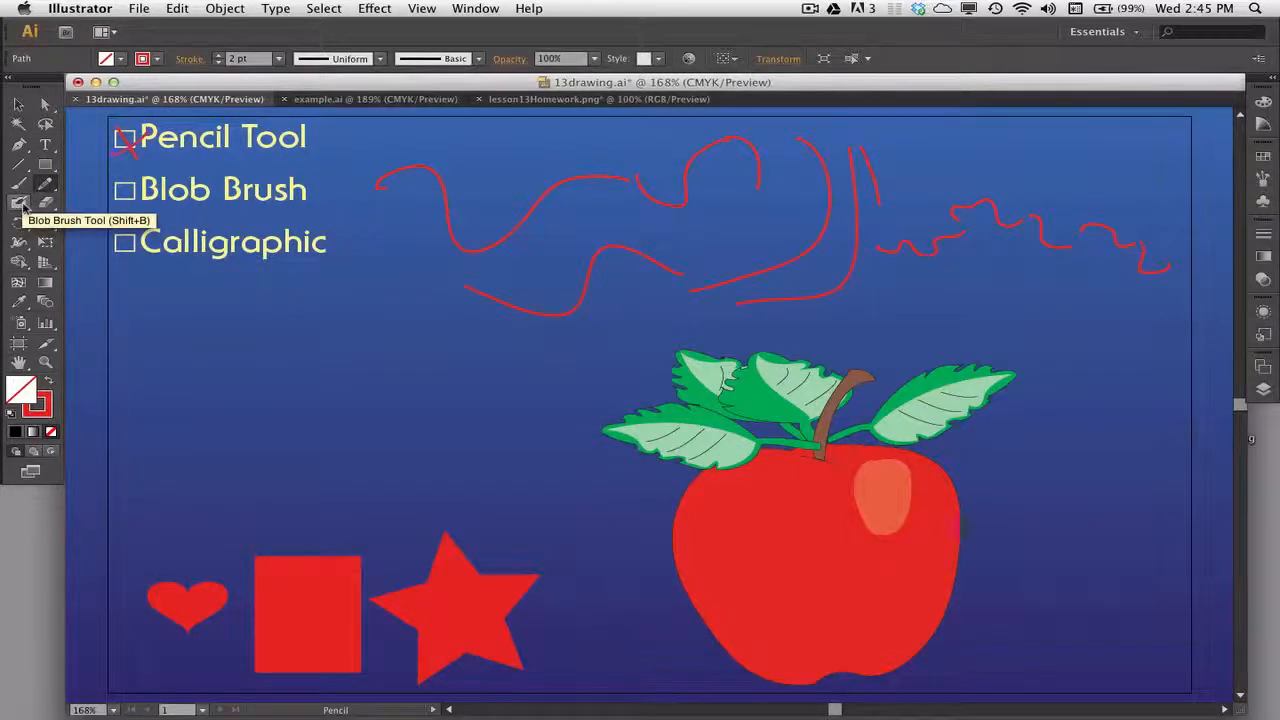
Paint thick, overlapping red strokes with the Blob Brush below the word Calligraphic so they merge.
left_click(20, 203)
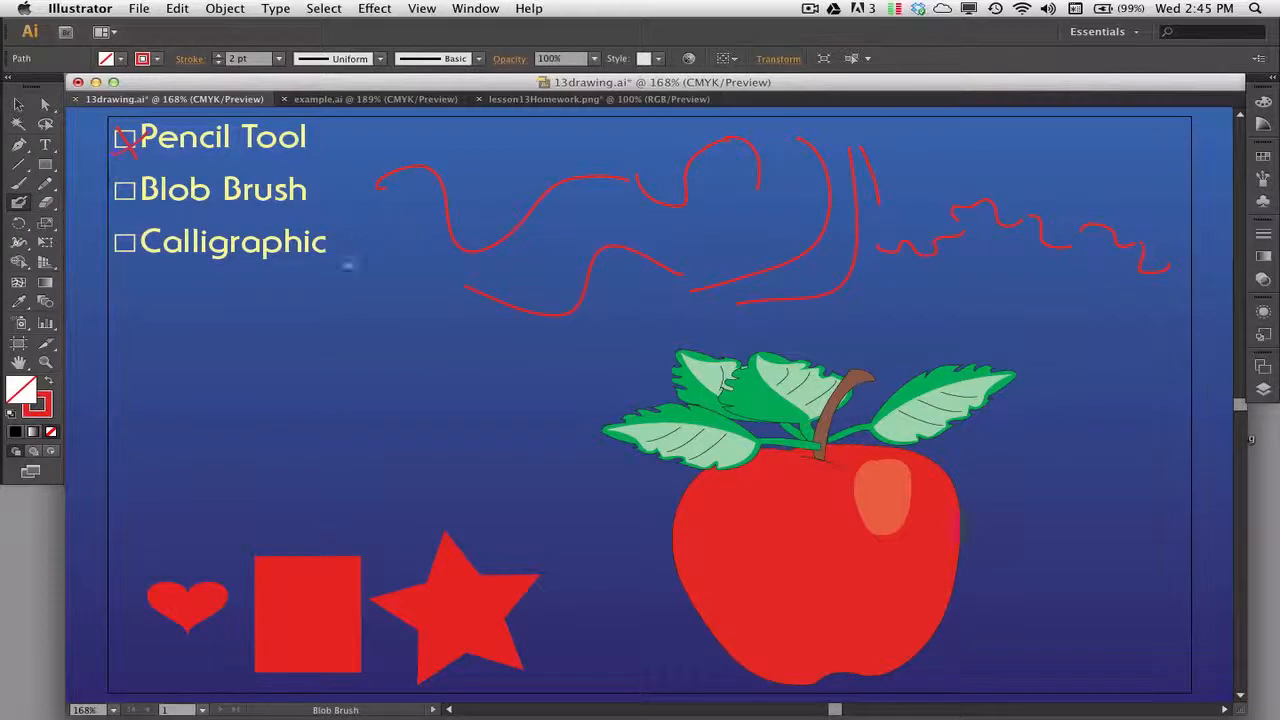
left_click_drag(157, 302, 198, 293)
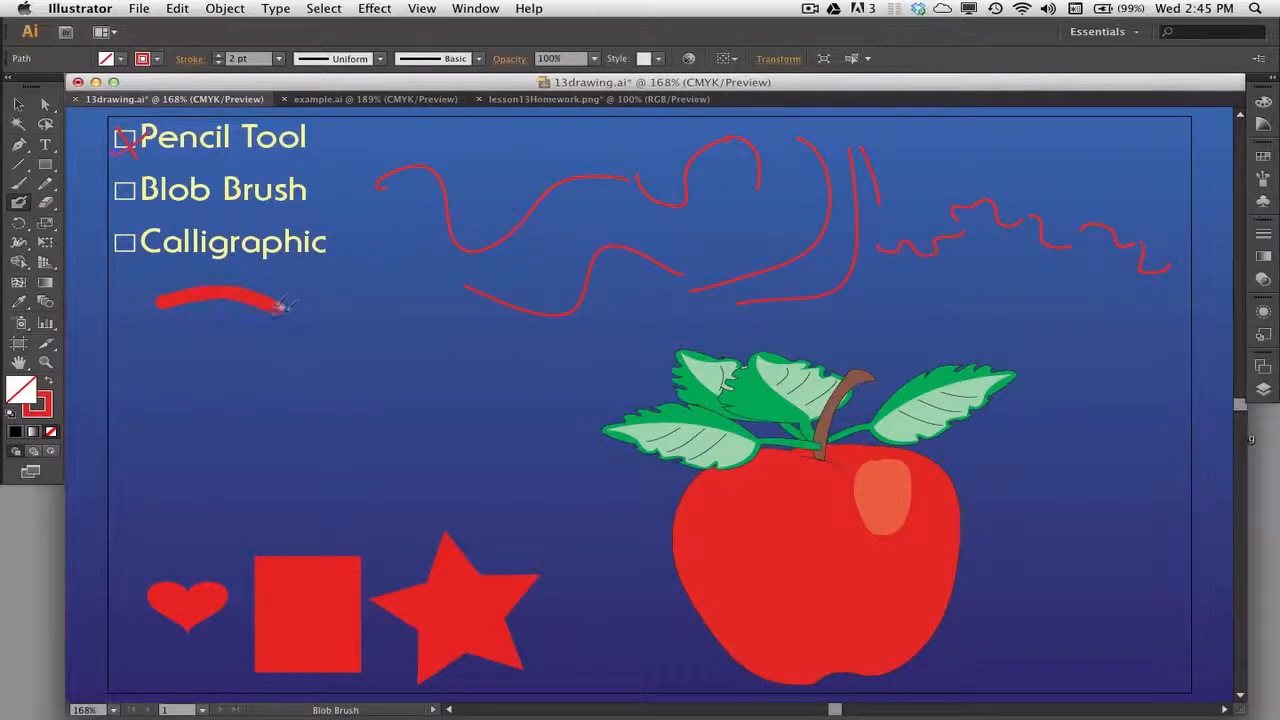
left_click_drag(376, 298, 376, 279)
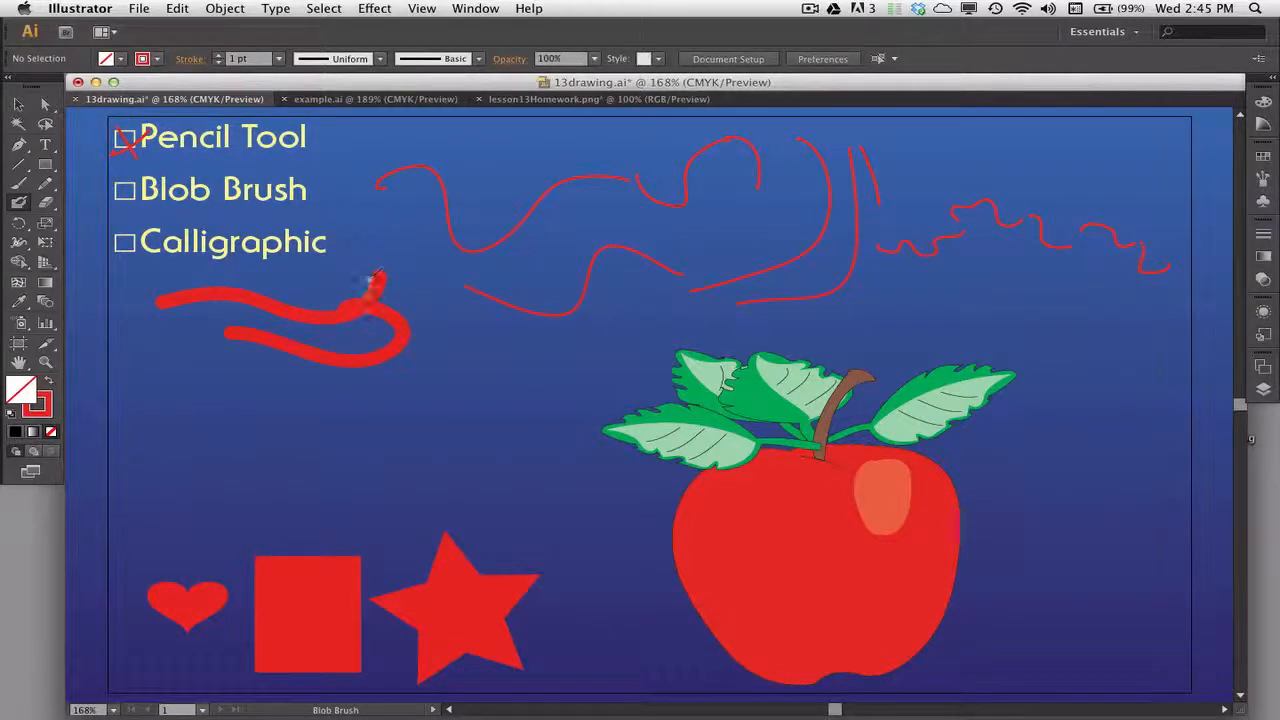
Examine the merged blob shape by selecting it and viewing the artwork in outline mode, ending deselected.
key("v")
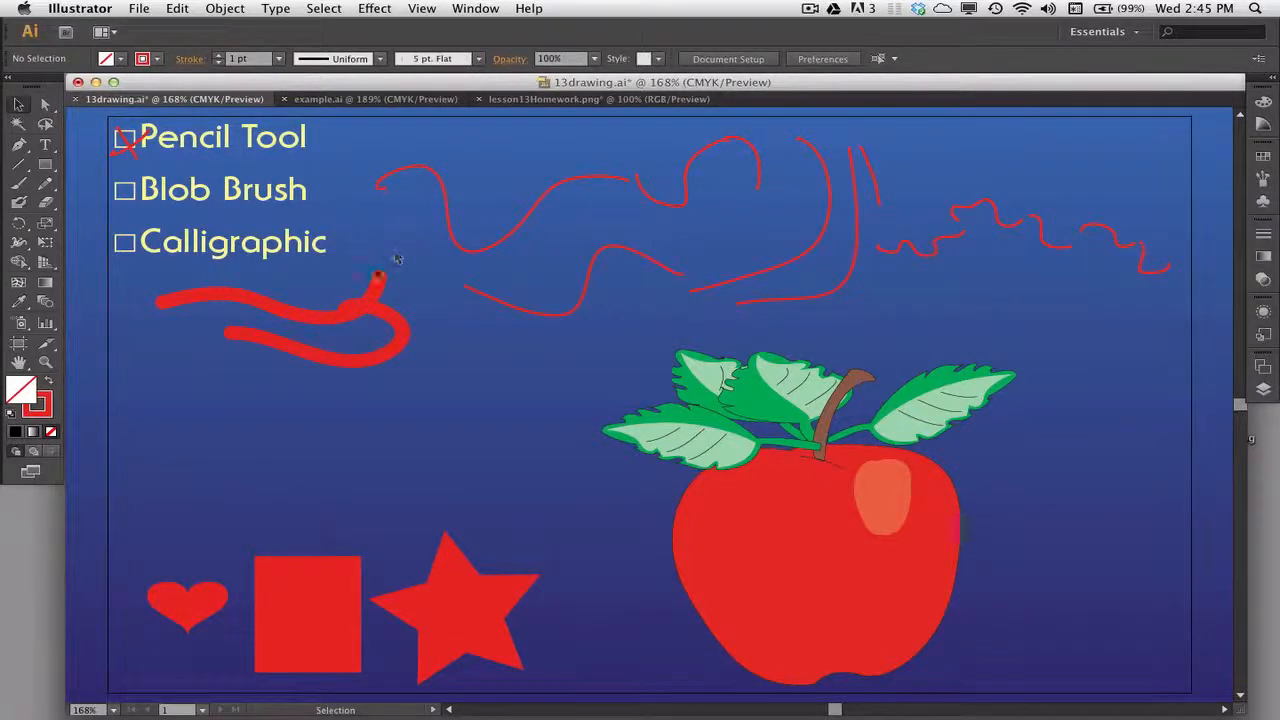
left_click(397, 259)
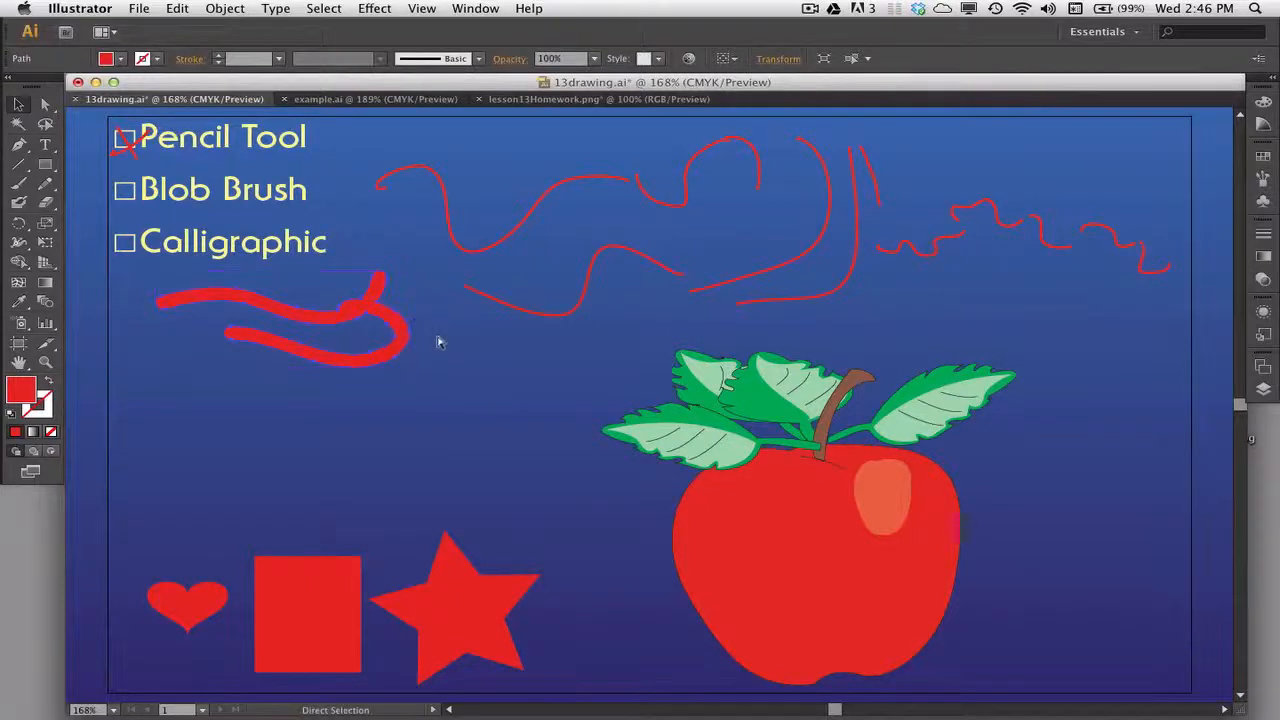
key("super+y")
key("super+y")
left_click(443, 344)
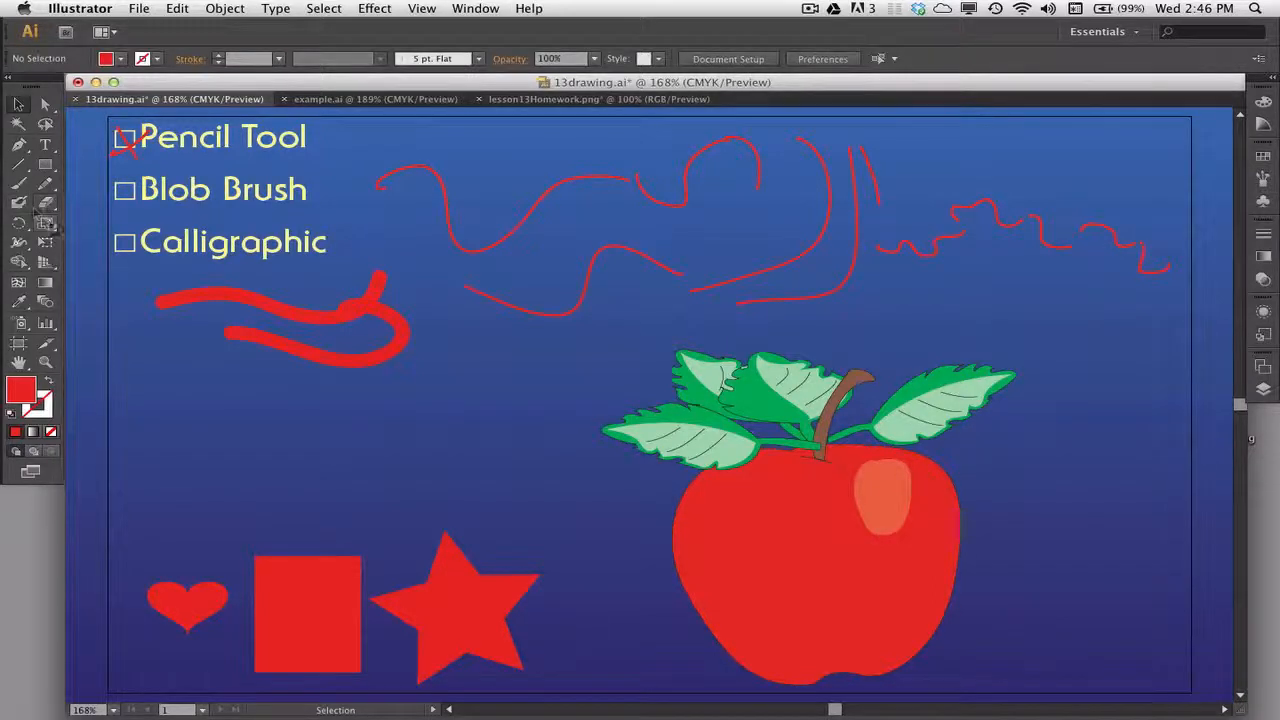
Paint more Blob Brush strokes over the blob shape, extending it downward and filling its open loop.
left_click(18, 201)
left_click_drag(211, 363, 222, 314)
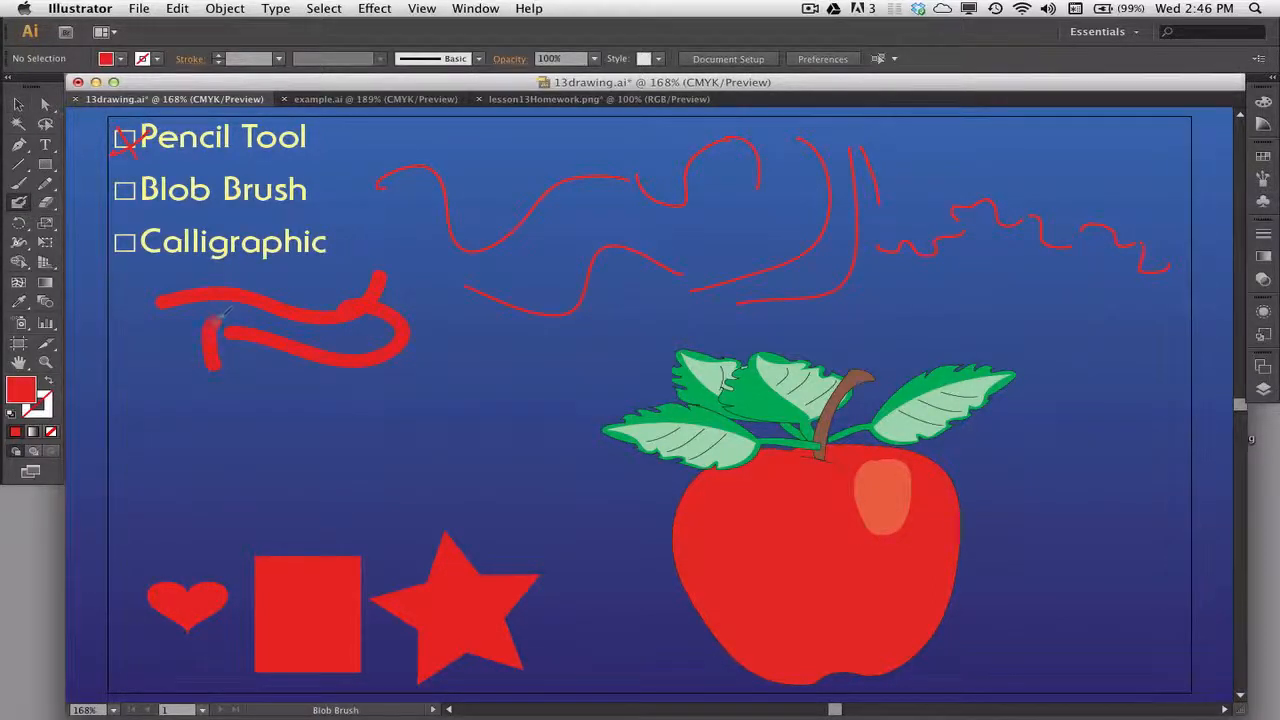
key("shift+x")
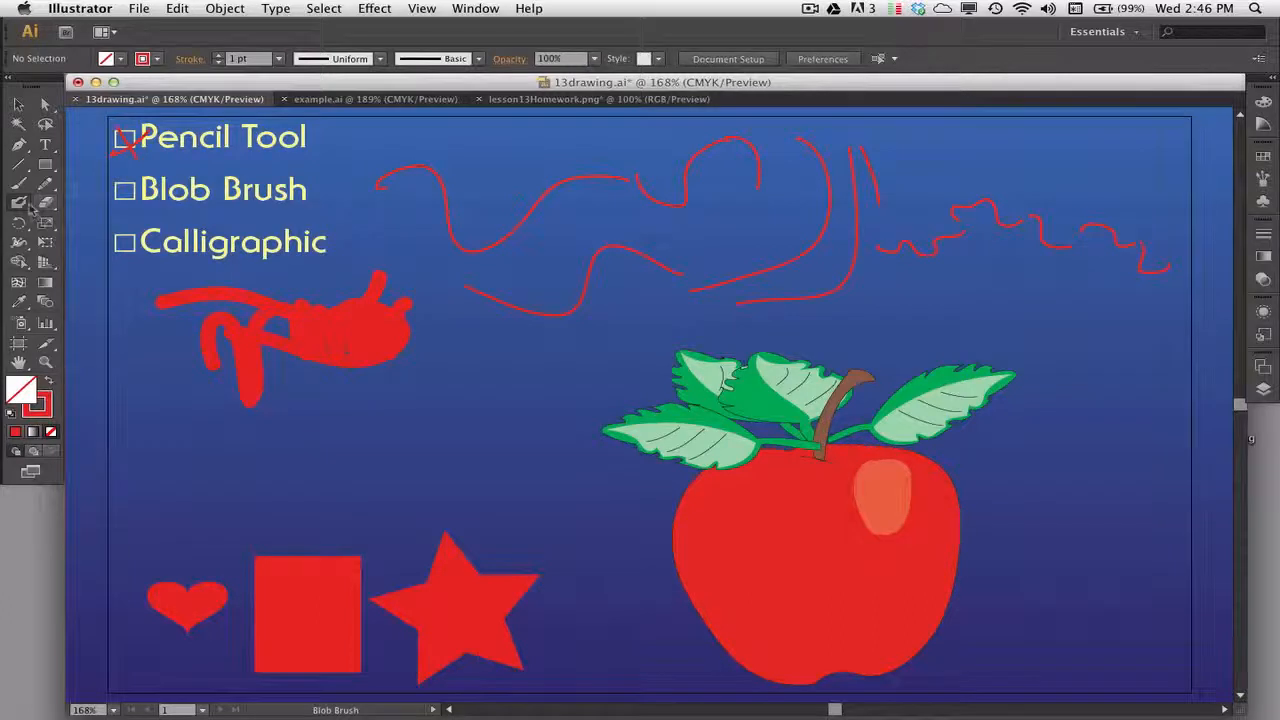
Erase a hollow in the filled part of the blob shape and cut vertically through its middle with the Eraser.
left_click(45, 202)
left_click_drag(285, 298, 392, 330)
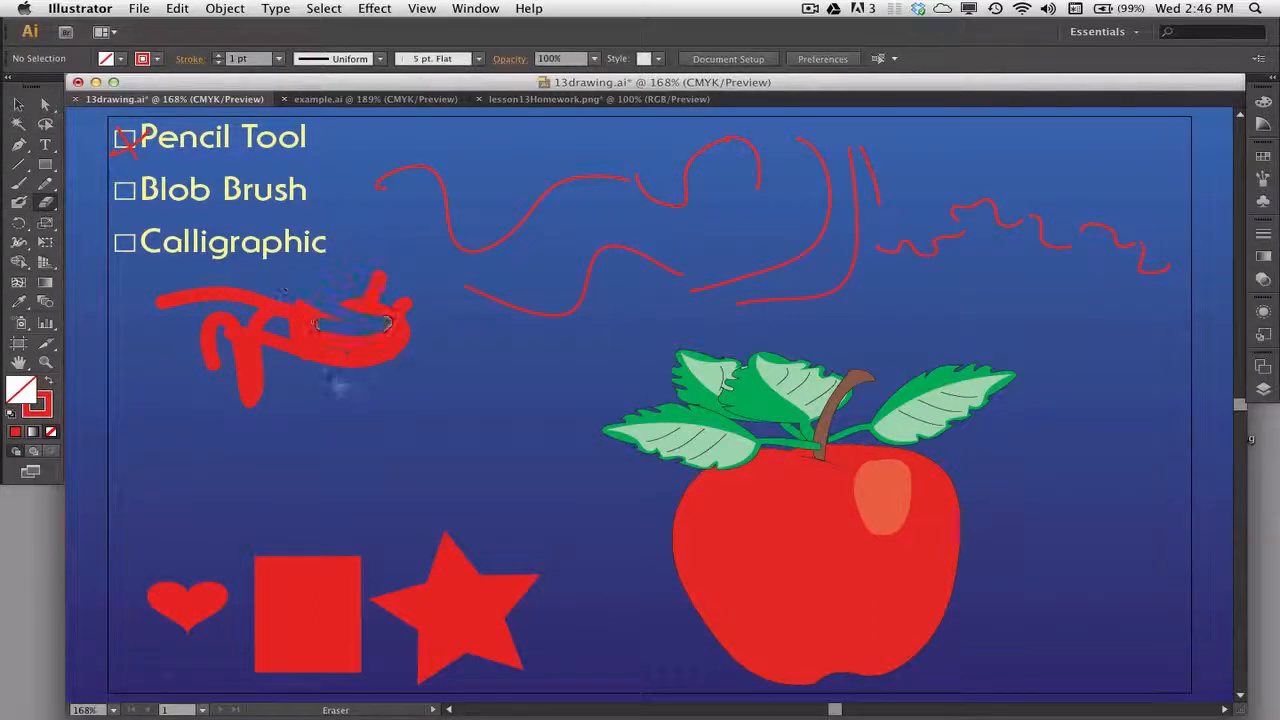
left_click_drag(318, 382, 312, 318)
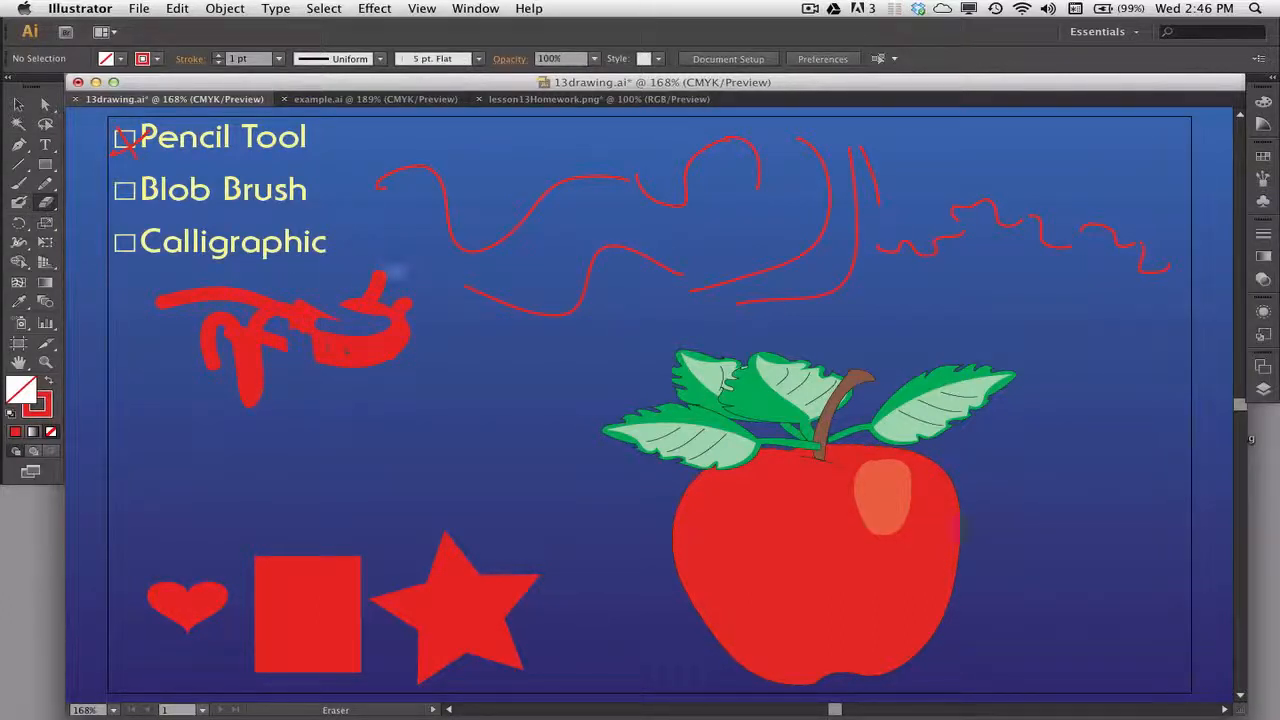
key("v")
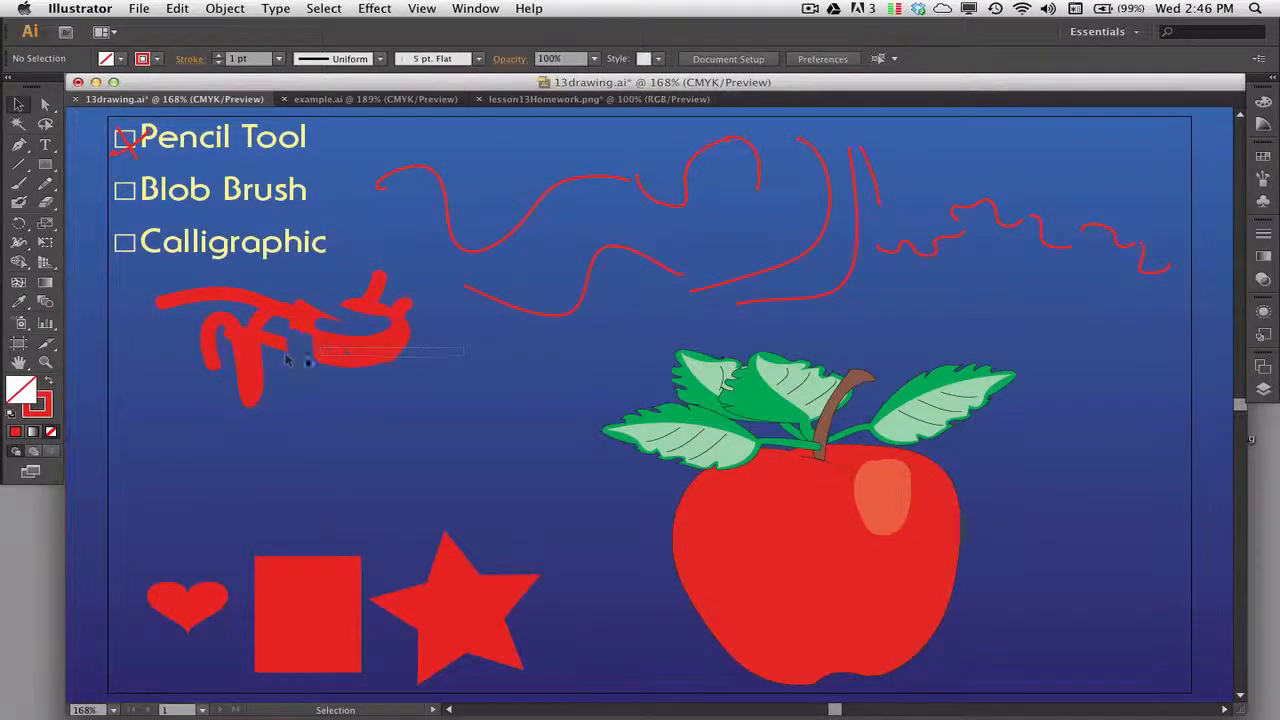
left_click(292, 357)
left_click(487, 360)
left_click(46, 203)
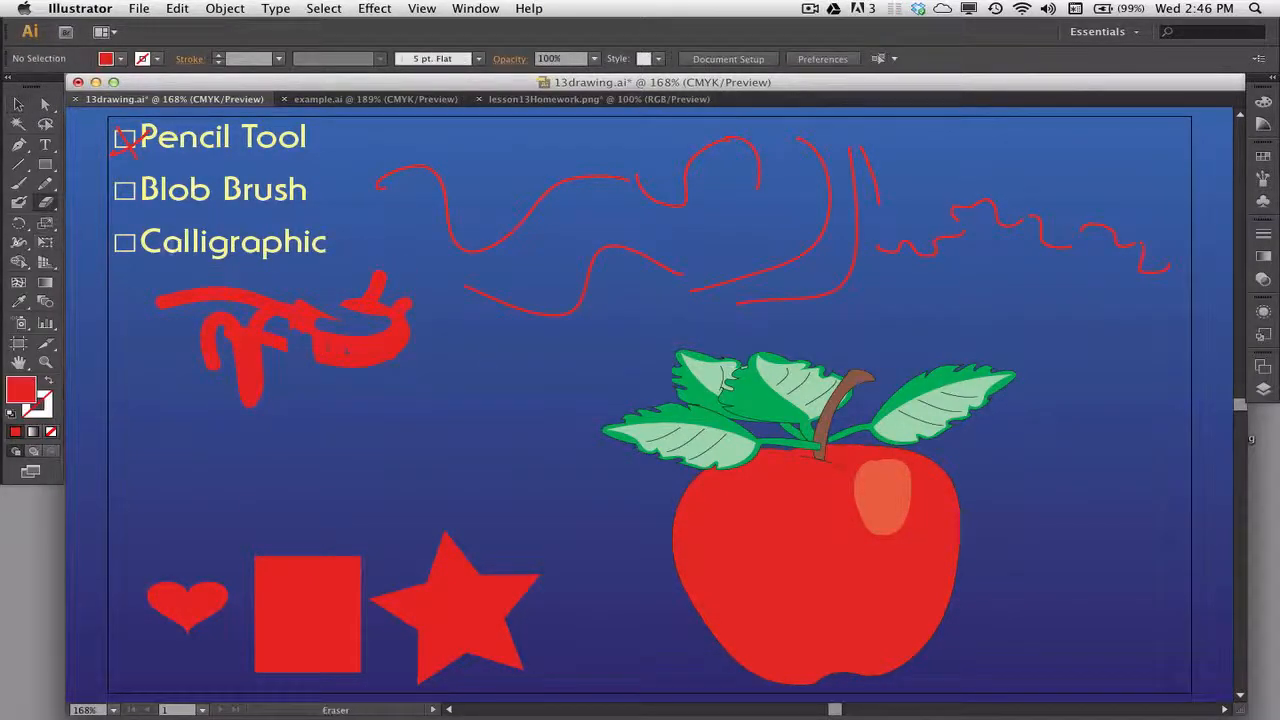
left_click_drag(304, 277, 298, 366)
Move the two cut pieces of the blob shape apart so a gap separates them, and deselect.
key("v")
left_click(390, 358)
left_click_drag(390, 358, 427, 394)
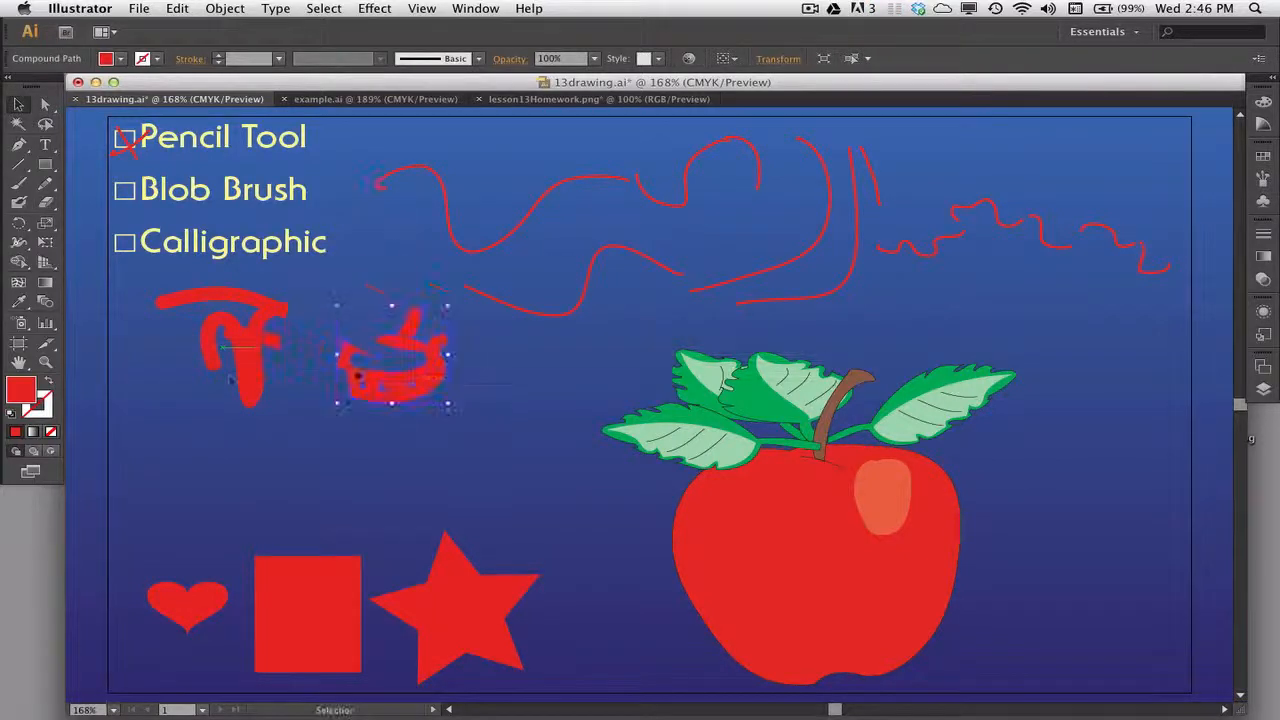
mouse_move(272, 372)
left_mouse_down()
mouse_move(238, 372)
mouse_move(278, 372)
left_mouse_up()
left_click_drag(391, 371, 383, 351)
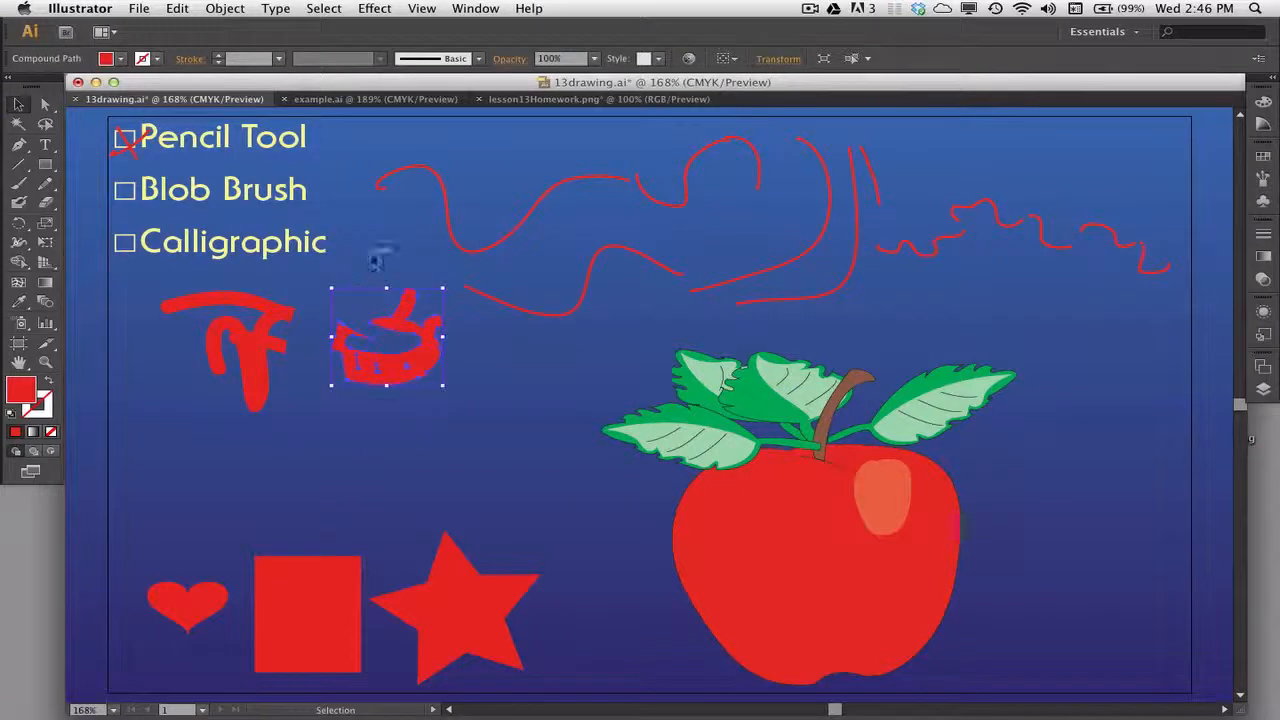
left_click(370, 264)
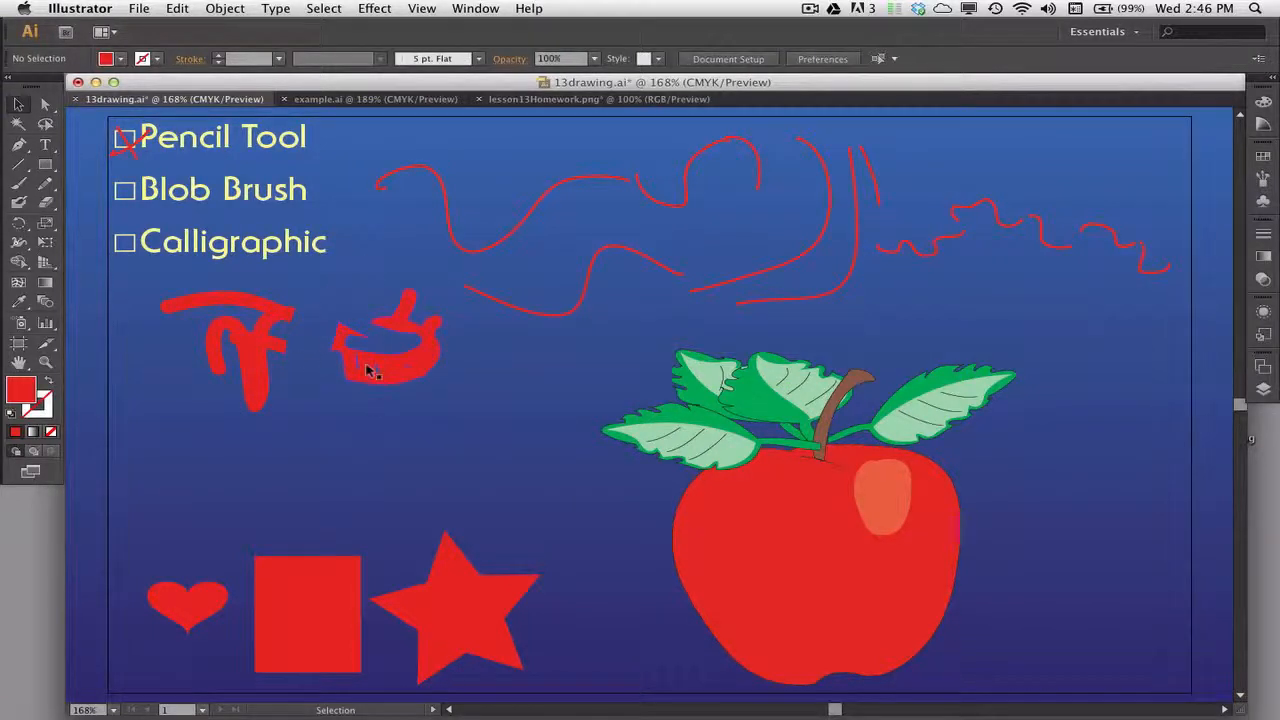
Erase short gaps in several of the pencil curves and in the wavy pencil lines.
left_click(45, 201)
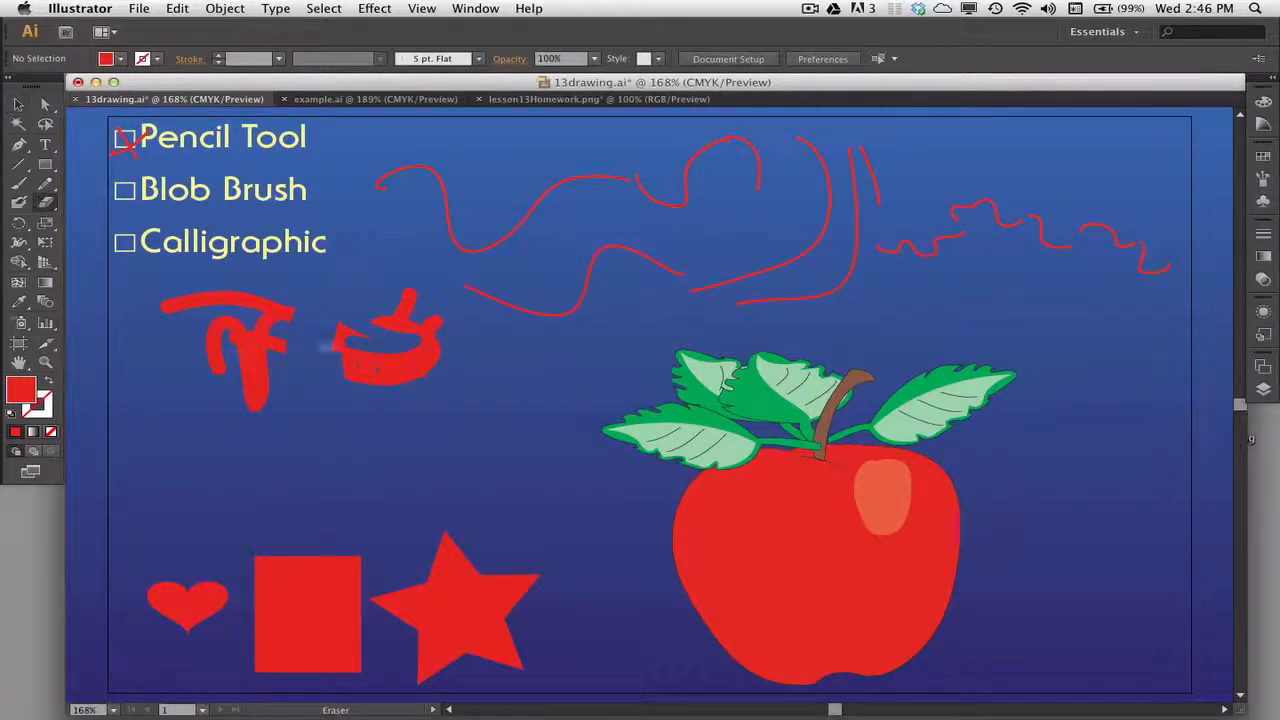
mouse_move(530, 310)
left_mouse_down()
mouse_move(623, 268)
mouse_move(585, 290)
mouse_move(639, 312)
left_mouse_up()
left_click_drag(511, 203, 538, 246)
left_click_drag(686, 138, 714, 177)
left_click_drag(735, 120, 737, 170)
left_click_drag(1008, 213, 998, 222)
Paint a thin wavy Blob Brush stroke below the blob pieces, and a much thicker one under it with an enlarged brush.
key("shift+b")
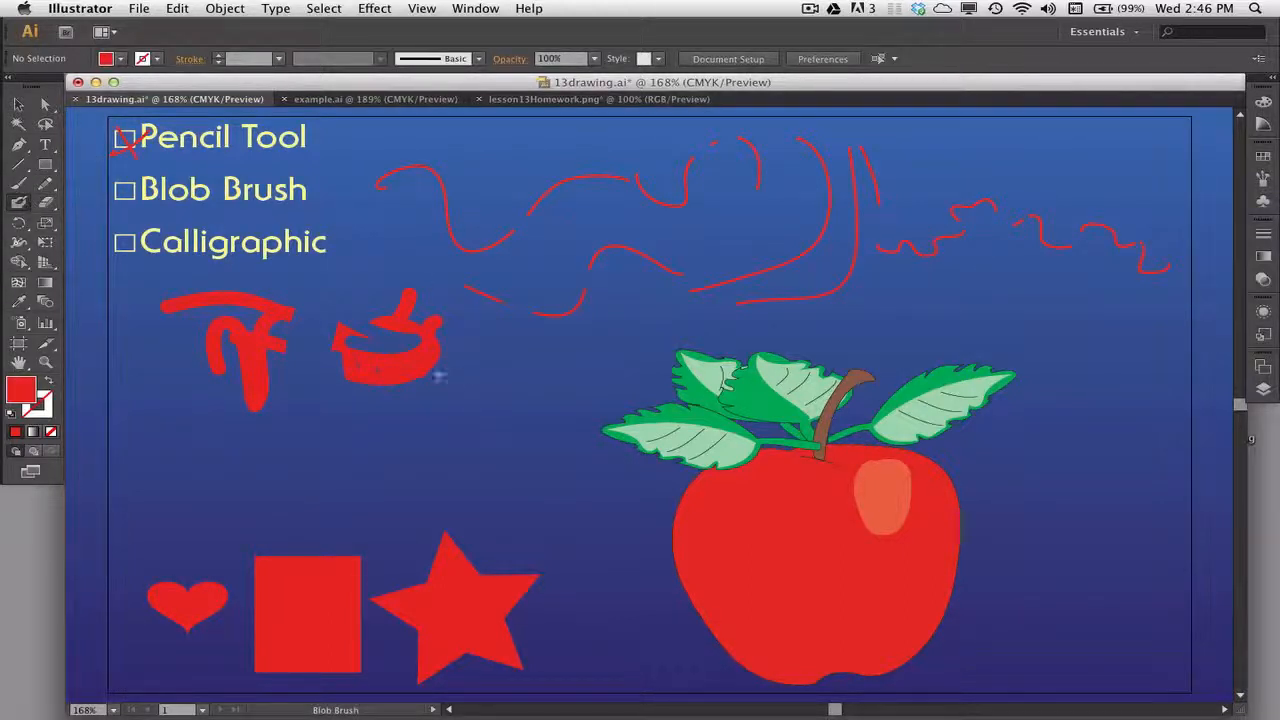
key("shift+x")
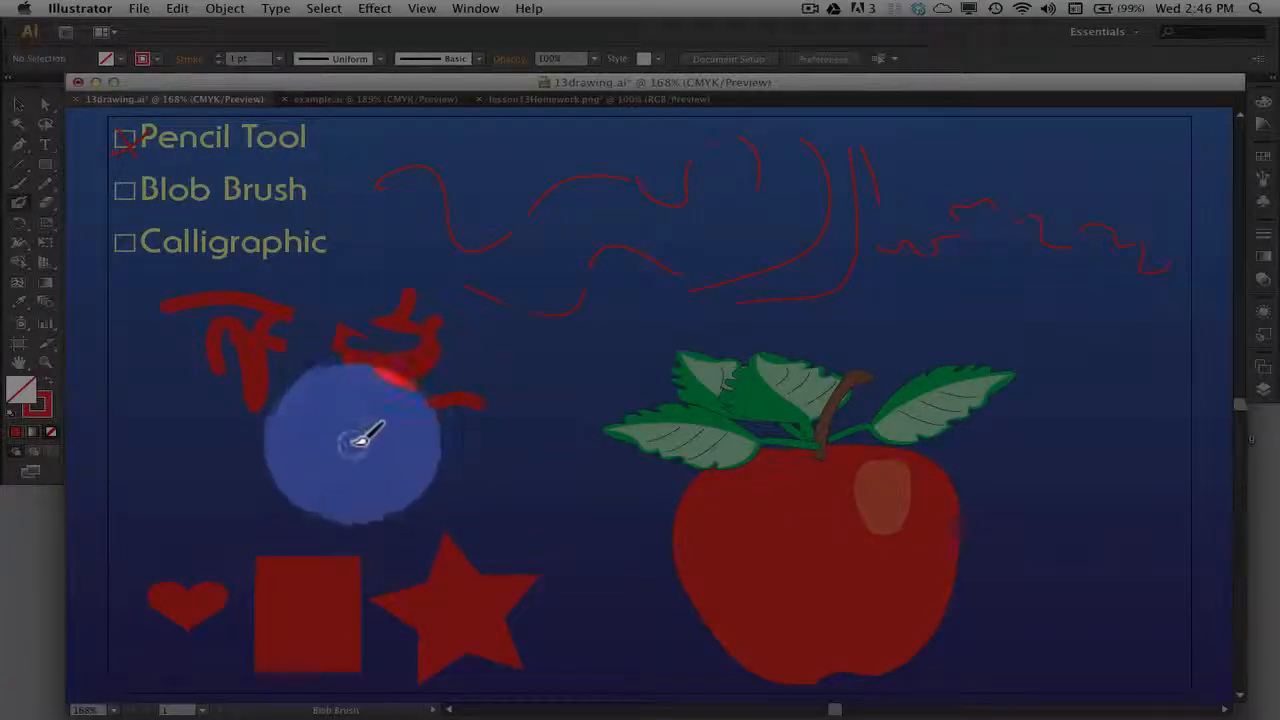
key("bracketright")
key("bracketright")
key("bracketright")
key("bracketright")
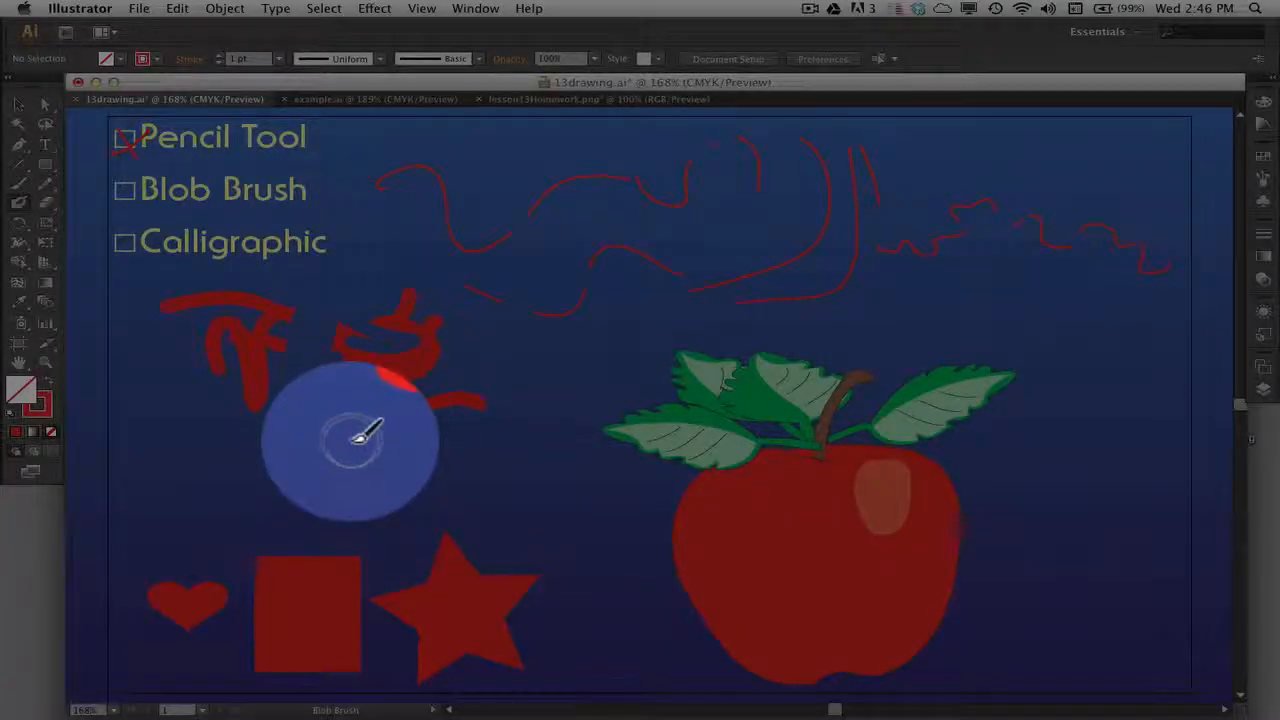
mouse_move(330, 440)
left_mouse_down()
mouse_move(452, 478)
mouse_move(522, 462)
left_mouse_up()
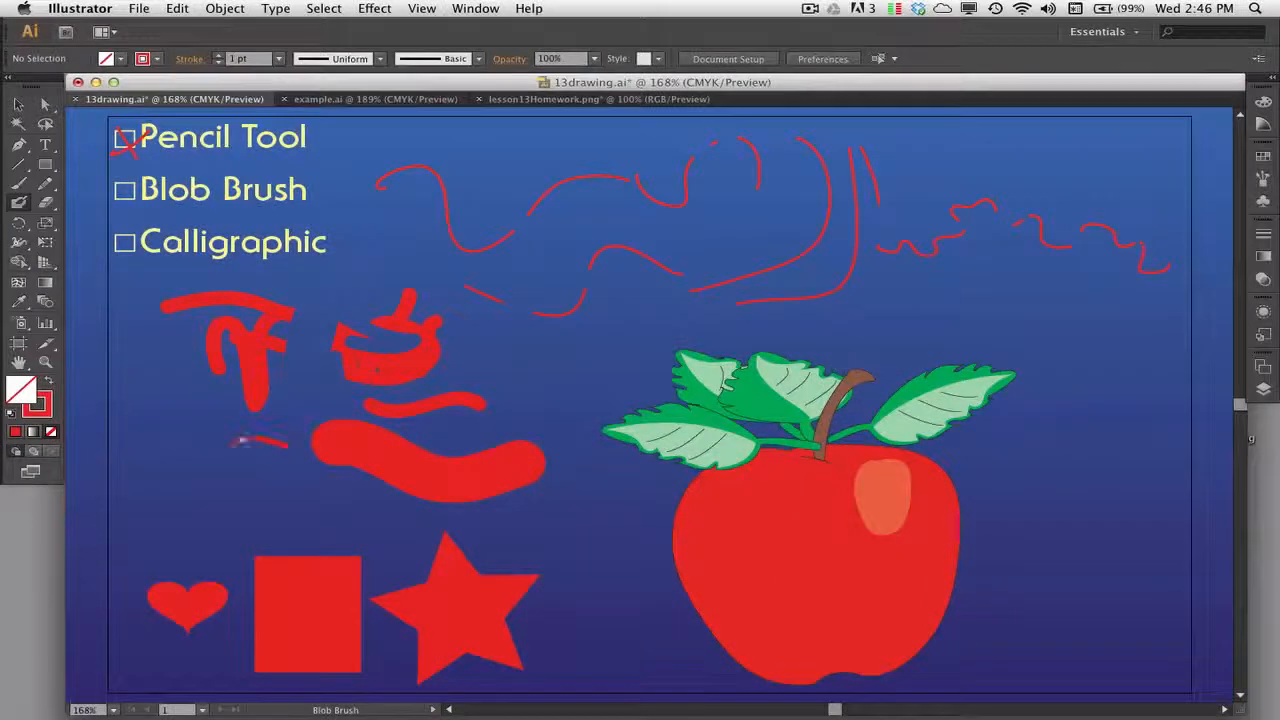
Paint a thin wavy stroke beside the thick blob stroke, and turn on Keep Selected in the Blob Brush options.
mouse_move(242, 438)
left_mouse_down()
mouse_move(203, 464)
mouse_move(162, 430)
left_mouse_up()
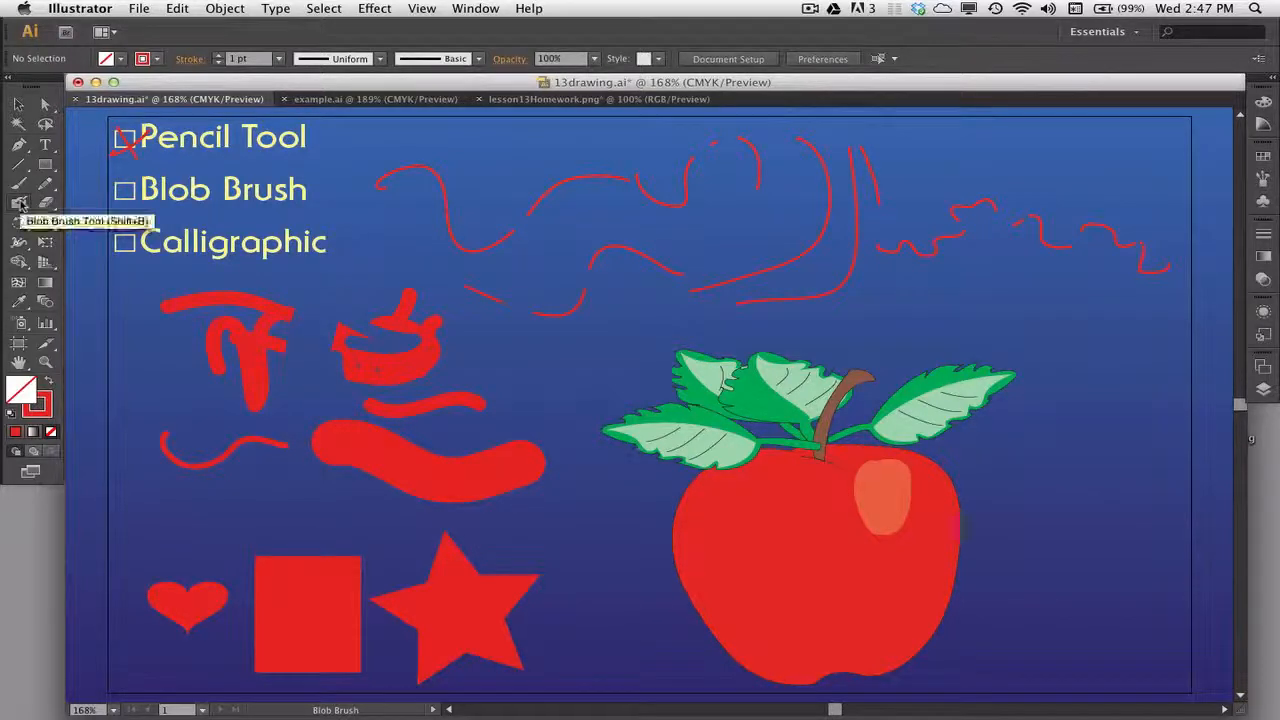
double_click(20, 204)
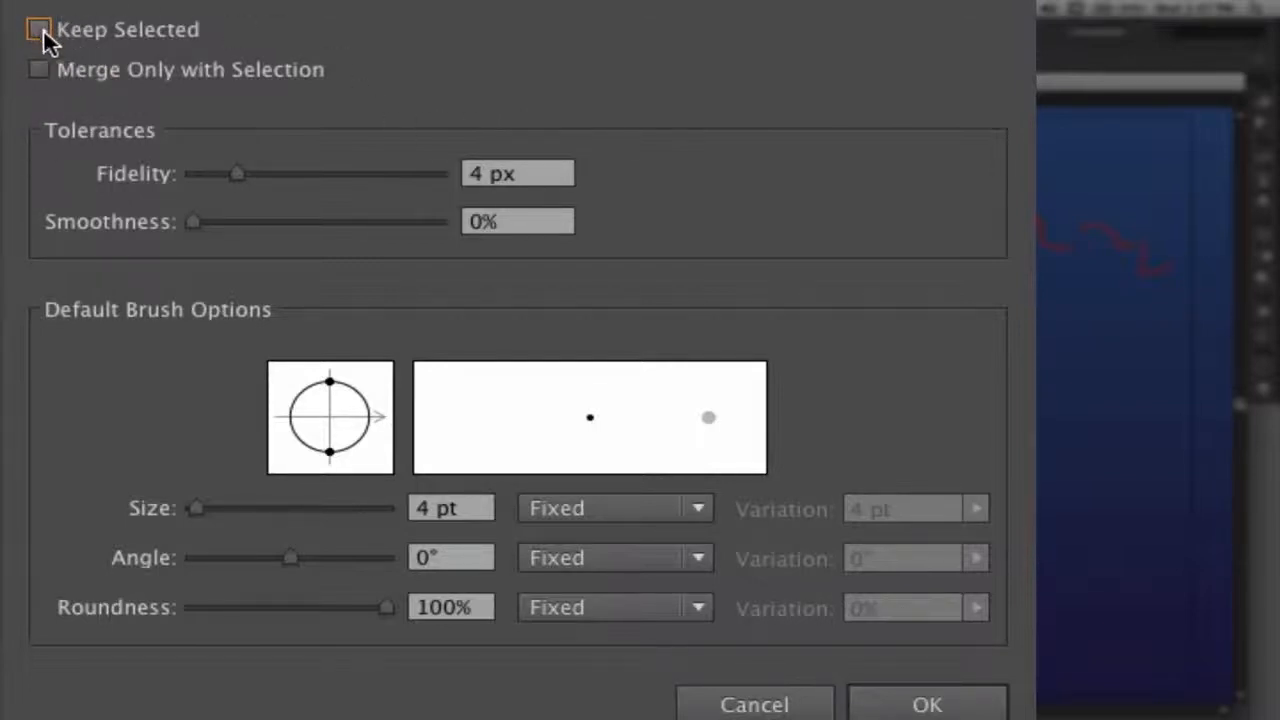
left_click(40, 30)
left_click(925, 704)
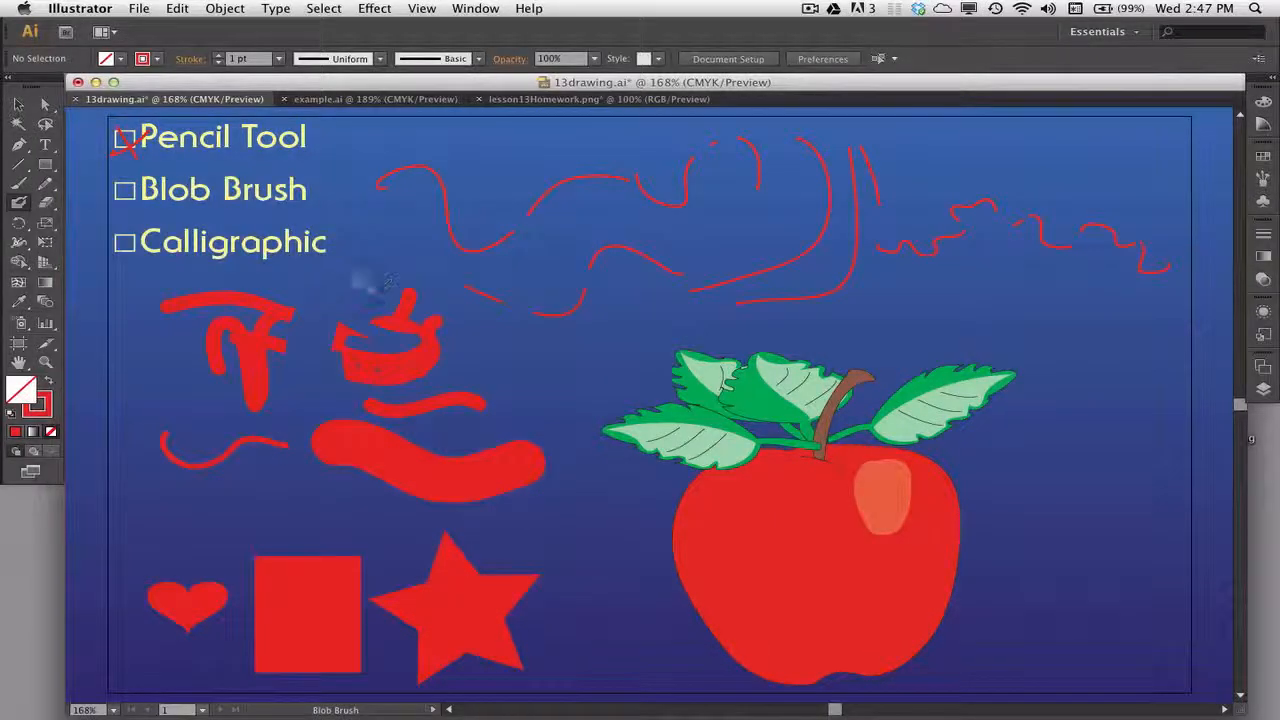
Paint a thin Blob Brush stroke across the first pencil curve, and two thick strokes crossing each other below it.
left_click_drag(410, 263, 540, 207)
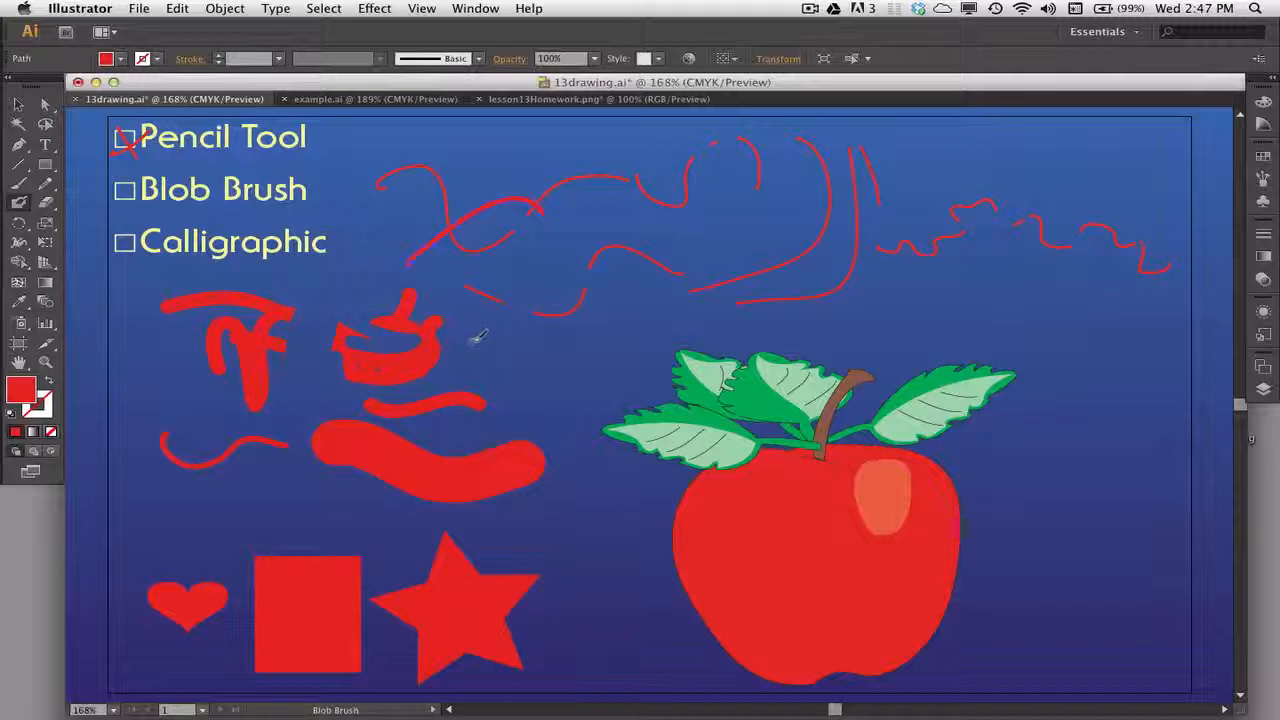
mouse_move(470, 350)
left_mouse_down()
mouse_move(529, 346)
mouse_move(578, 288)
left_mouse_up()
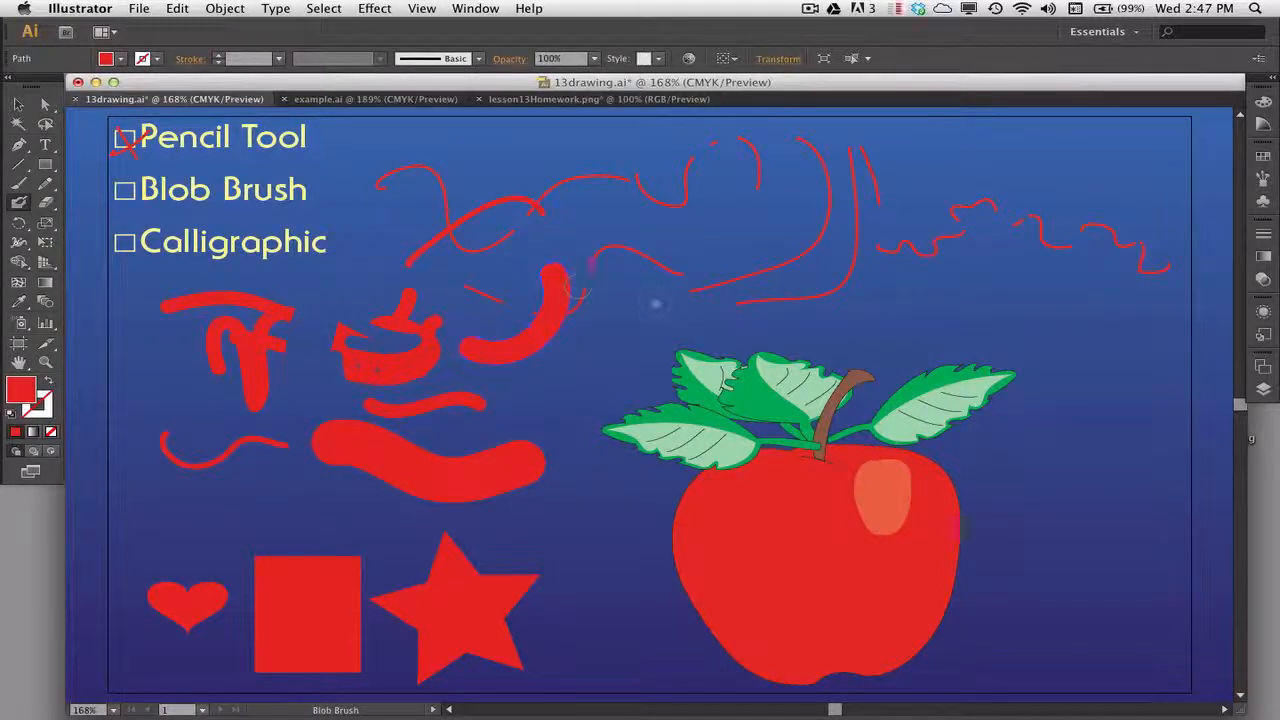
left_click_drag(652, 312, 600, 340)
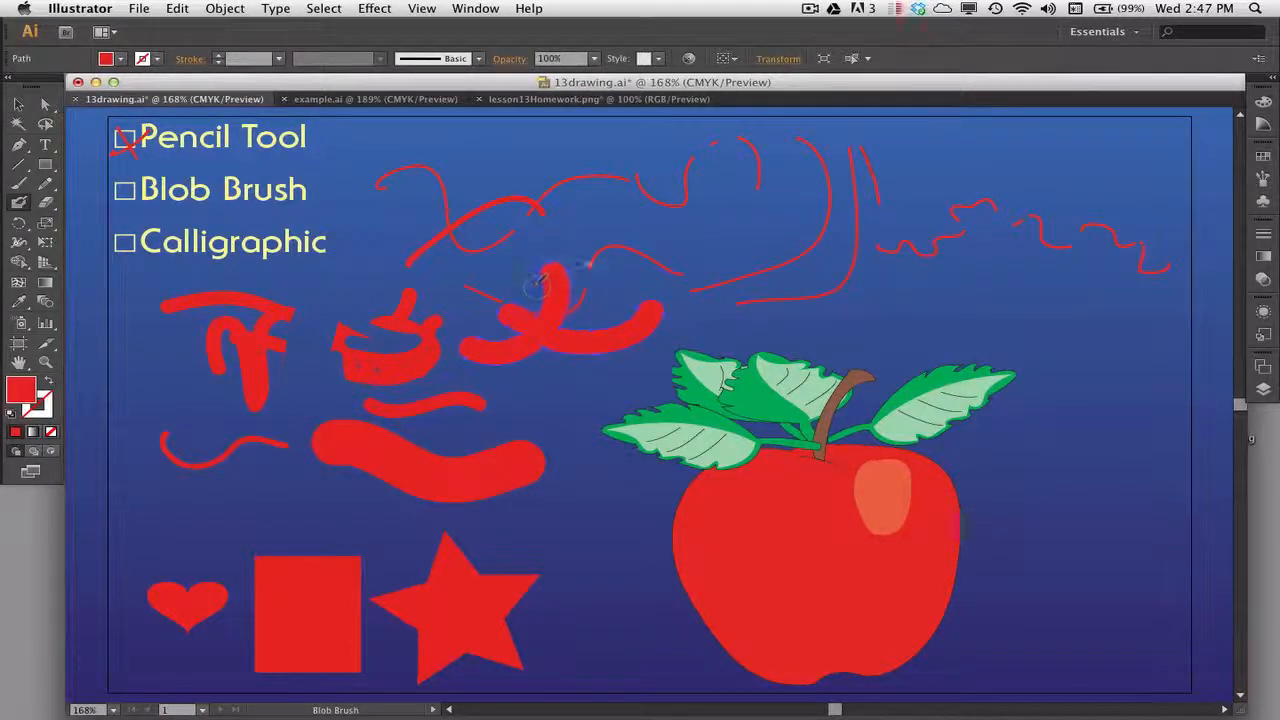
Change the selection color of the objects layer to Yellow.
left_click(1263, 389)
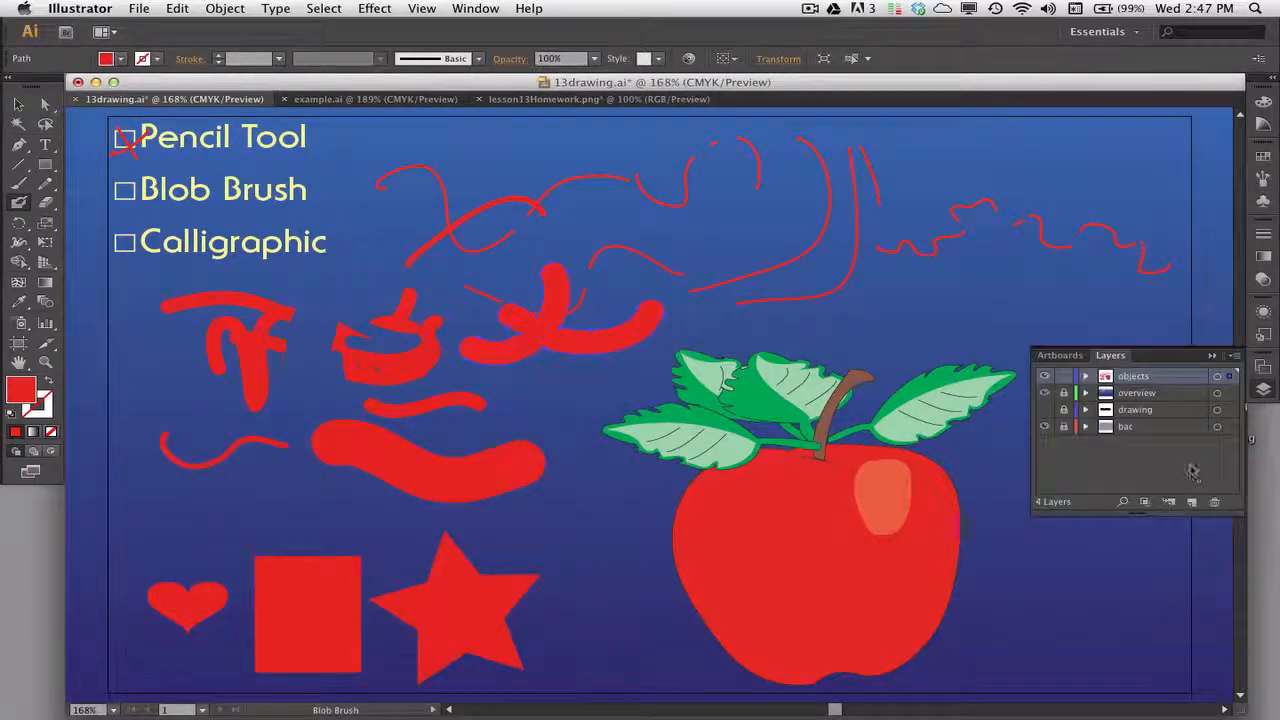
double_click(1167, 377)
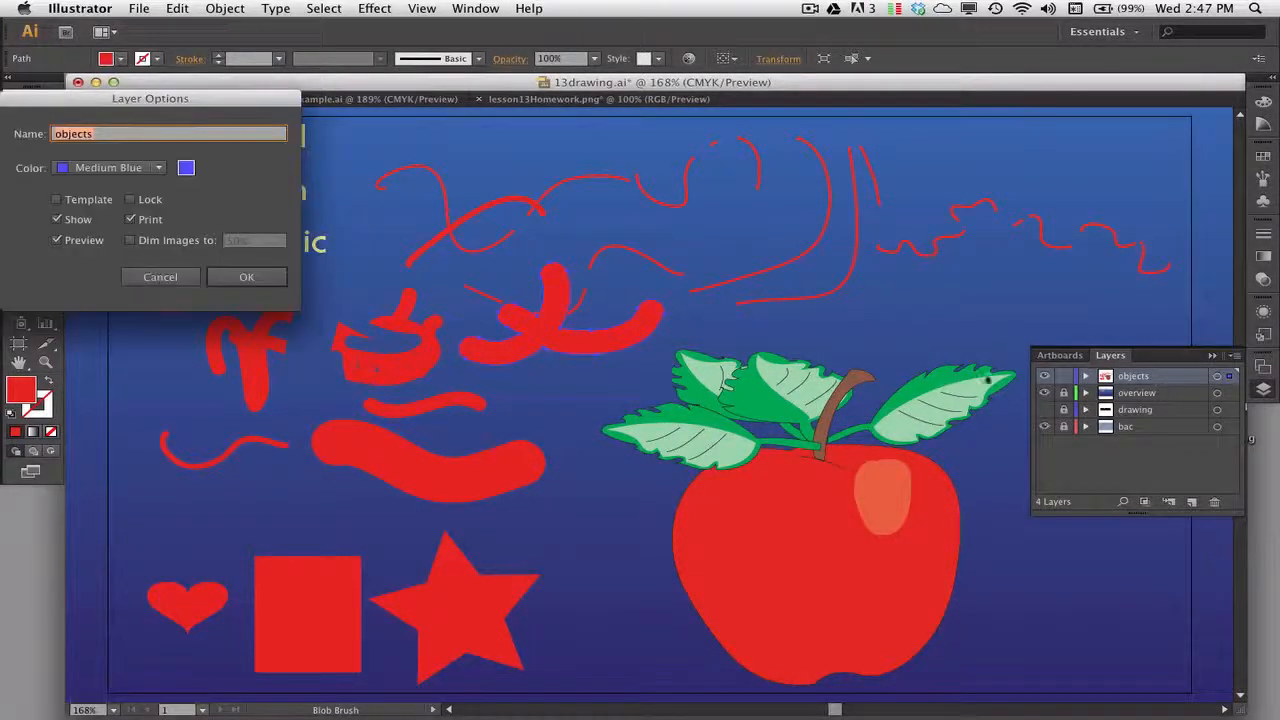
left_click(158, 168)
left_click(101, 312)
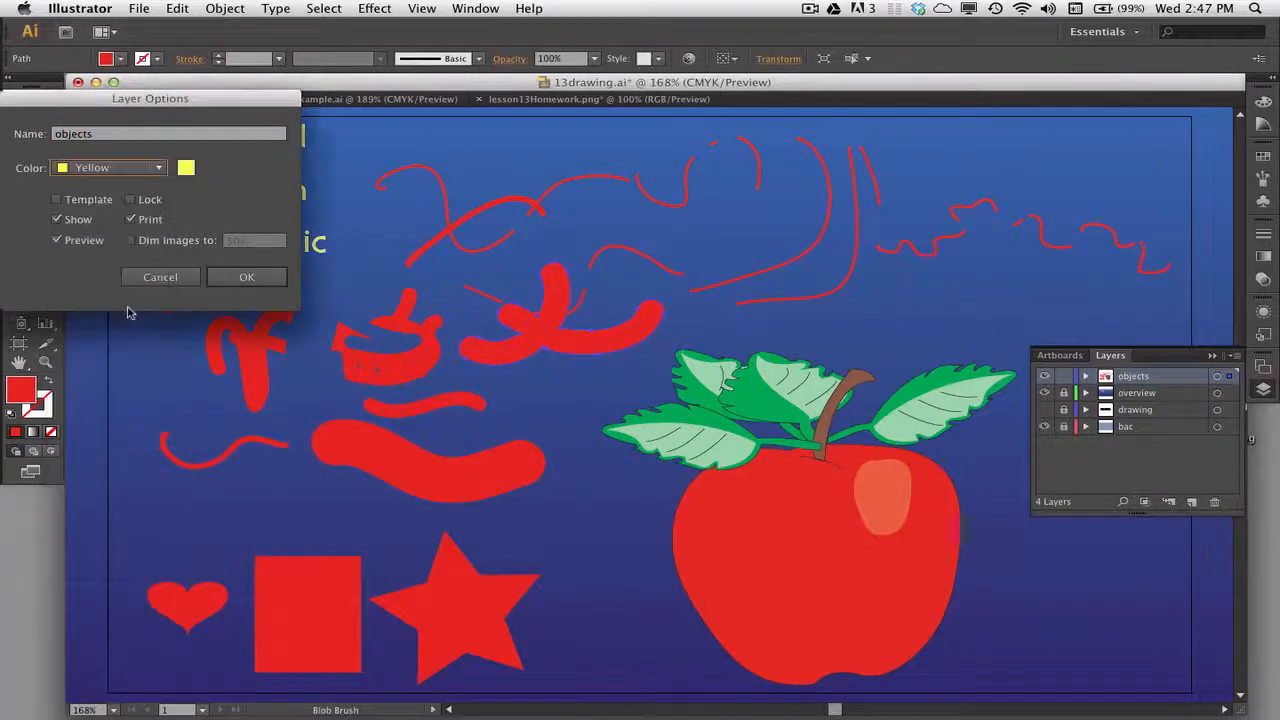
left_click(249, 277)
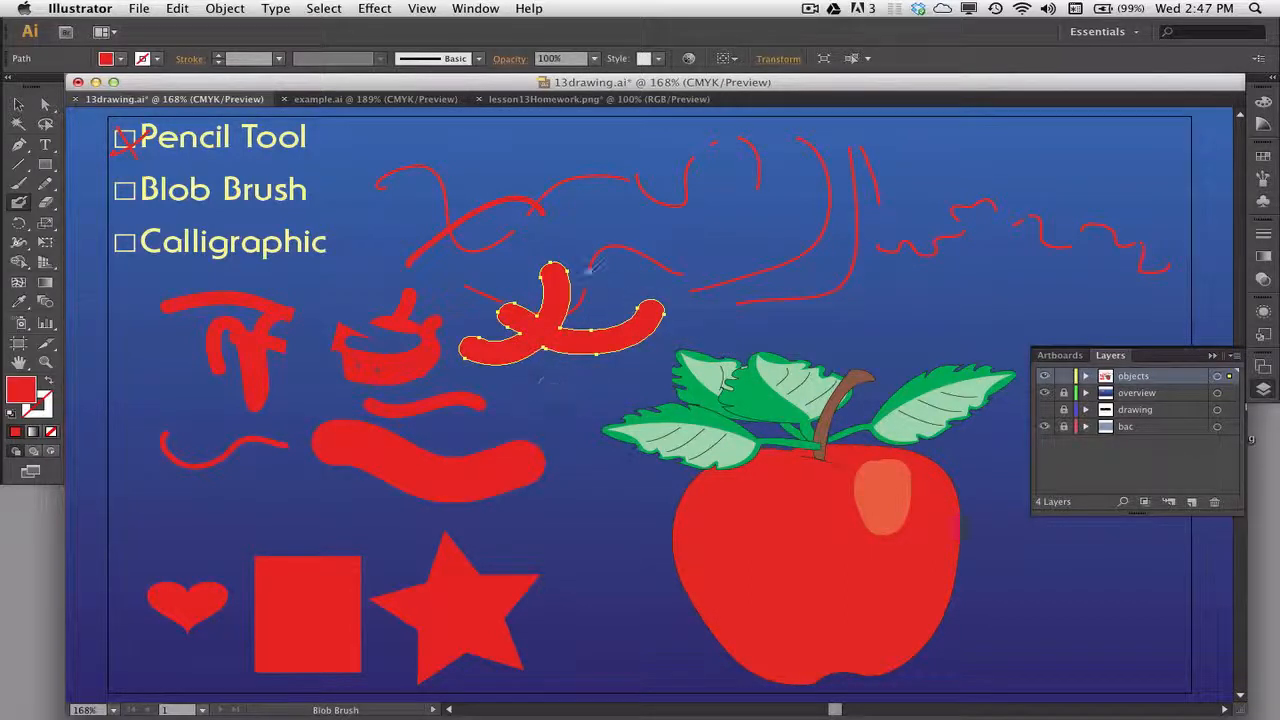
Paint thick strokes over the thin blob stroke and across the thick wavy shape, plus a short separate stroke above the apple's leaves.
left_click_drag(540, 207, 503, 212)
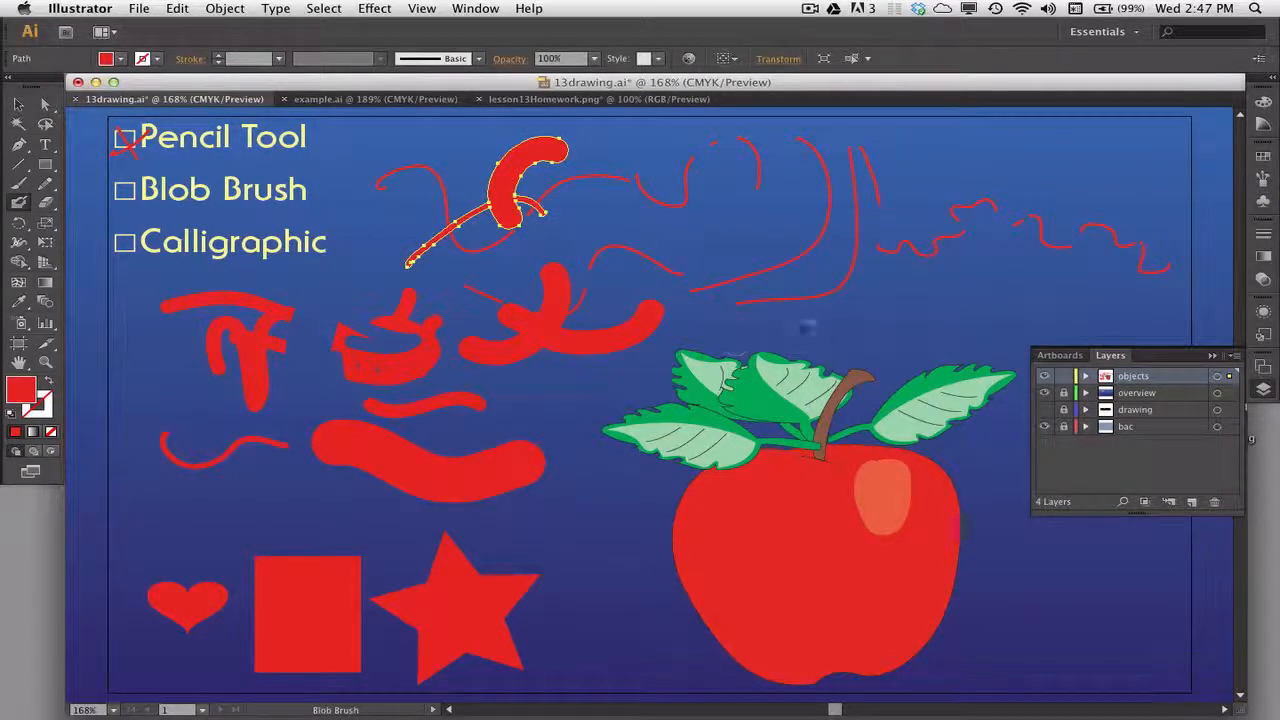
left_click_drag(920, 316, 845, 318)
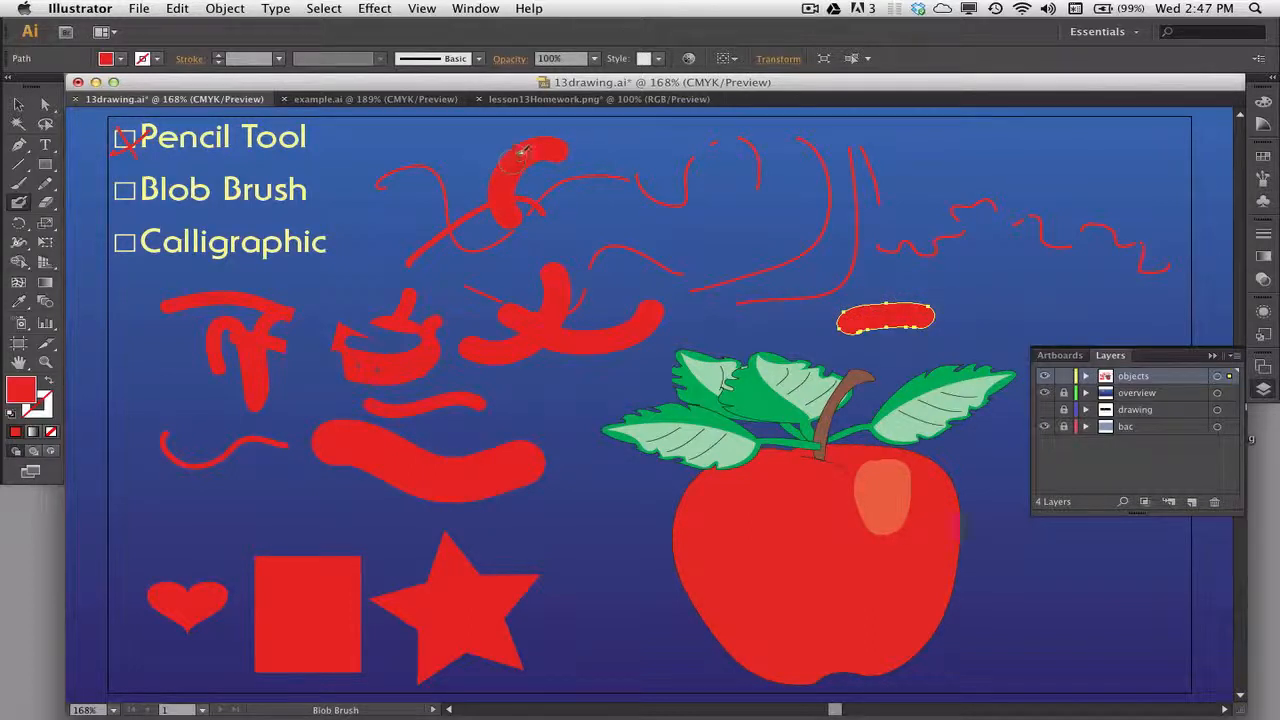
mouse_move(568, 402)
left_mouse_down()
mouse_move(466, 472)
mouse_move(457, 520)
left_mouse_up()
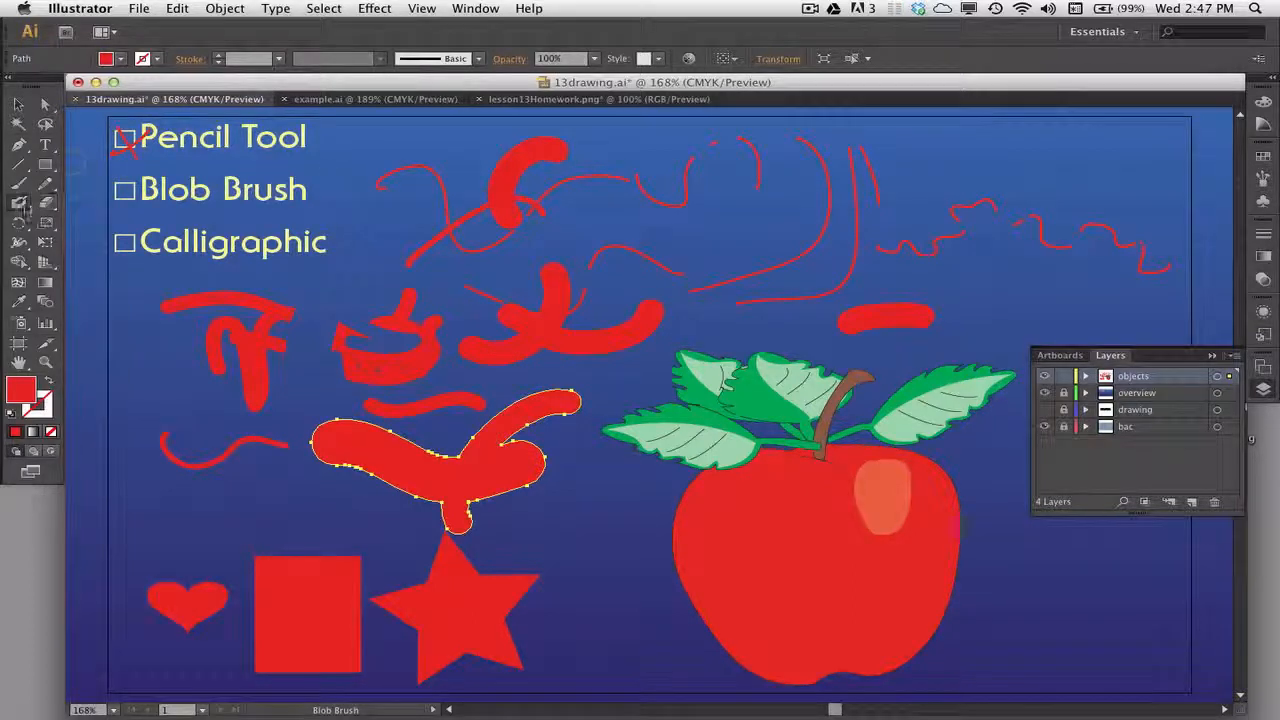
Turn on Merge Only with Selection in the Blob Brush options.
double_click(20, 203)
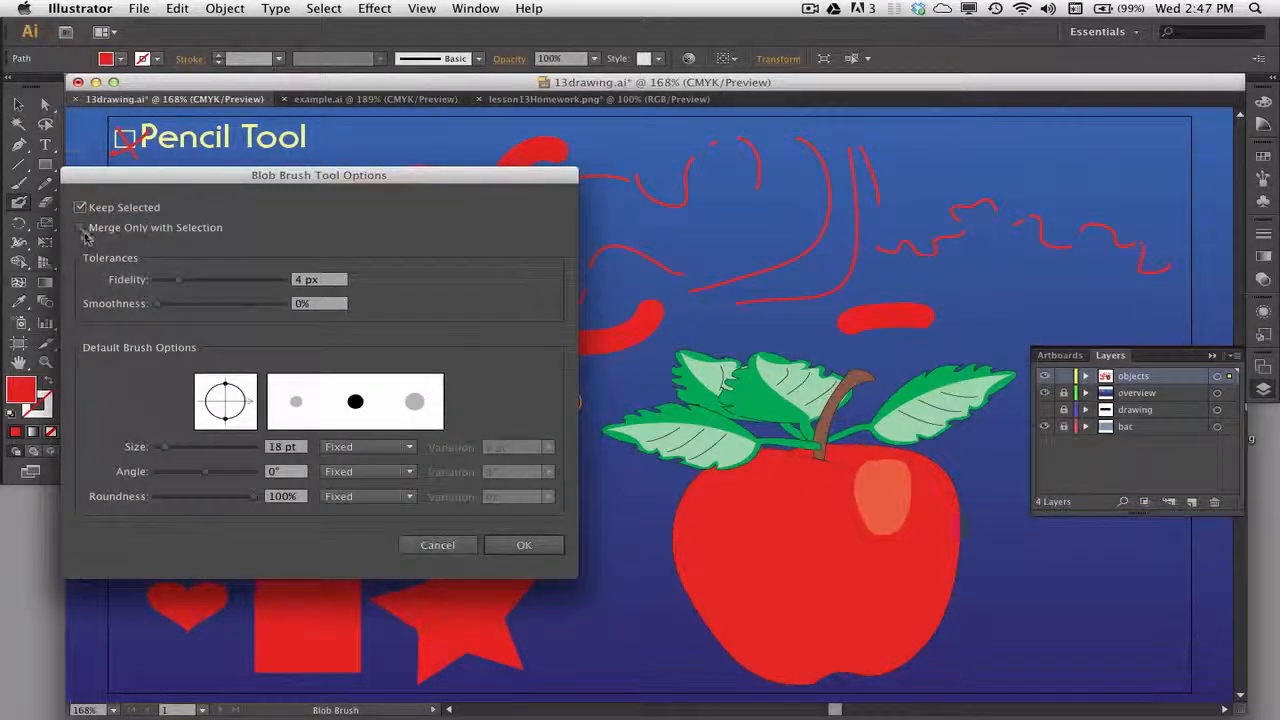
left_click(80, 227)
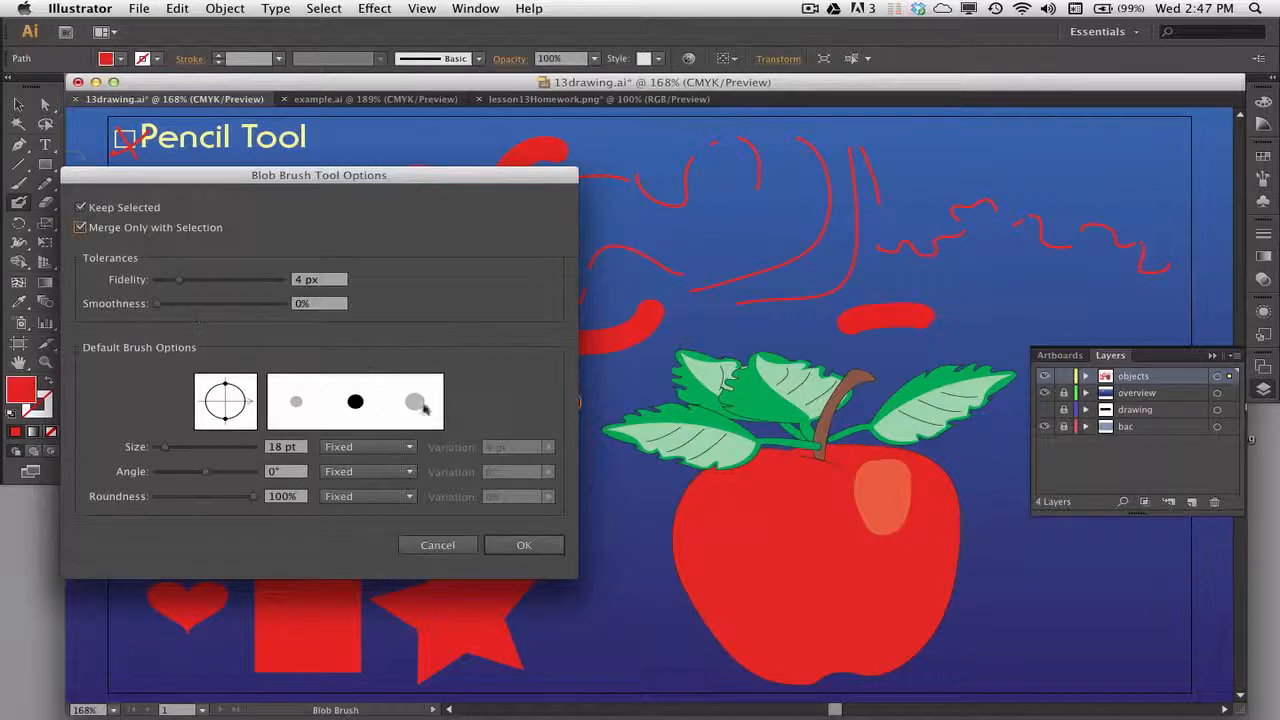
left_click(527, 545)
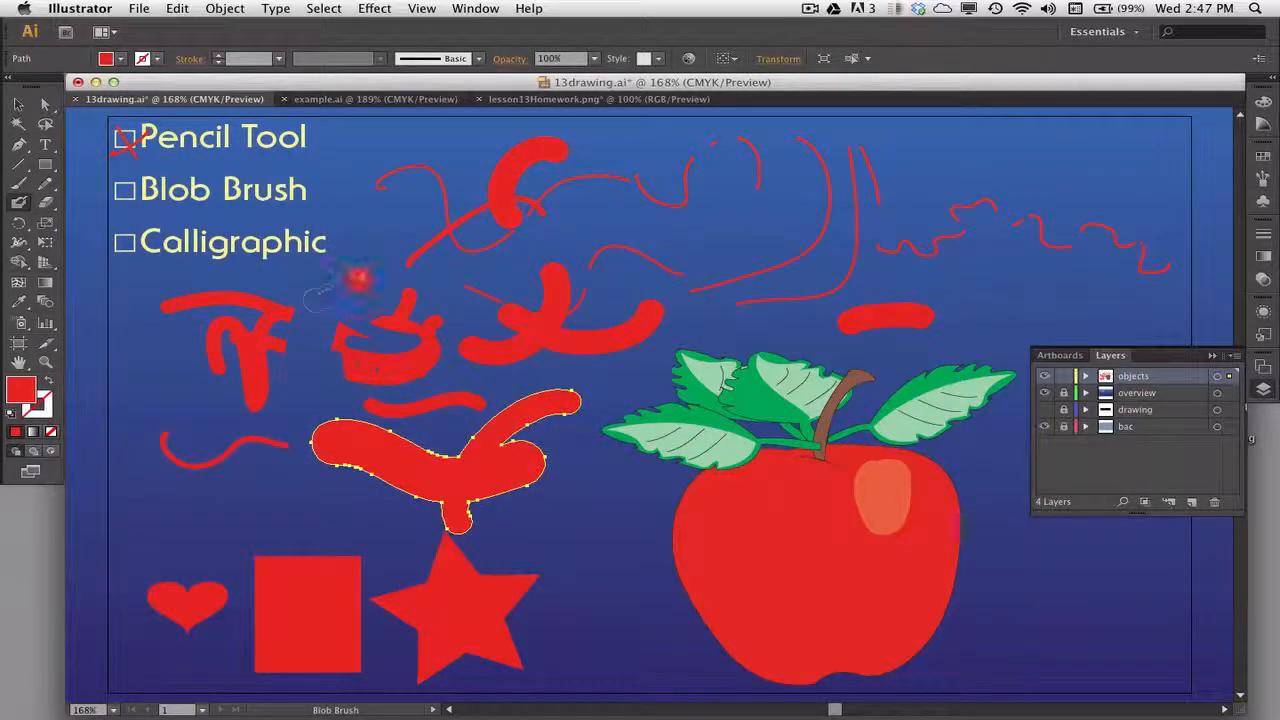
Paint a diagonal stroke over the first cut blob piece, and a long curved stroke crossing it down to the thick wavy shape.
left_click_drag(365, 278, 150, 397)
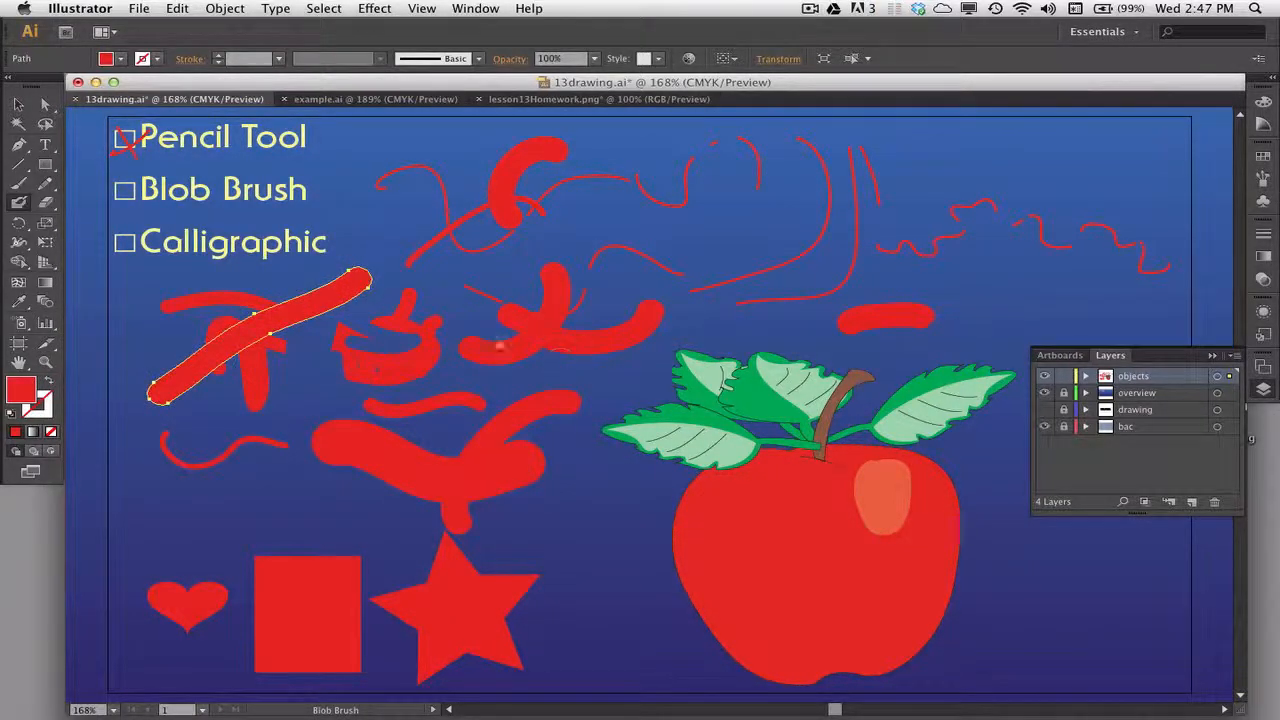
left_click_drag(385, 205, 328, 314)
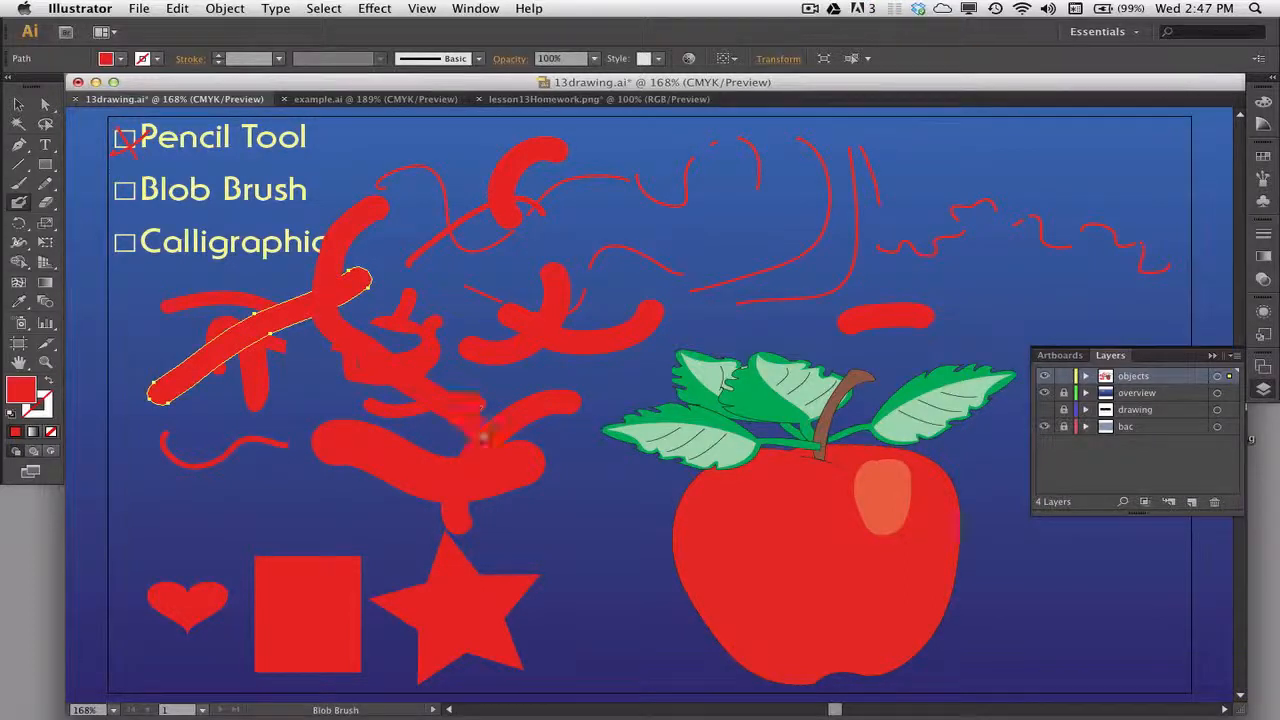
left_click_drag(484, 437, 484, 450)
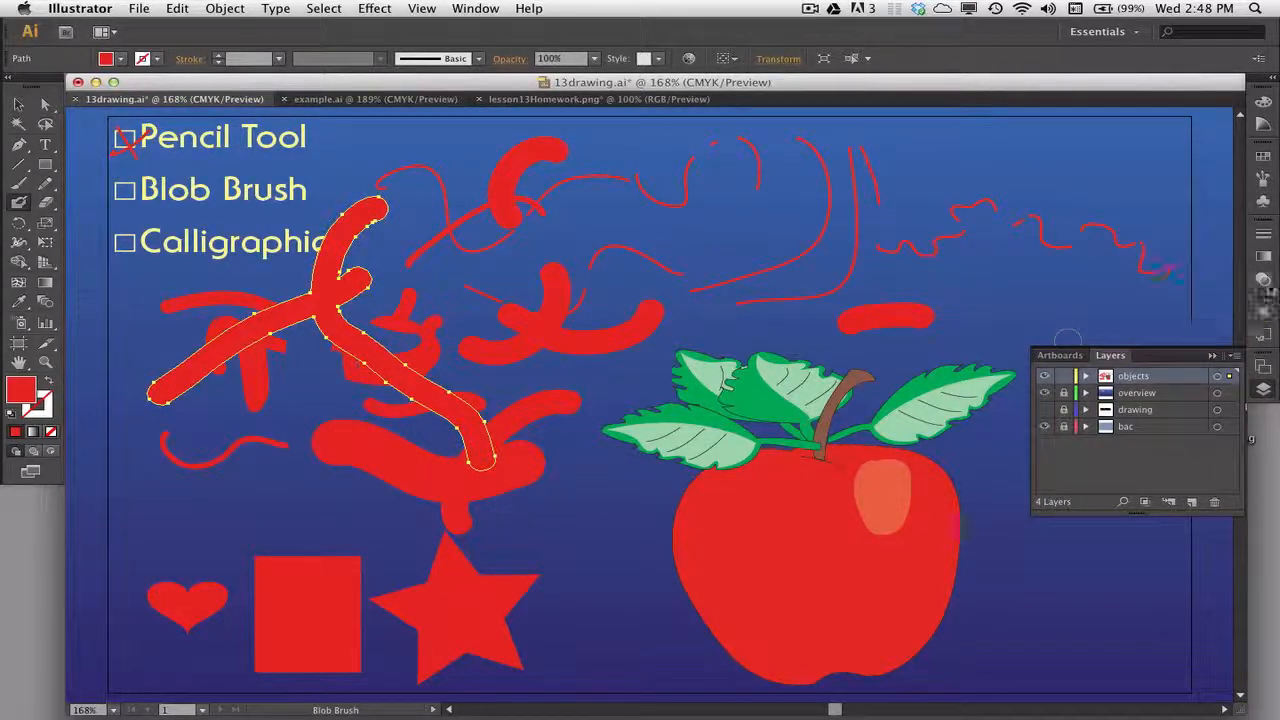
Open the graphic styles and apply the fourth style to the selected merged blob shape.
key("super+shift+F10")
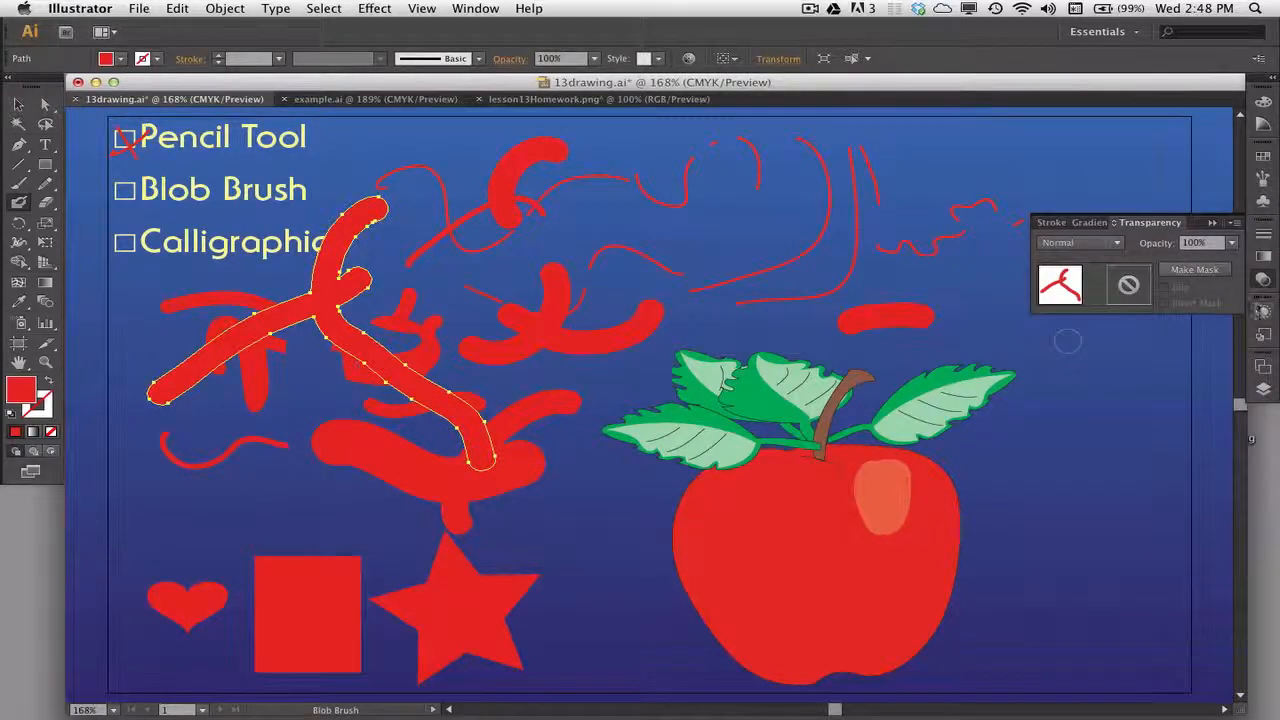
key("shift+F6")
left_click(1136, 300)
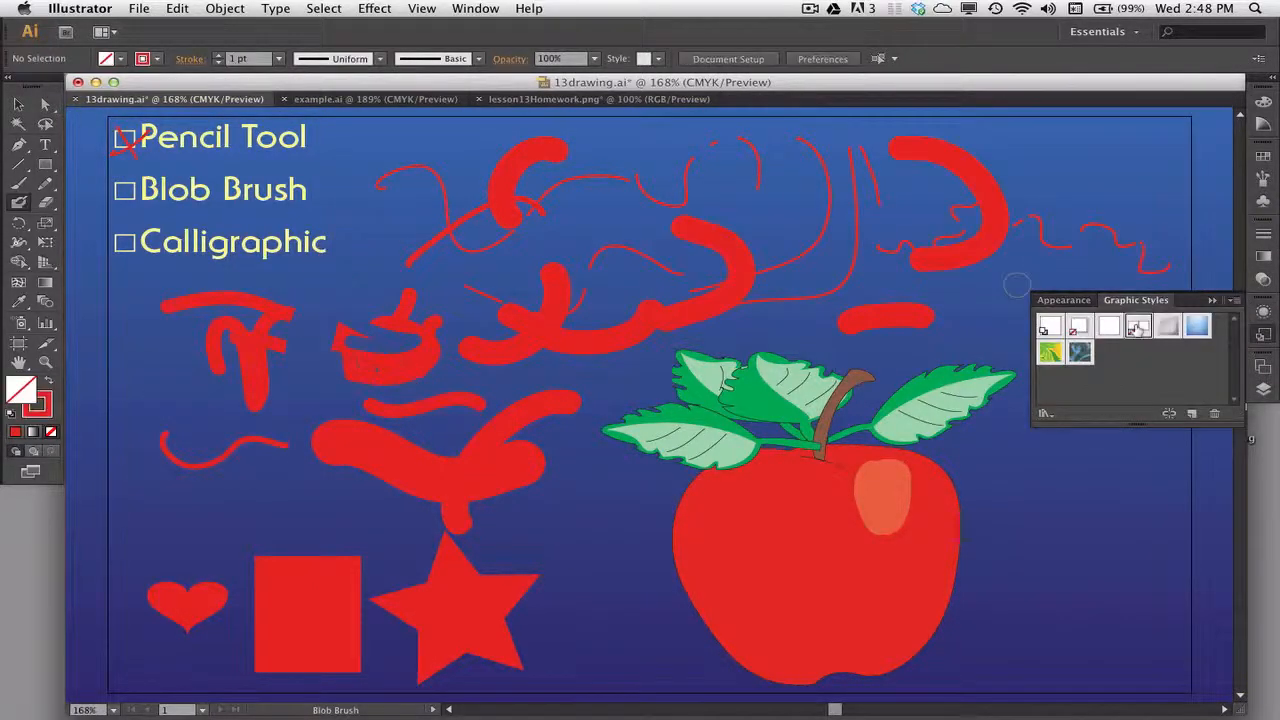
Paint several thick red arcs with the Blob Brush across the pencil curves, over the checklist and at the artboard's left edge.
mouse_move(776, 219)
left_mouse_down()
mouse_move(778, 305)
mouse_move(745, 304)
left_mouse_up()
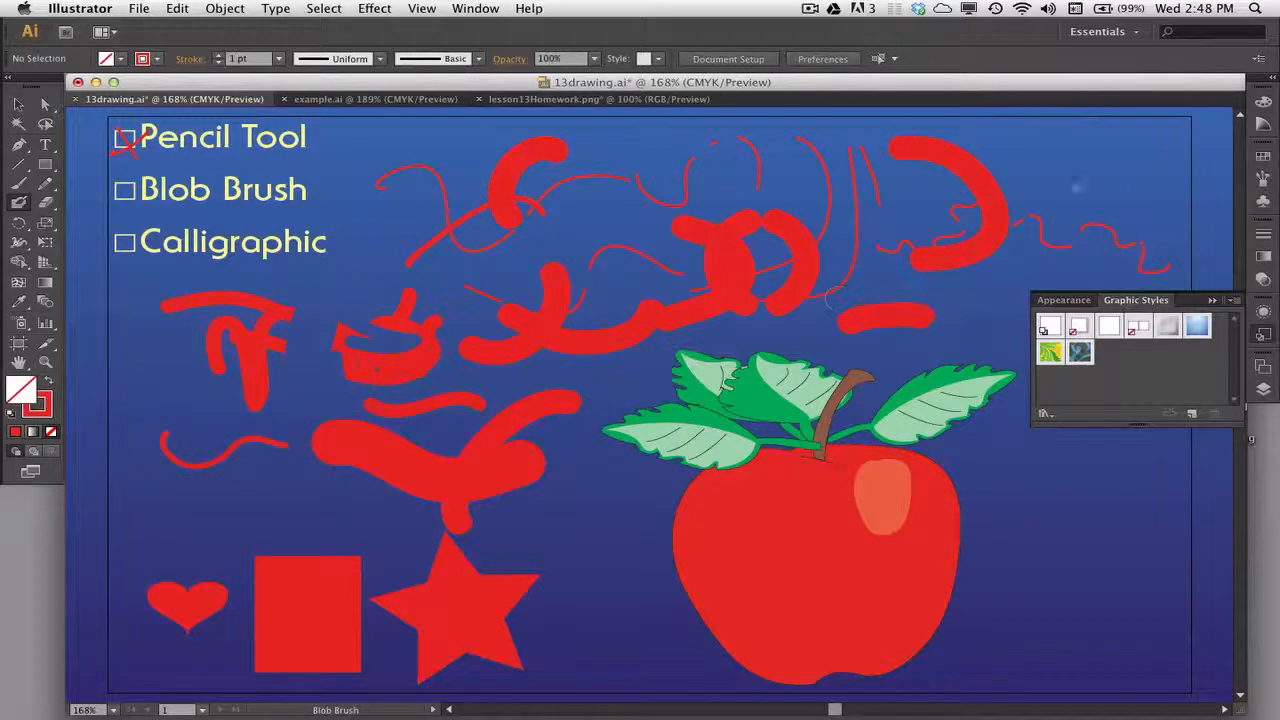
mouse_move(395, 145)
left_mouse_down()
mouse_move(378, 150)
mouse_move(345, 230)
left_mouse_up()
left_click_drag(240, 138, 285, 236)
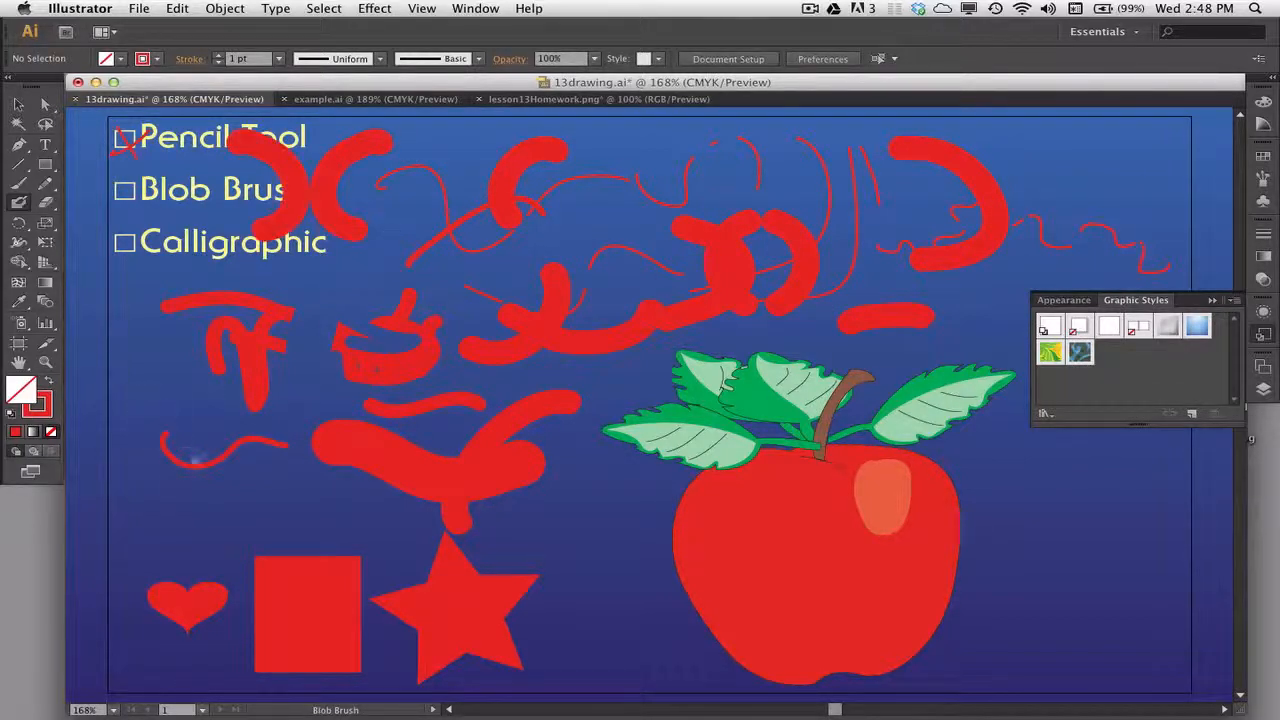
mouse_move(135, 430)
left_mouse_down()
mouse_move(160, 500)
mouse_move(100, 425)
left_mouse_up()
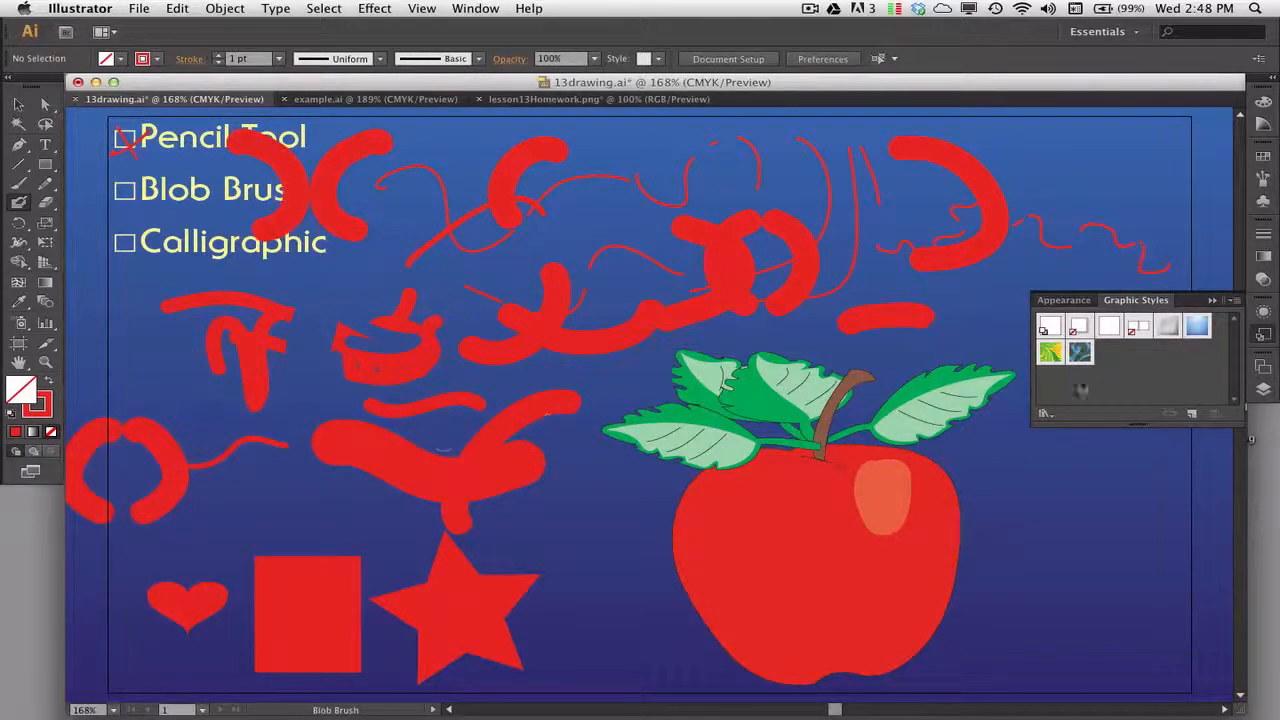
Choose the Bevel Soft graphic style and paint two long curved Blob Brush strokes over the pencil lines above the apple.
left_click(1169, 331)
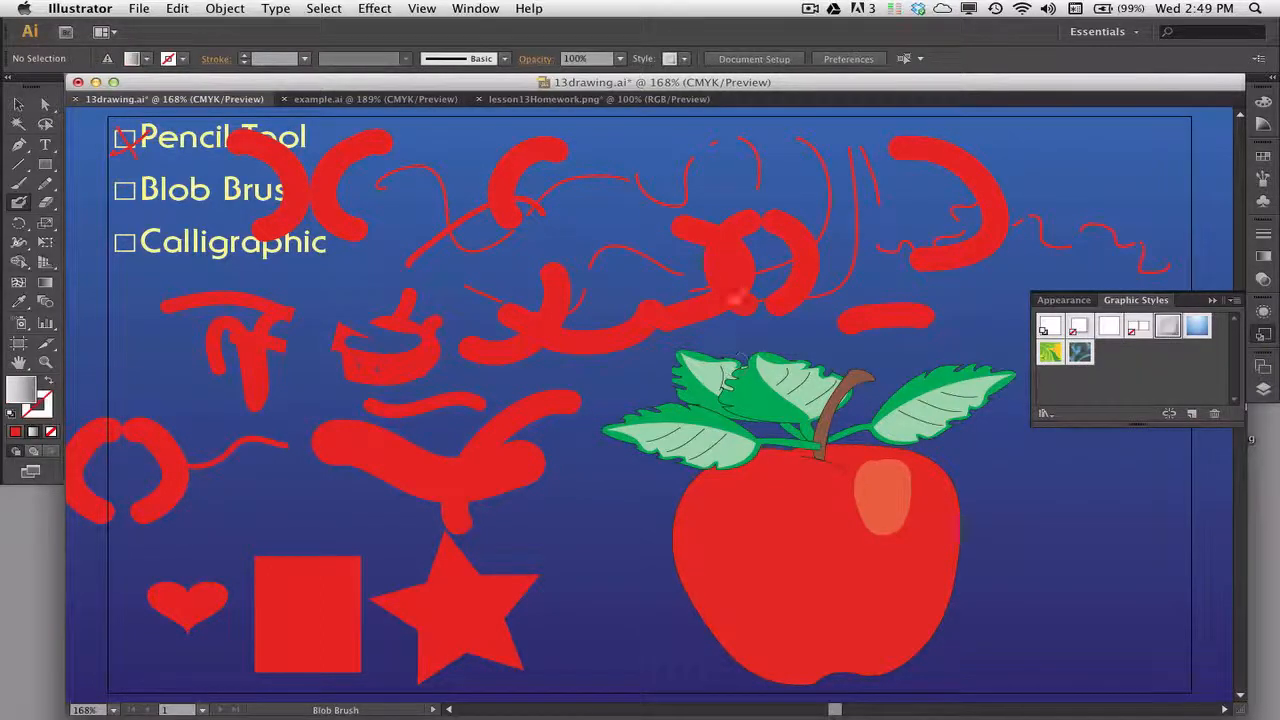
mouse_move(850, 188)
left_mouse_down()
mouse_move(1058, 152)
mouse_move(1122, 204)
left_mouse_up()
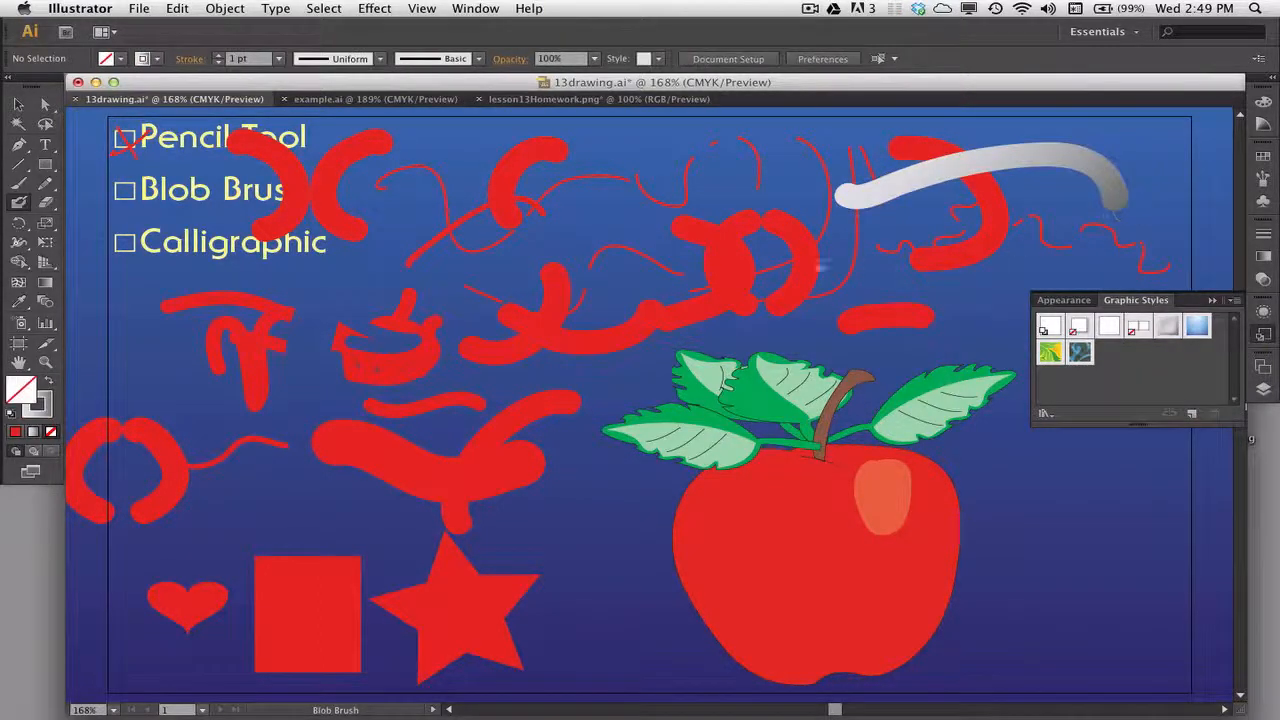
mouse_move(745, 218)
left_mouse_down()
mouse_move(930, 270)
mouse_move(995, 250)
left_mouse_up()
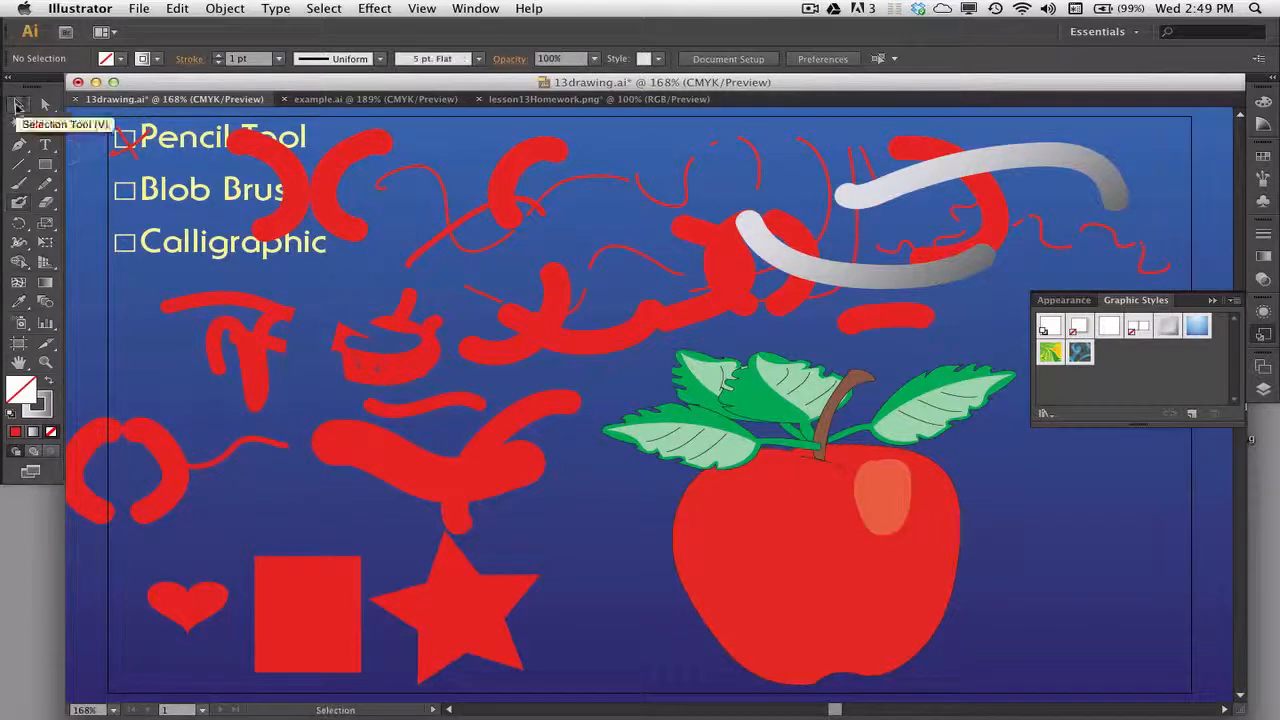
Apply the Bevel Soft graphic style to the thick branching blob shape above the square and star.
left_click(18, 104)
left_click(435, 455)
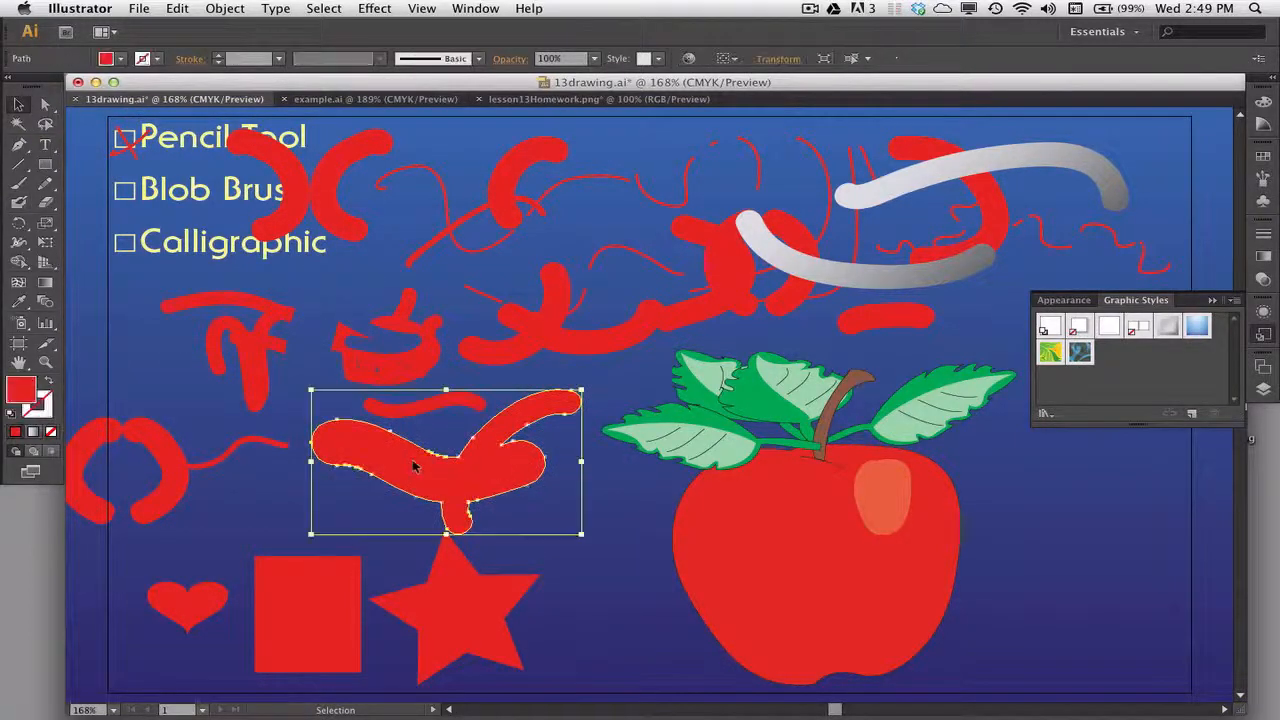
double_click(1170, 330)
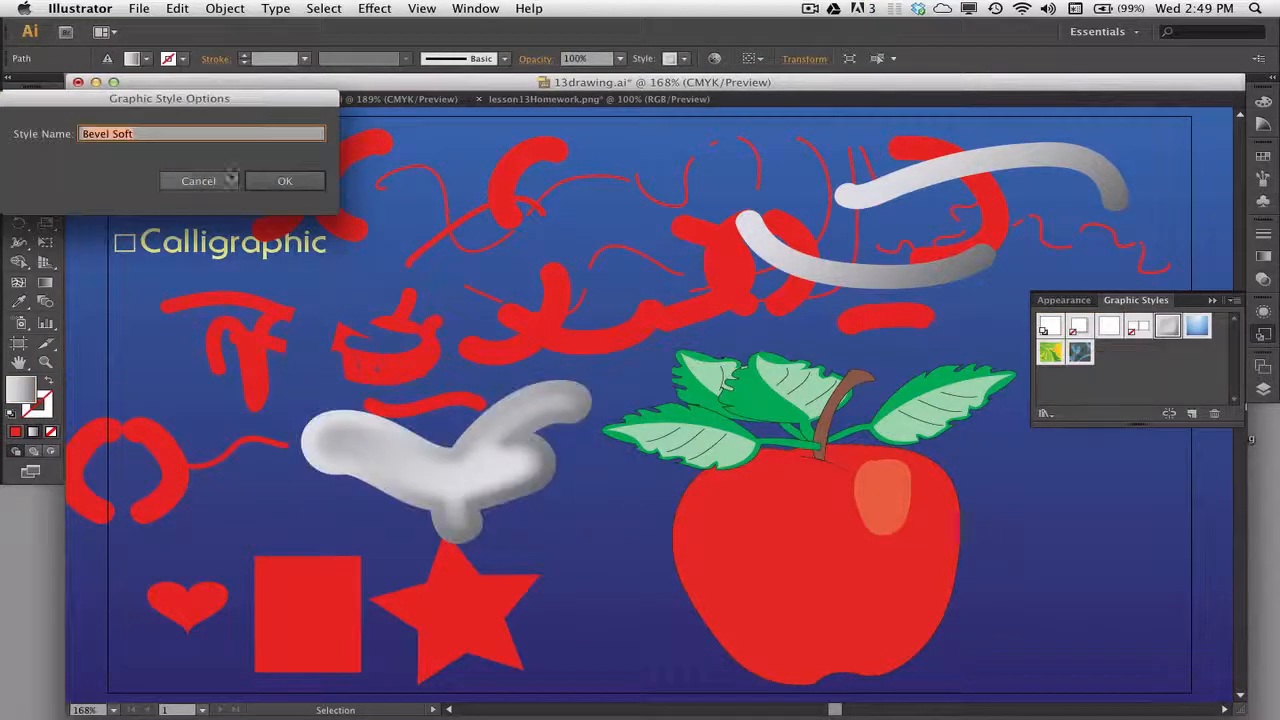
key("Return")
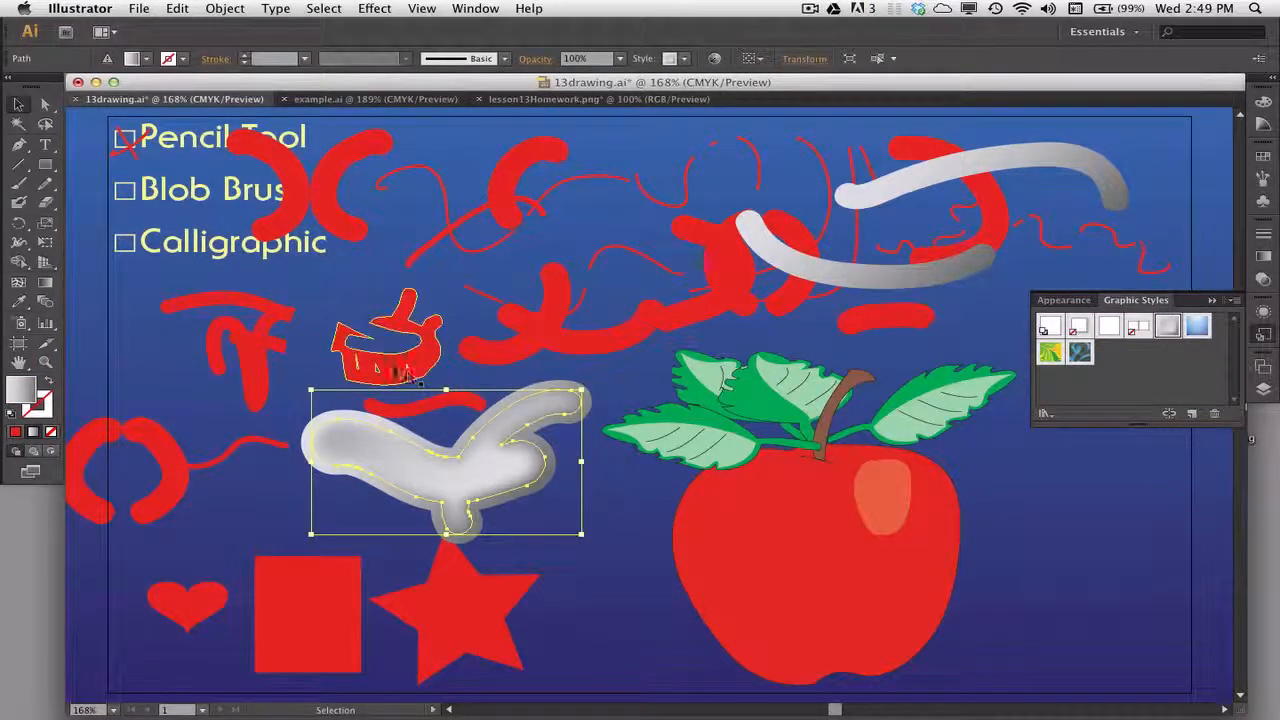
Apply the Dusk graphic style to the crossing blob shape, move it up and left over the pencil curves, and deselect.
left_click(538, 342)
double_click(1198, 326)
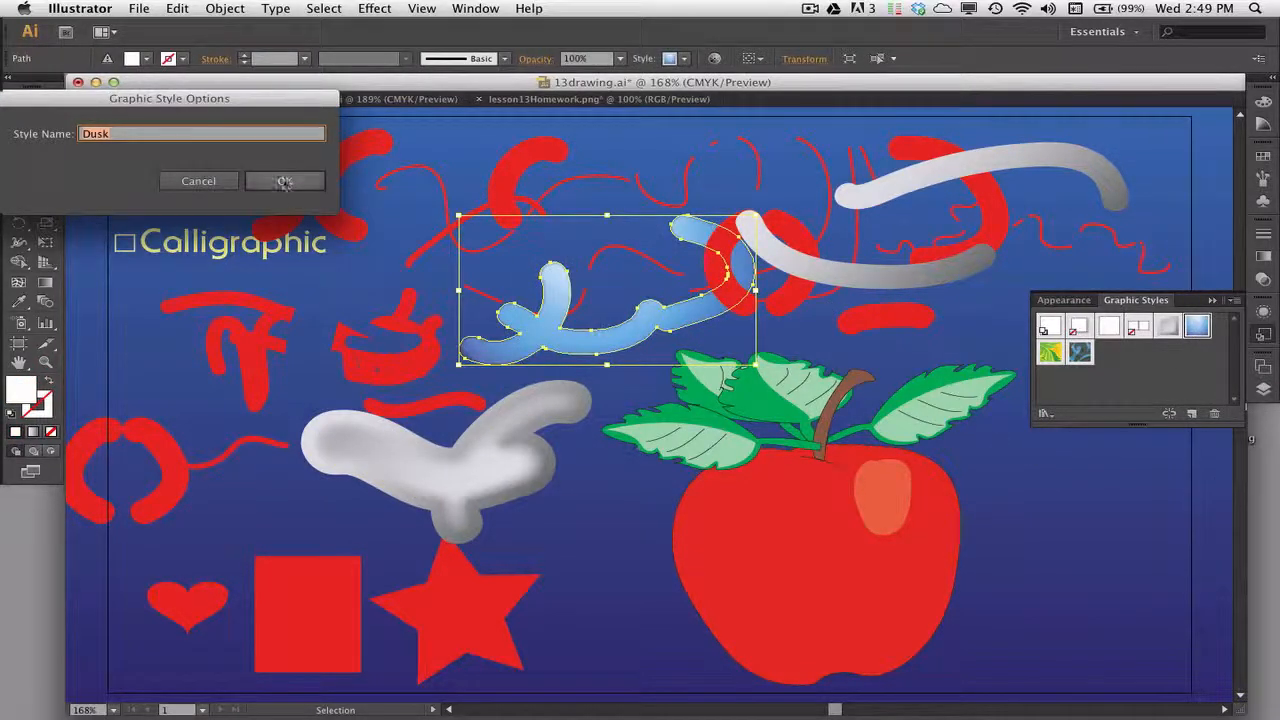
key("Return")
mouse_move(690, 318)
left_mouse_down()
mouse_move(665, 252)
mouse_move(557, 258)
mouse_move(432, 200)
left_mouse_up()
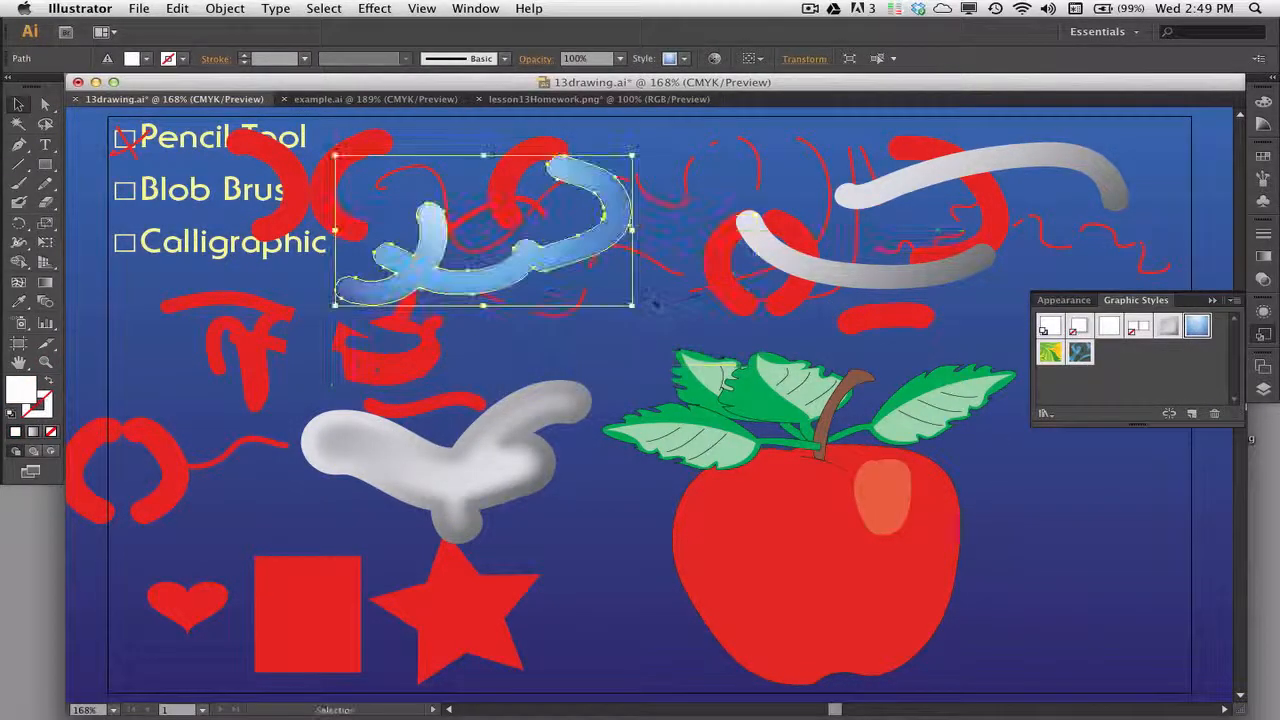
left_click(645, 318)
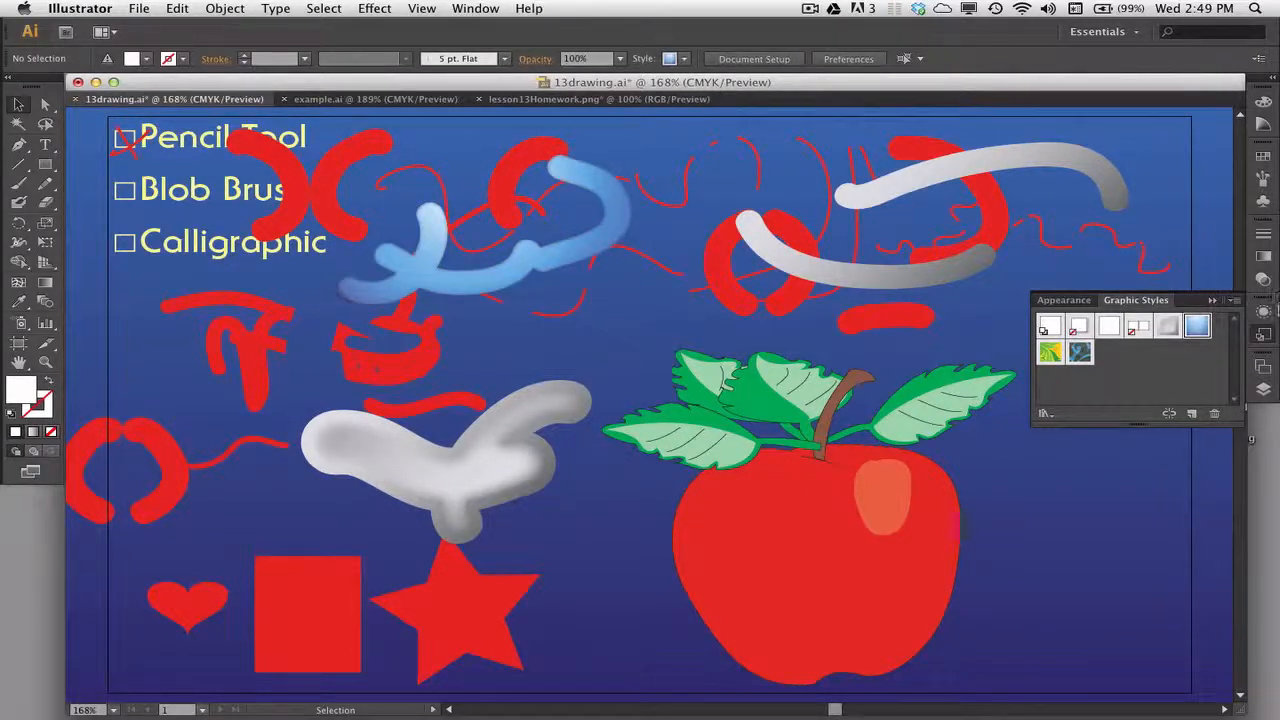
Delete the practice pencil lines and blob strokes around the checklist and above the heart, square, star and apple.
left_click(1264, 313)
left_click(1136, 300)
left_click(385, 290)
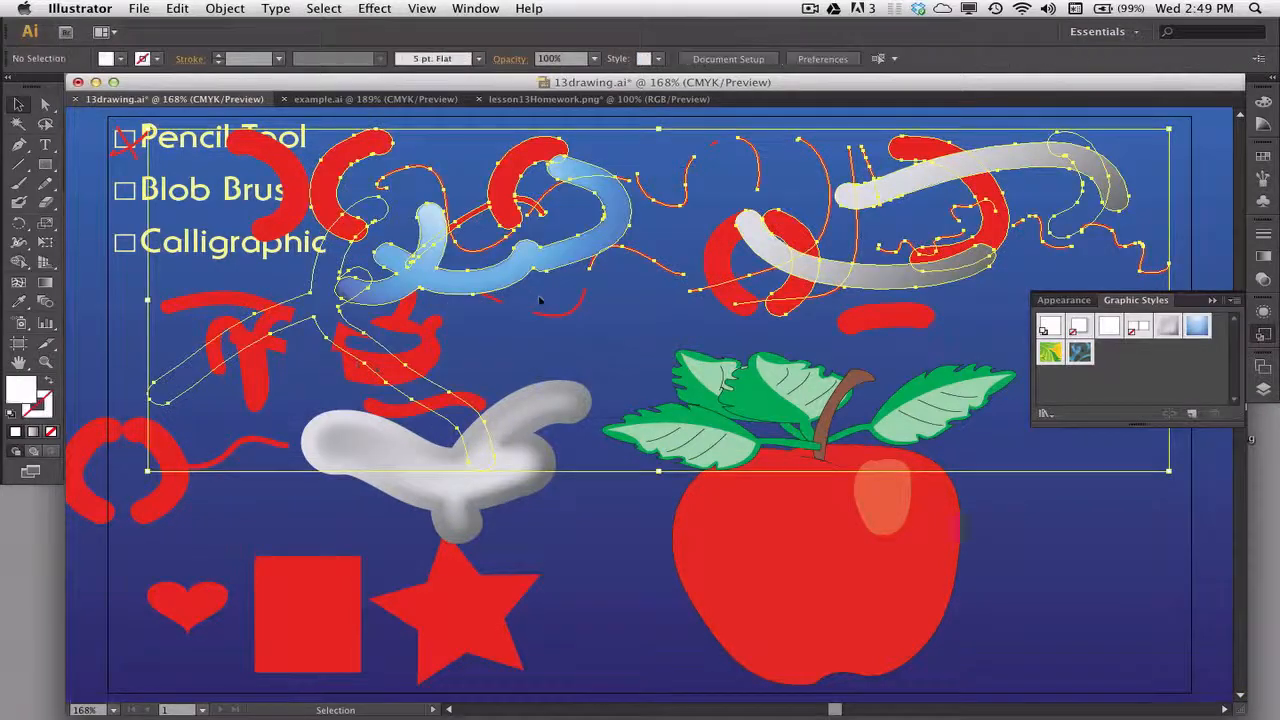
key("Delete")
mouse_move(145, 282)
left_mouse_down()
mouse_move(500, 495)
mouse_move(586, 453)
left_mouse_up()
key("Delete")
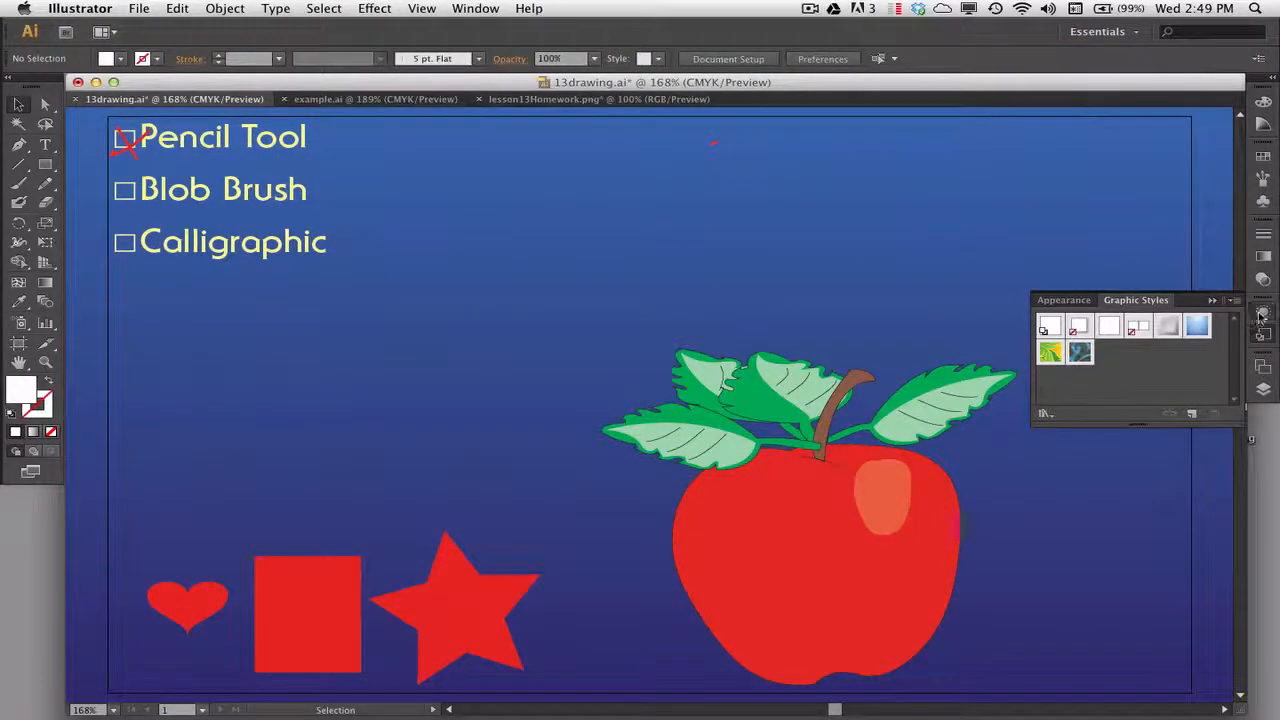
Configure the Blob Brush with a size of 8 pt controlled by Pressure and a variation of 8 pt.
left_click(1263, 311)
double_click(19, 201)
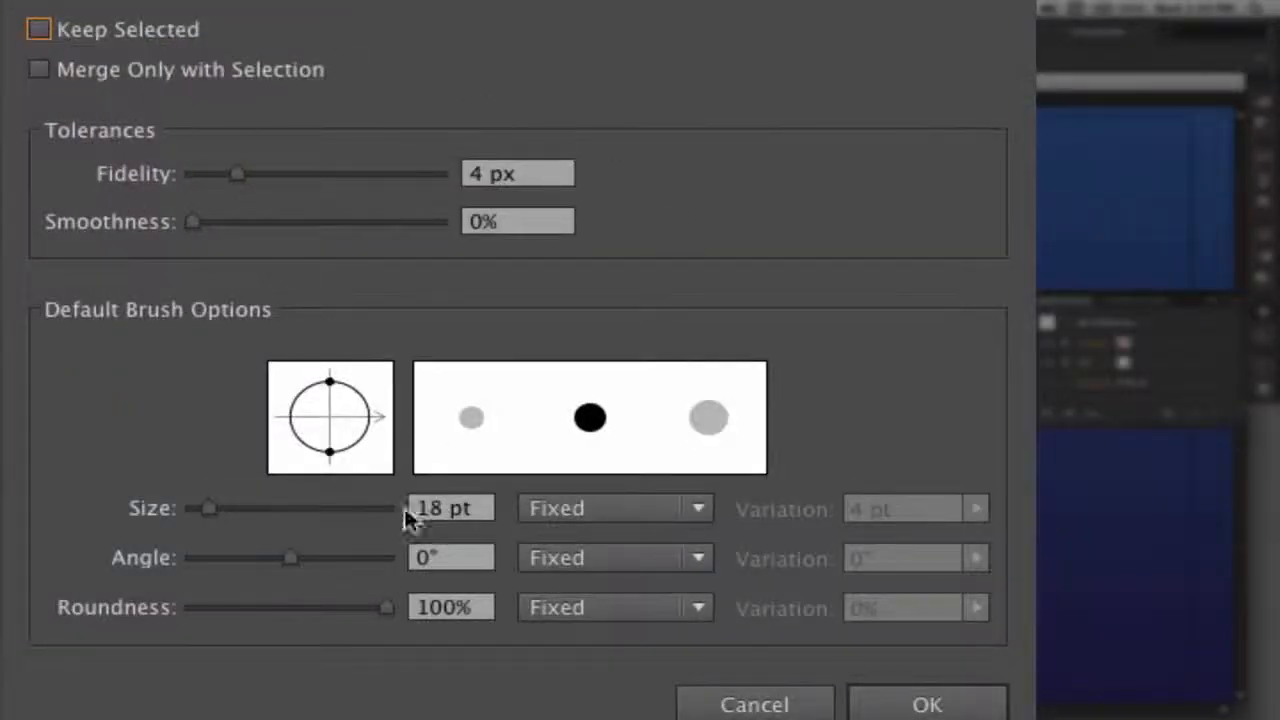
left_click(697, 507)
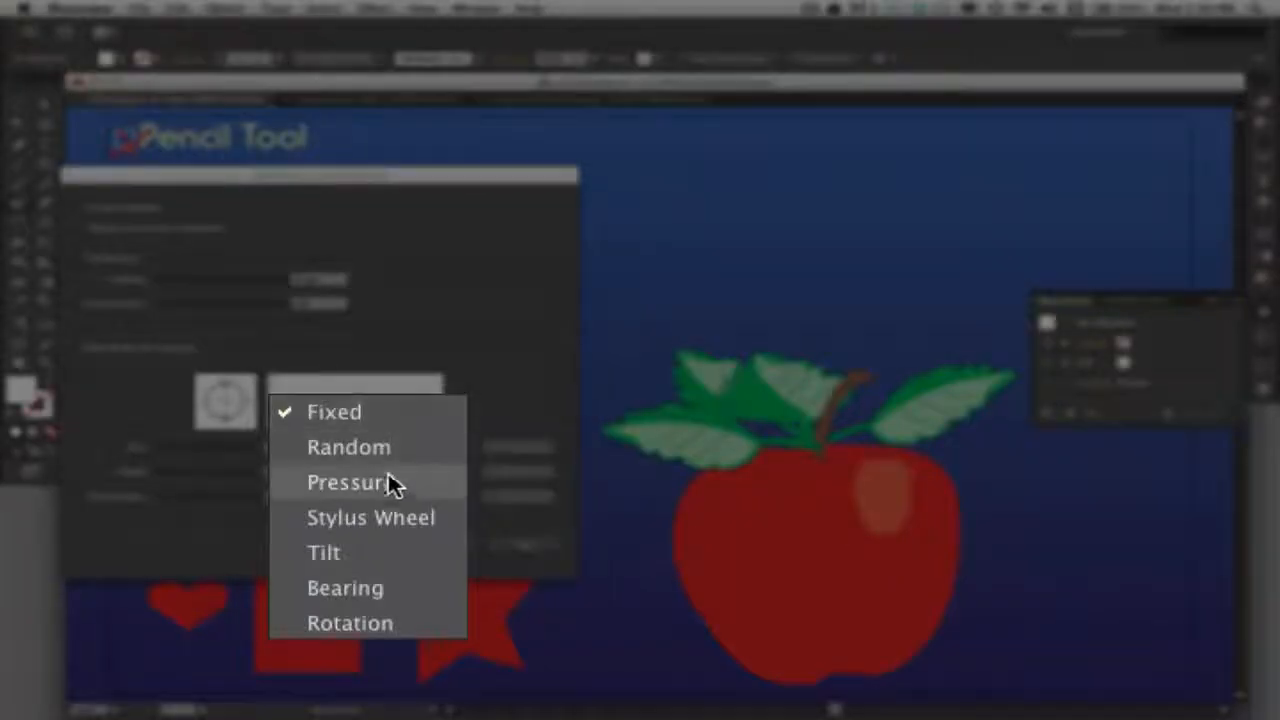
left_click(391, 482)
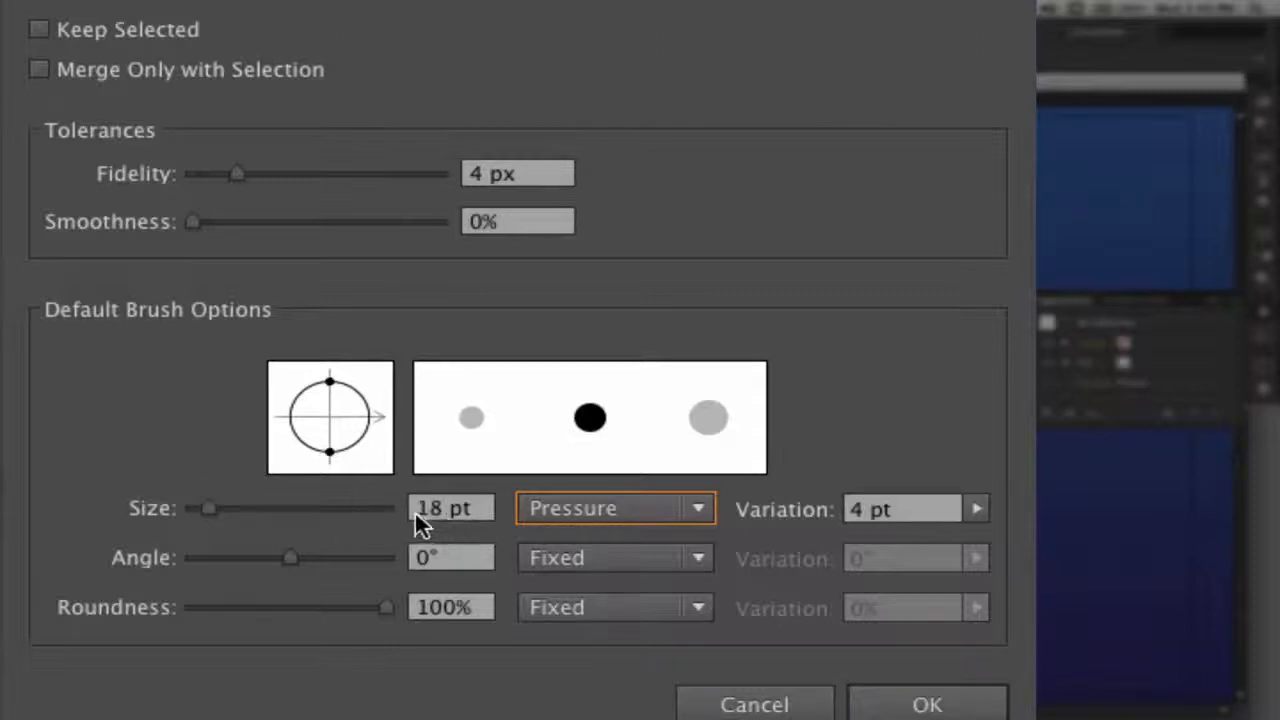
left_click(440, 505)
type("8")
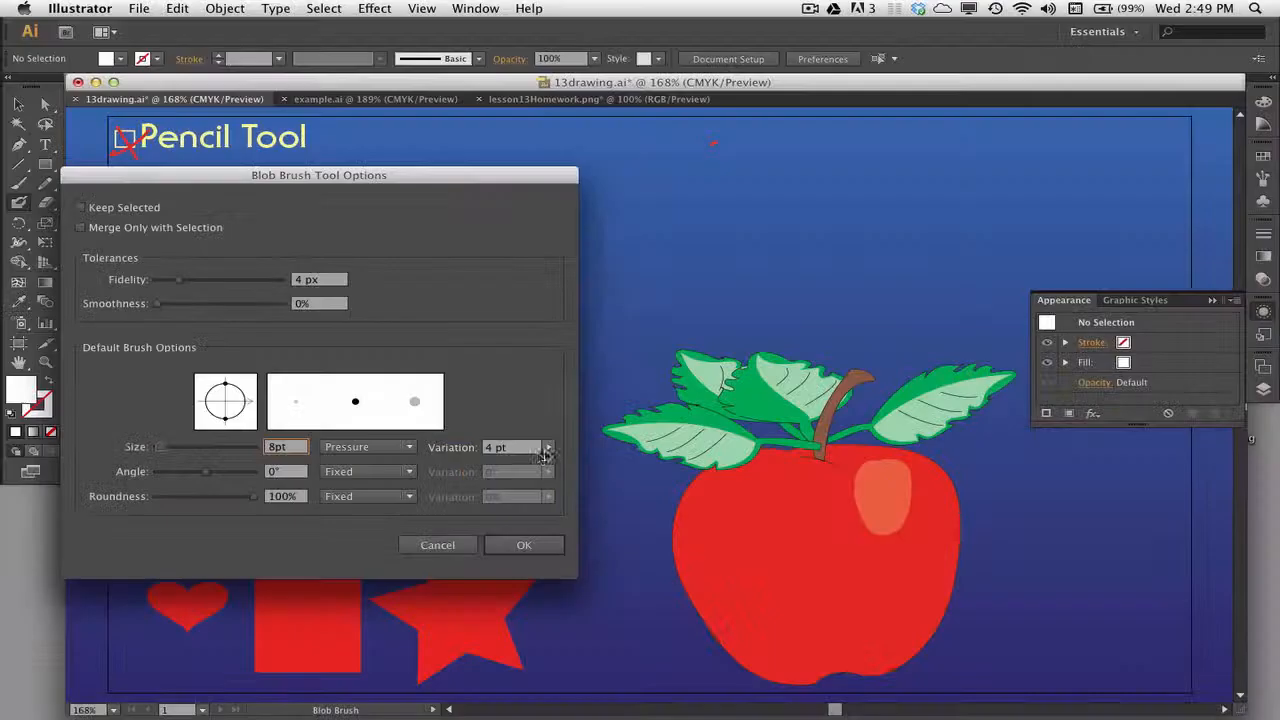
left_click(977, 509)
mouse_move(545, 458)
left_mouse_down()
mouse_move(525, 467)
mouse_move(537, 467)
left_mouse_up()
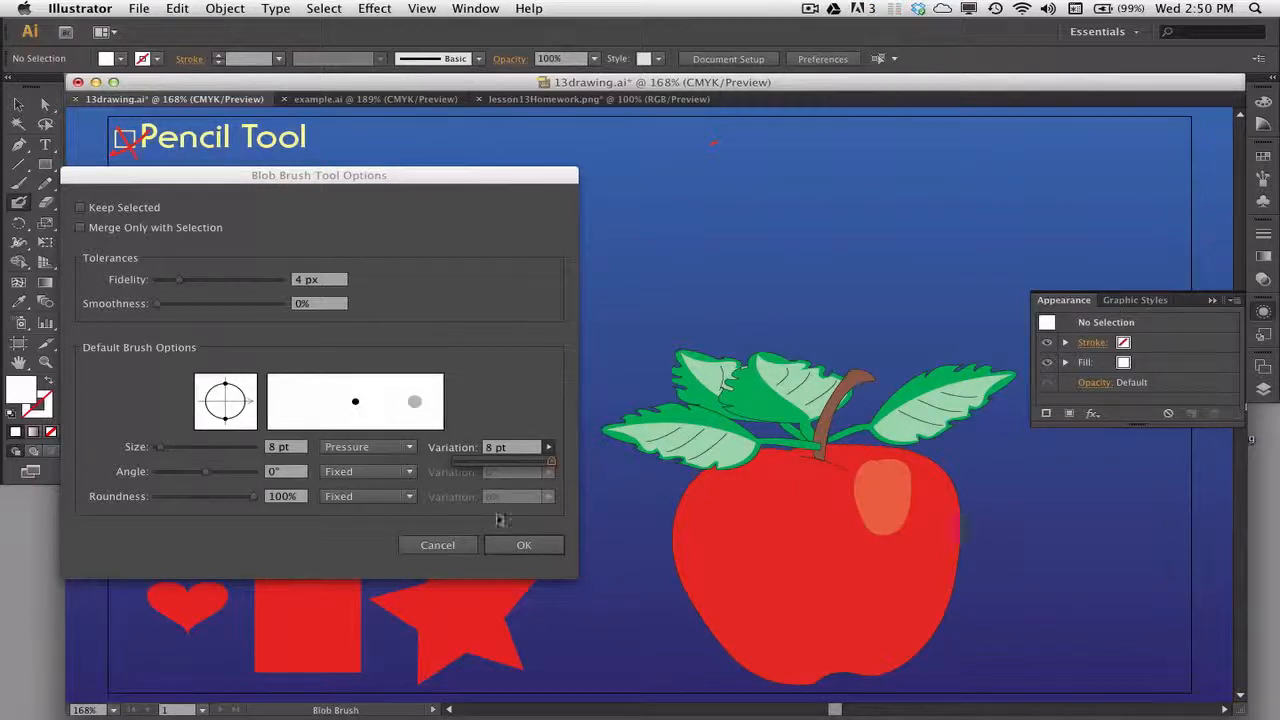
left_click(524, 545)
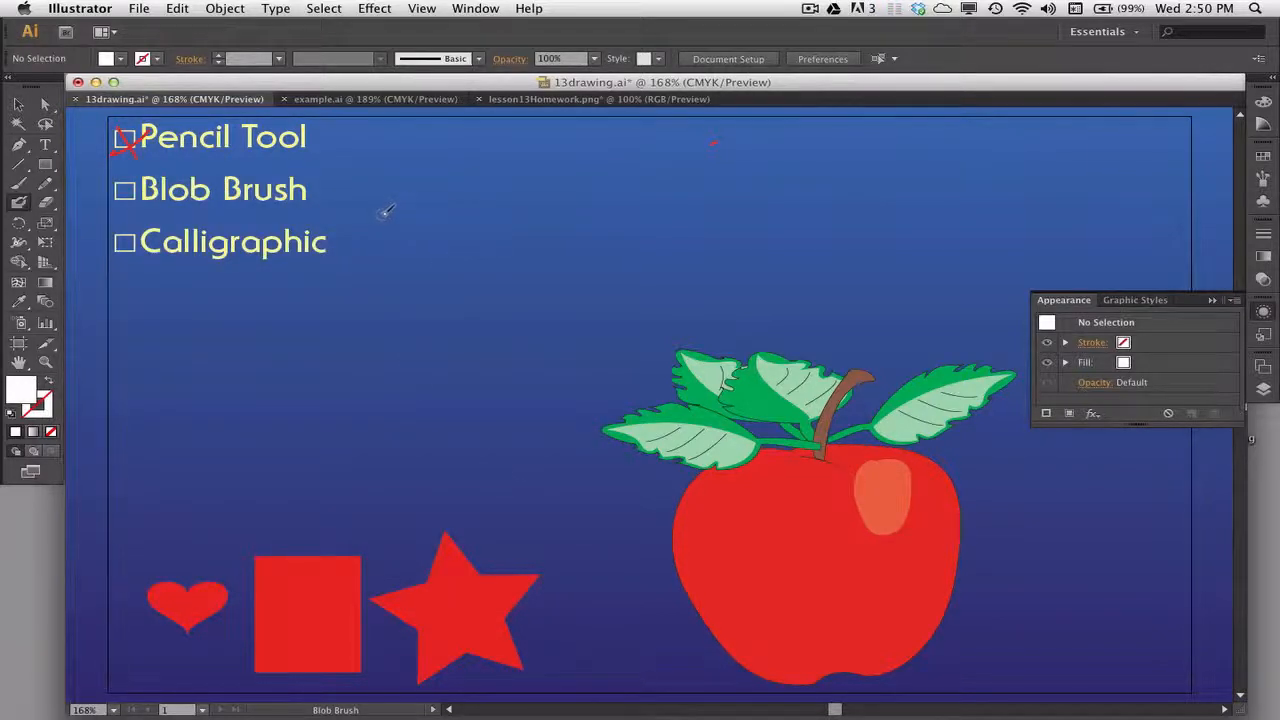
Paint a long wavy white Blob Brush stroke above the apple with varying pressure, and add thin branching strokes below its first dip.
mouse_move(403, 206)
left_mouse_down()
mouse_move(437, 193)
mouse_move(528, 244)
left_mouse_up()
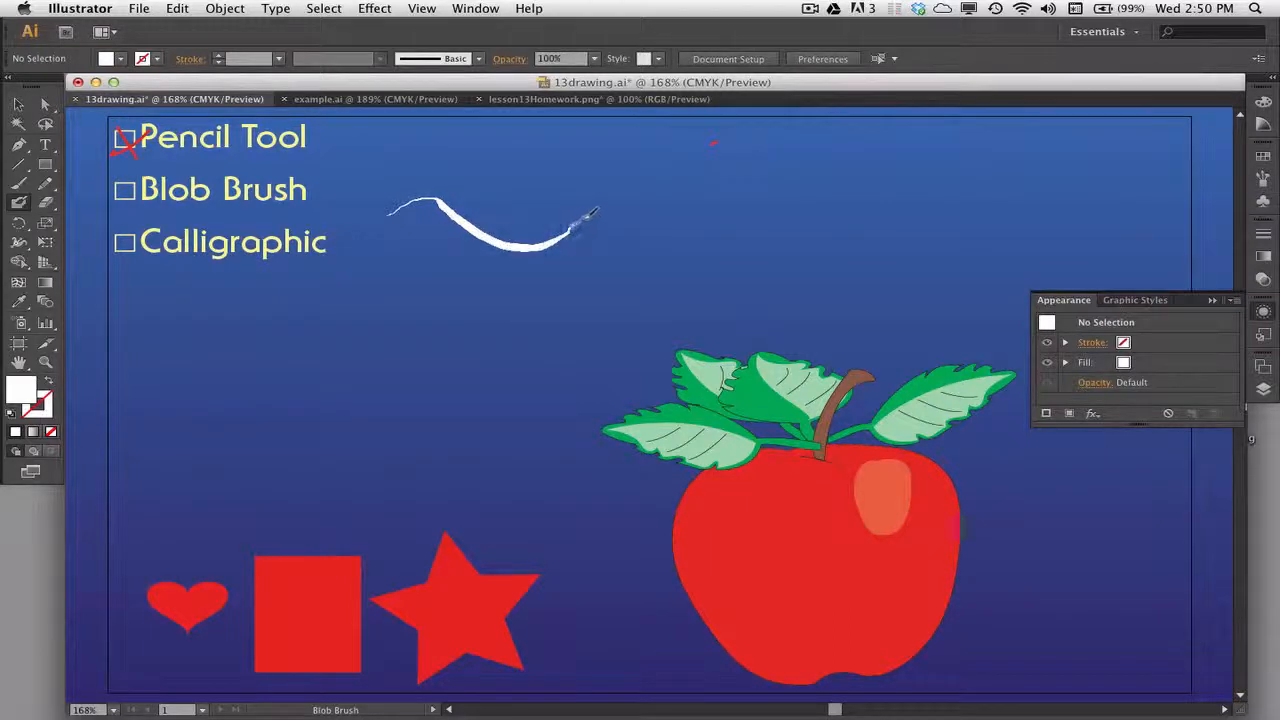
mouse_move(592, 213)
left_mouse_down()
mouse_move(629, 200)
mouse_move(758, 251)
mouse_move(850, 213)
left_mouse_up()
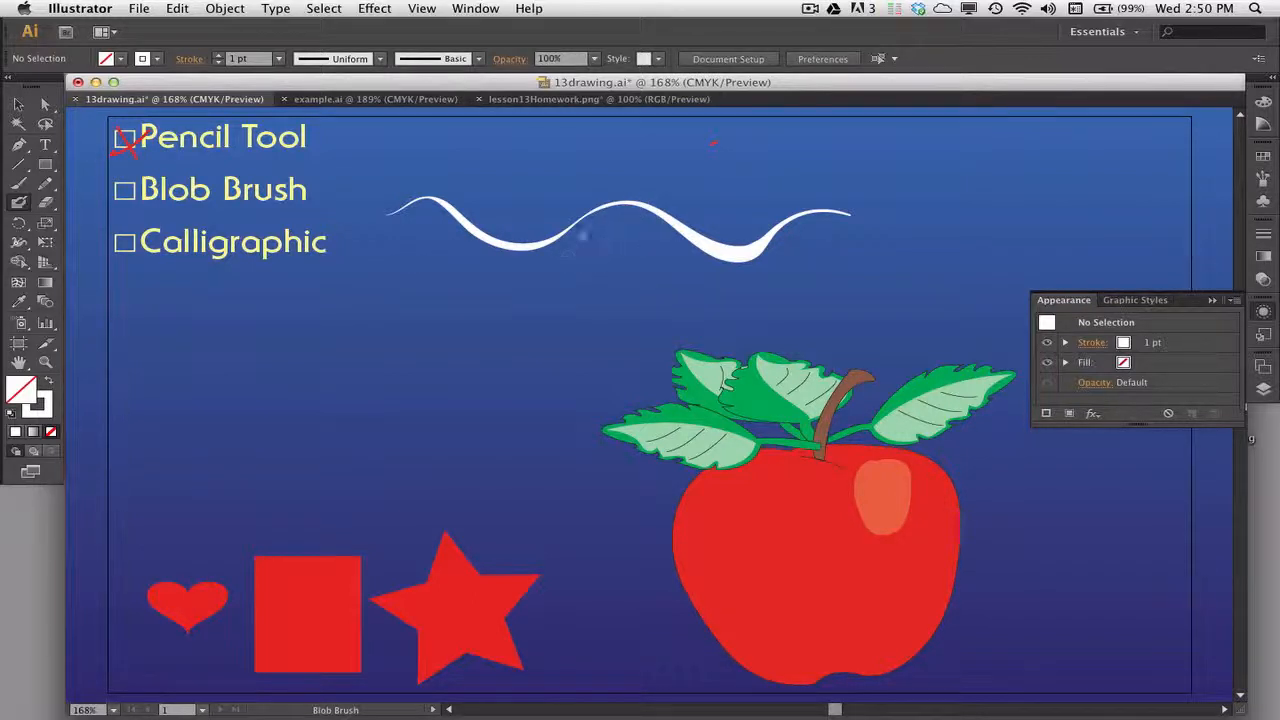
left_click_drag(431, 234, 622, 240)
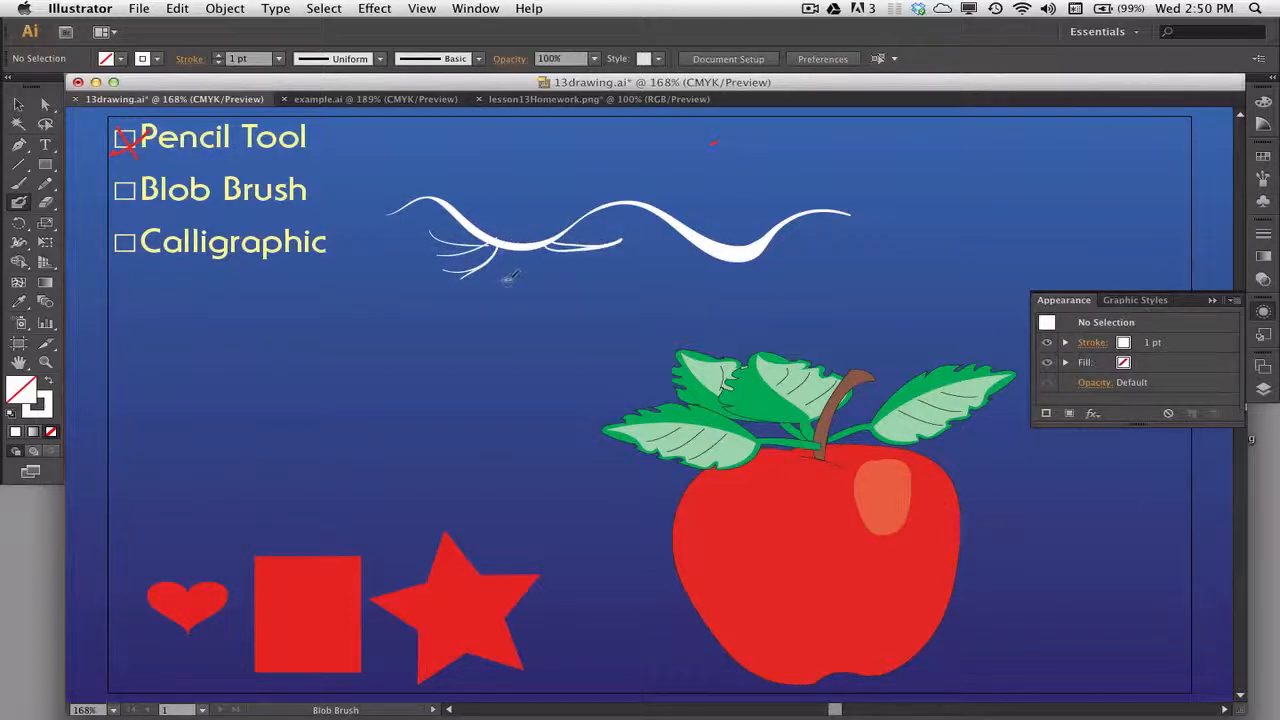
Paint small looping Blob Brush curves under the wave's first dip and surround them with short fanned strokes on both sides.
mouse_move(543, 276)
left_mouse_down()
mouse_move(582, 316)
mouse_move(510, 316)
mouse_move(602, 324)
mouse_move(515, 372)
left_mouse_up()
mouse_move(614, 346)
left_mouse_down()
mouse_move(516, 388)
mouse_move(490, 424)
left_mouse_up()
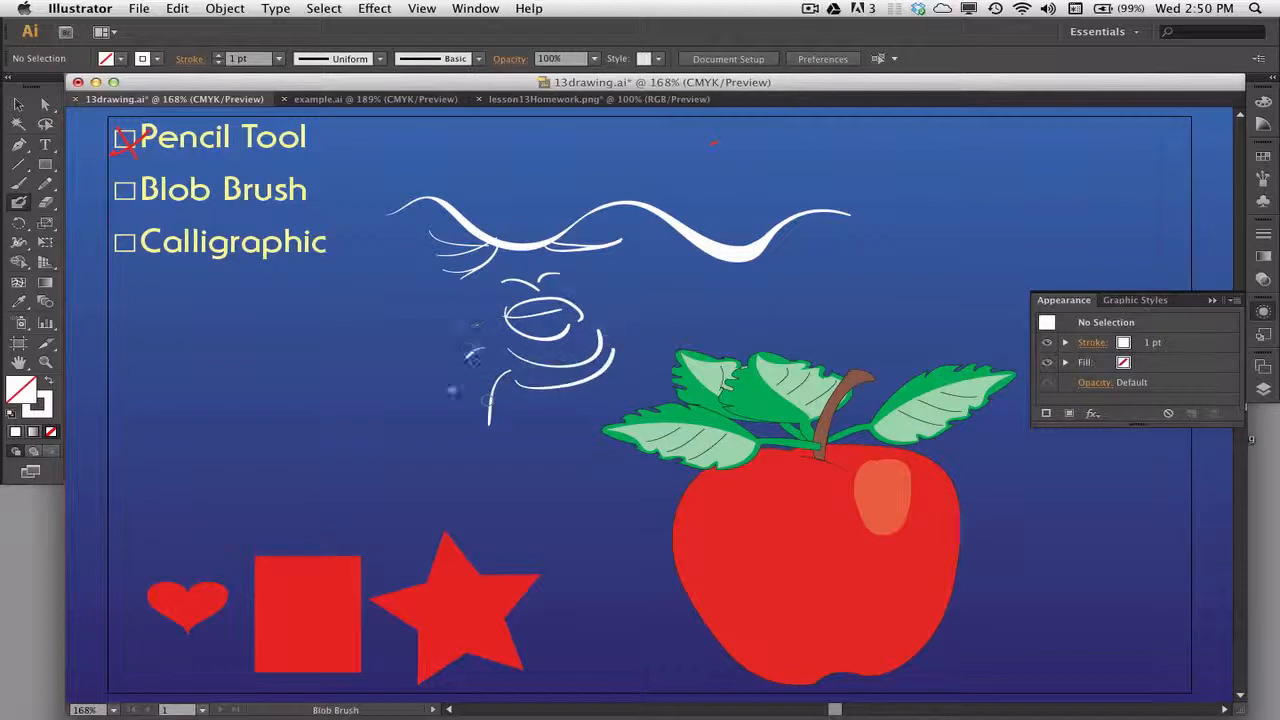
left_click_drag(486, 348, 447, 407)
left_click_drag(462, 320, 404, 378)
left_click_drag(427, 290, 394, 338)
left_click_drag(405, 264, 365, 296)
left_click_drag(640, 253, 709, 277)
mouse_move(640, 292)
left_mouse_down()
mouse_move(712, 270)
mouse_move(697, 320)
mouse_move(662, 341)
left_mouse_up()
left_click_drag(622, 342, 653, 372)
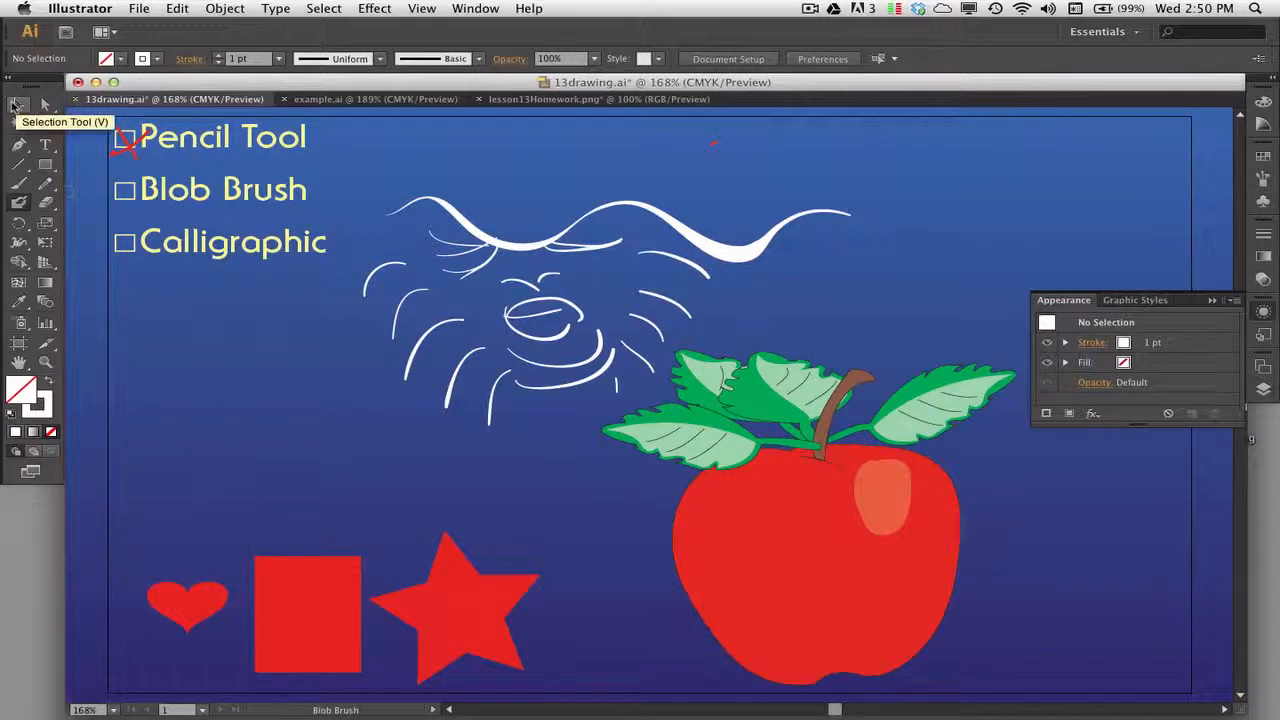
Delete the wavy Blob Brush stroke and all the short curved strokes beneath it.
left_click(17, 104)
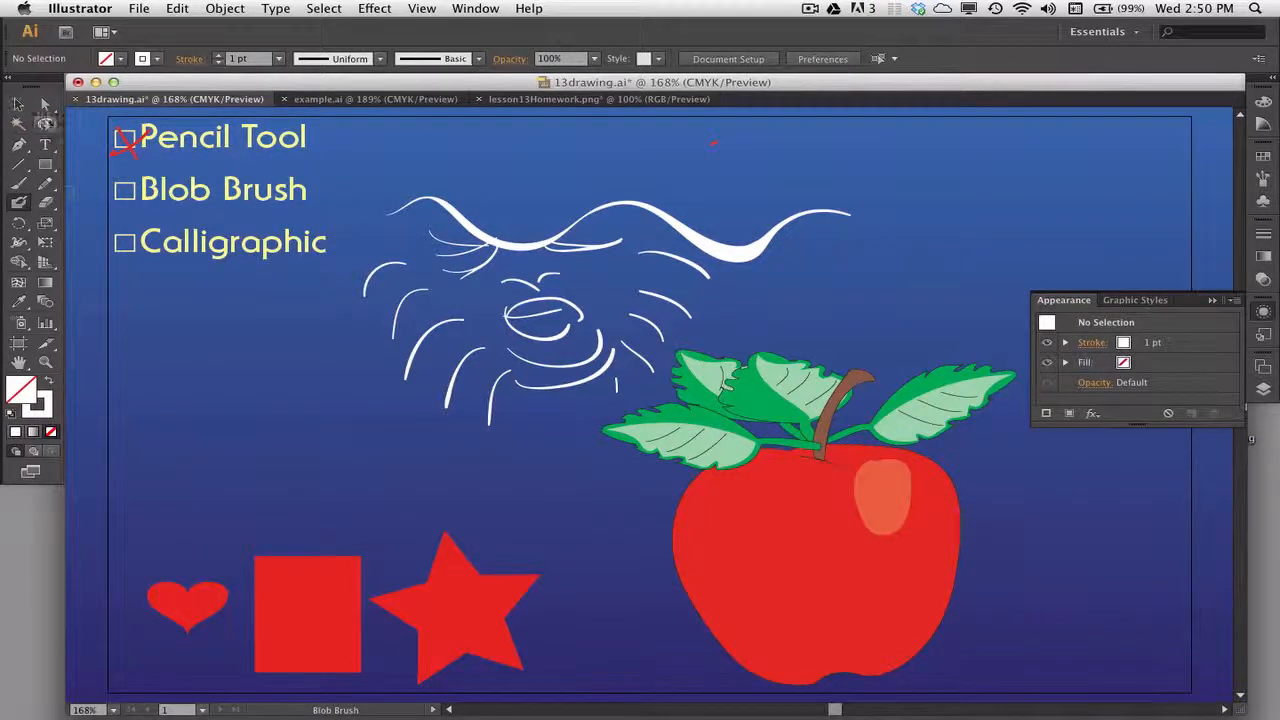
mouse_move(410, 153)
left_mouse_down()
mouse_move(791, 306)
mouse_move(778, 322)
left_mouse_up()
key("Delete")
mouse_move(370, 292)
left_mouse_down()
mouse_move(558, 330)
mouse_move(652, 380)
left_mouse_up()
key("Delete")
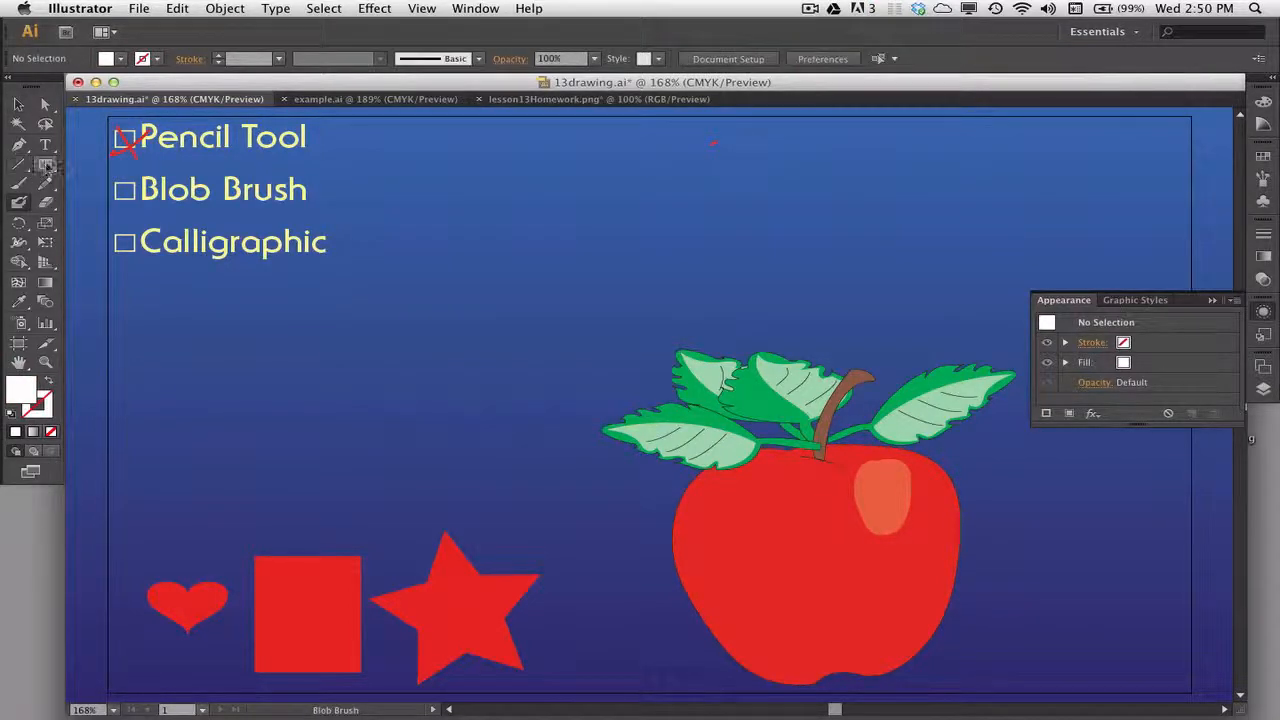
Draw two white rectangles without stroke, one above and left of the leaves and a wider, flatter one above the apple.
left_click(46, 165)
left_click(137, 164)
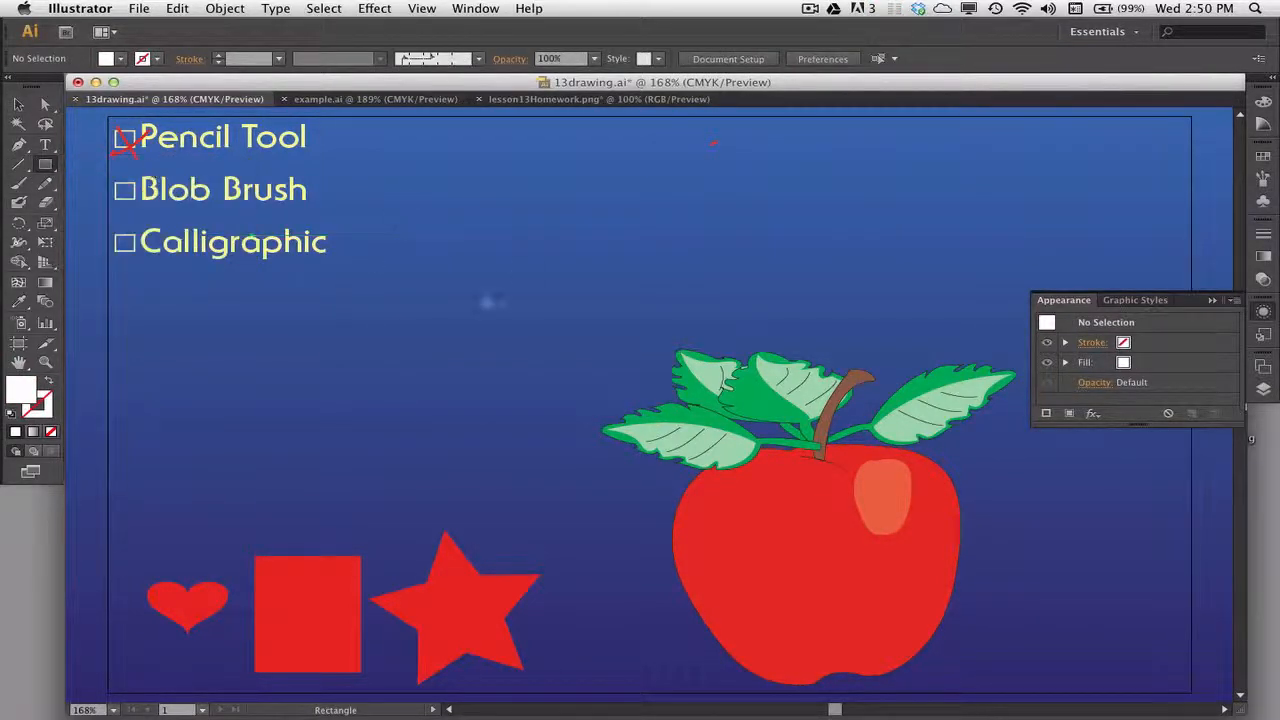
left_click_drag(437, 268, 606, 360)
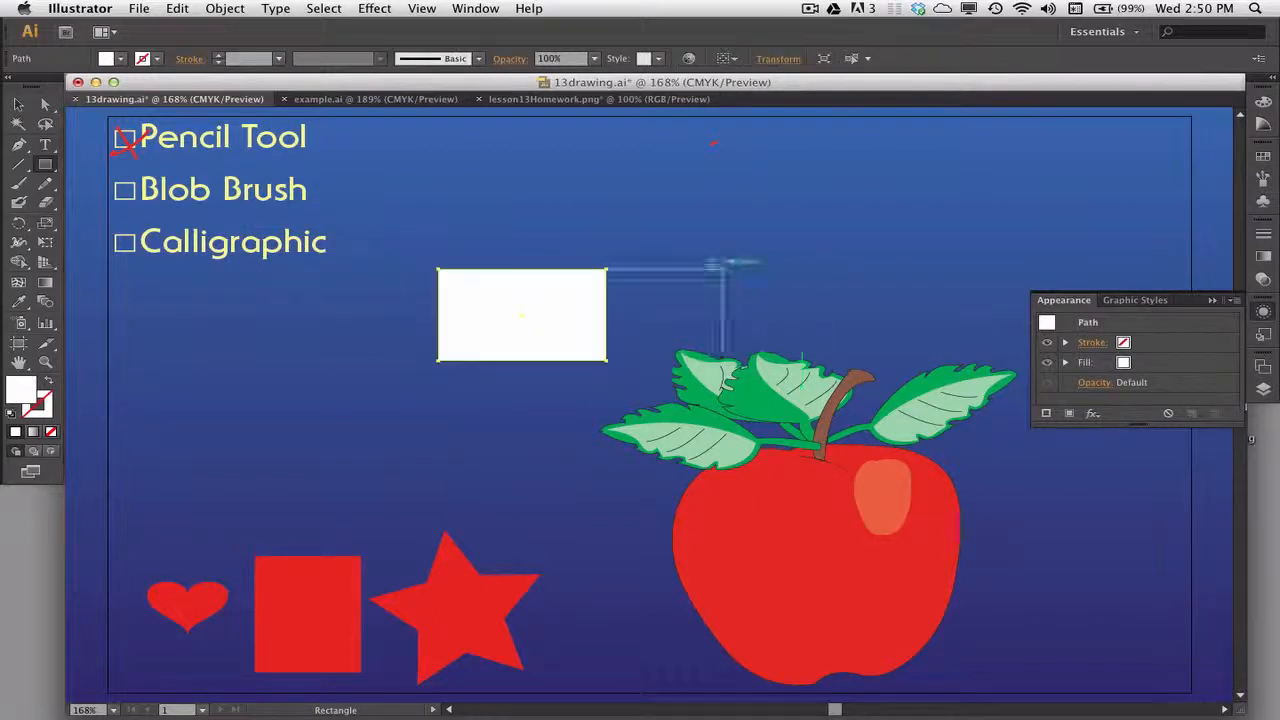
left_click_drag(670, 247, 888, 311)
left_click(18, 104)
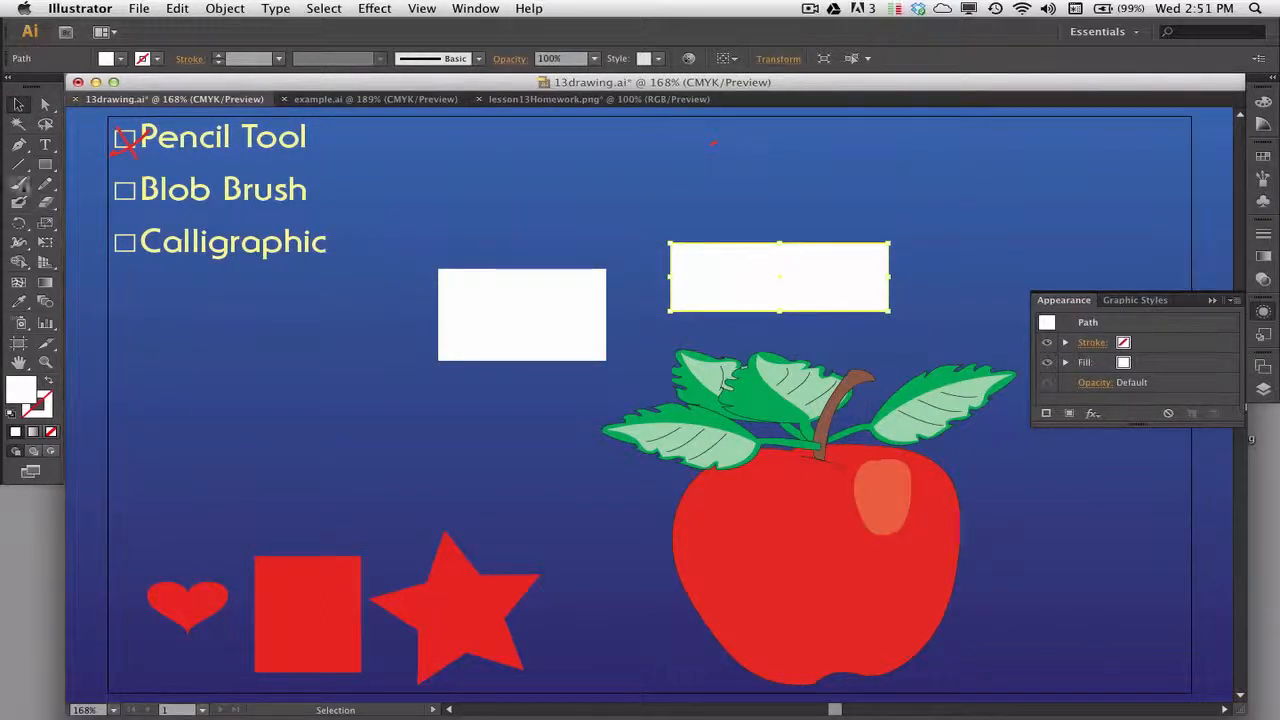
Paint a looping Blob Brush scribble along the upper edge of the rectangle above the apple, and deselect.
left_click(18, 201)
mouse_move(680, 248)
left_mouse_down()
mouse_move(728, 252)
mouse_move(756, 233)
mouse_move(890, 238)
left_mouse_up()
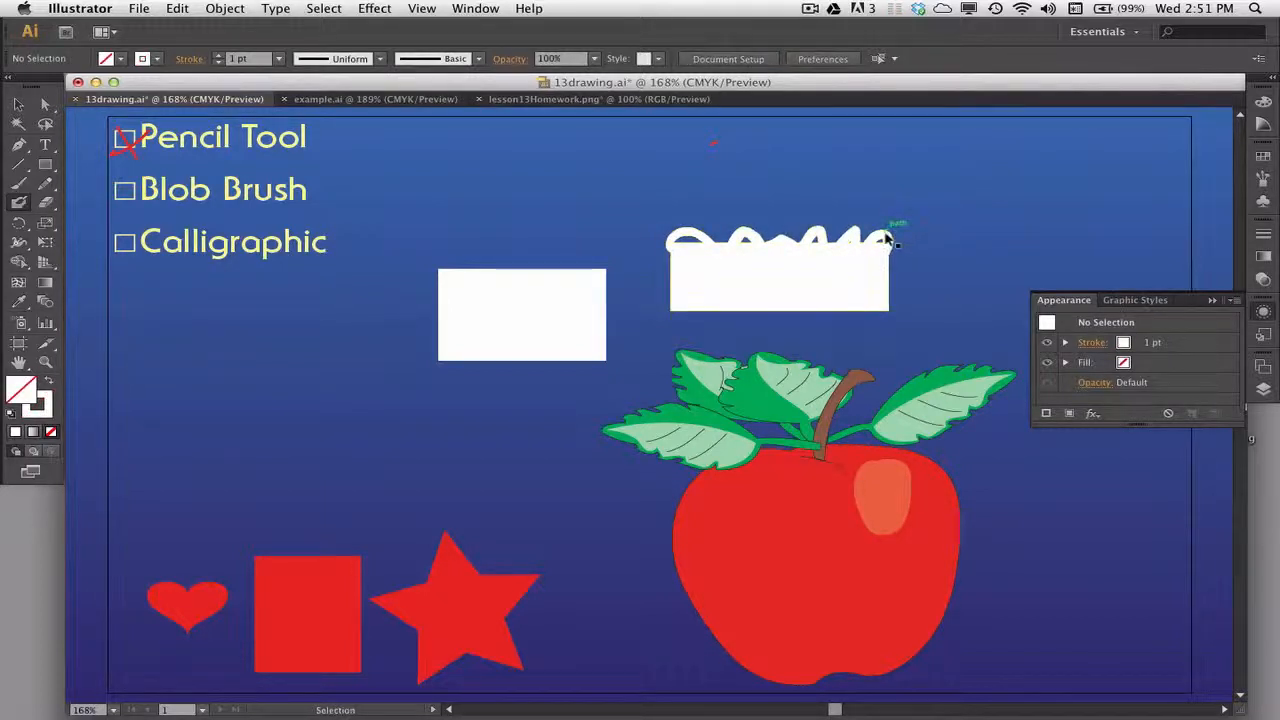
left_click(557, 186, "super")
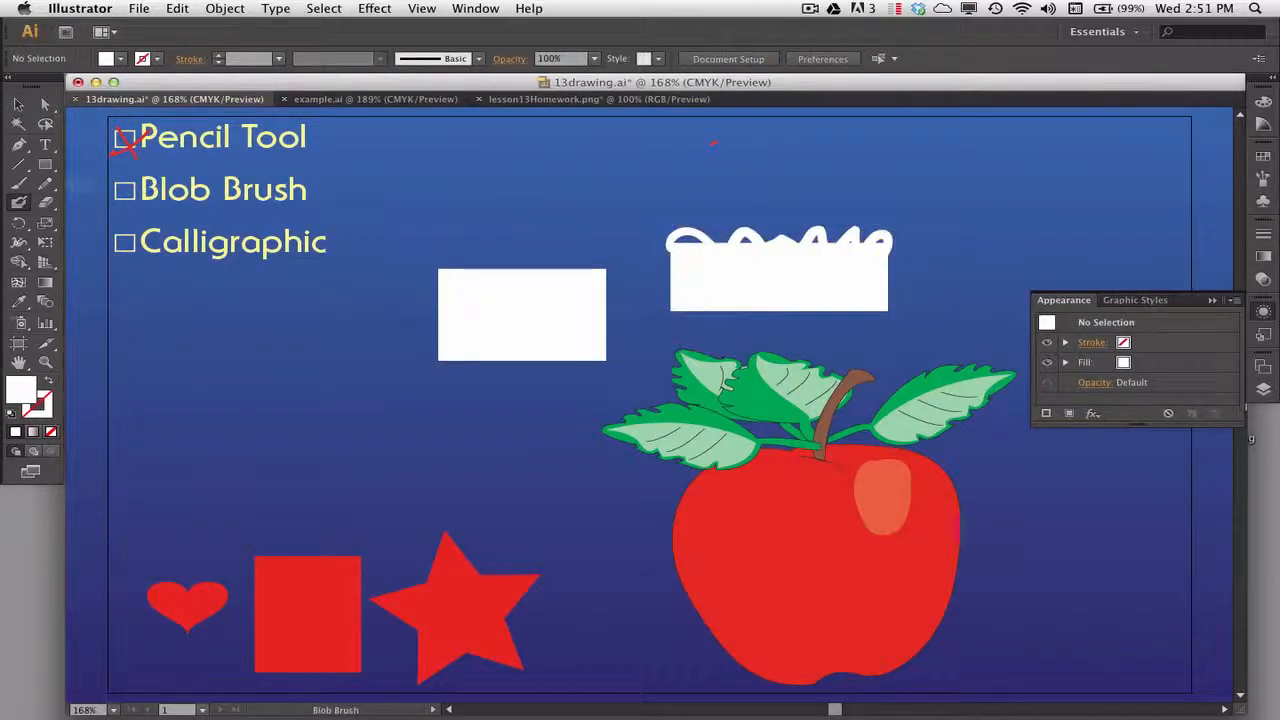
Draw a closed oval freehand with the Pencil tool above the left rectangle.
key("n")
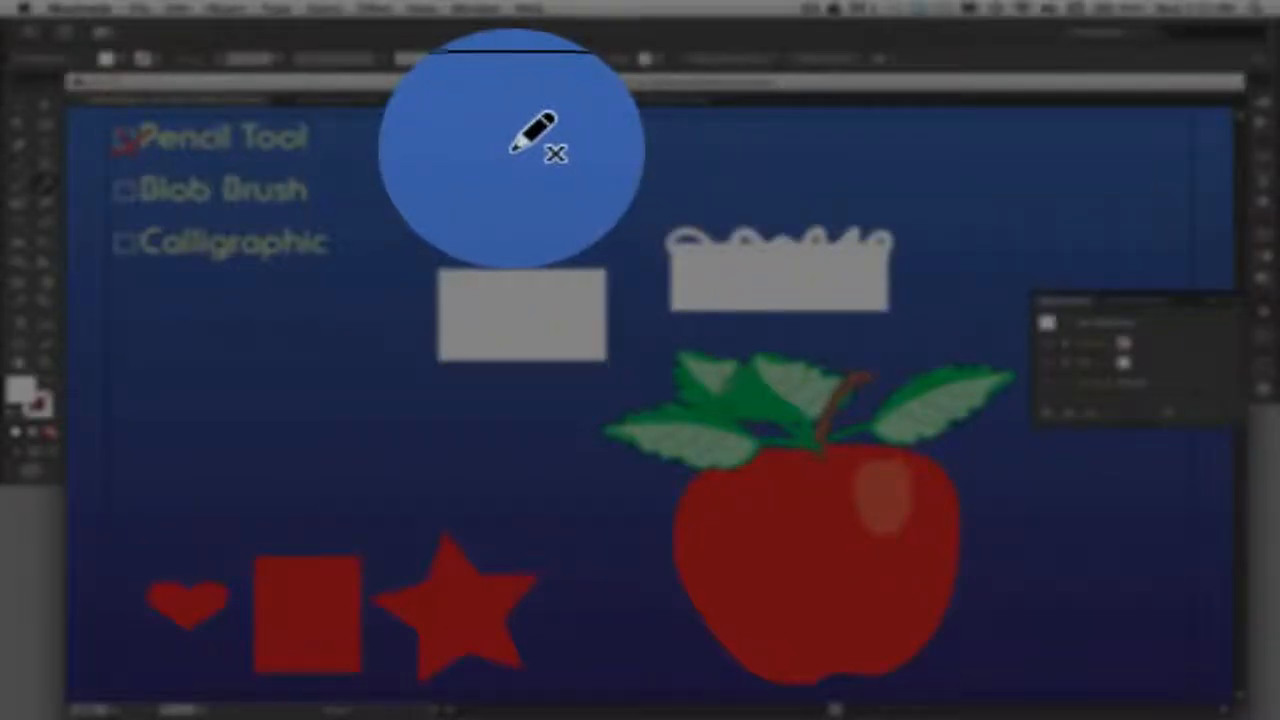
mouse_move(516, 147)
left_mouse_down()
mouse_move(477, 172)
mouse_move(478, 210)
mouse_move(543, 224)
mouse_move(567, 204)
mouse_move(572, 173)
mouse_move(522, 147)
left_mouse_up()
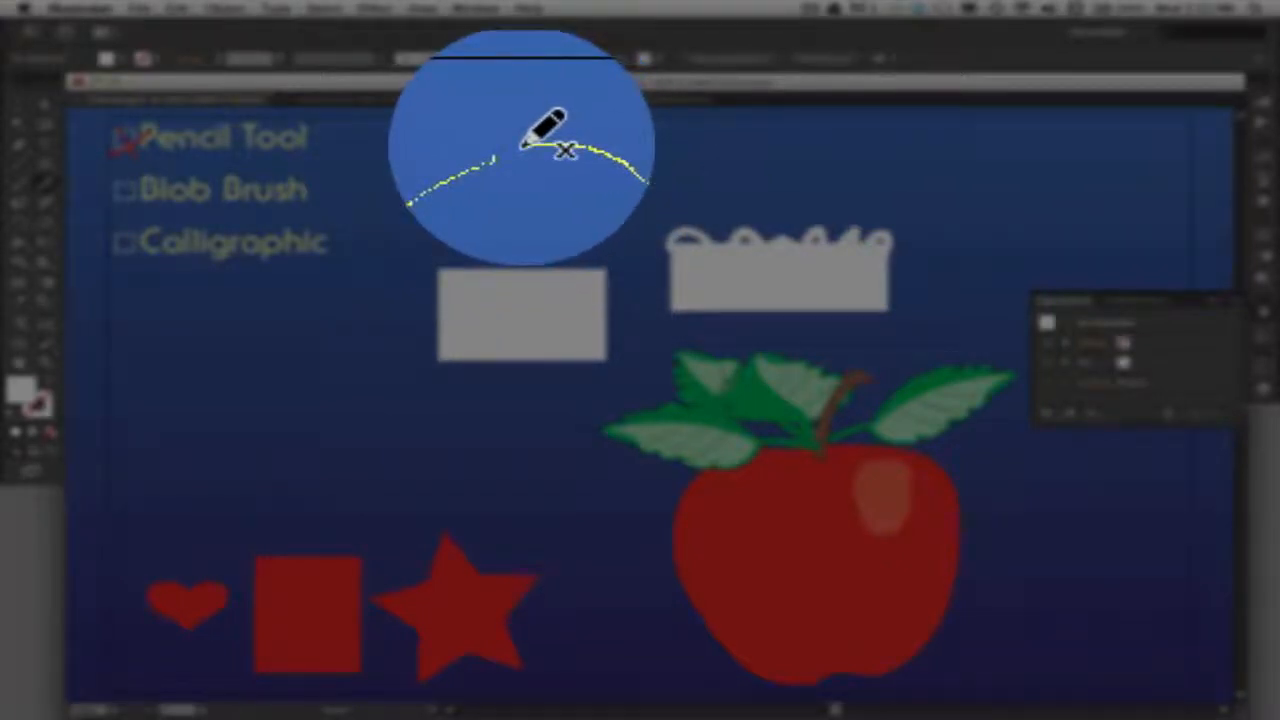
key("alt")
left_click_drag(522, 148, 510, 151)
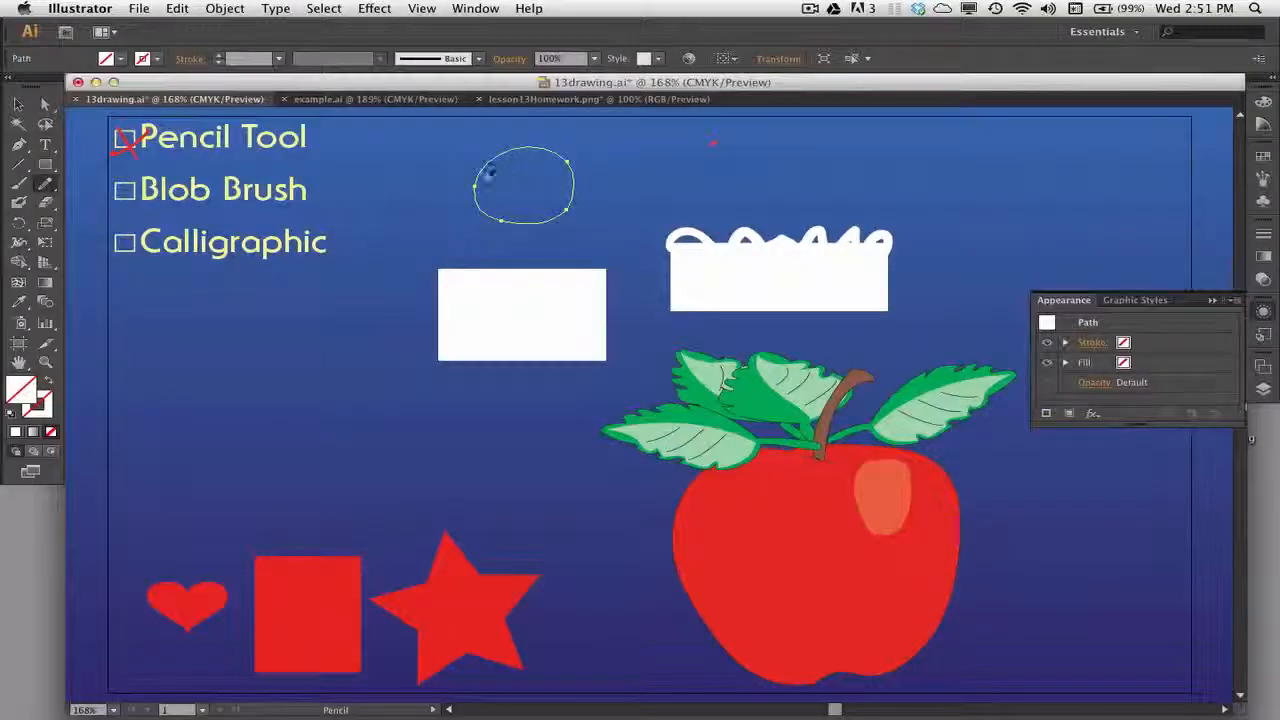
Fill the freehand oval with white and deselect it.
key("v")
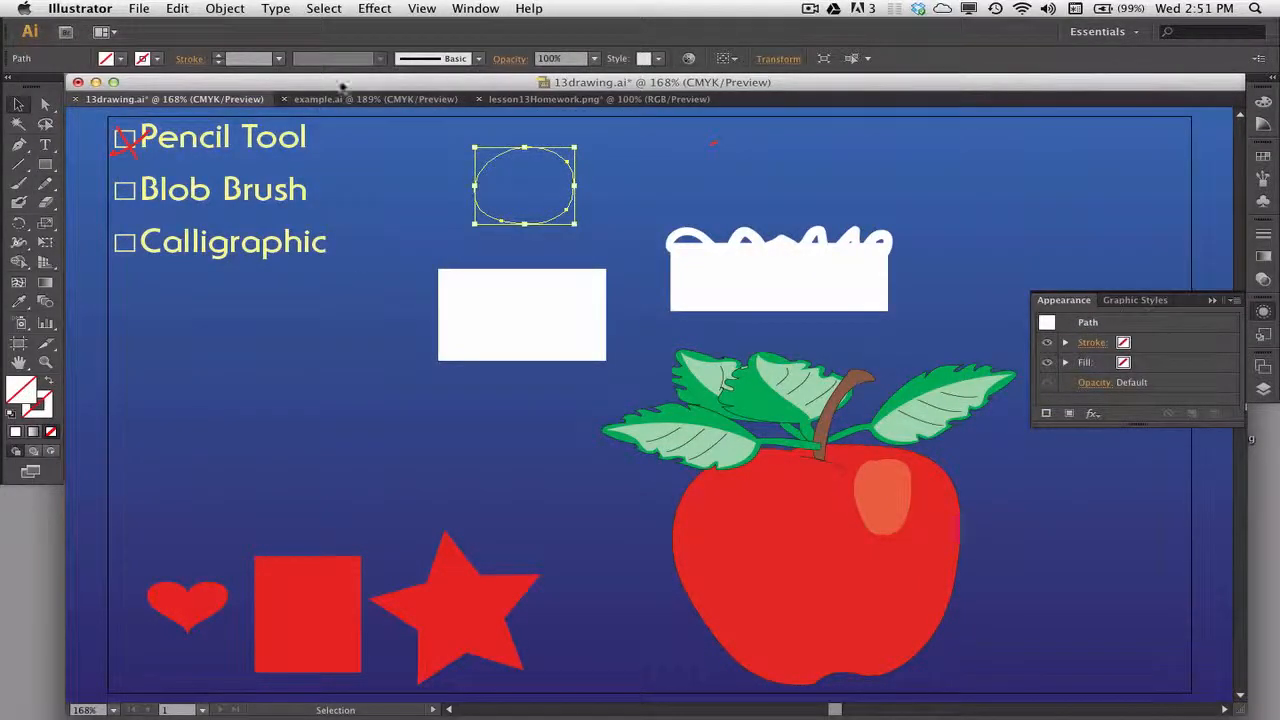
left_click(108, 60)
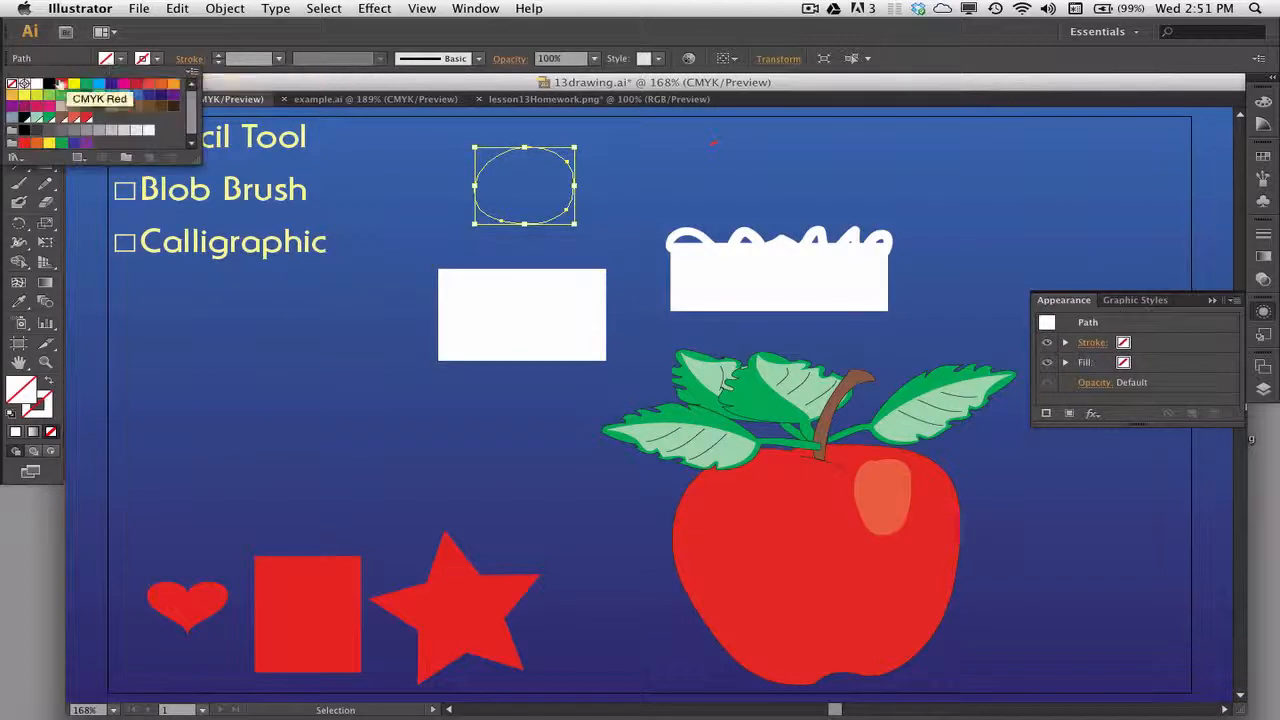
left_click(37, 84)
left_click(399, 153)
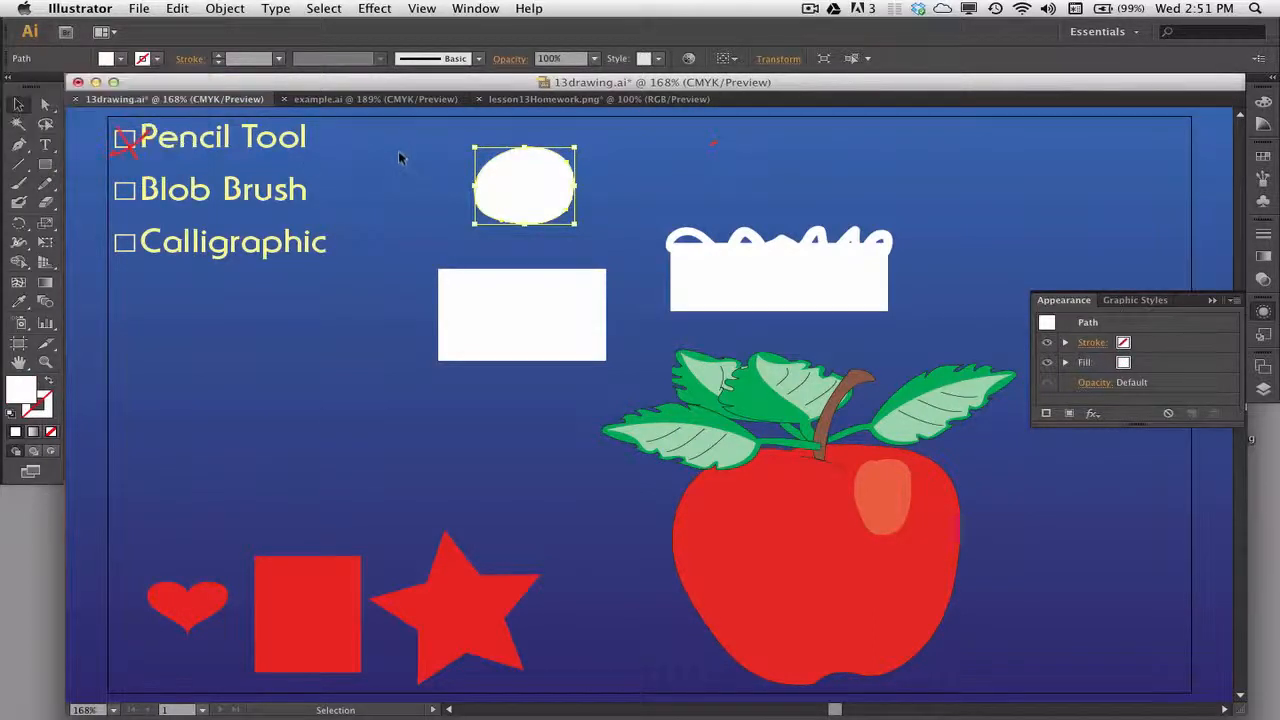
left_click(400, 186)
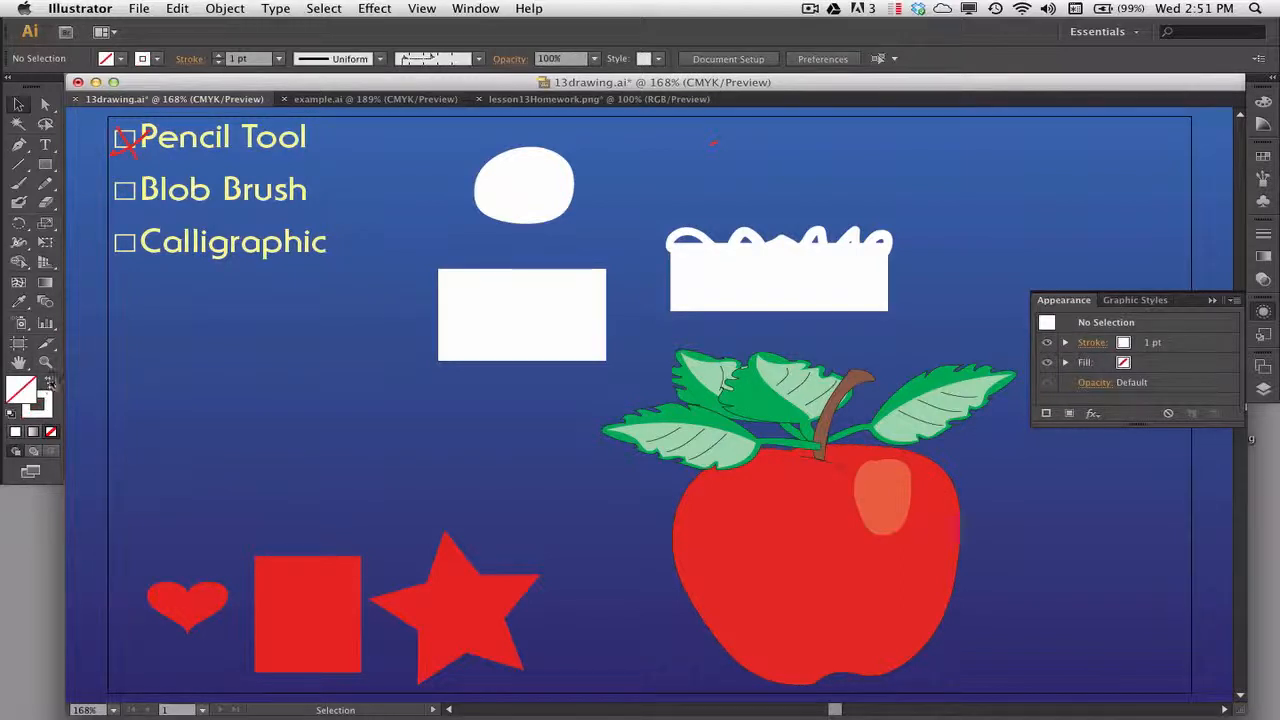
Select the left white rectangle and redraw its upper edge as a row of wavy peaks with the Pencil tool.
left_click(47, 381)
left_click(44, 183)
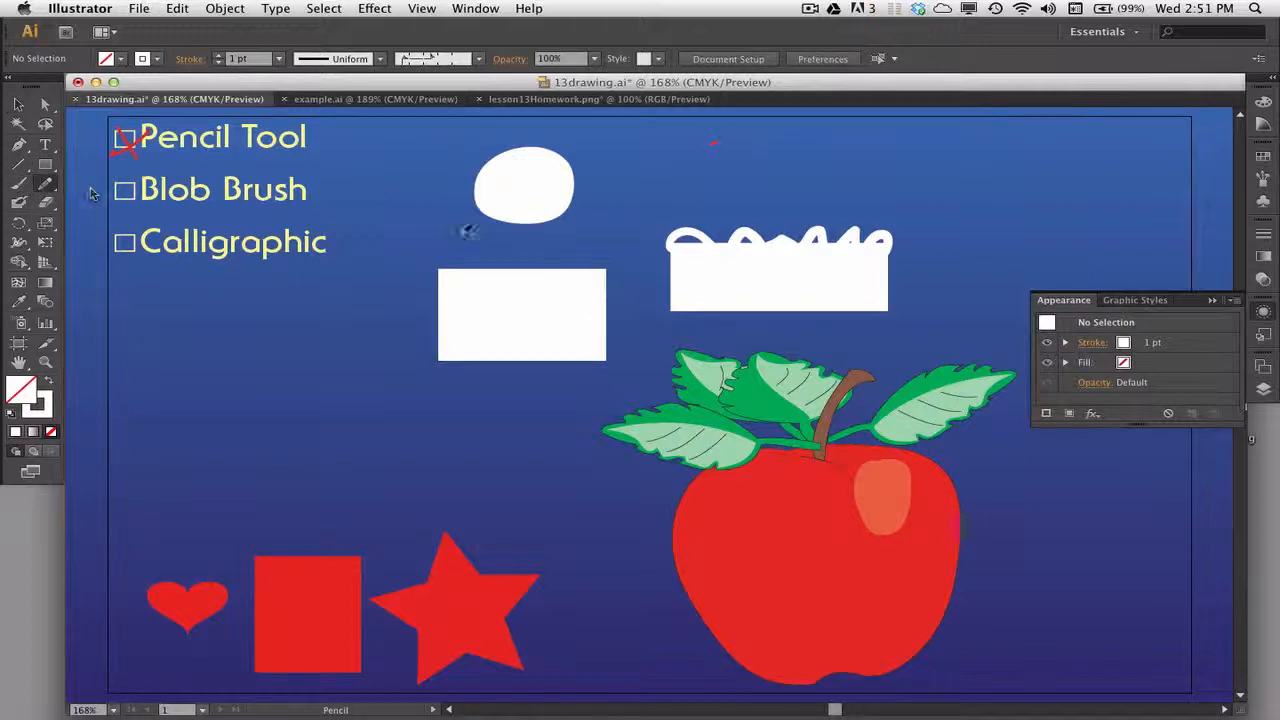
left_click(494, 275, "super")
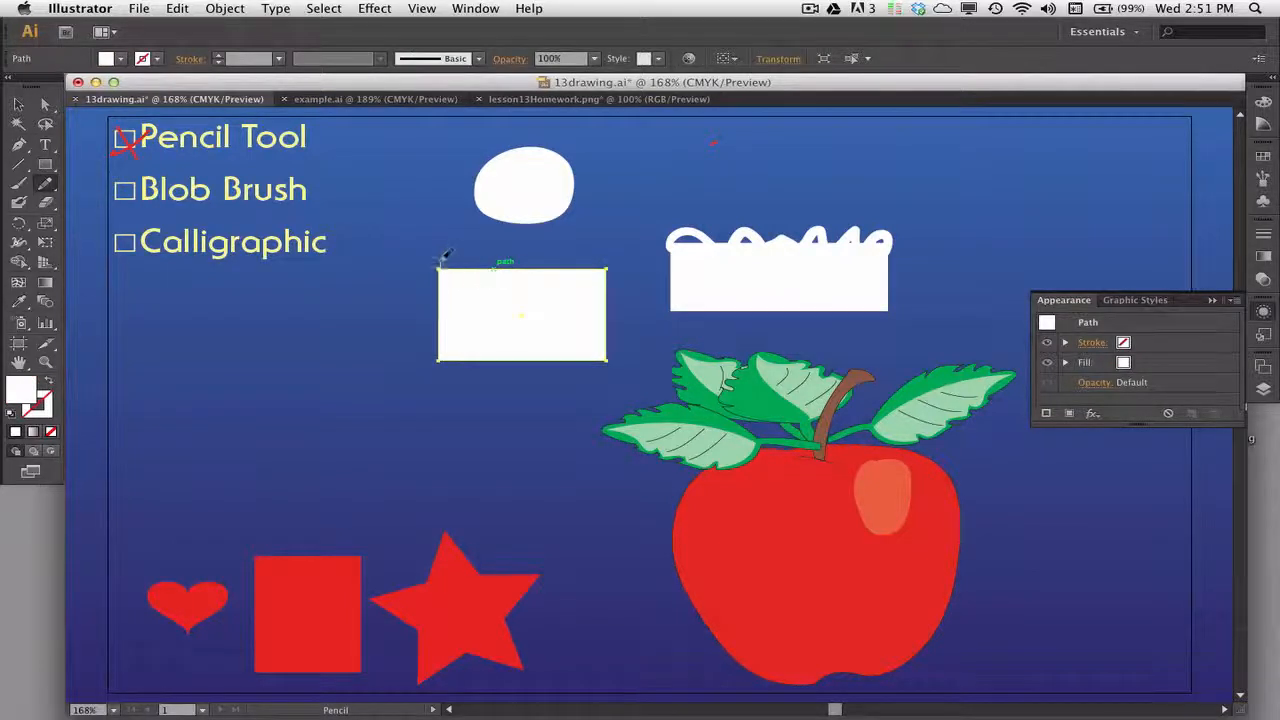
mouse_move(446, 253)
left_mouse_down()
mouse_move(520, 274)
mouse_move(533, 250)
mouse_move(556, 281)
mouse_move(572, 253)
mouse_move(589, 276)
mouse_move(606, 248)
left_mouse_up()
left_click_drag(614, 258, 612, 268)
Shift the wavy-edged and scribbled rectangles slightly left, and delete them together with the white oval.
left_click(18, 104)
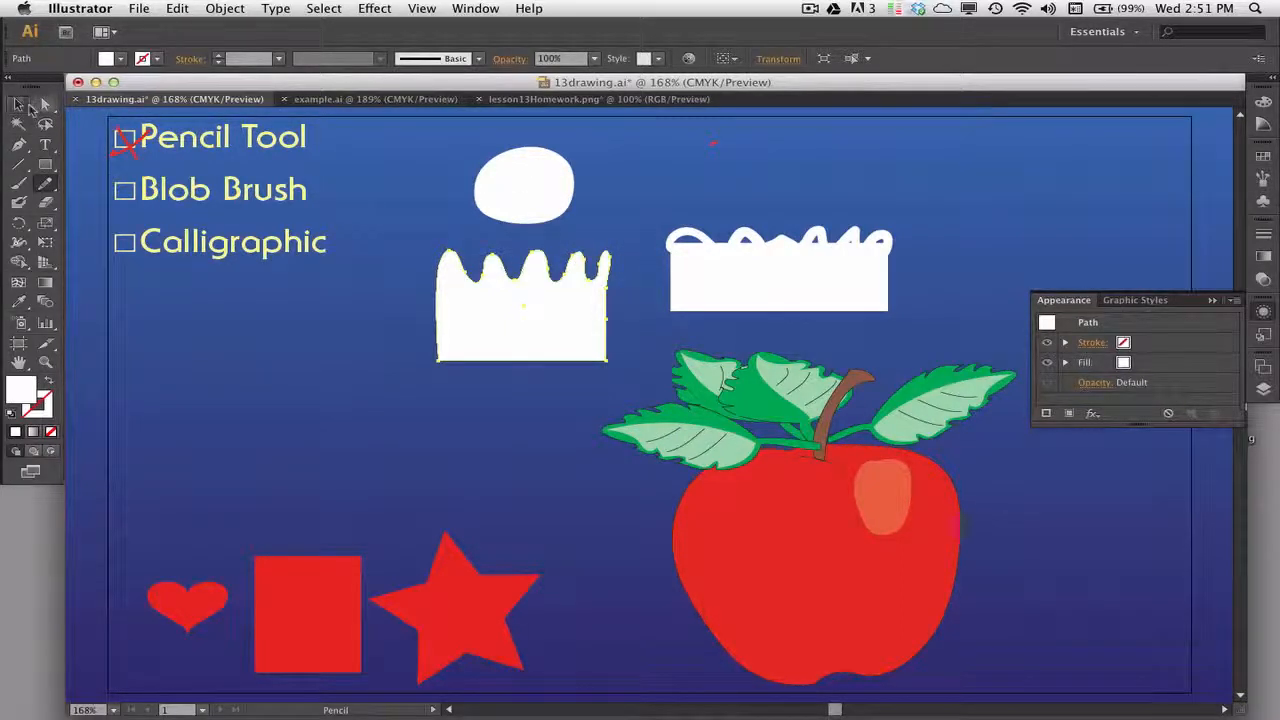
left_click(520, 310)
left_click_drag(520, 310, 498, 316)
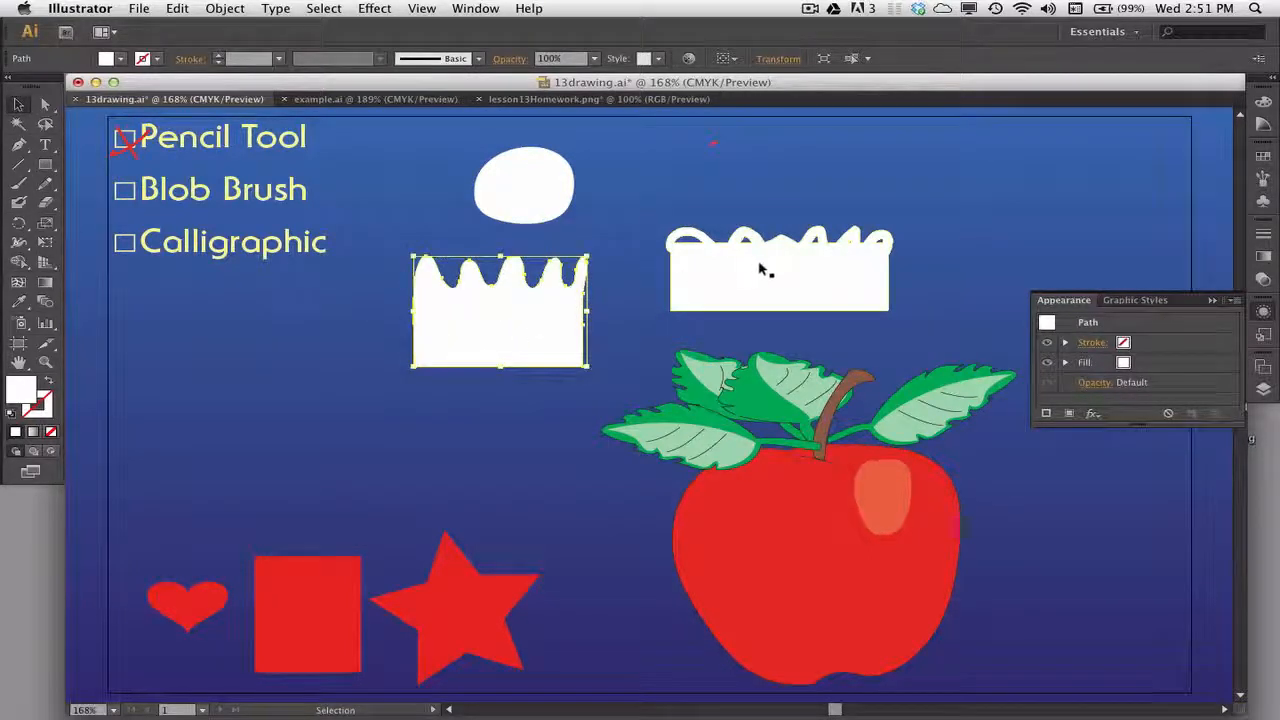
left_click_drag(760, 269, 718, 273)
left_click_drag(428, 150, 850, 300)
key("Delete")
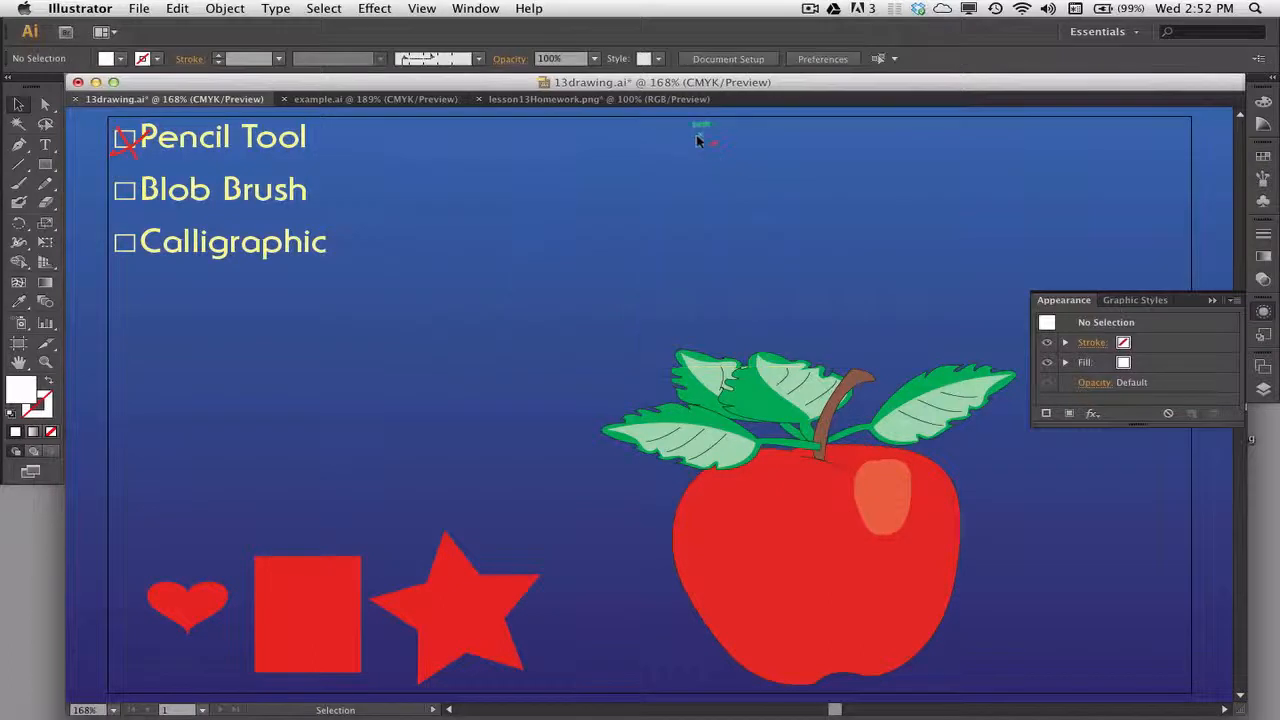
Draw a red 2 pt X over the Blob Brush checkbox with the Pencil tool, and deselect.
left_click(45, 183)
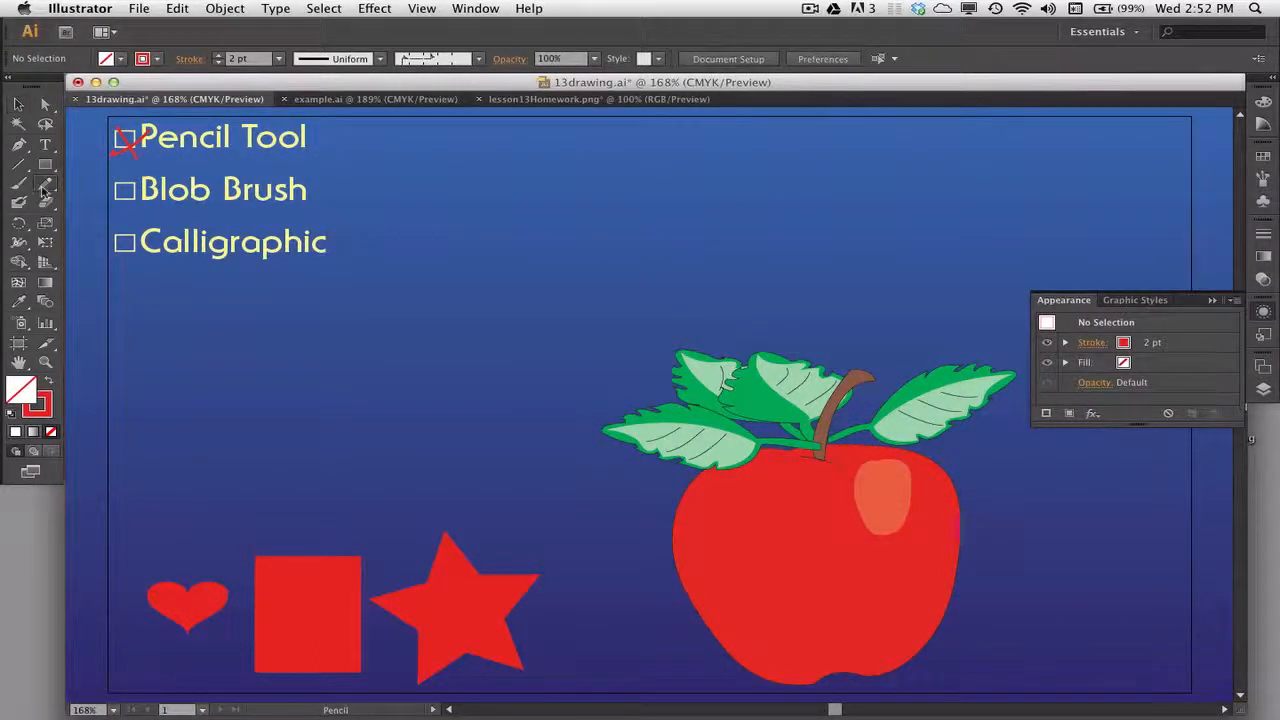
mouse_move(116, 179)
left_mouse_down()
mouse_move(150, 212)
mouse_move(150, 176)
left_mouse_up()
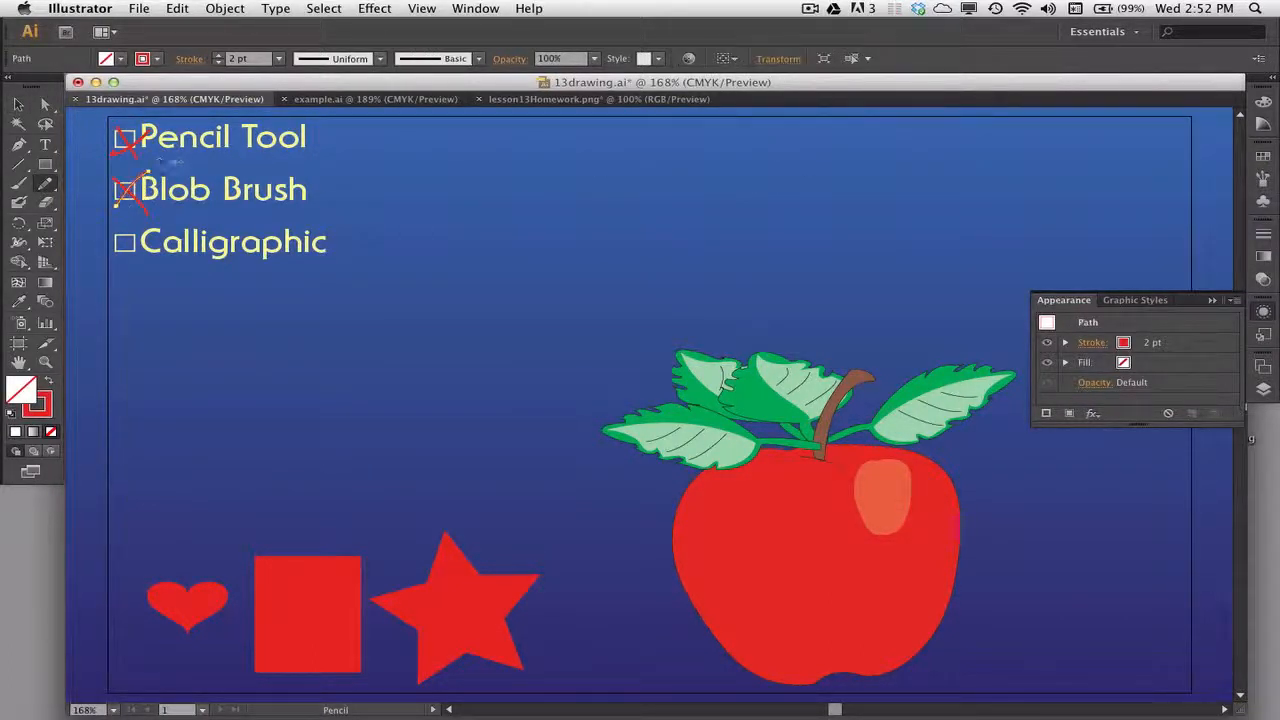
left_click(489, 195, "super")
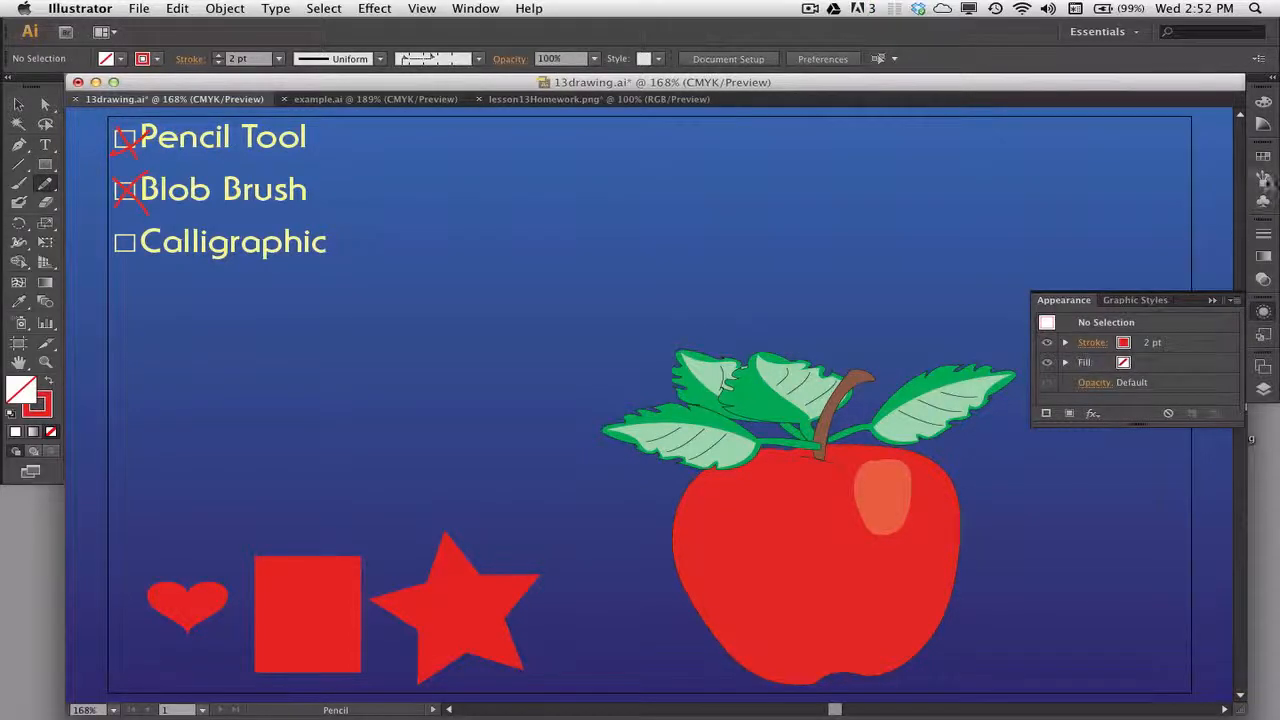
Paint two red wavy strokes beside the checklist with the Paintbrush, one with the 5 pt. Round brush and one with 15 pt. Round.
left_click(1263, 177)
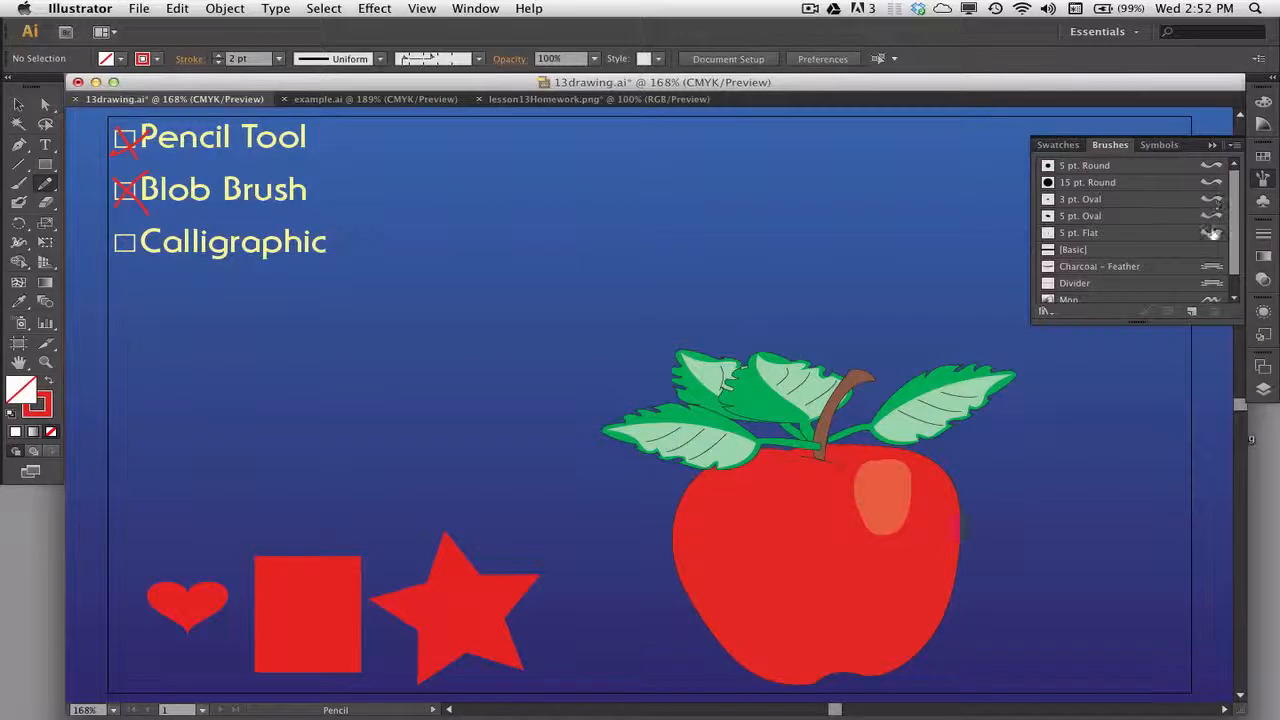
scroll(1222, 242, "down", 1)
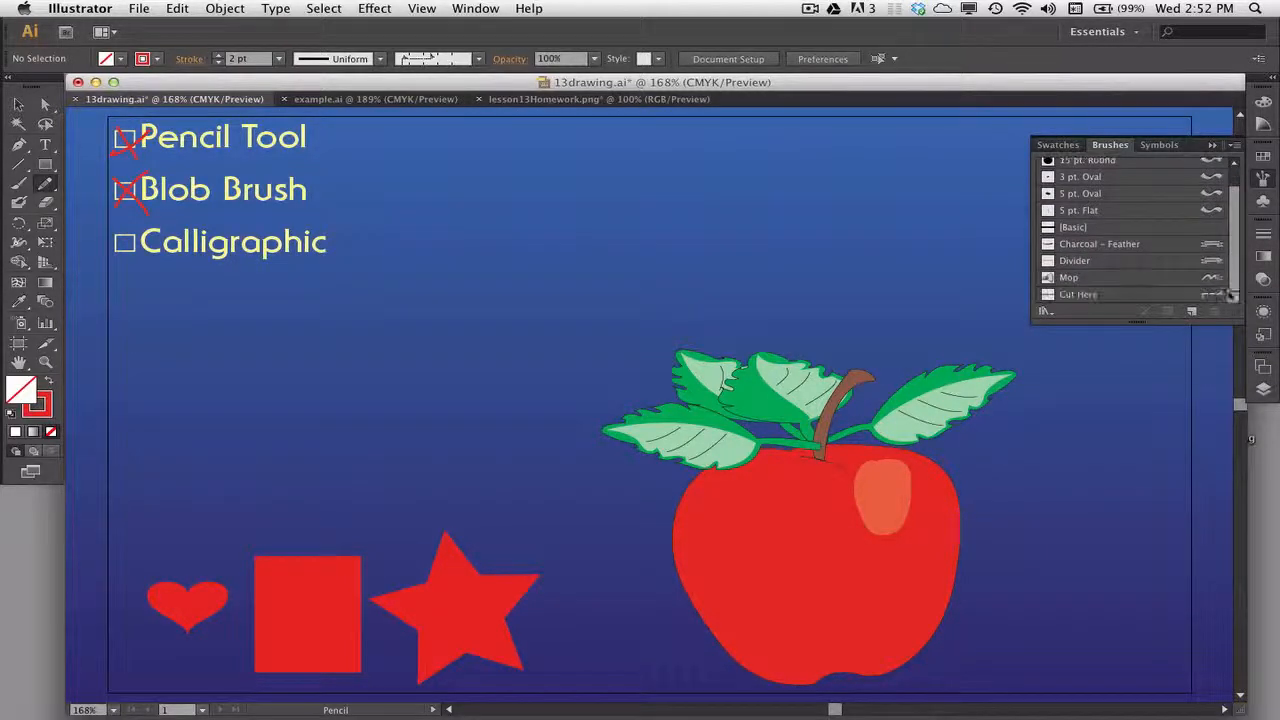
scroll(1226, 250, "up", 1)
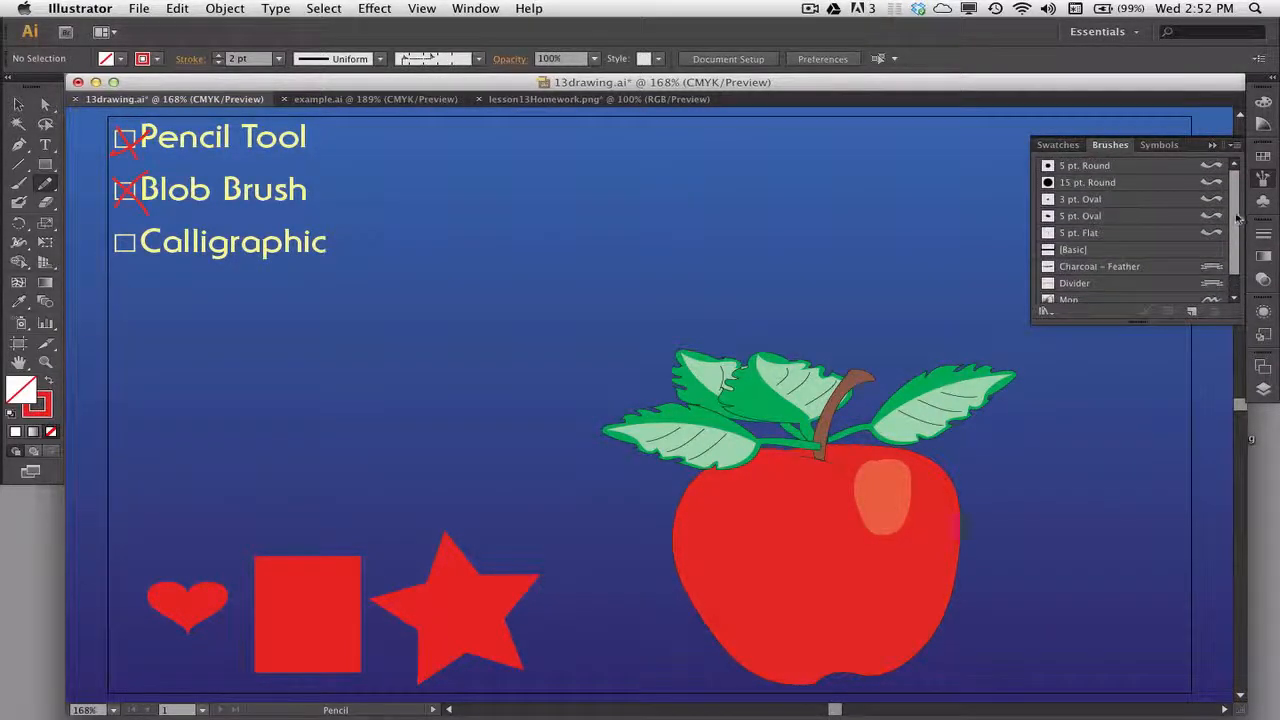
left_click(19, 184)
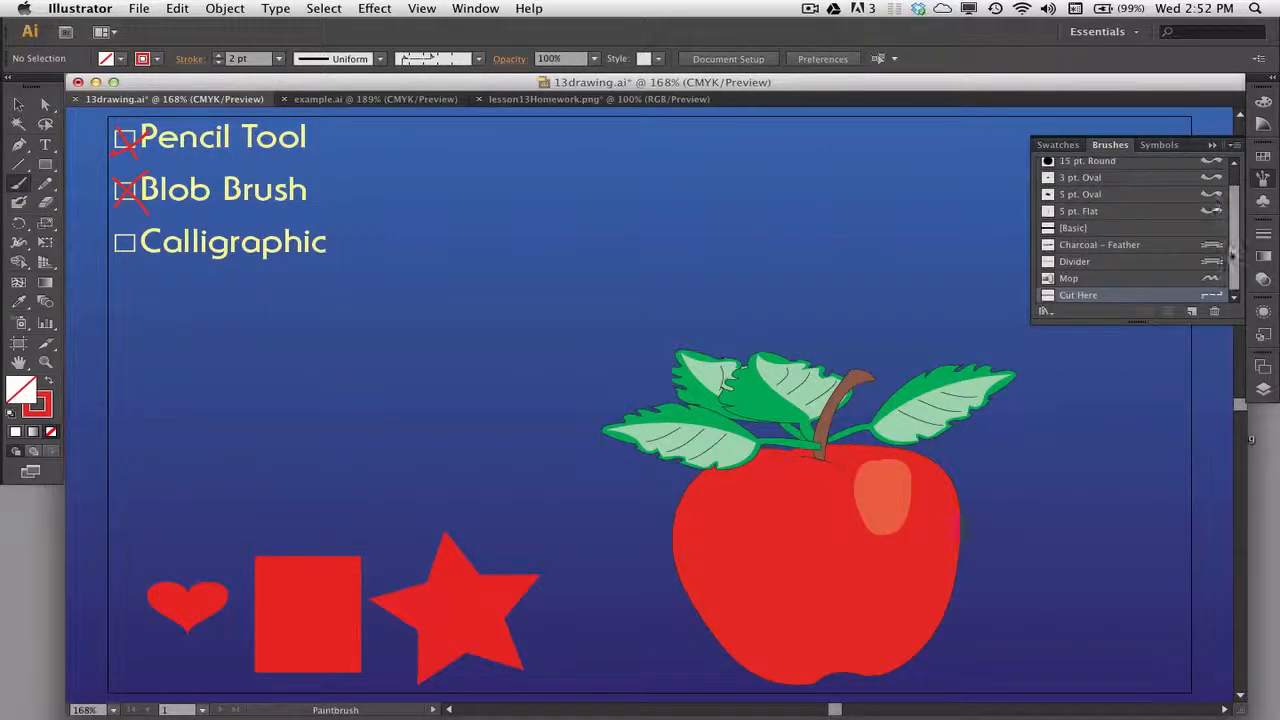
scroll(1232, 255, "up", 2)
left_click(1092, 166)
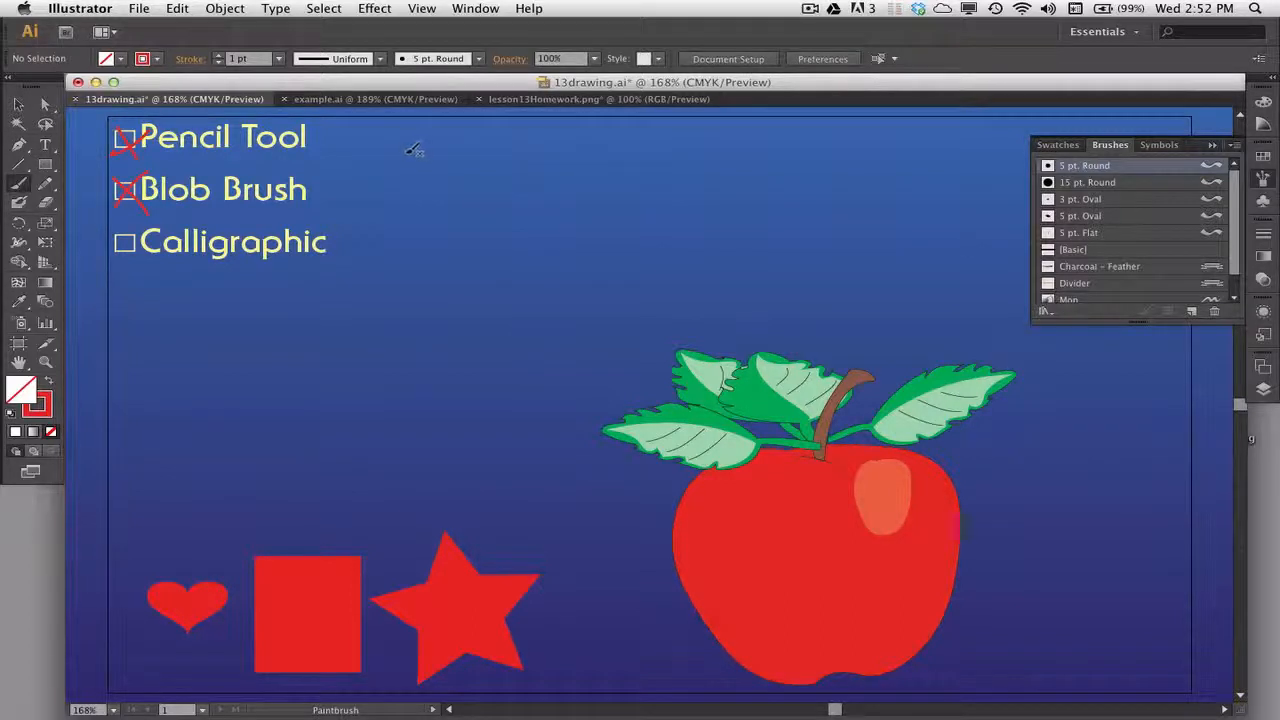
mouse_move(401, 153)
left_mouse_down()
mouse_move(441, 132)
mouse_move(505, 166)
left_mouse_up()
left_click(1092, 182)
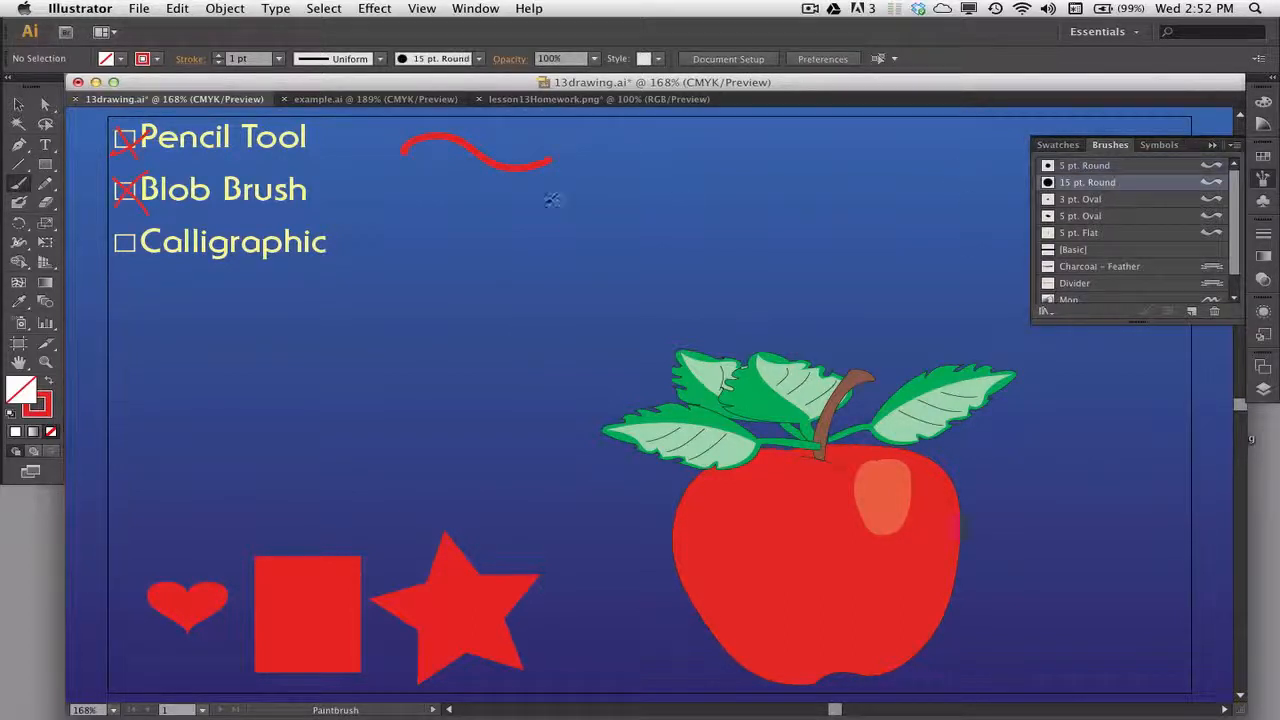
left_click_drag(398, 191, 597, 199)
Paint three more wavy strokes below them with the 3 pt. Oval, 5 pt. Oval and 5 pt. Flat brushes.
left_click(1095, 199)
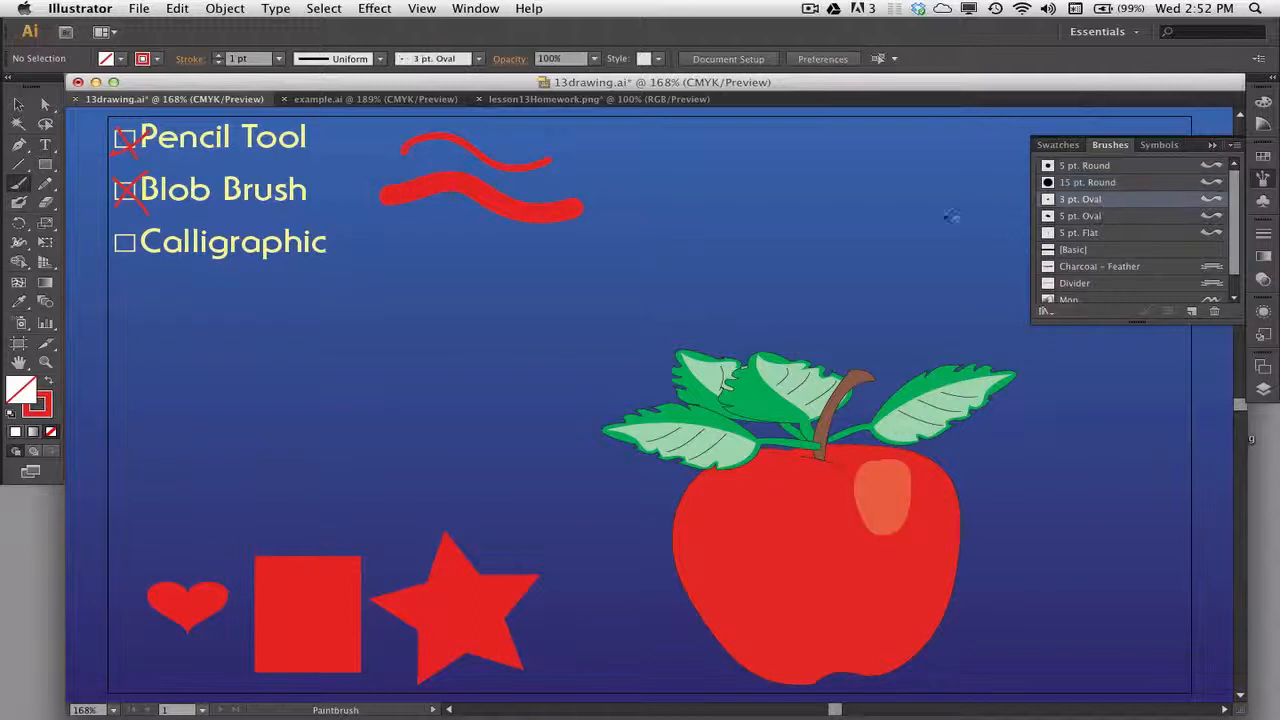
left_click(1080, 216)
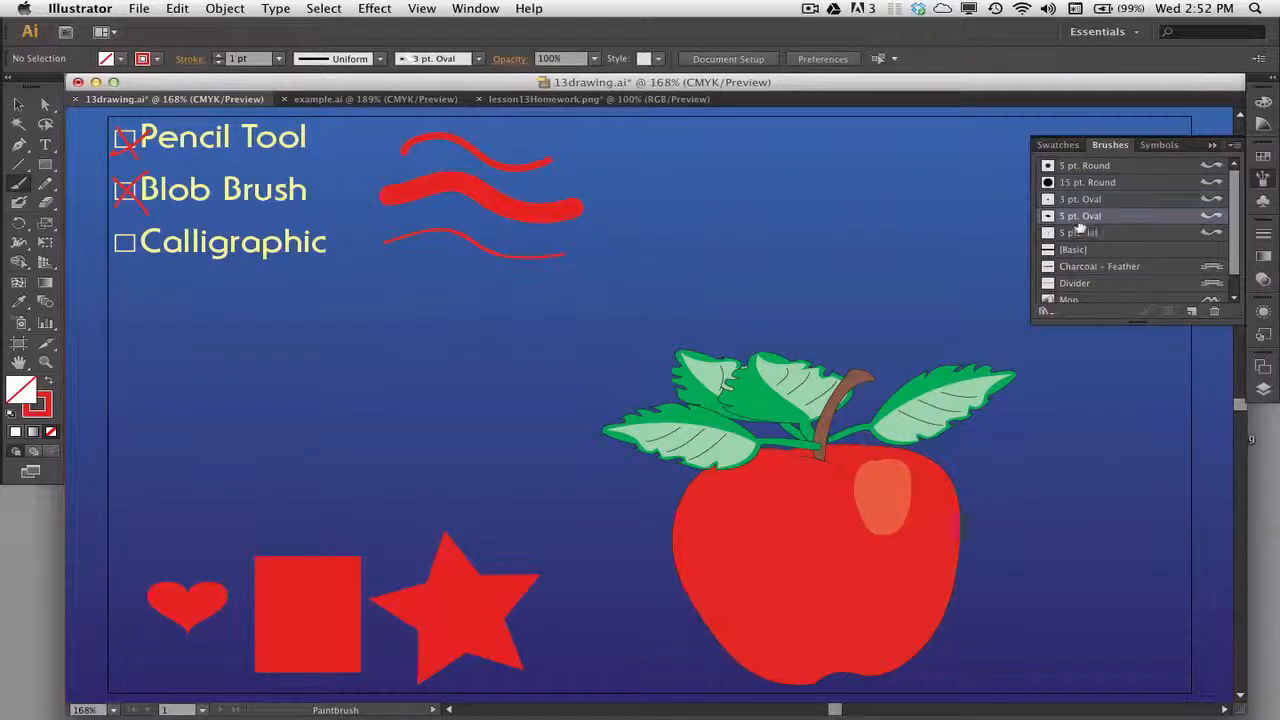
left_click_drag(385, 267, 585, 282)
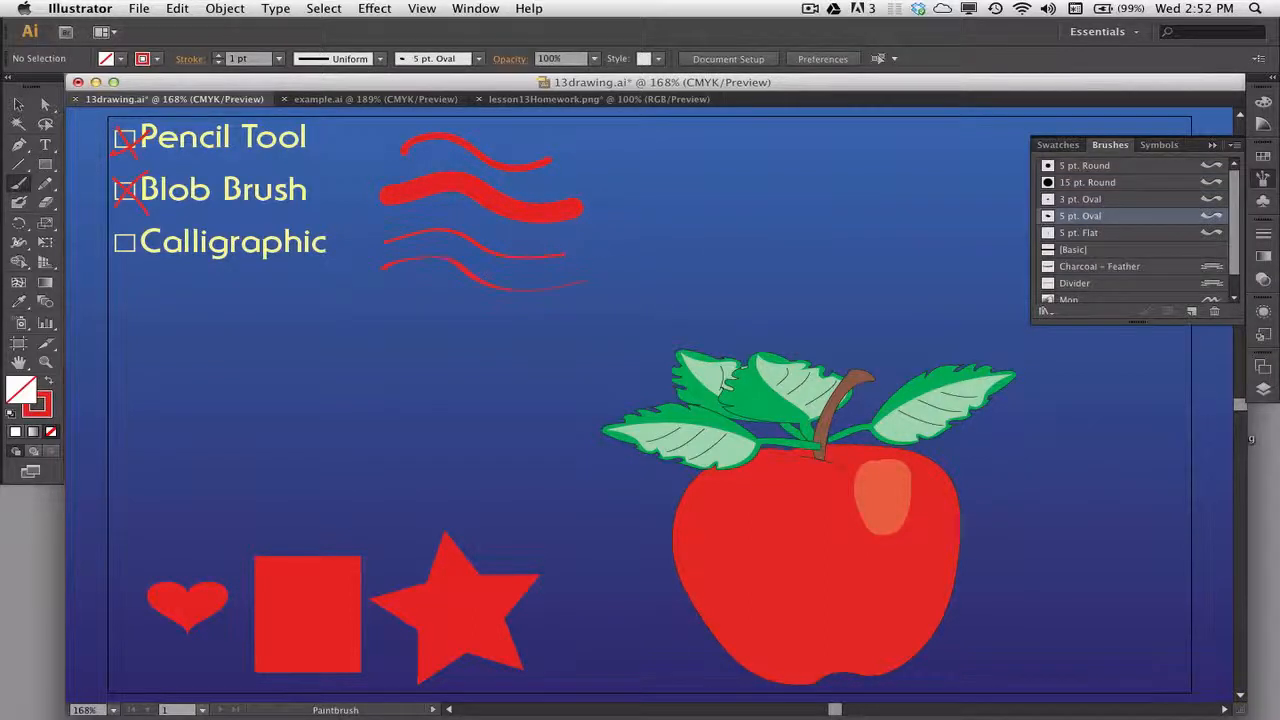
left_click(1097, 233)
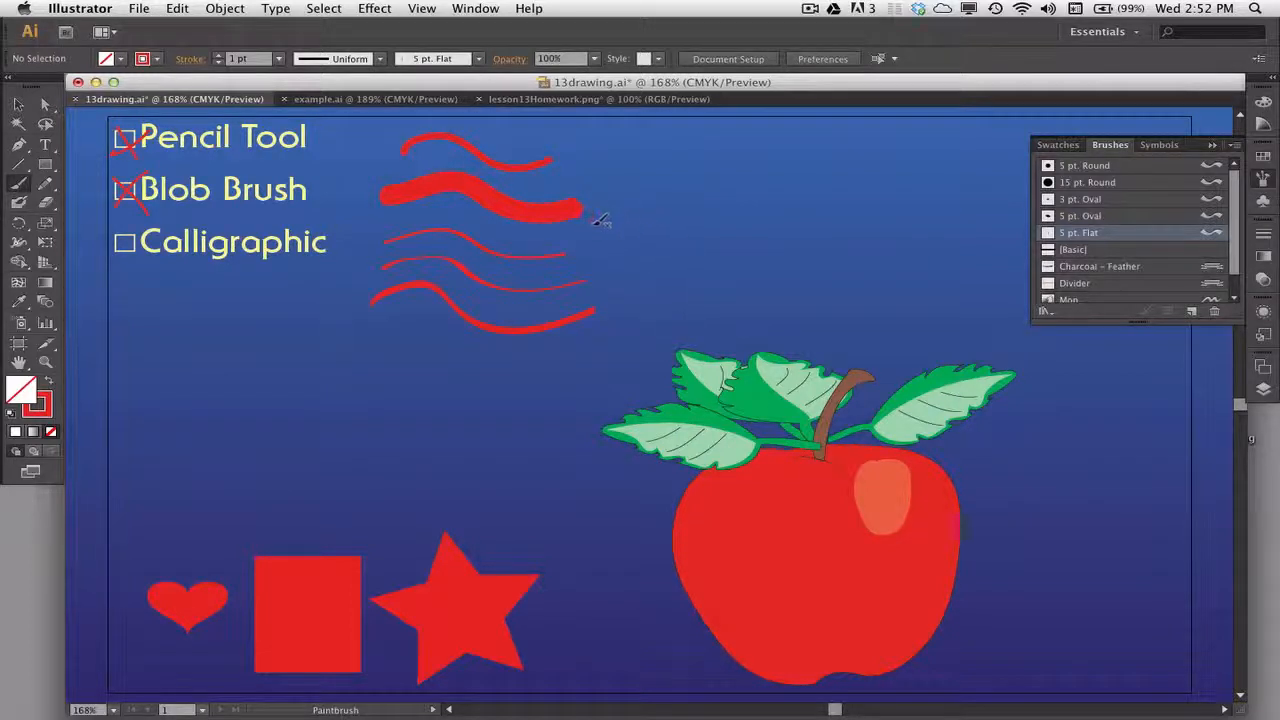
Set the 5 pt. Round calligraphic brush's size to Pressure with a 5 pt variation, without applying it to existing strokes.
left_click(1084, 166)
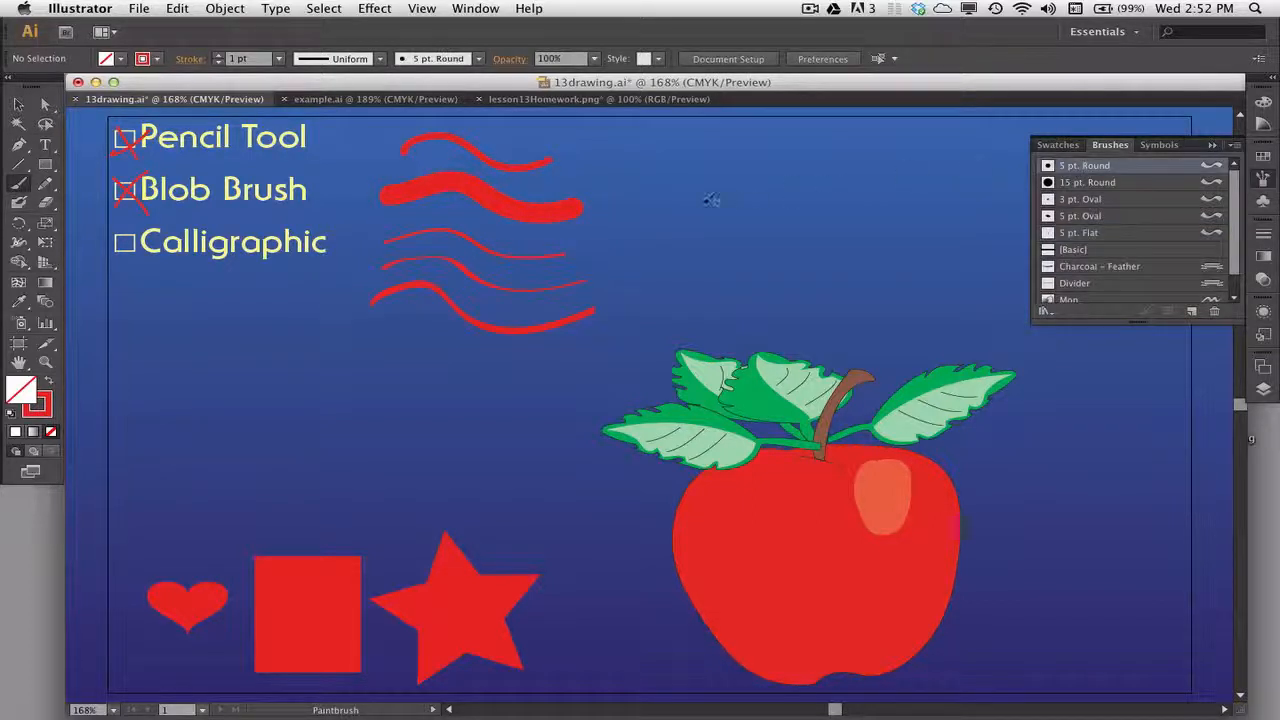
double_click(1146, 166)
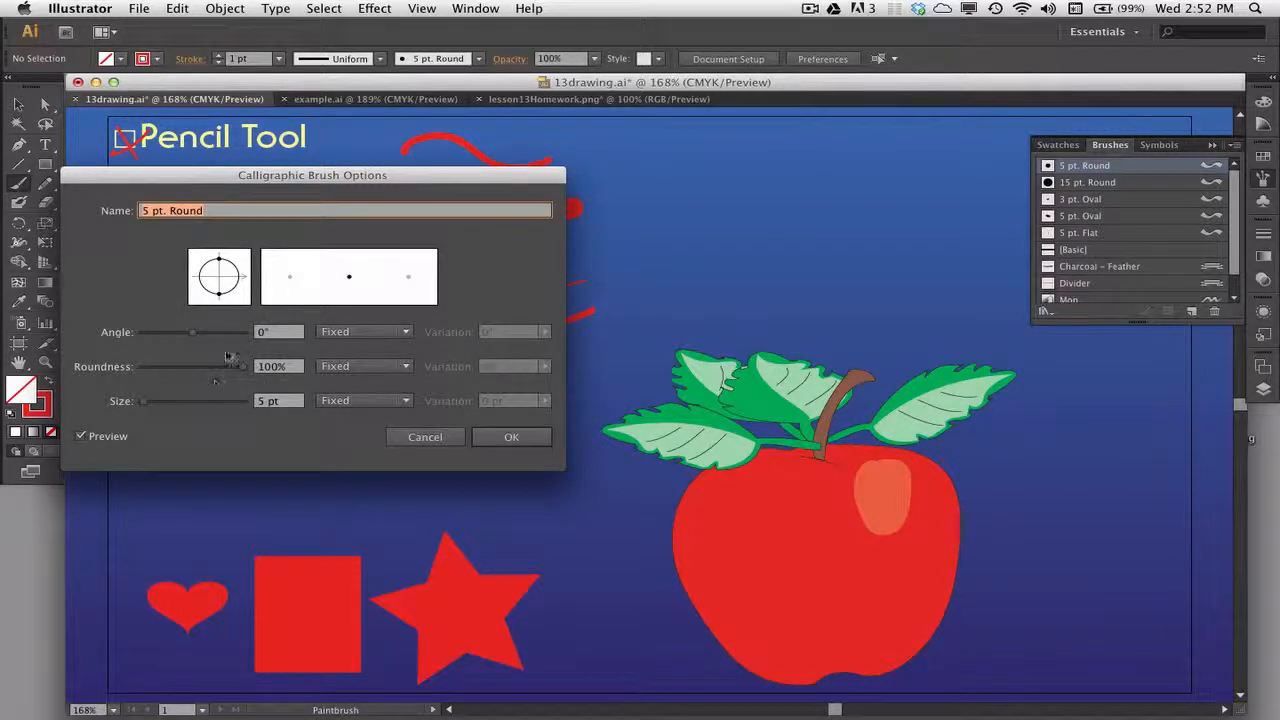
left_click_drag(472, 180, 514, 350)
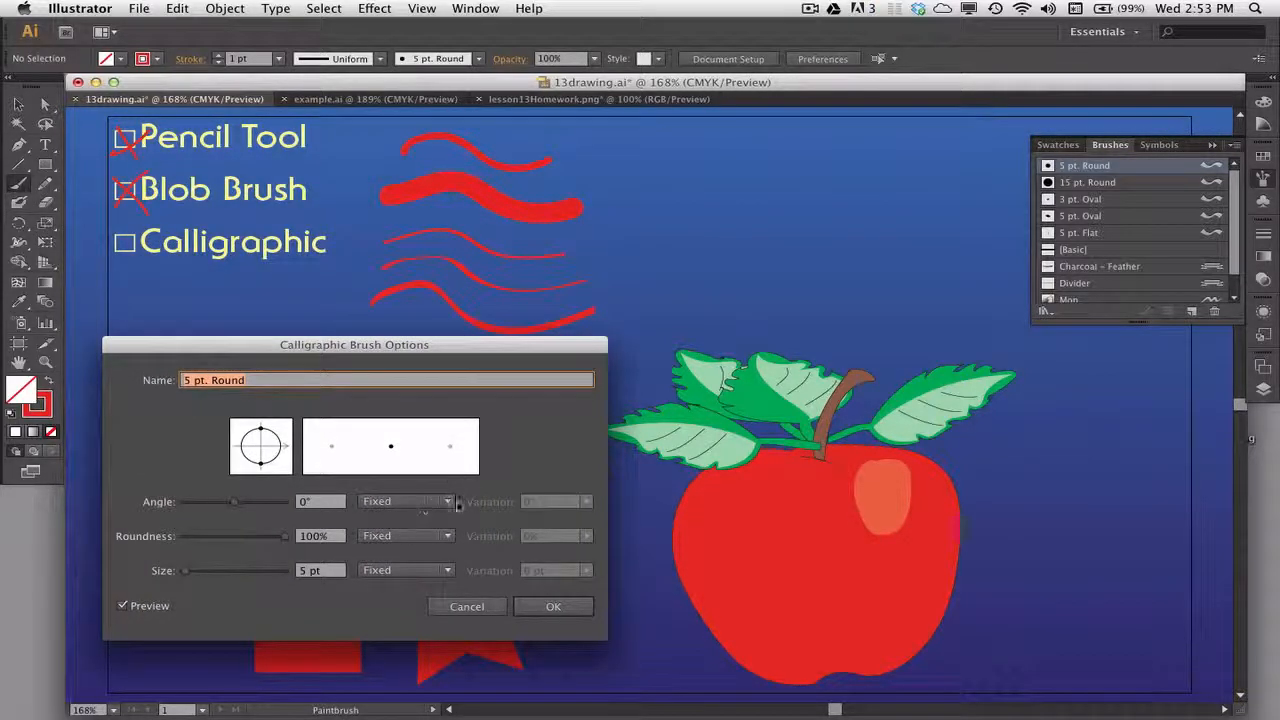
left_click(447, 570)
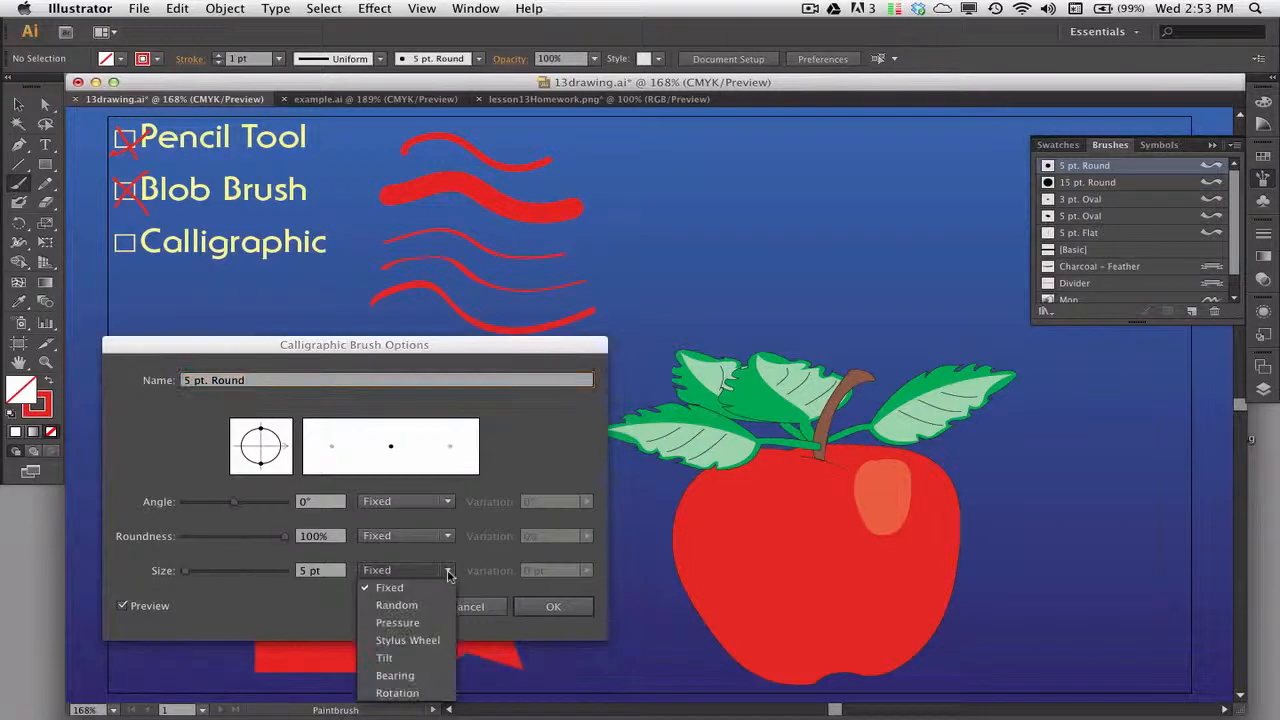
left_click(424, 623)
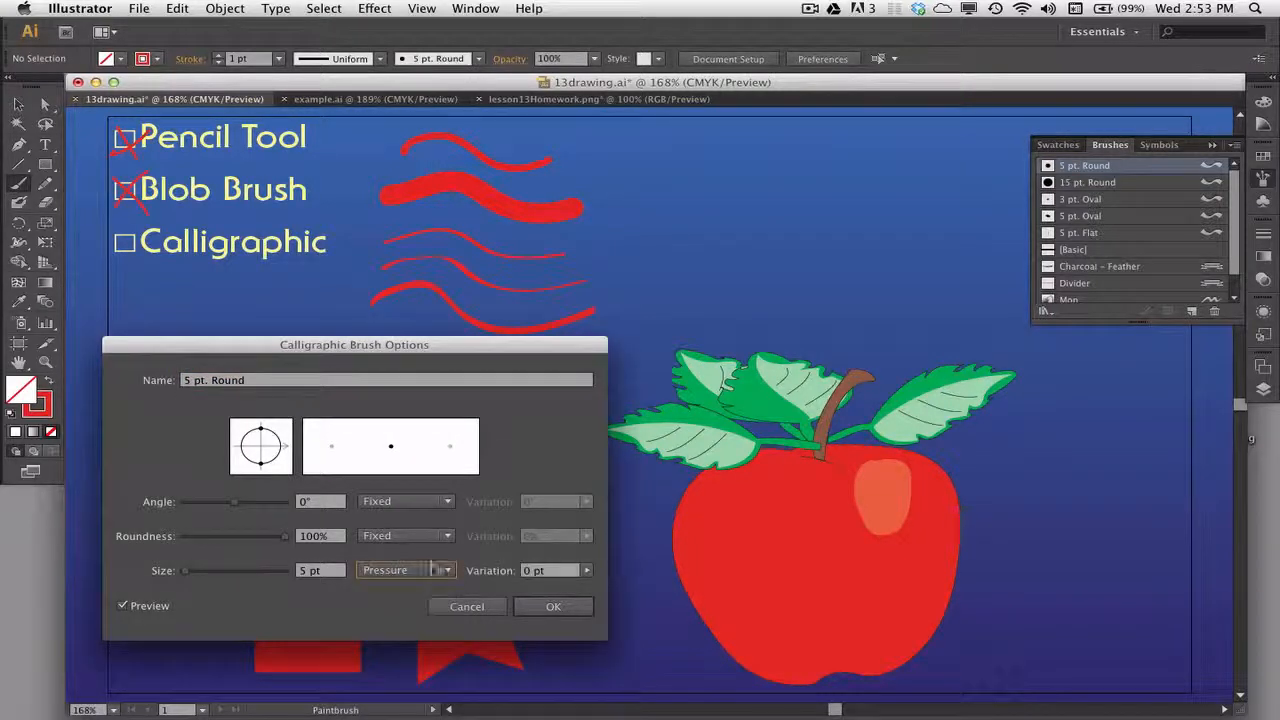
left_click(587, 571)
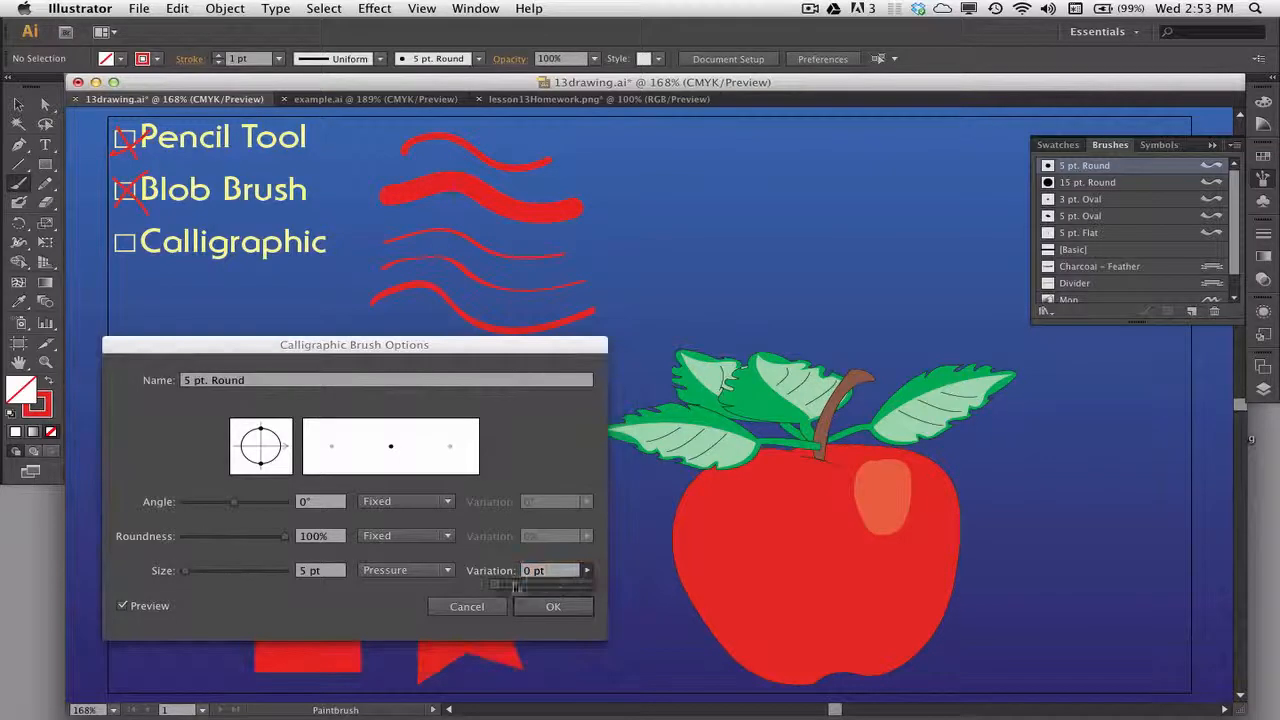
left_click_drag(496, 587, 591, 589)
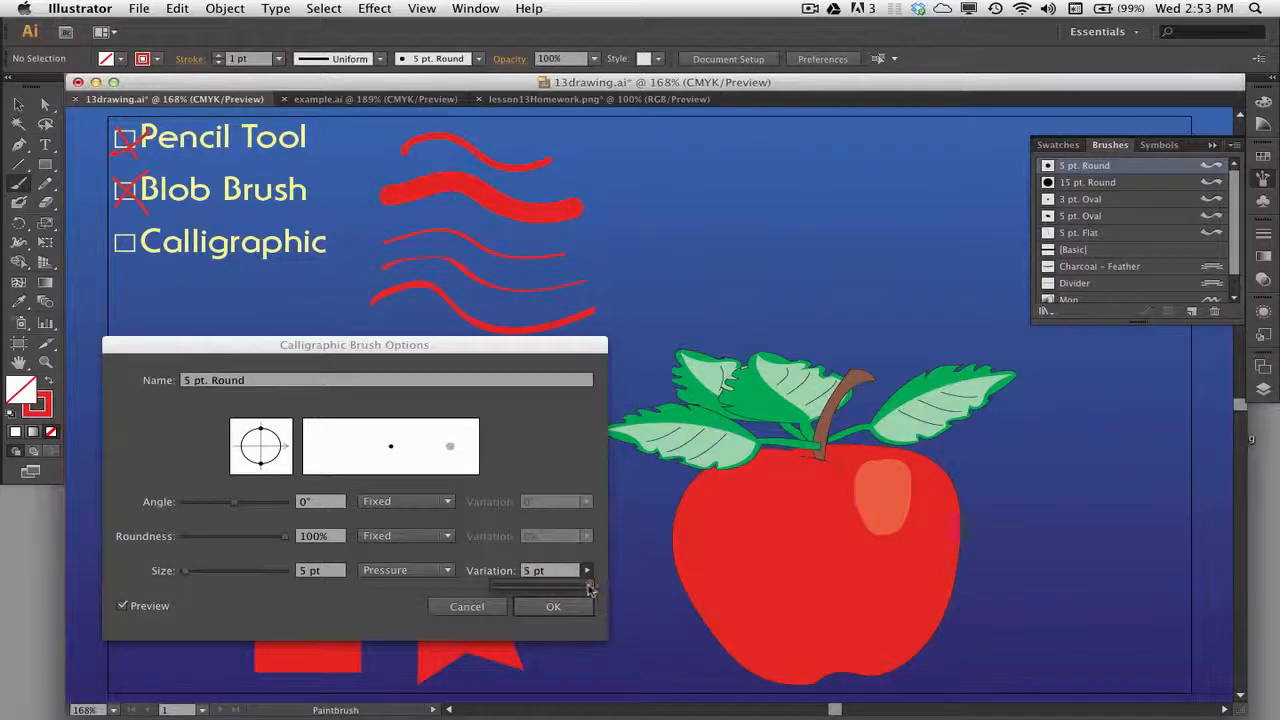
left_click(552, 607)
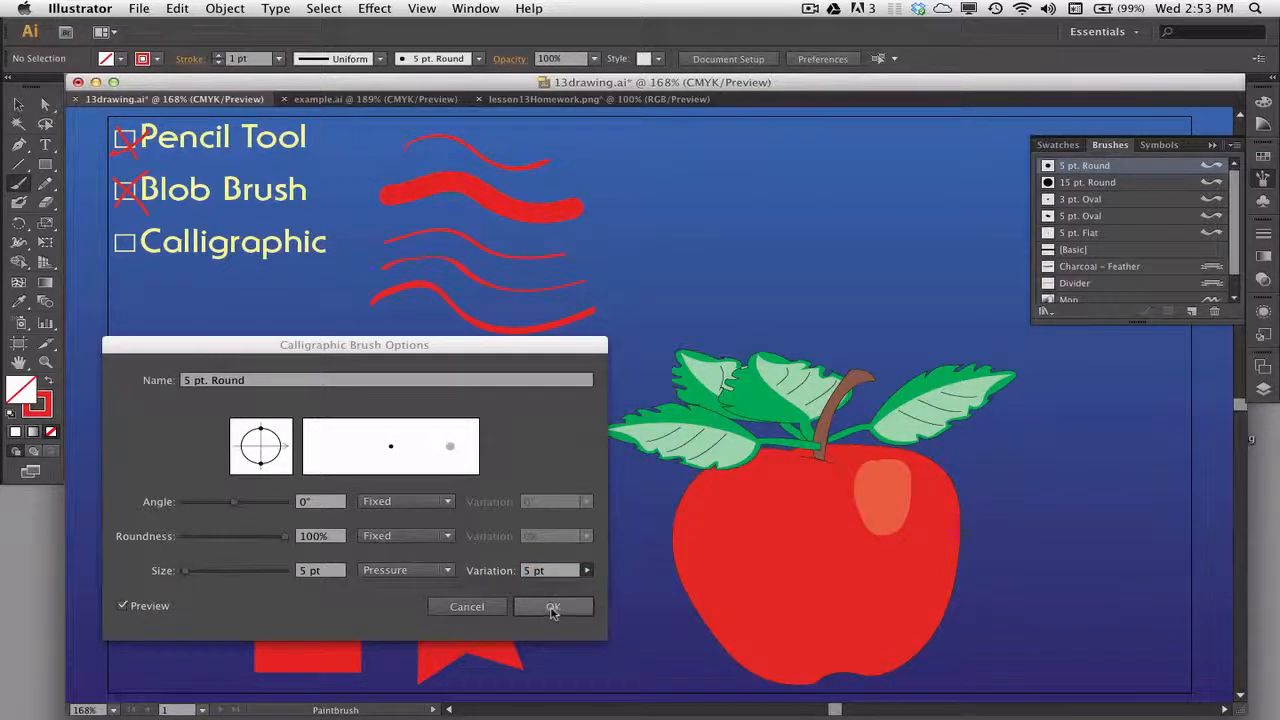
left_click(323, 517)
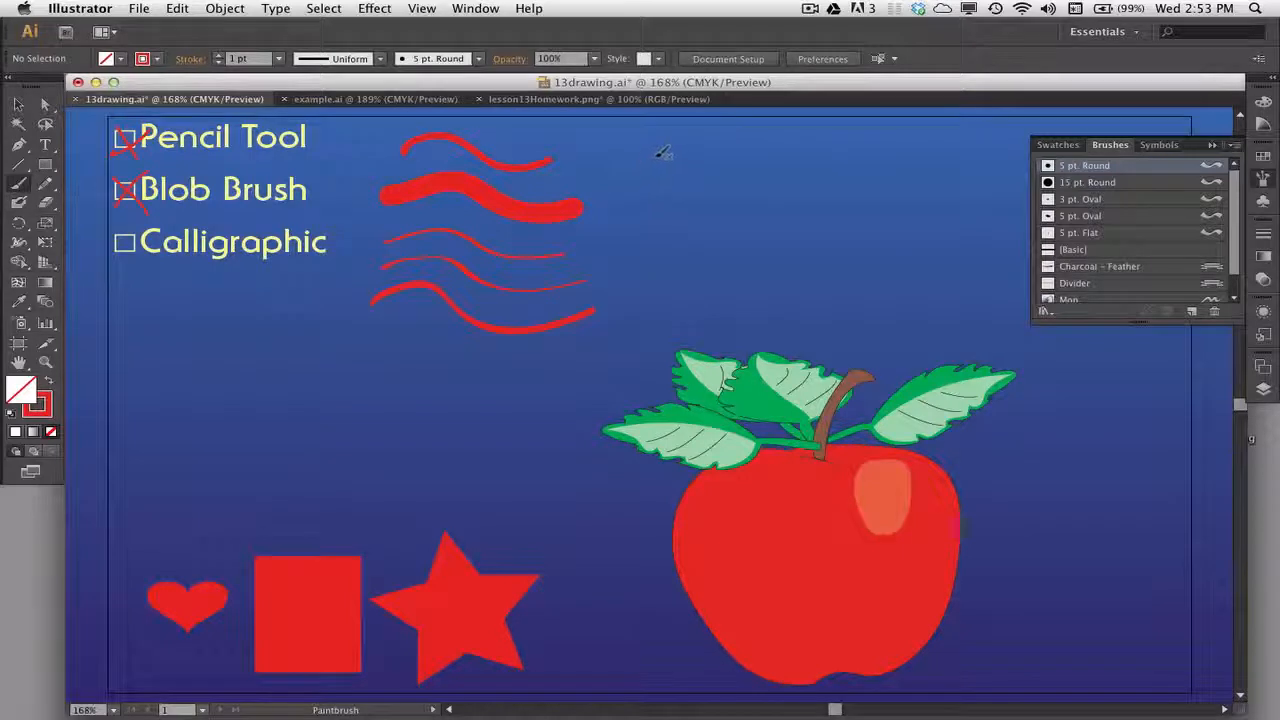
Paint two long wavy strokes above the apple with the pressure-sensitive 5 pt. Round brush, varying the pen pressure.
mouse_move(703, 149)
left_mouse_down()
mouse_move(761, 206)
mouse_move(785, 209)
mouse_move(865, 148)
mouse_move(891, 203)
mouse_move(930, 212)
left_mouse_up()
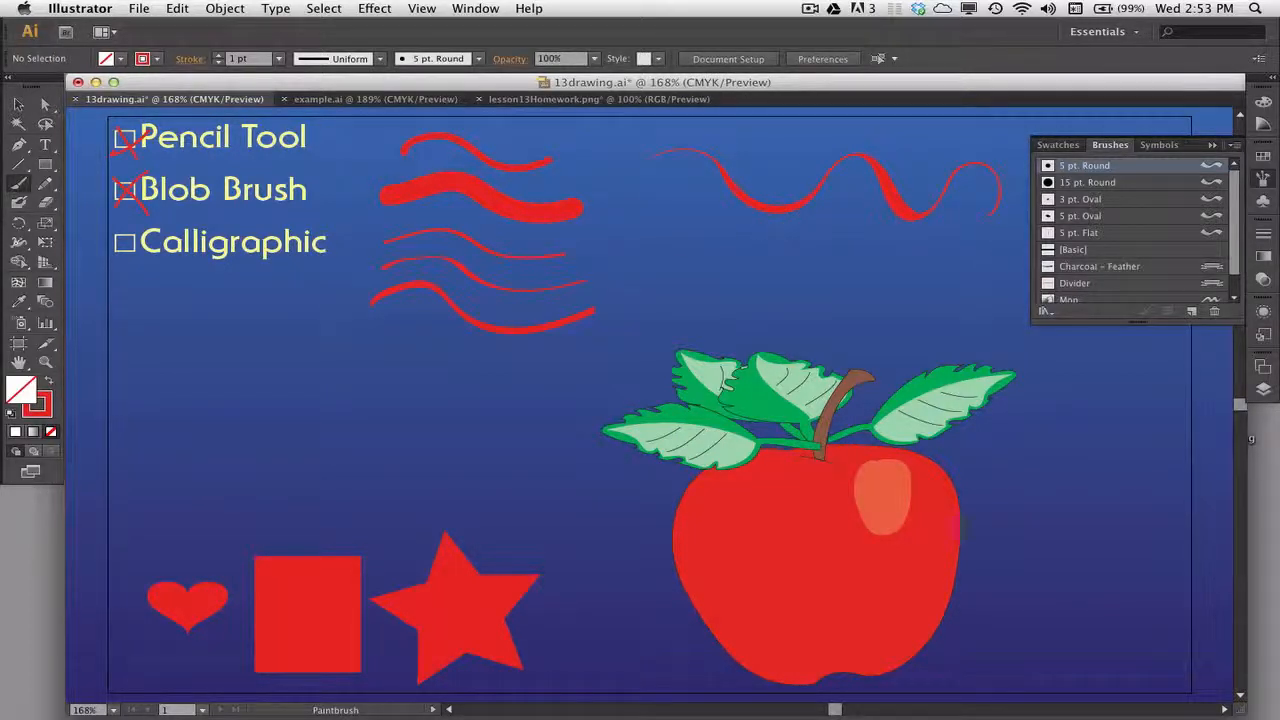
mouse_move(638, 265)
left_mouse_down()
mouse_move(732, 241)
mouse_move(832, 262)
mouse_move(885, 243)
mouse_move(990, 256)
left_mouse_up()
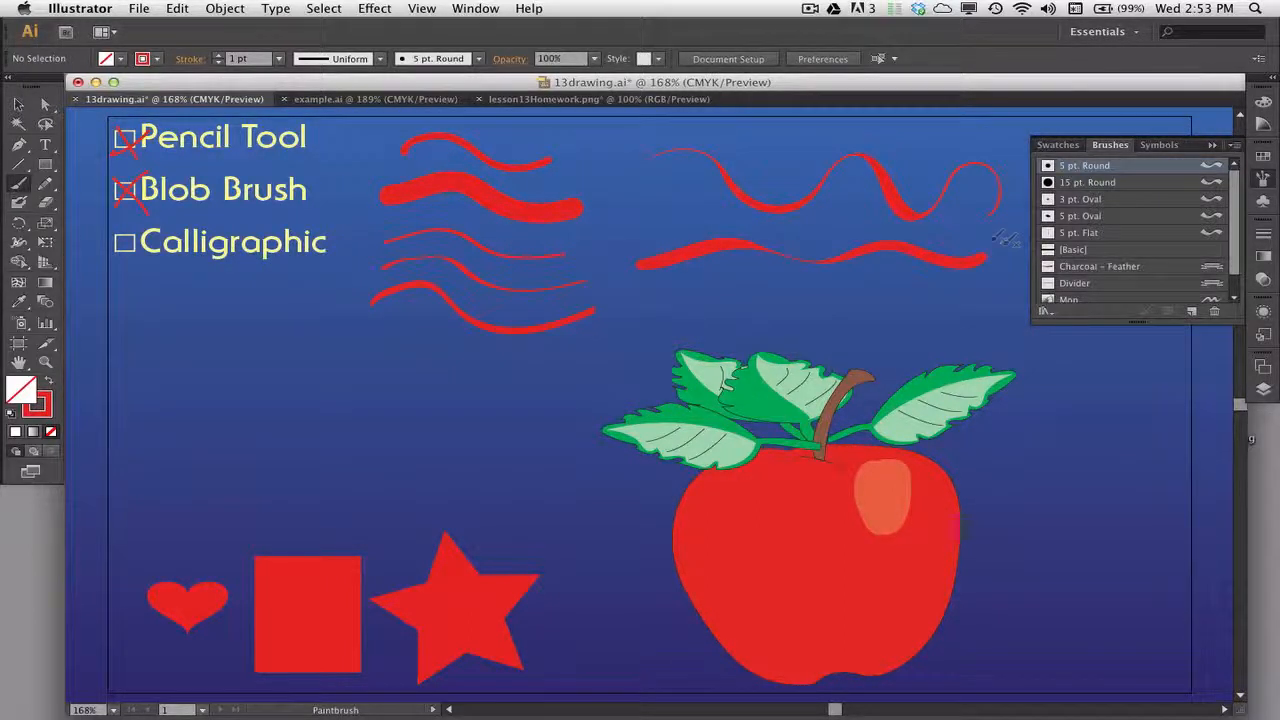
Delete all the wavy test strokes above the apple and beside the checklist.
left_click(21, 102)
left_click_drag(498, 121, 848, 295)
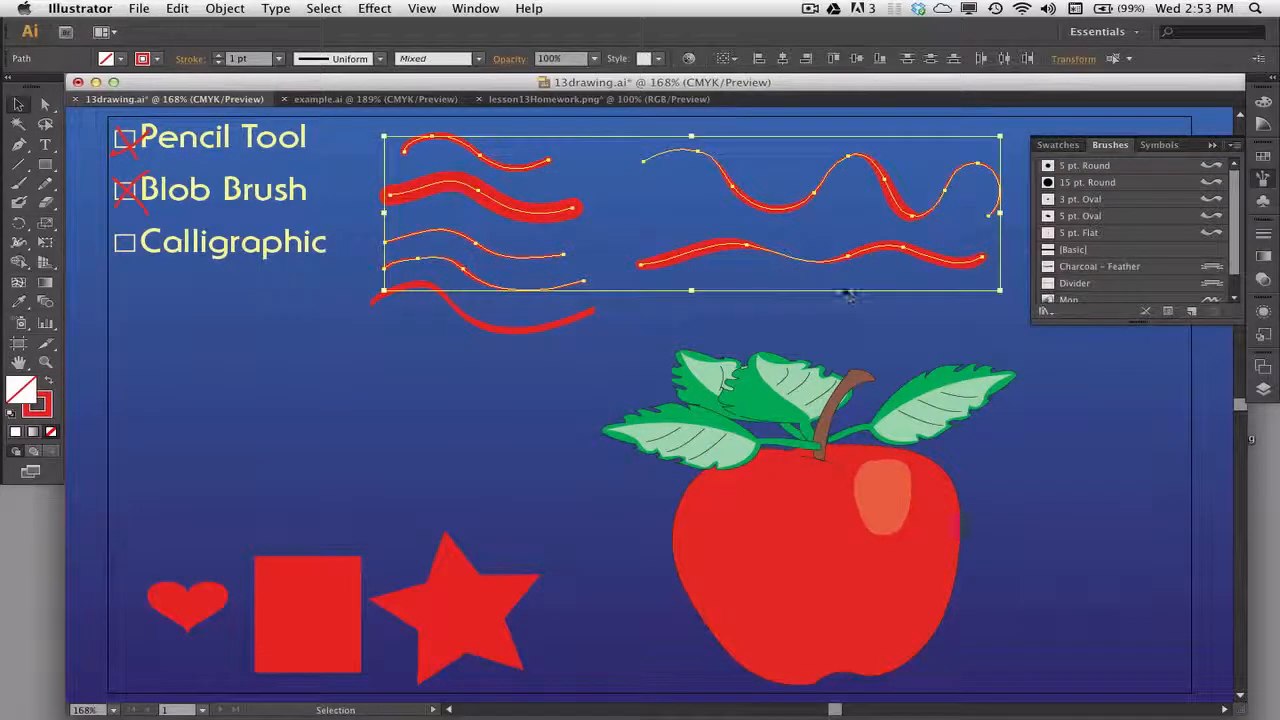
key("Delete")
left_click(588, 306)
key("Delete")
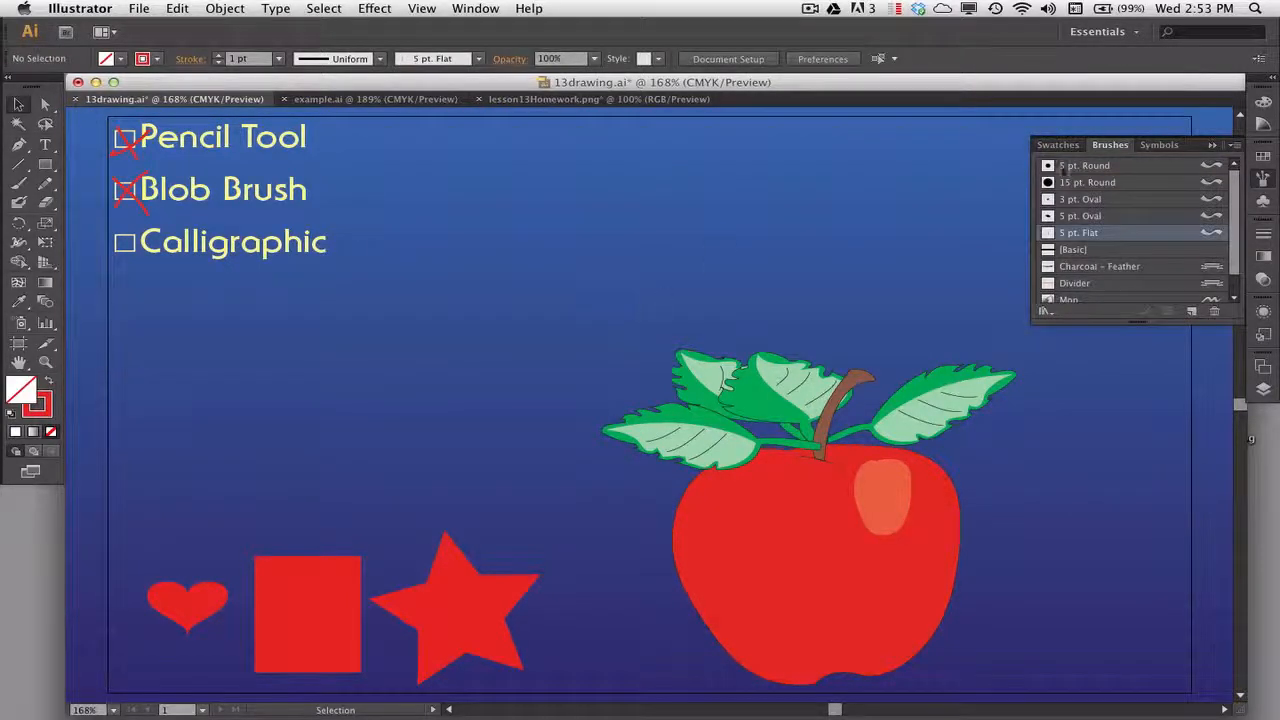
Activate the Paintbrush with the 5 pt. Round brush, and set the Bamboo pen's Tip Feel to Soft in System Preferences.
left_click(1095, 166)
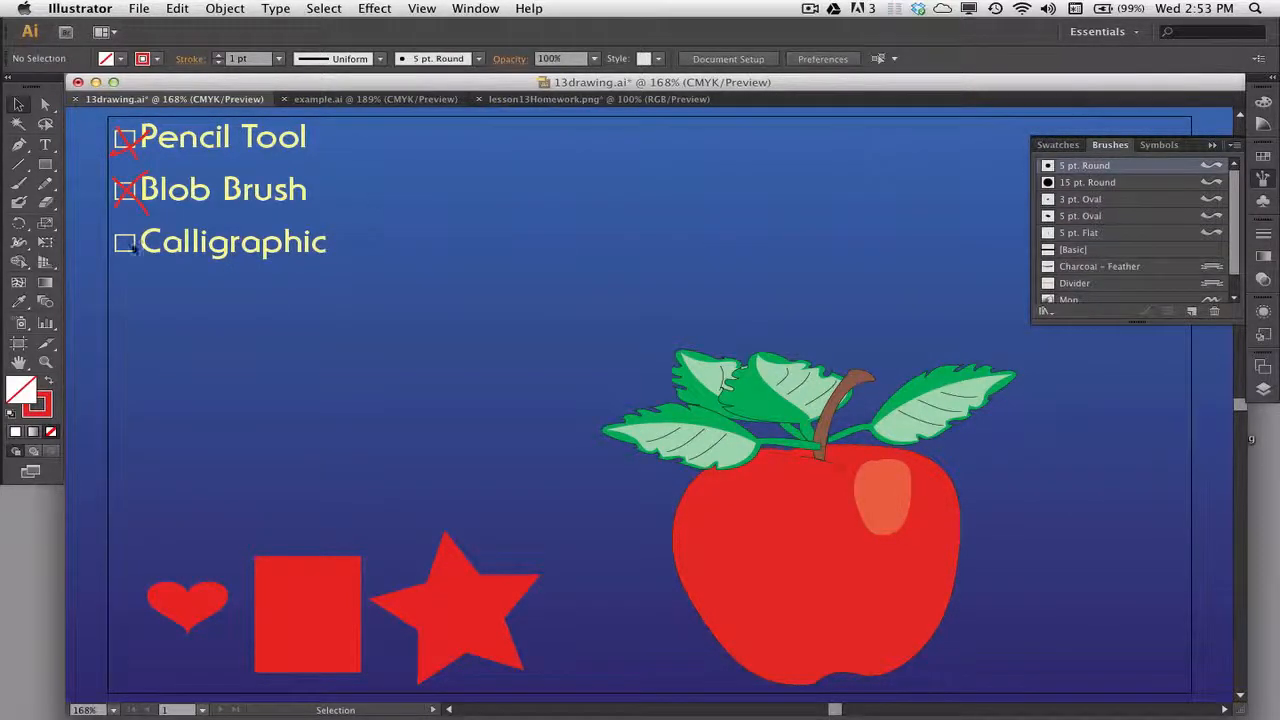
left_click(18, 183)
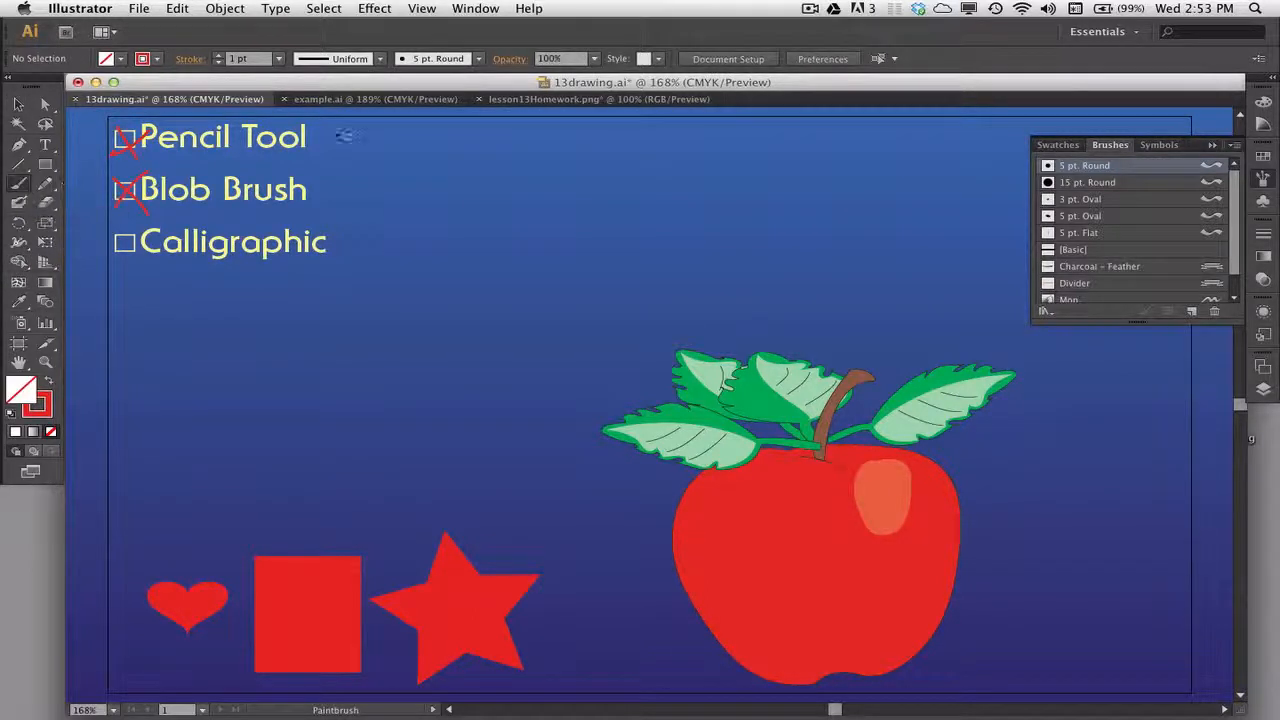
left_click(24, 8)
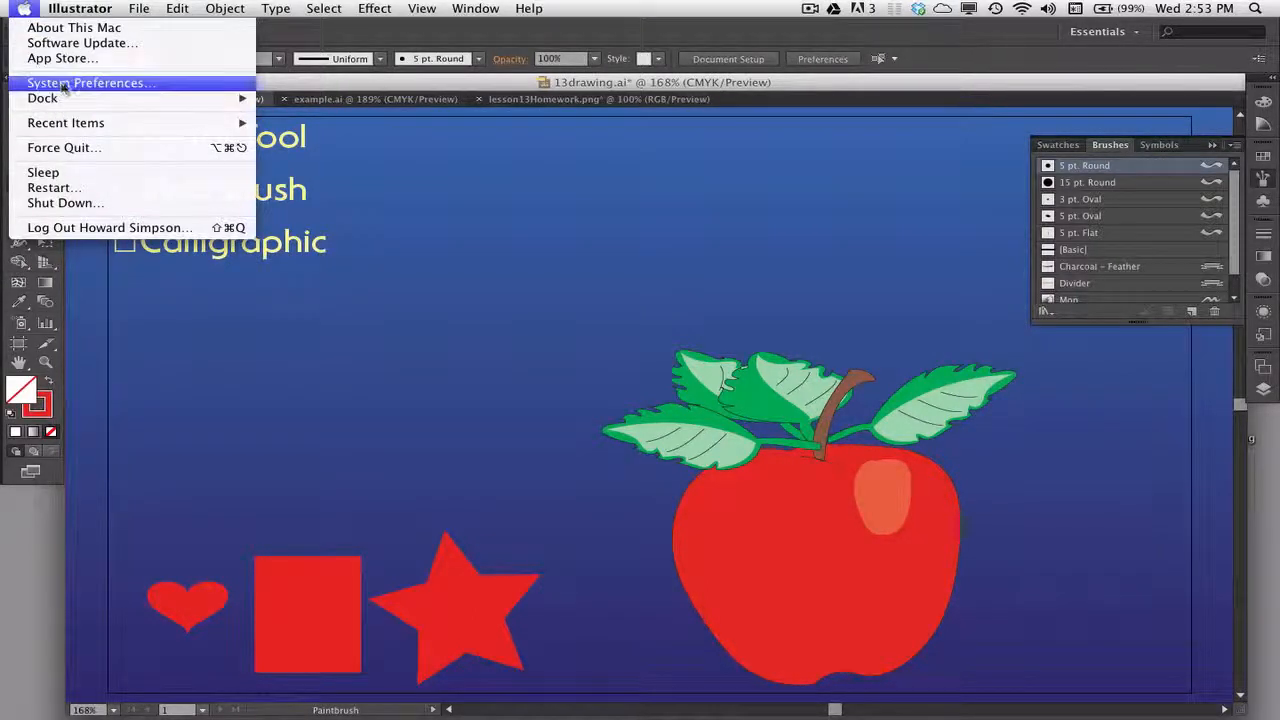
left_click(74, 83)
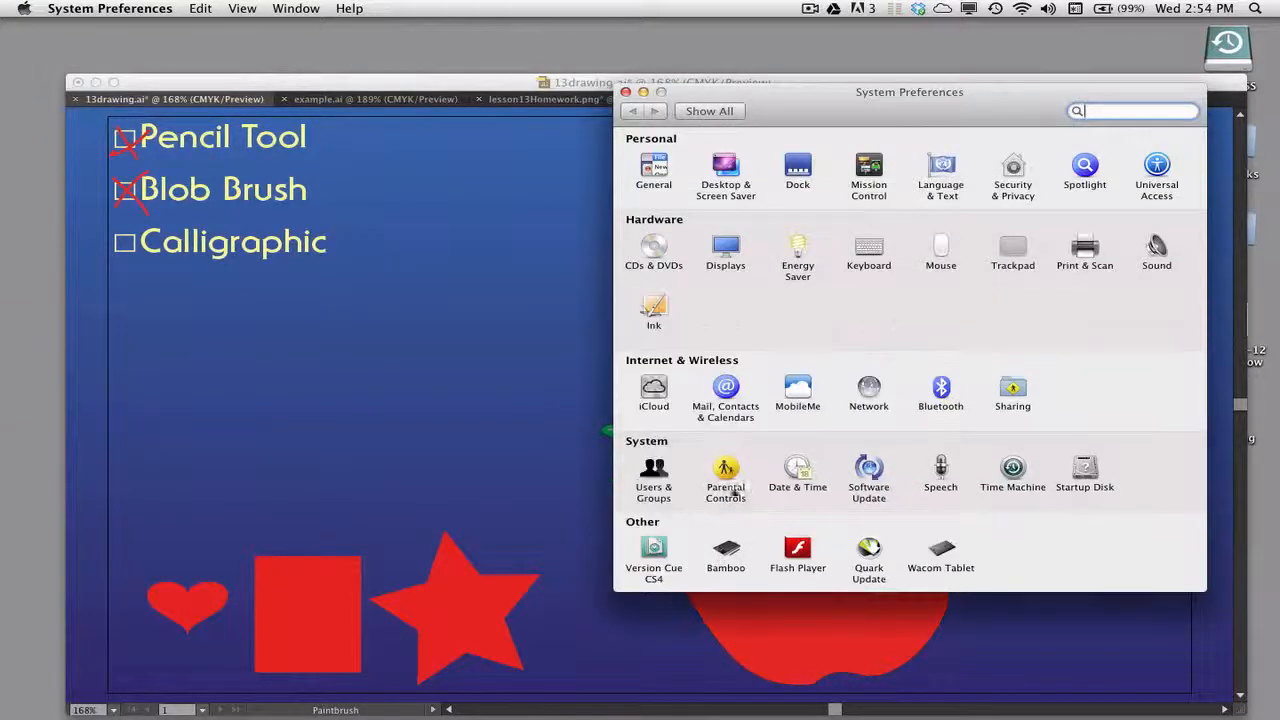
left_click(728, 553)
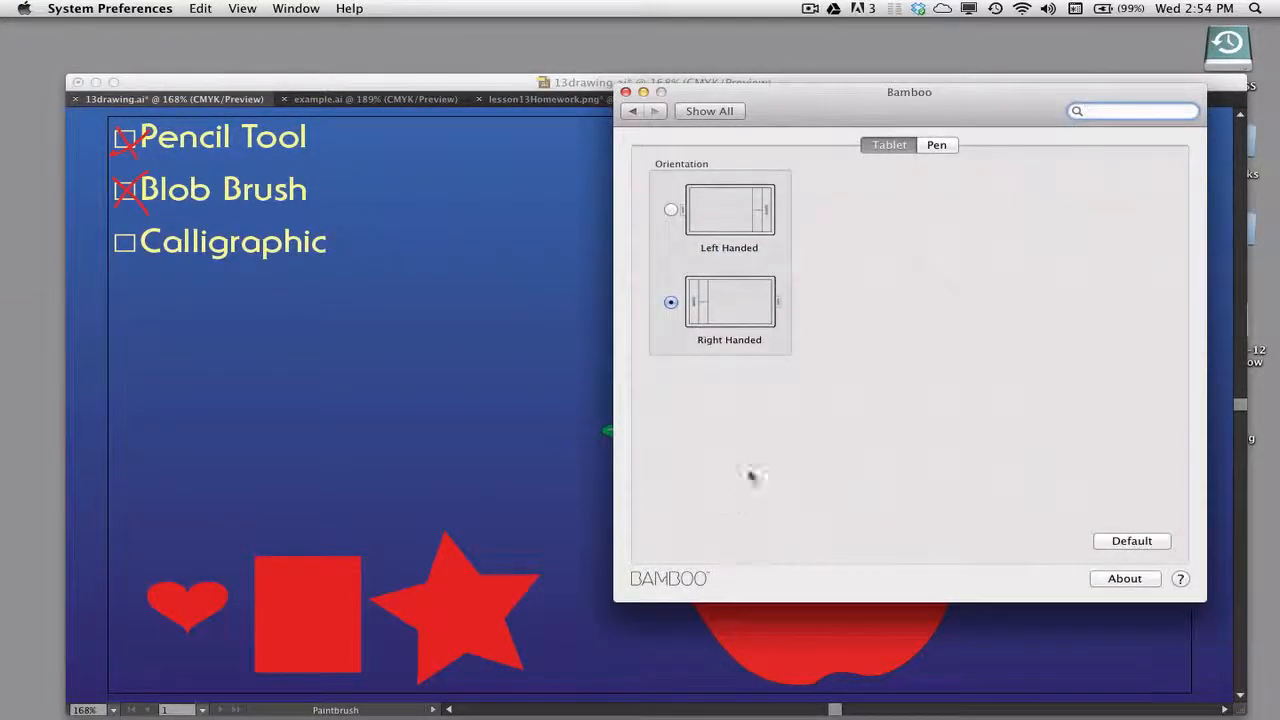
left_click(940, 145)
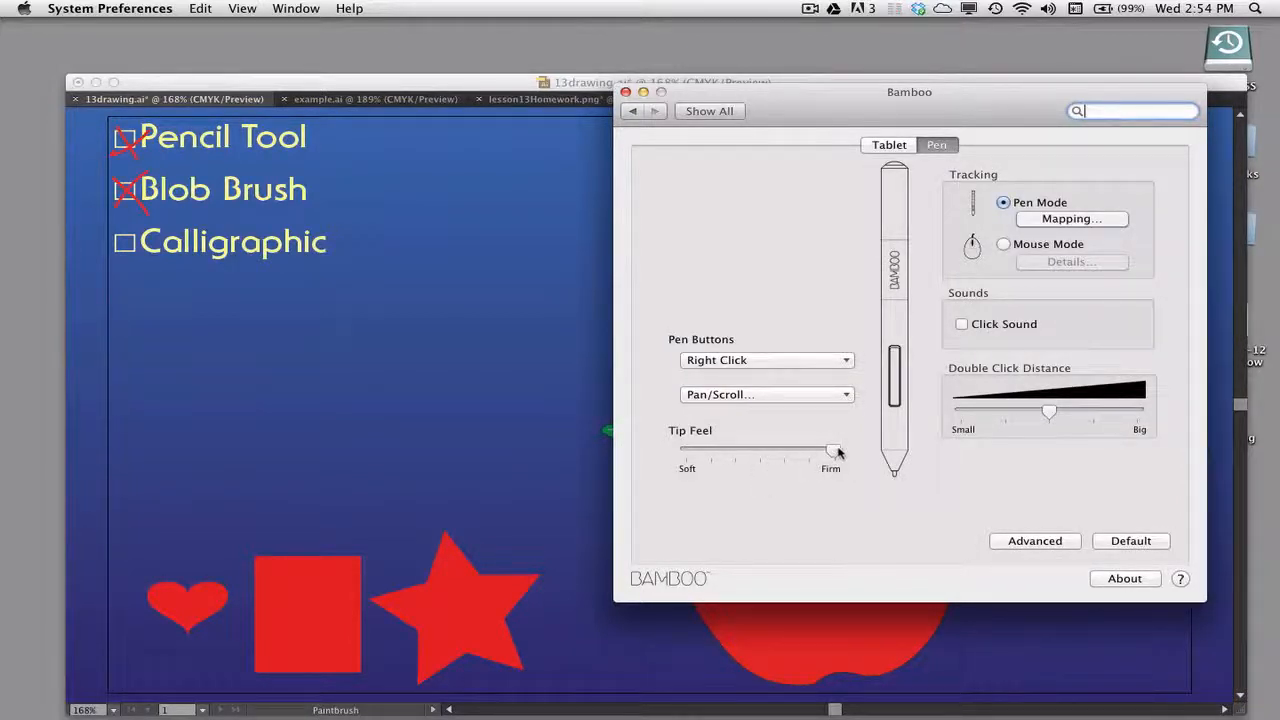
left_click_drag(838, 452, 687, 452)
Switch back to Illustrator and paint a wavy red stroke below the Calligraphic checklist item.
key("super+Tab")
key("super+Tab")
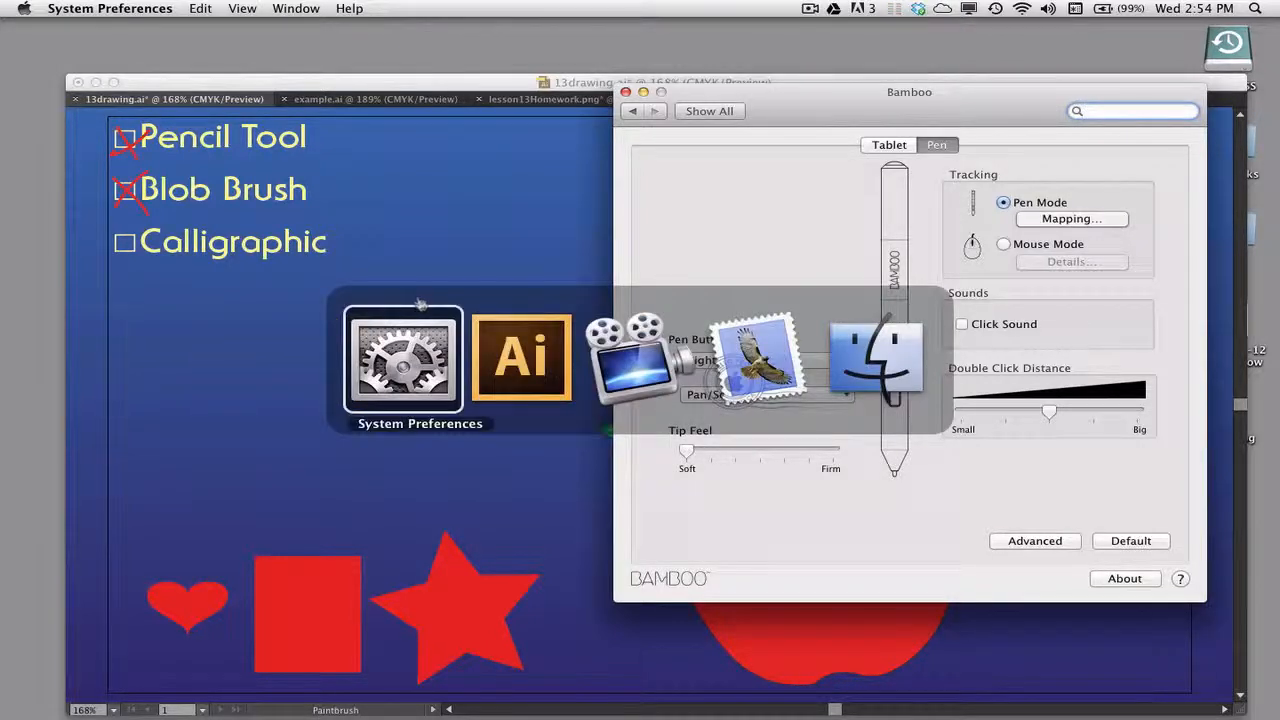
key("super+Tab")
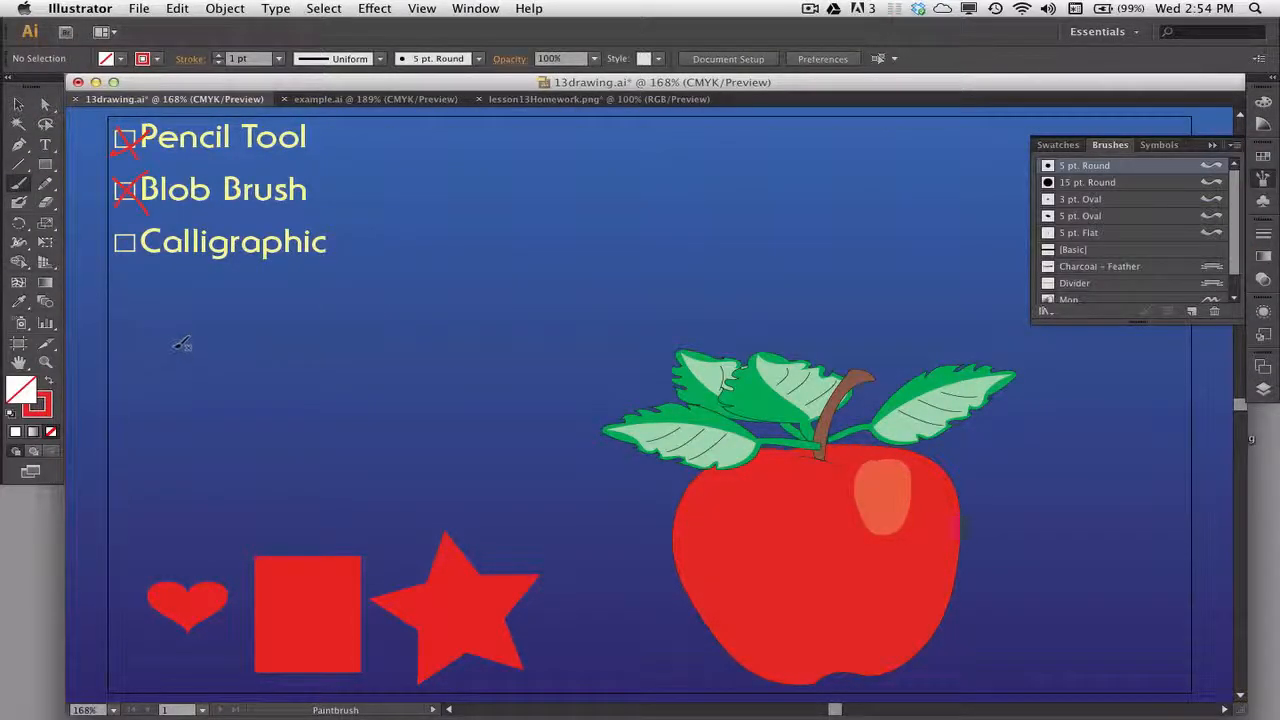
mouse_move(172, 342)
left_mouse_down()
mouse_move(214, 316)
mouse_move(274, 354)
mouse_move(318, 306)
mouse_move(352, 338)
left_mouse_up()
left_click_drag(443, 311, 445, 310)
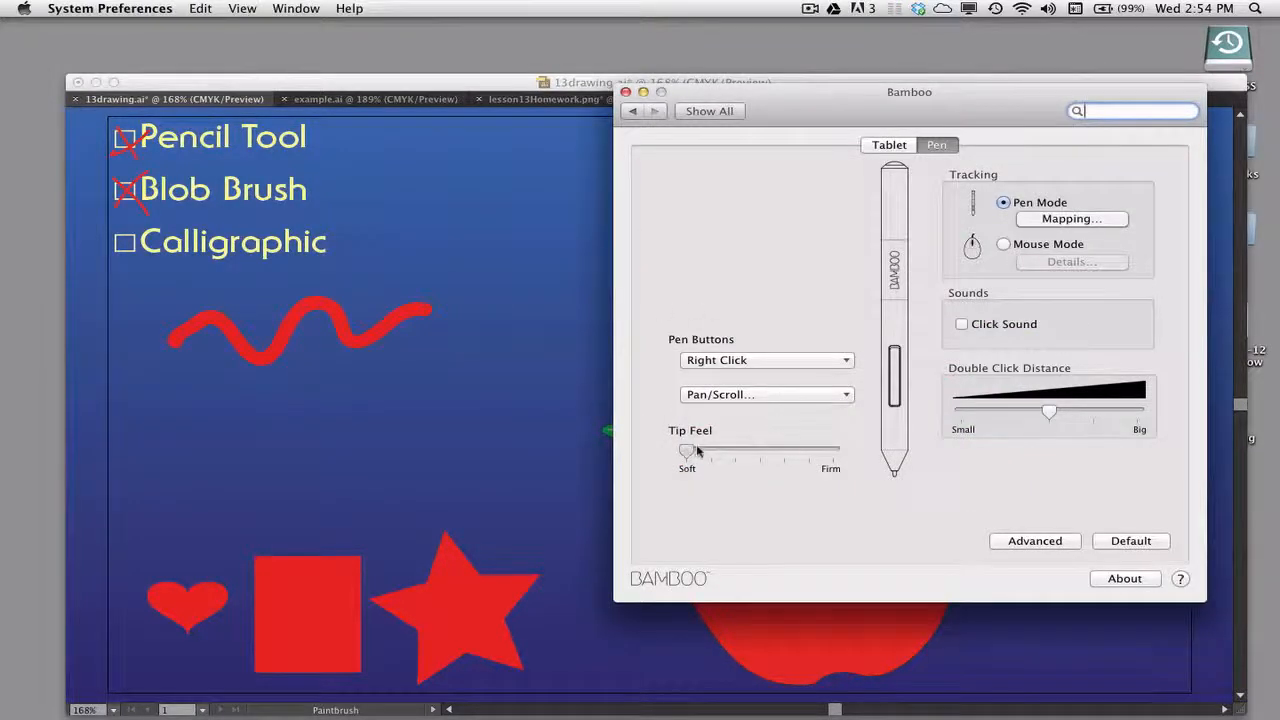
Set the Bamboo pen's Tip Feel two notches firmer than Soft, and paint a second wavy stroke beneath the first in Illustrator.
left_click_drag(698, 451, 735, 451)
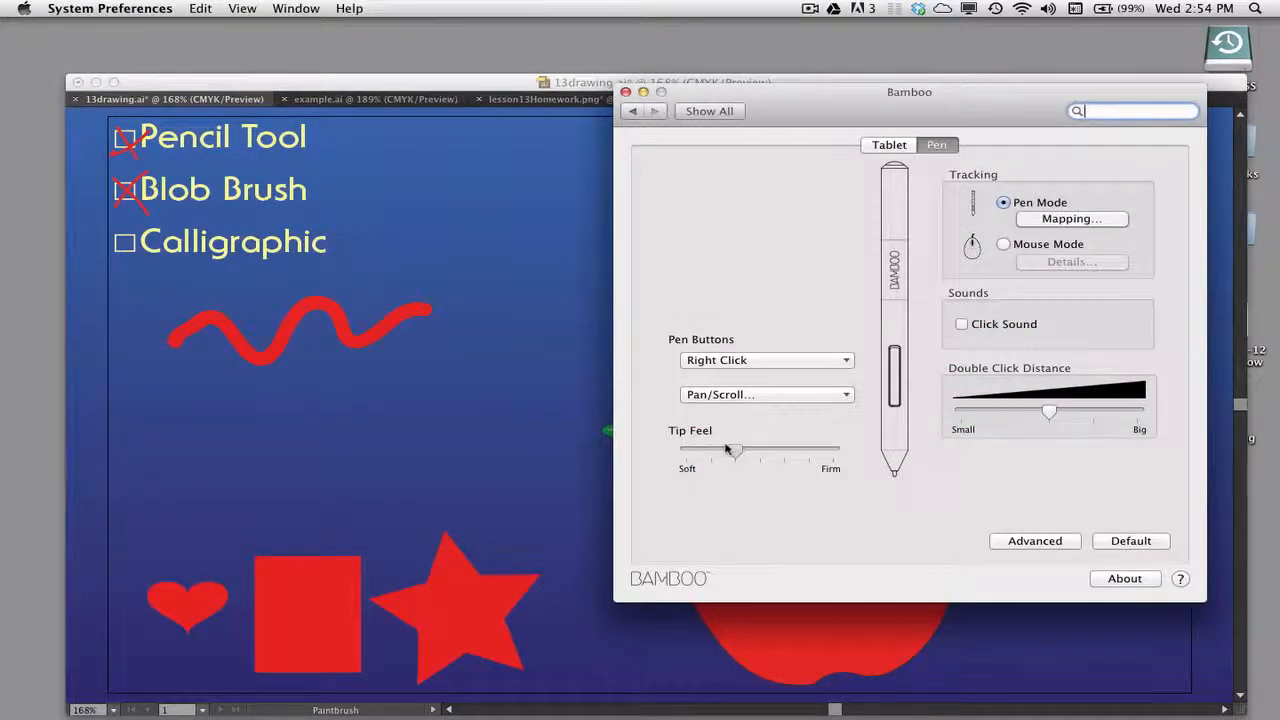
left_click(201, 393)
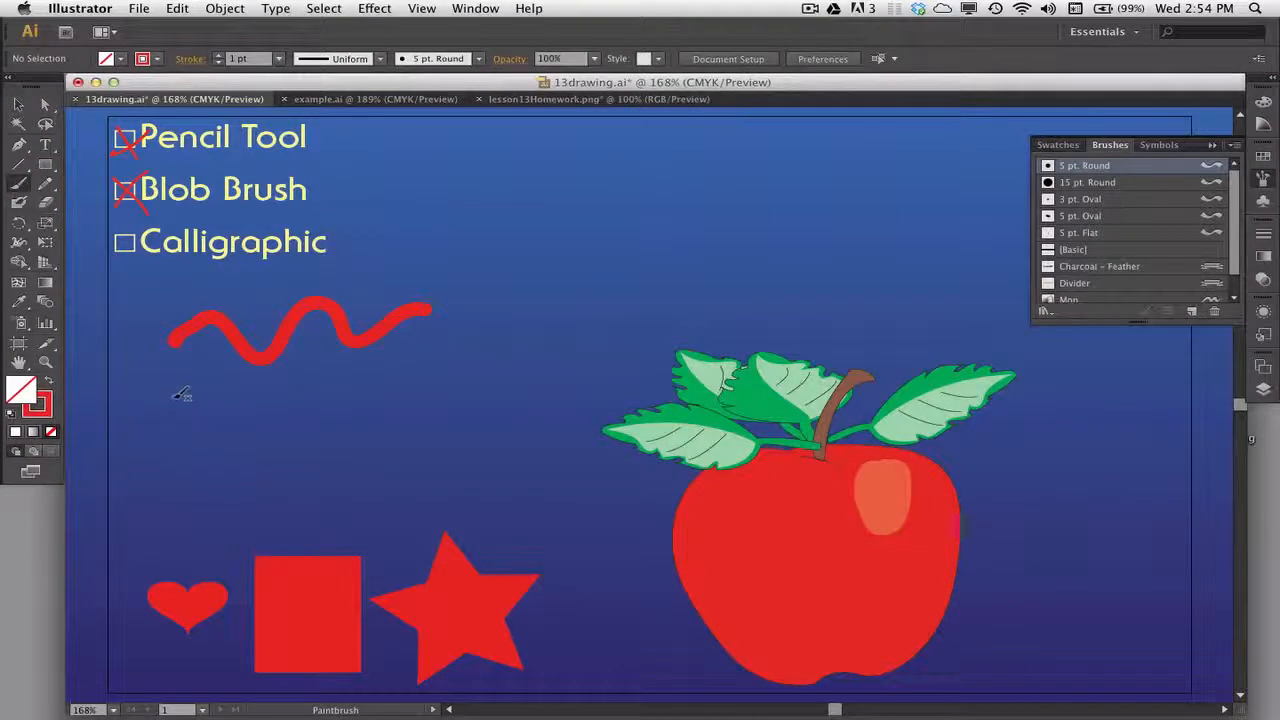
mouse_move(176, 397)
left_mouse_down()
mouse_move(200, 378)
mouse_move(270, 416)
mouse_move(297, 410)
mouse_move(327, 375)
mouse_move(360, 395)
mouse_move(468, 362)
left_mouse_up()
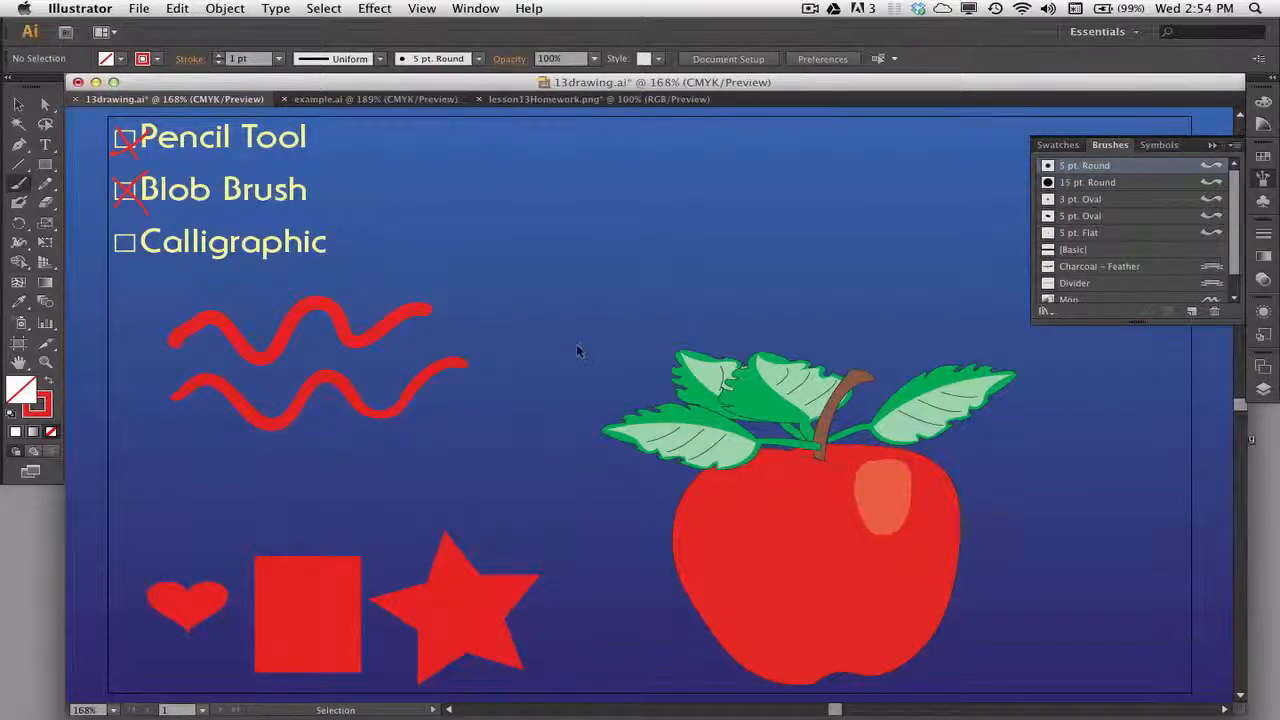
Set the Bamboo pen's Tip Feel two notches firmer in System Preferences, and paint a third wavy stroke below the others in Illustrator.
key("super+Tab")
left_click_drag(735, 452, 784, 452)
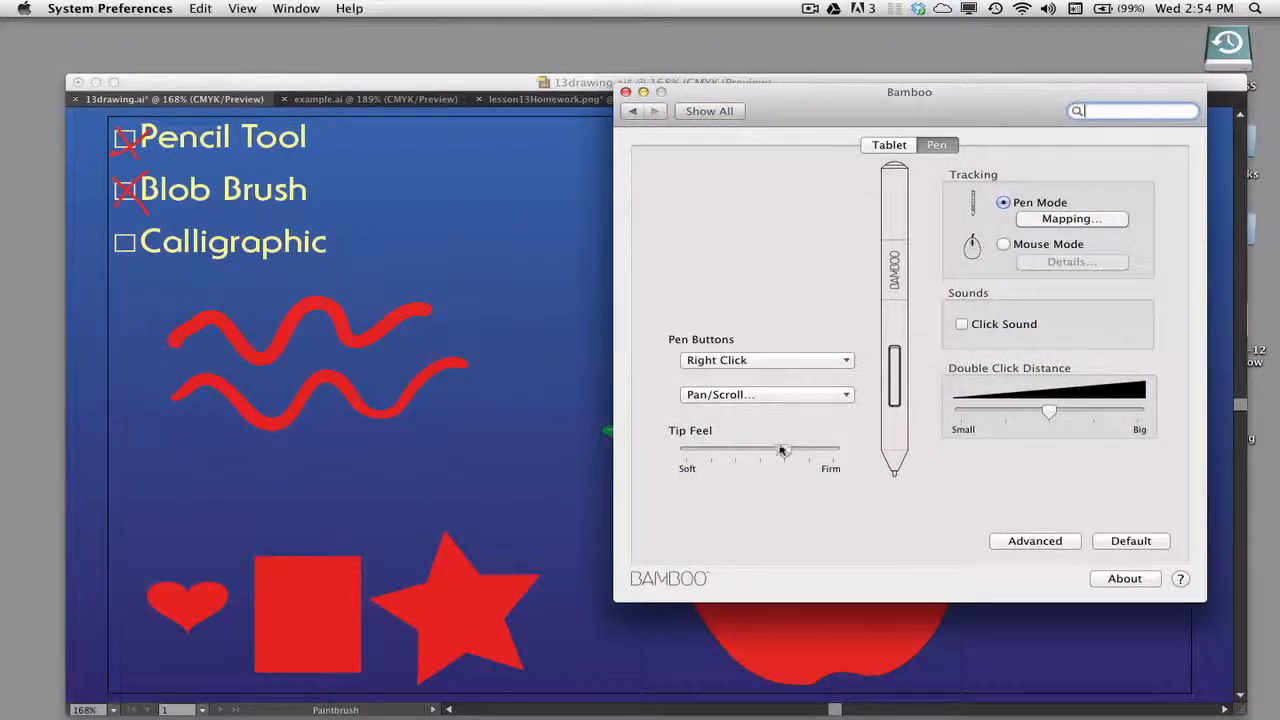
left_click(261, 459)
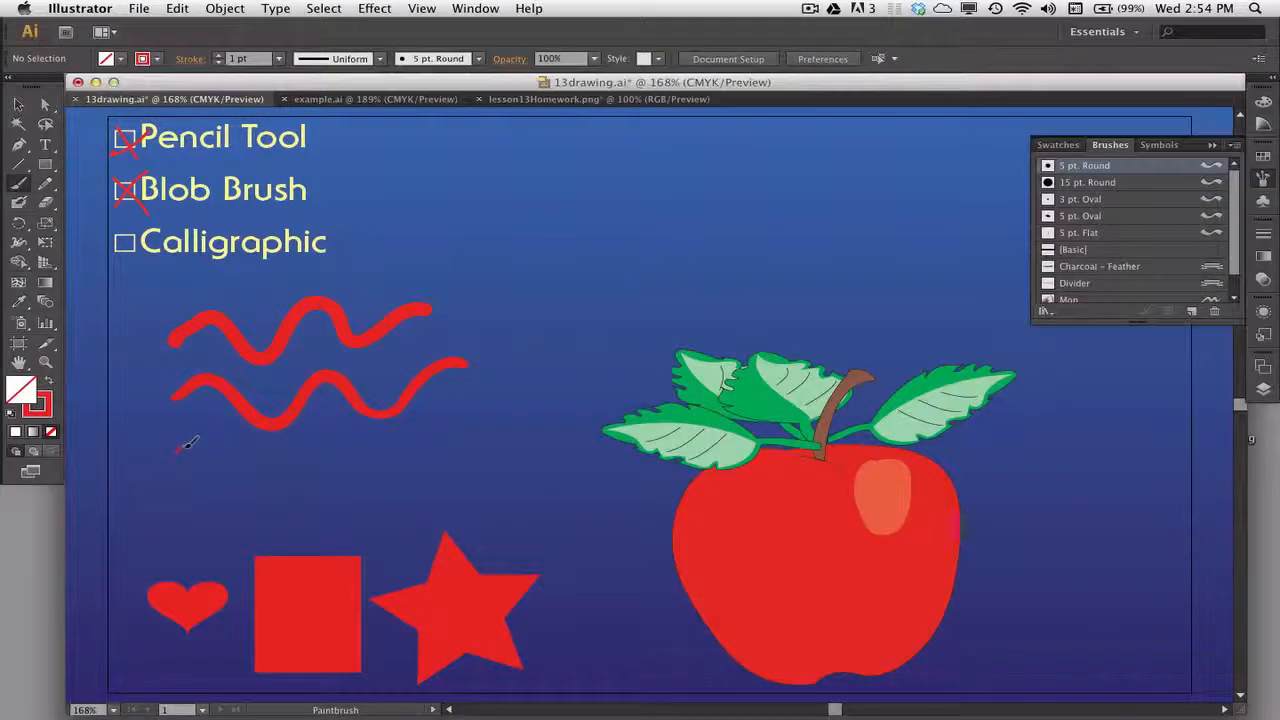
mouse_move(228, 440)
left_mouse_down()
mouse_move(285, 481)
mouse_move(311, 482)
mouse_move(375, 438)
mouse_move(435, 468)
left_mouse_up()
left_click_drag(566, 424, 570, 418)
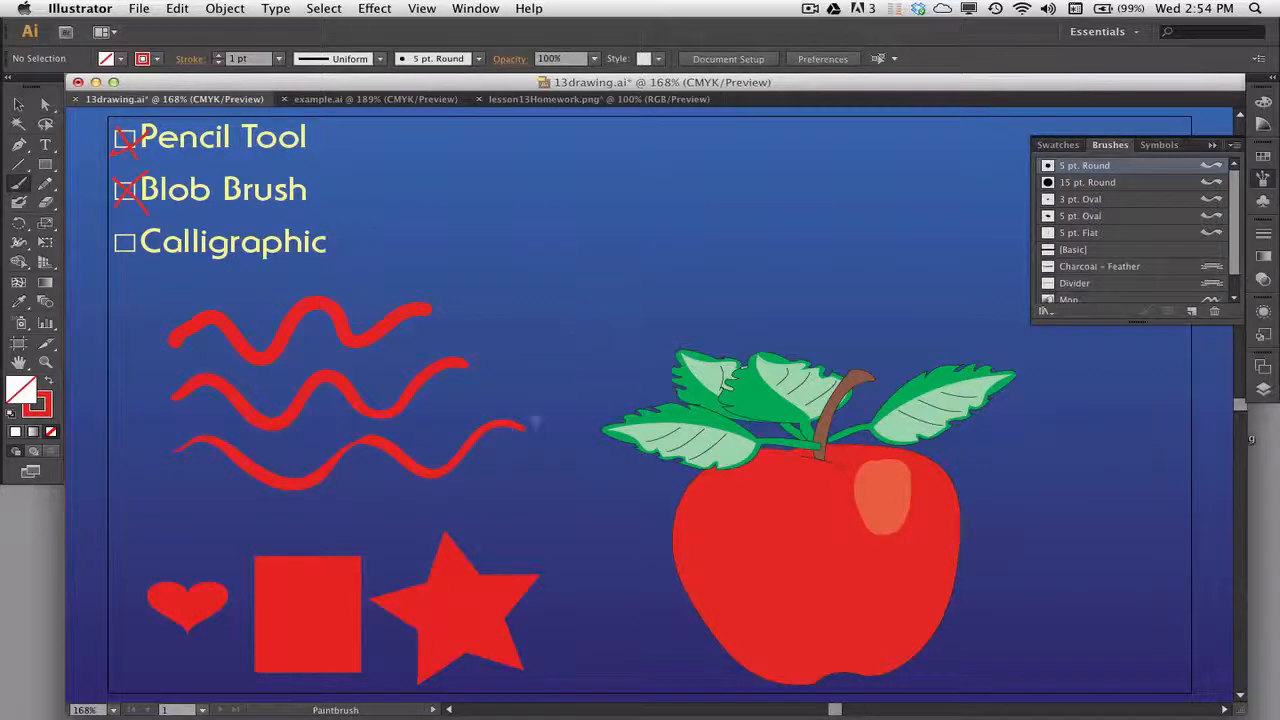
Set the Bamboo pen's Tip Feel to one notch below Firm, and paint a fourth wavy stroke beneath the third in Illustrator.
key("super+Tab")
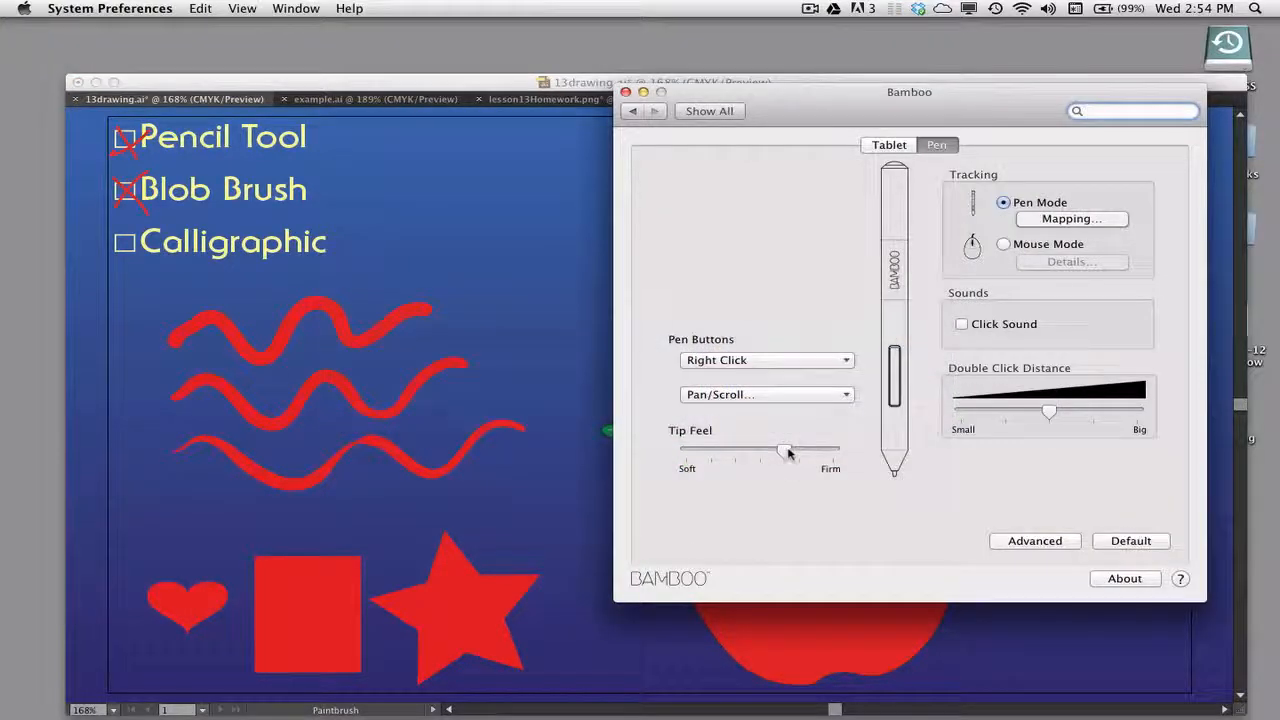
left_click_drag(784, 451, 808, 451)
left_click(228, 500)
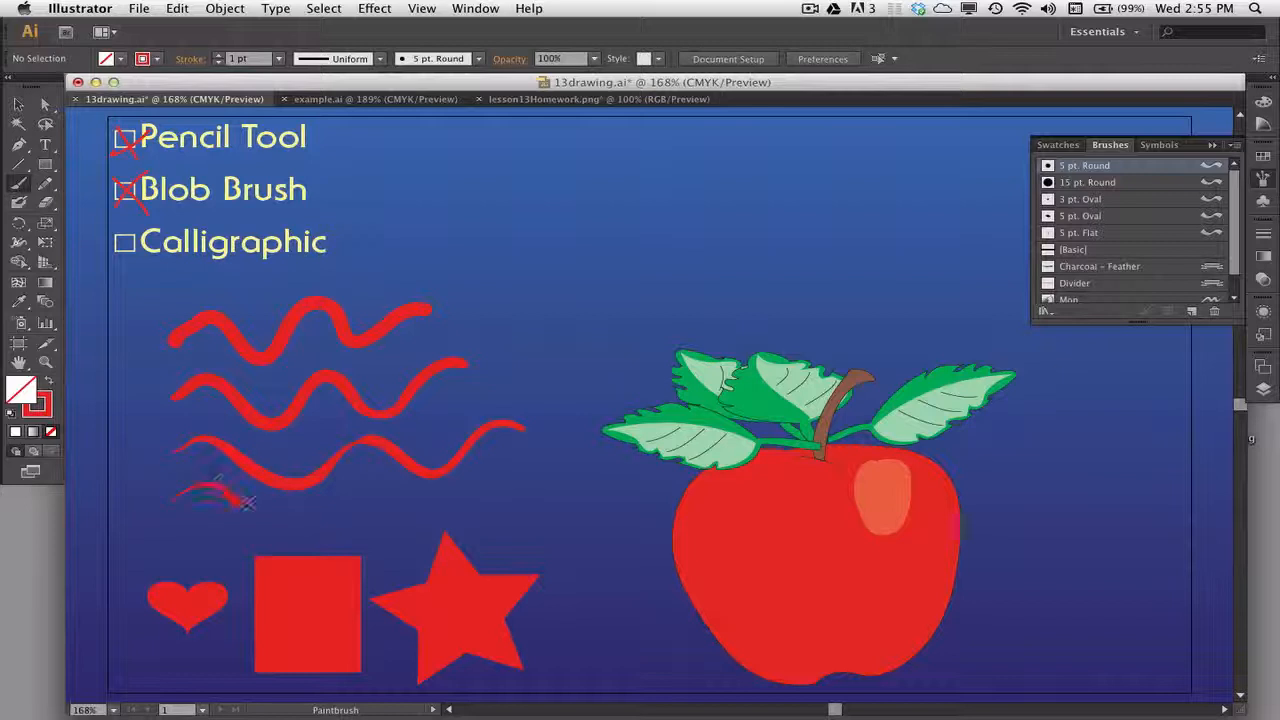
left_click_drag(247, 503, 291, 527)
mouse_move(385, 490)
left_mouse_down()
mouse_move(415, 500)
mouse_move(540, 482)
left_mouse_up()
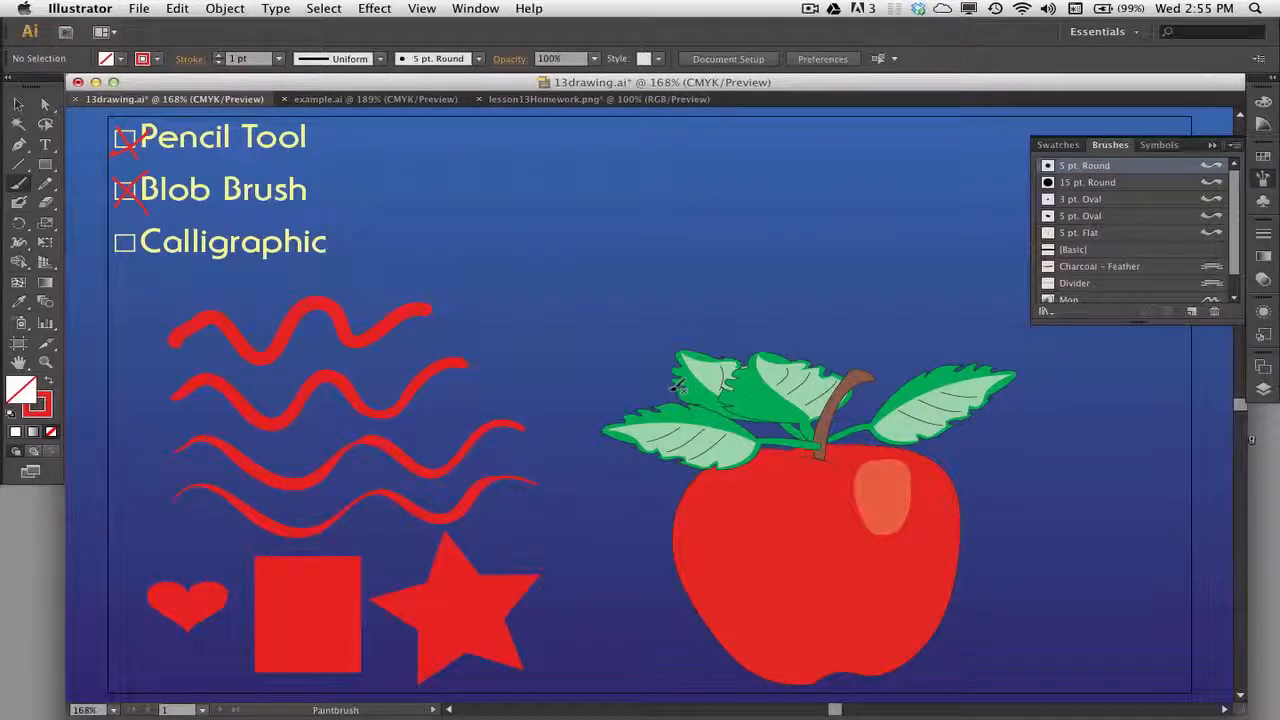
Set the Bamboo pen's Tip Feel to Firm in System Preferences, and paint a fifth wavy stroke across the square and star in Illustrator.
key("super+Tab")
left_click_drag(828, 453, 851, 449)
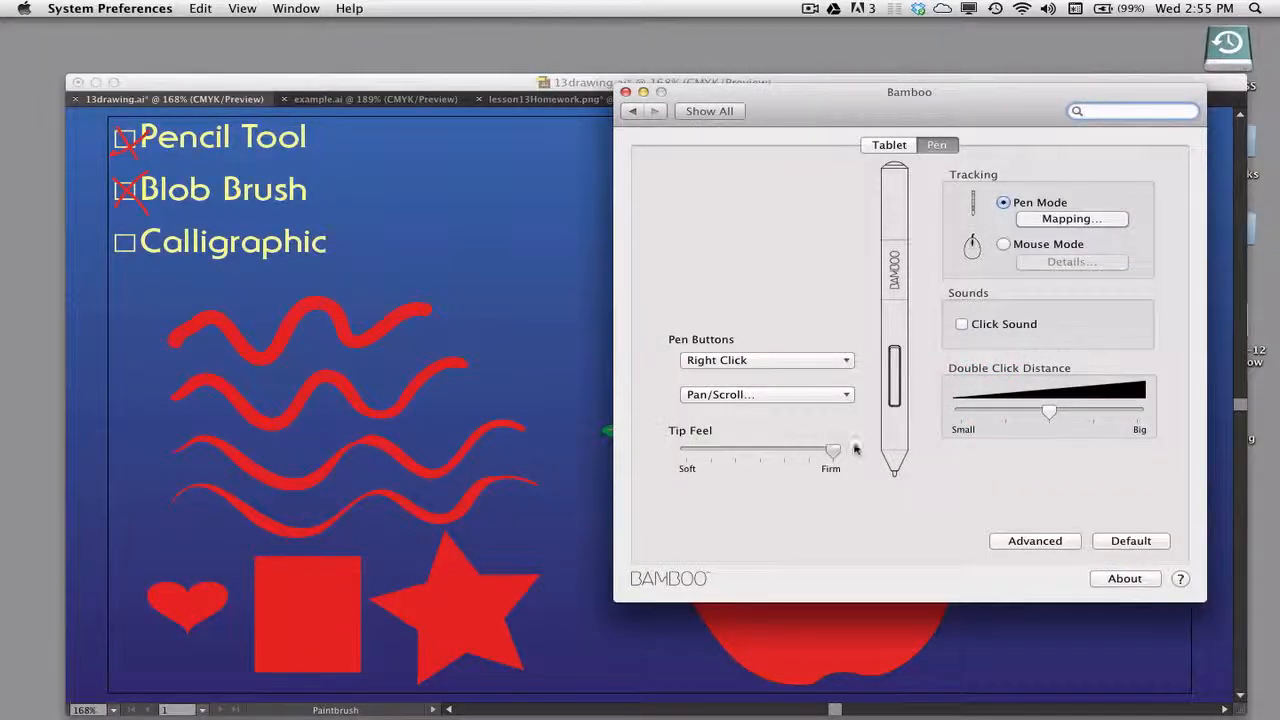
left_click(507, 394)
mouse_move(178, 533)
left_mouse_down()
mouse_move(252, 558)
mouse_move(318, 556)
mouse_move(388, 523)
mouse_move(424, 538)
mouse_move(580, 489)
left_mouse_up()
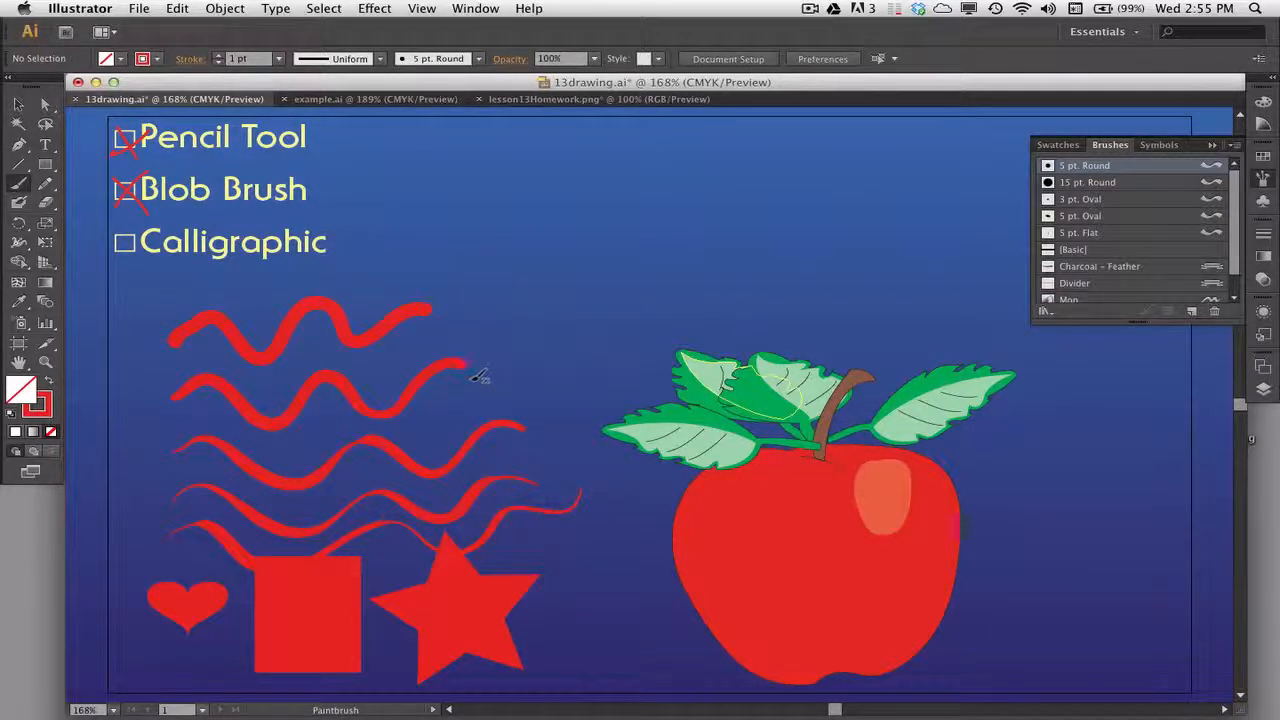
Review the 5 pt. Round brush's angle, roundness, size and pressure options.
double_click(1100, 166)
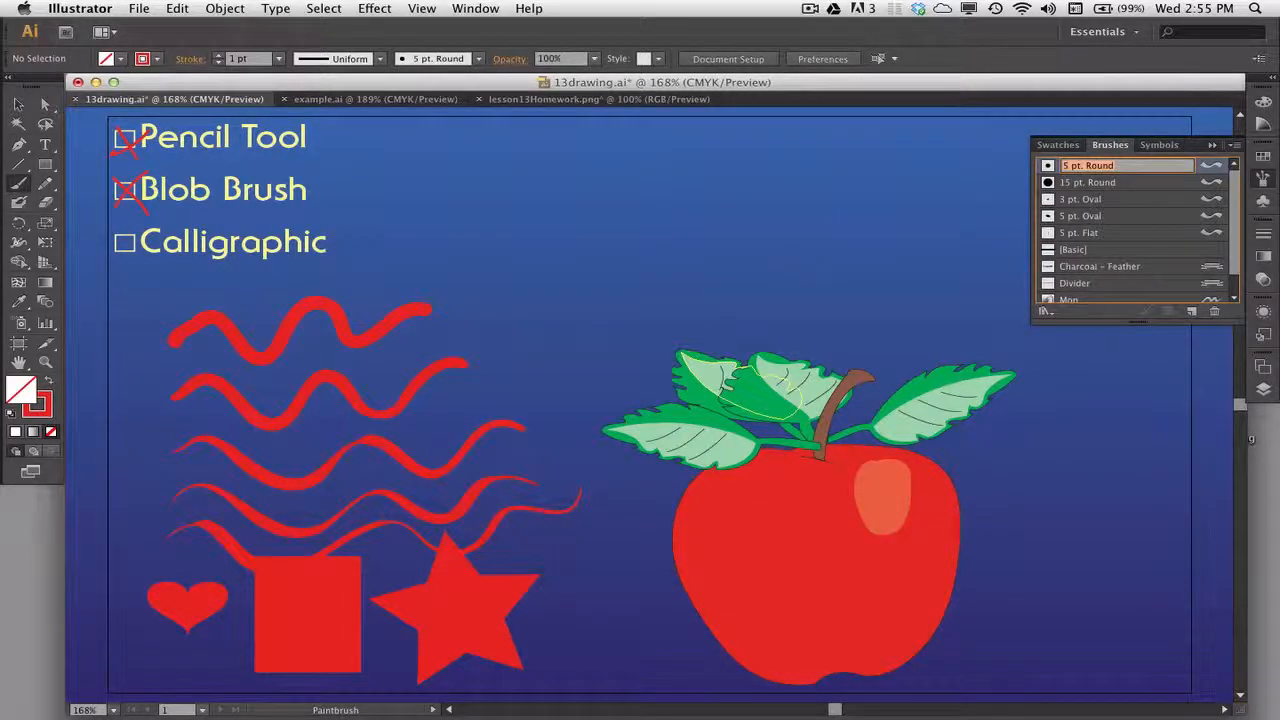
double_click(1048, 166)
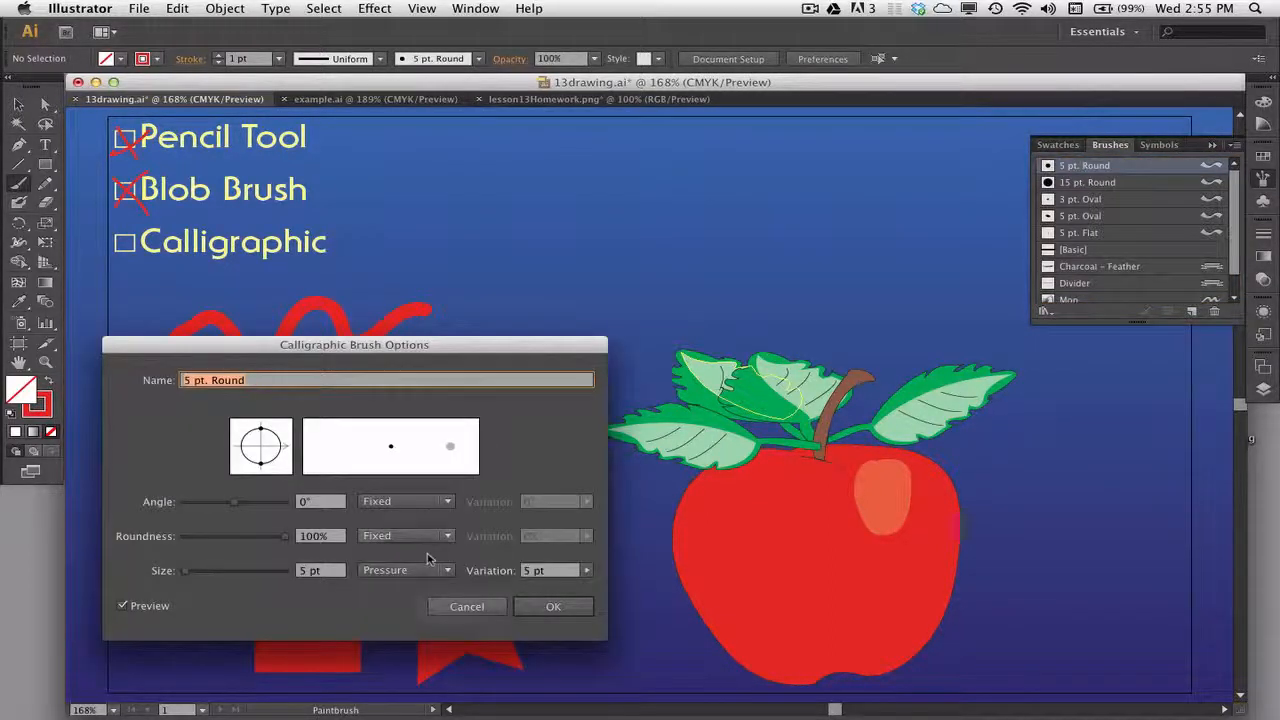
left_click(553, 606)
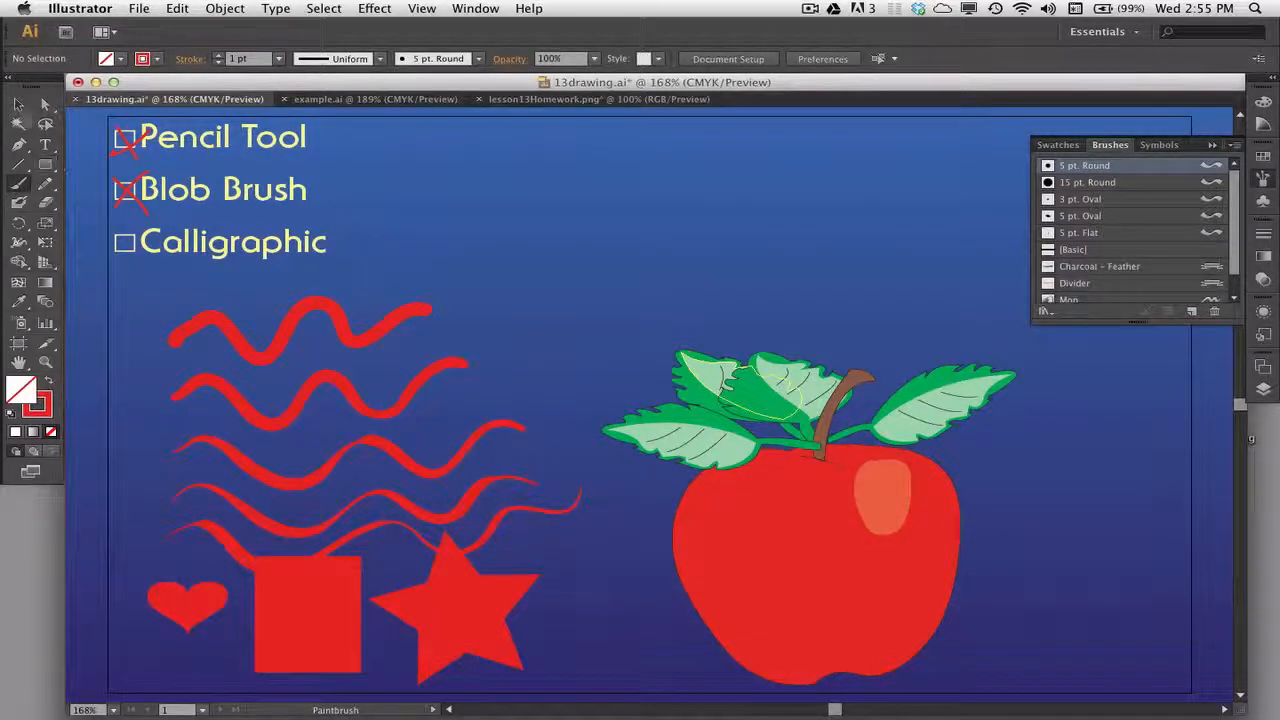
Delete the five wavy test strokes below the Calligraphic checklist item.
left_click(18, 104)
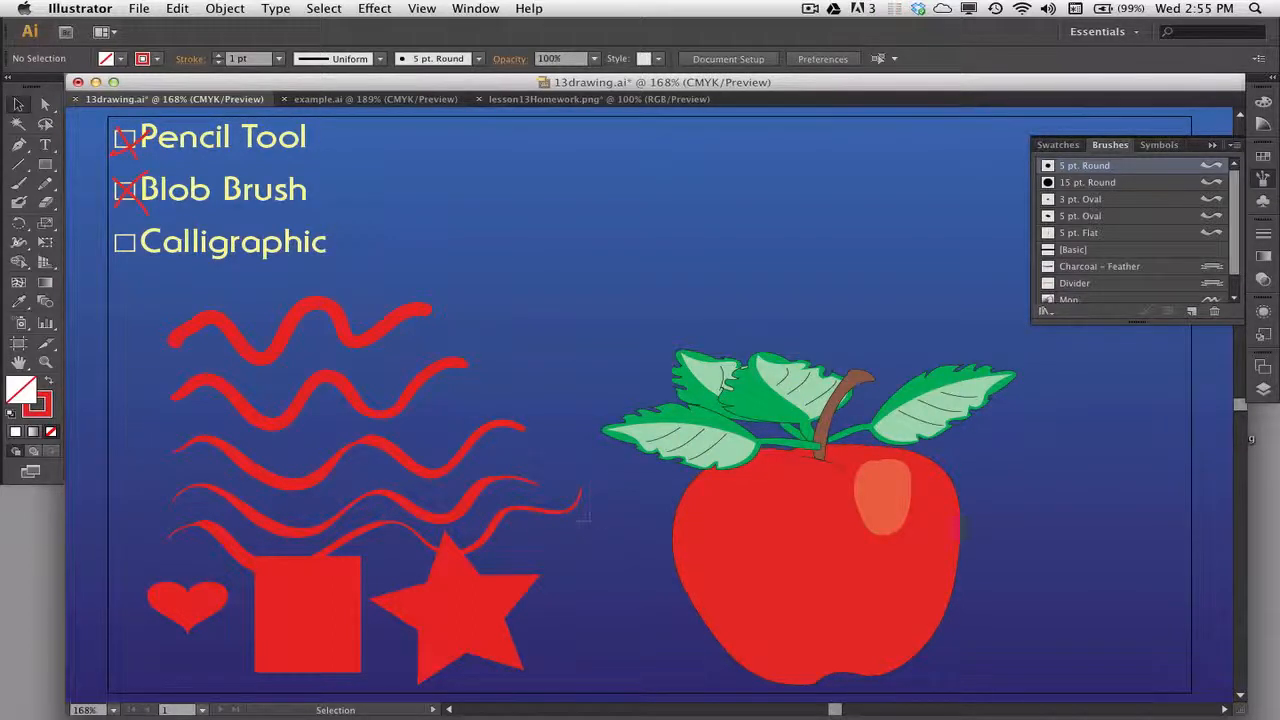
left_click_drag(450, 322, 434, 298)
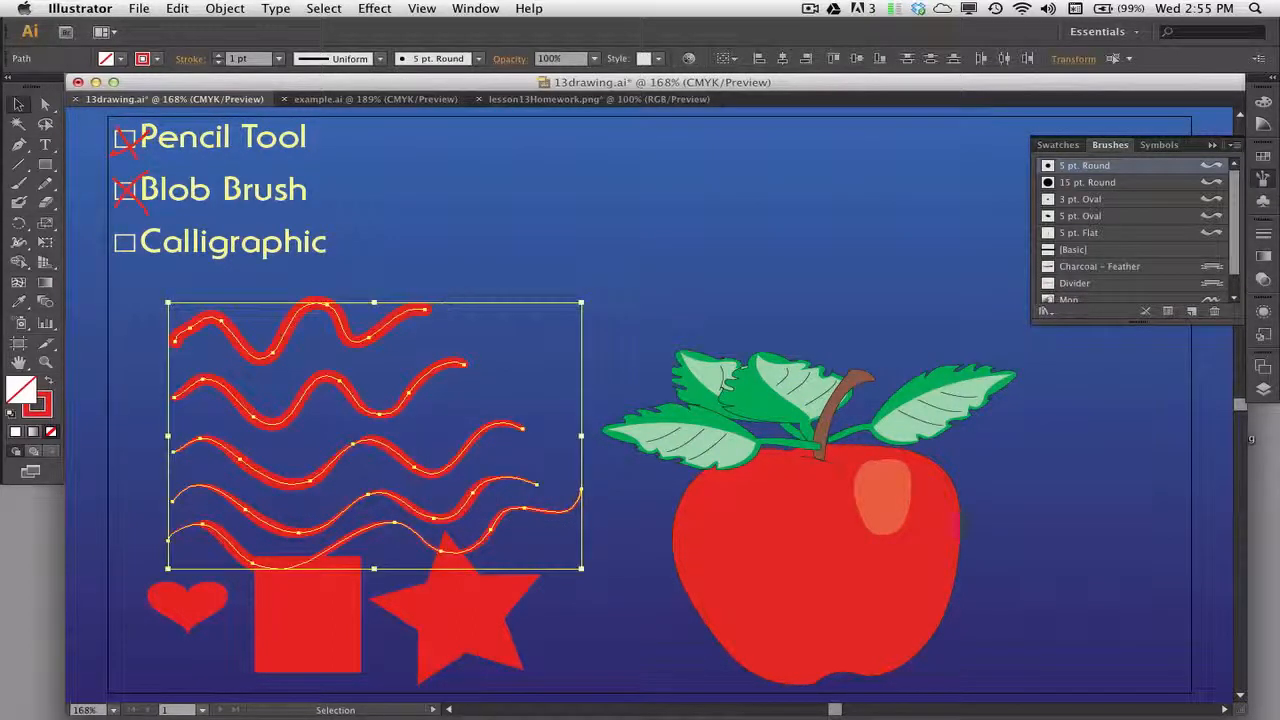
key("Delete")
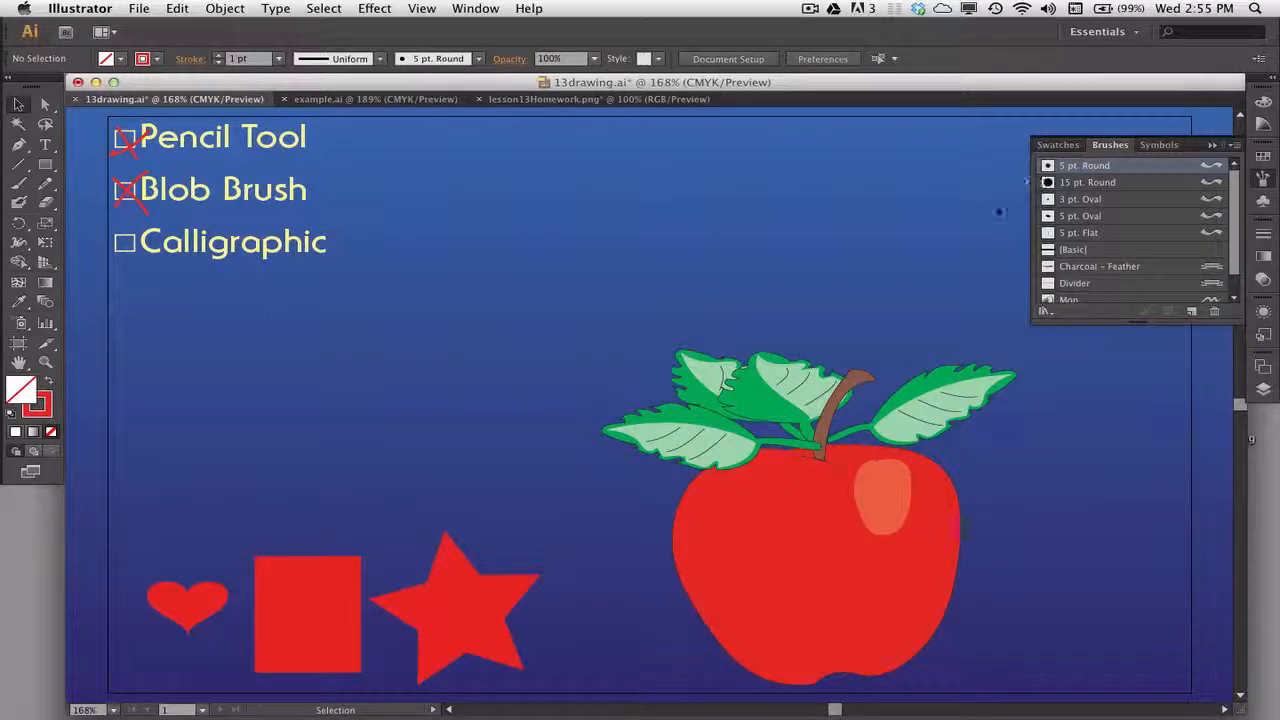
Start a new Calligraphic Brush and enter a first name as its brush name.
left_click(1237, 146)
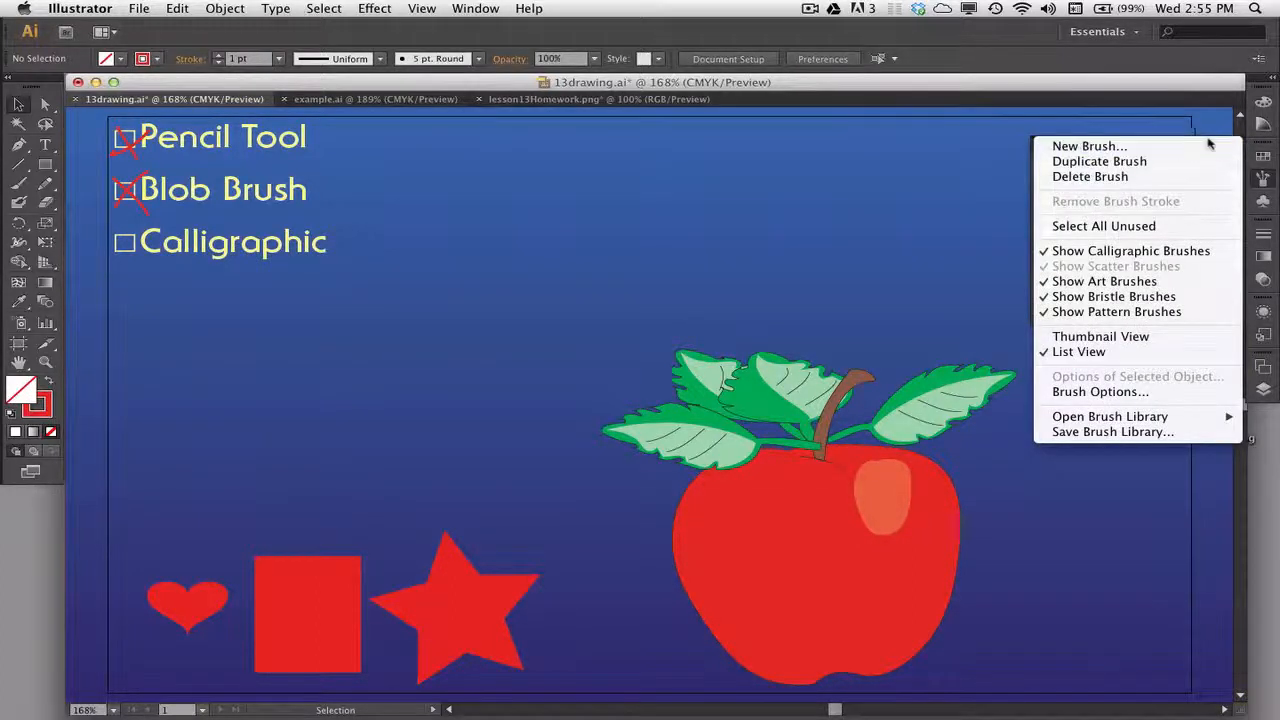
left_click(1095, 146)
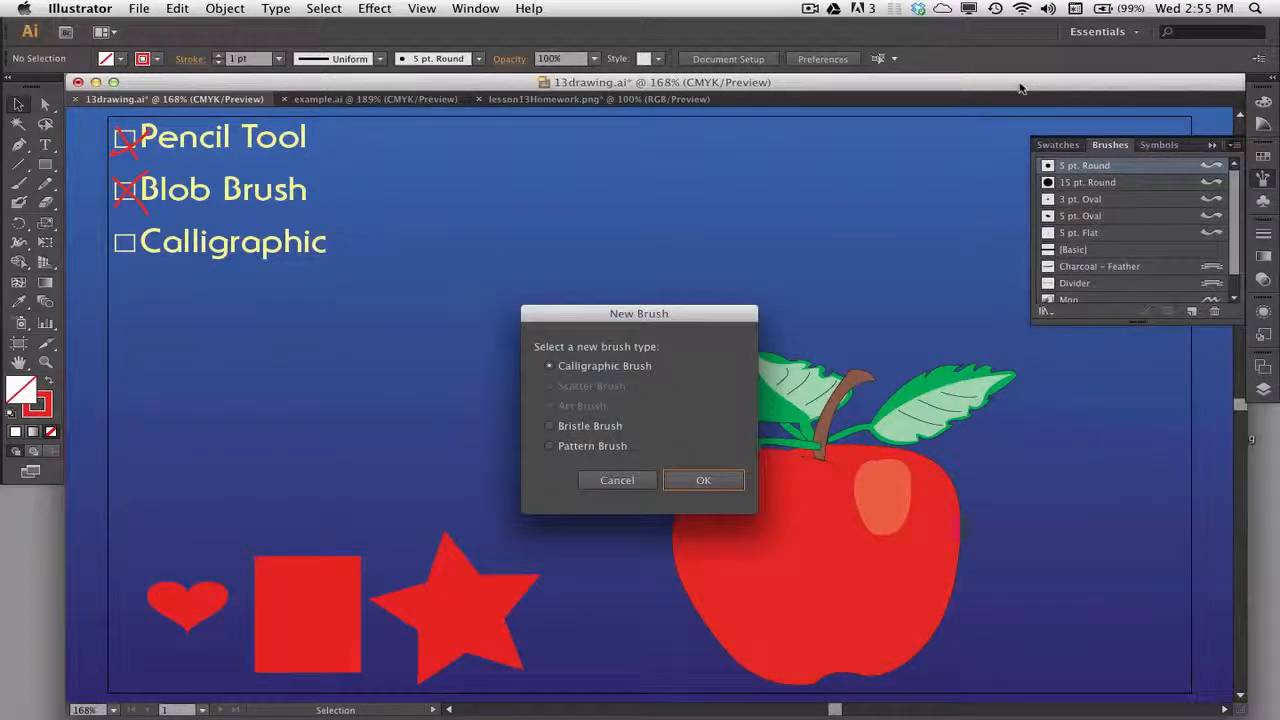
left_click(706, 480)
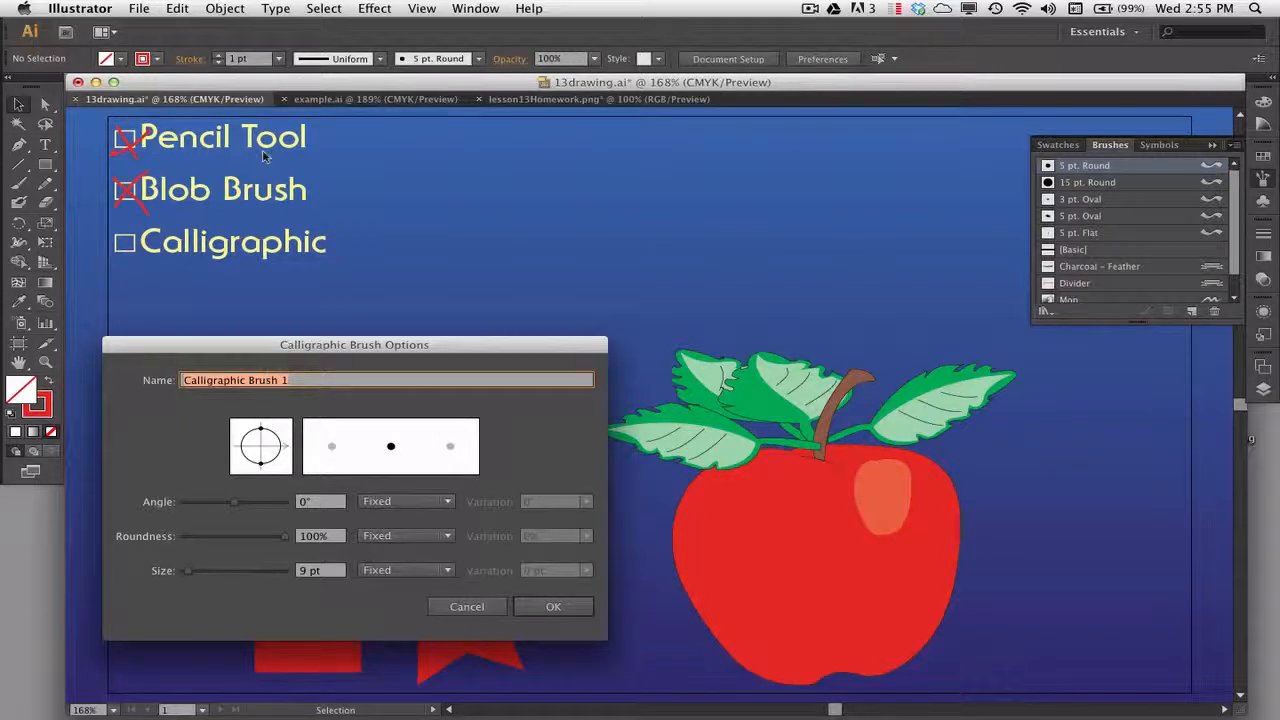
type("howard")
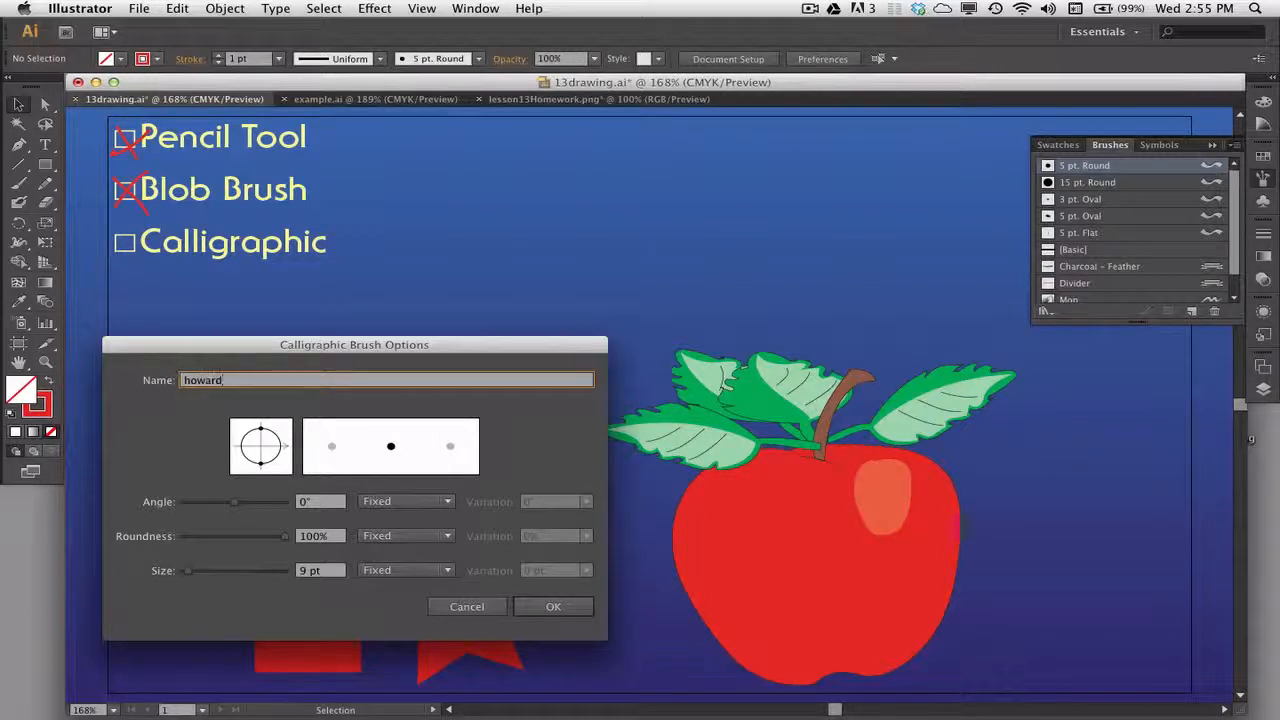
Set the new brush's angle to 60° with Random variation and its roundness to 60% controlled by Pressure.
left_click(303, 503)
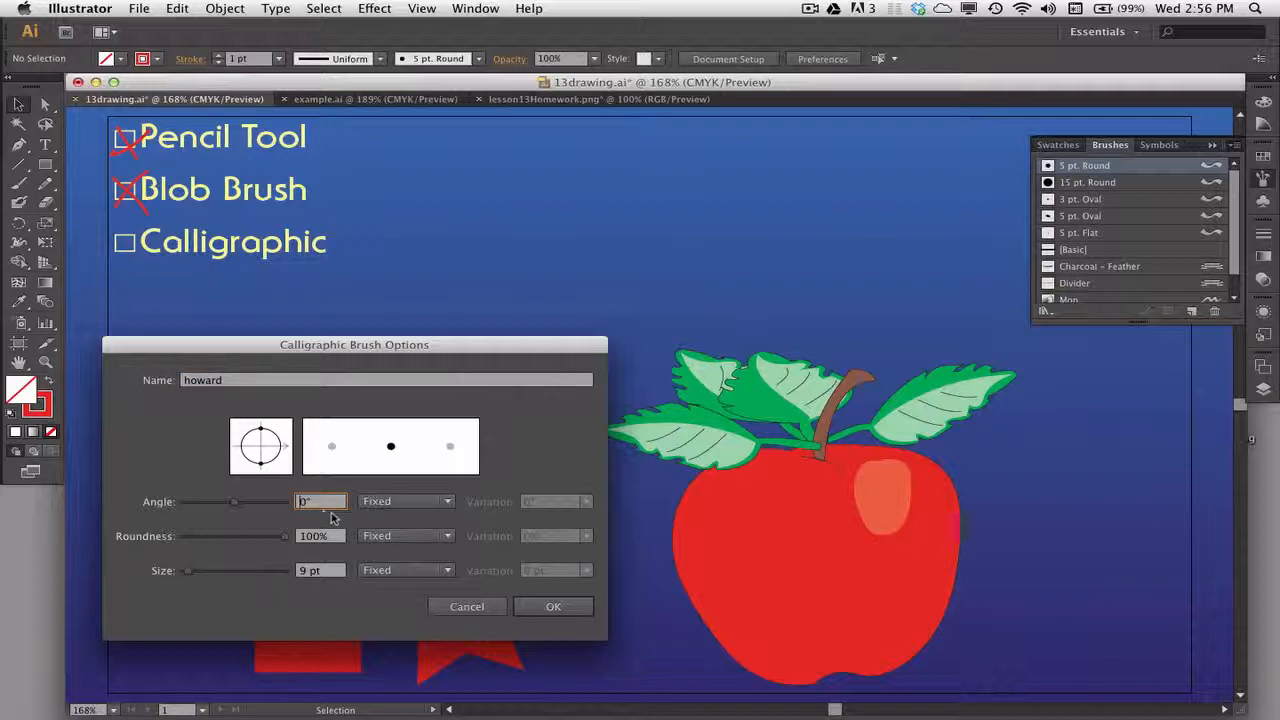
type("6")
left_click(449, 503)
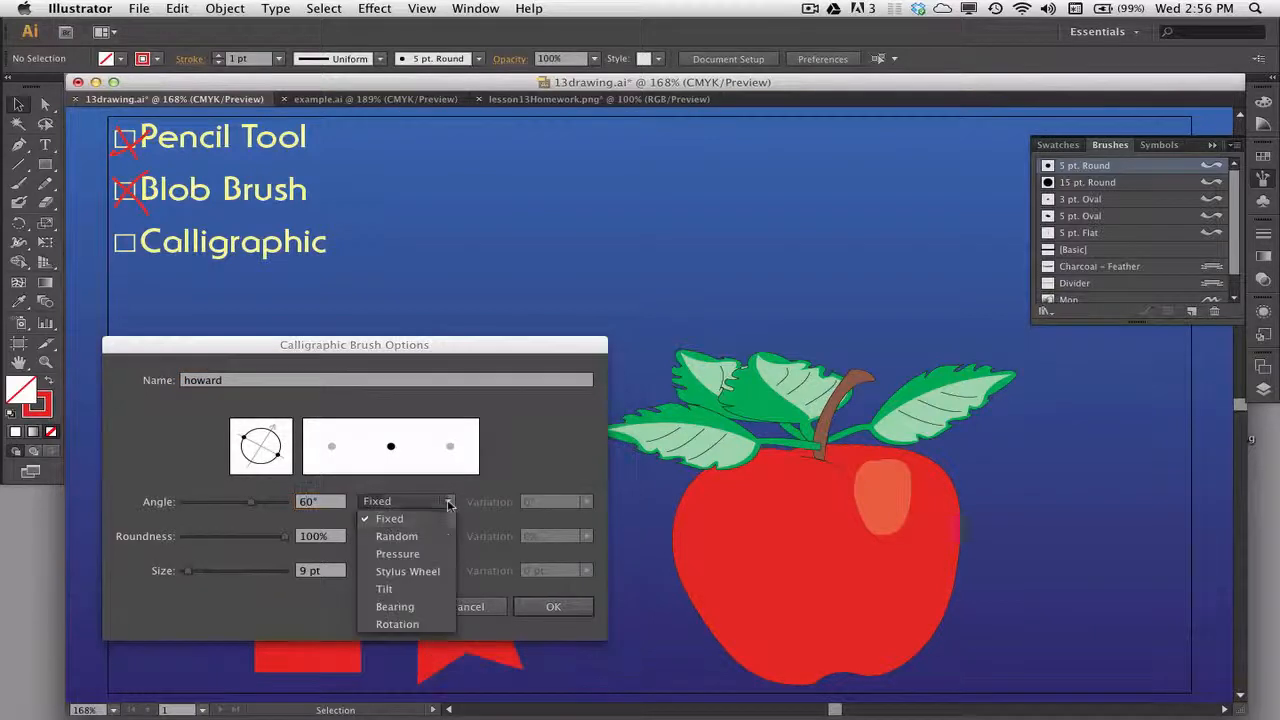
left_click(440, 537)
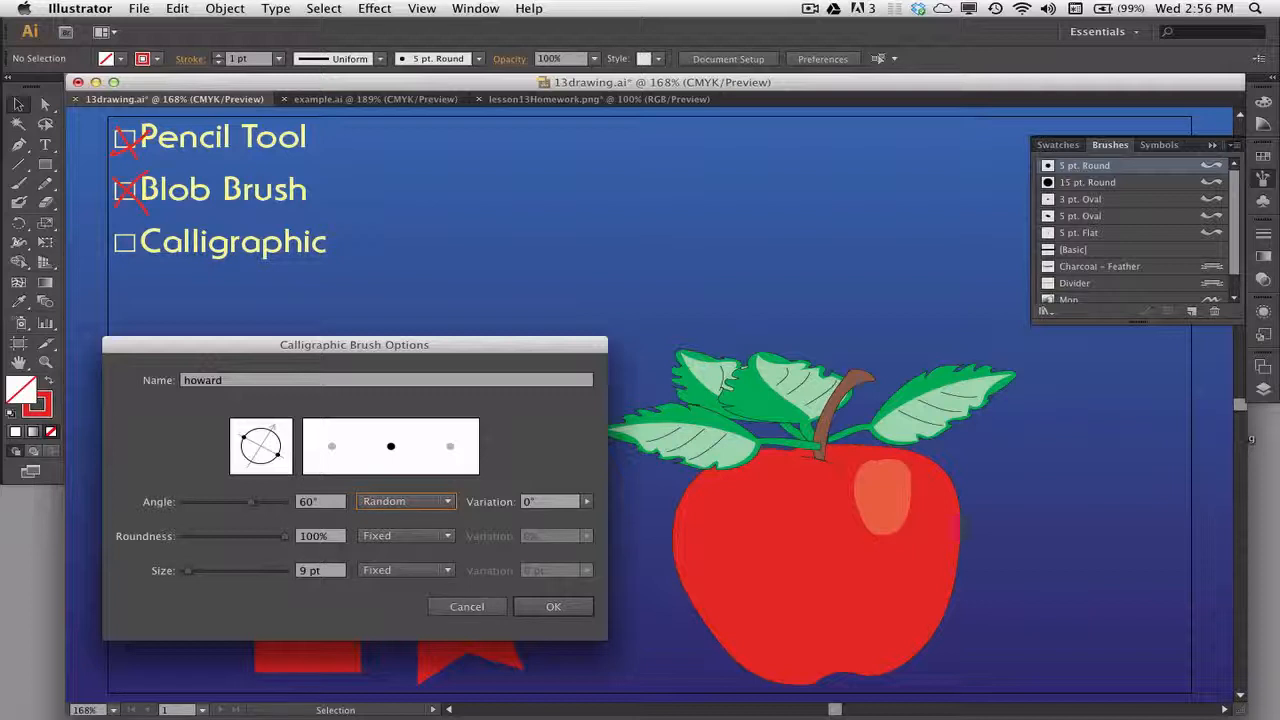
left_click(310, 538)
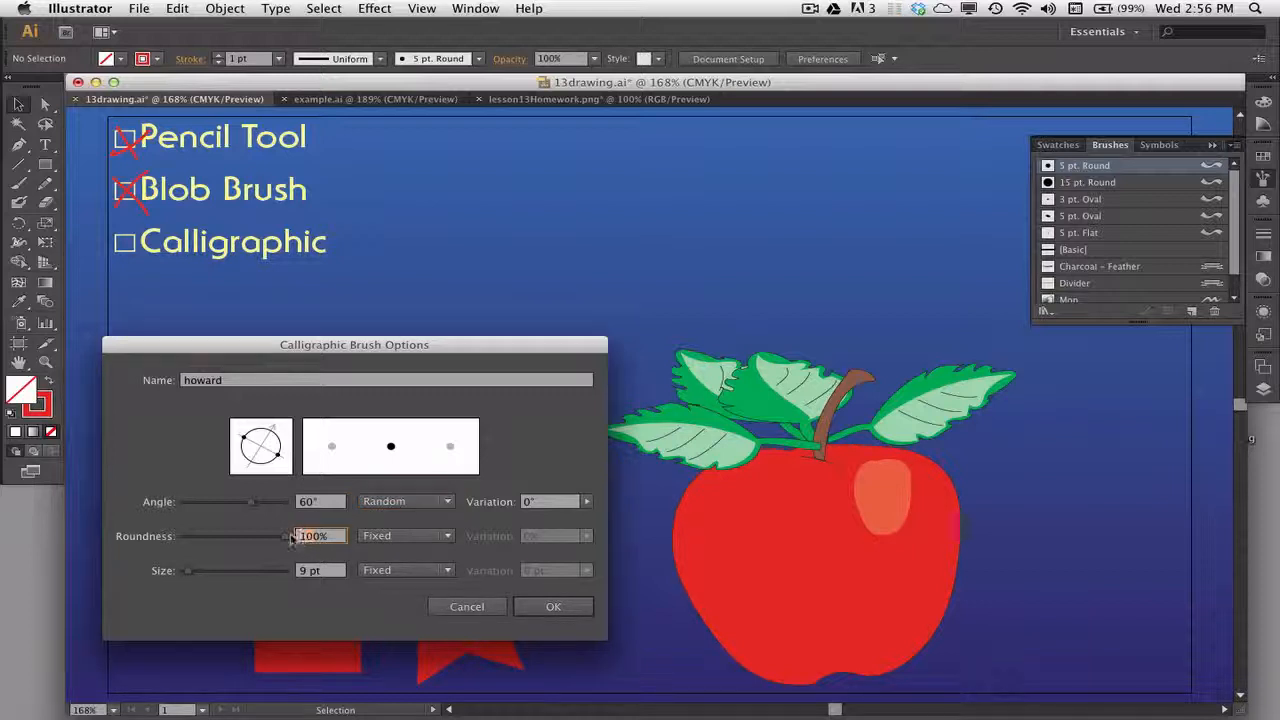
type("60")
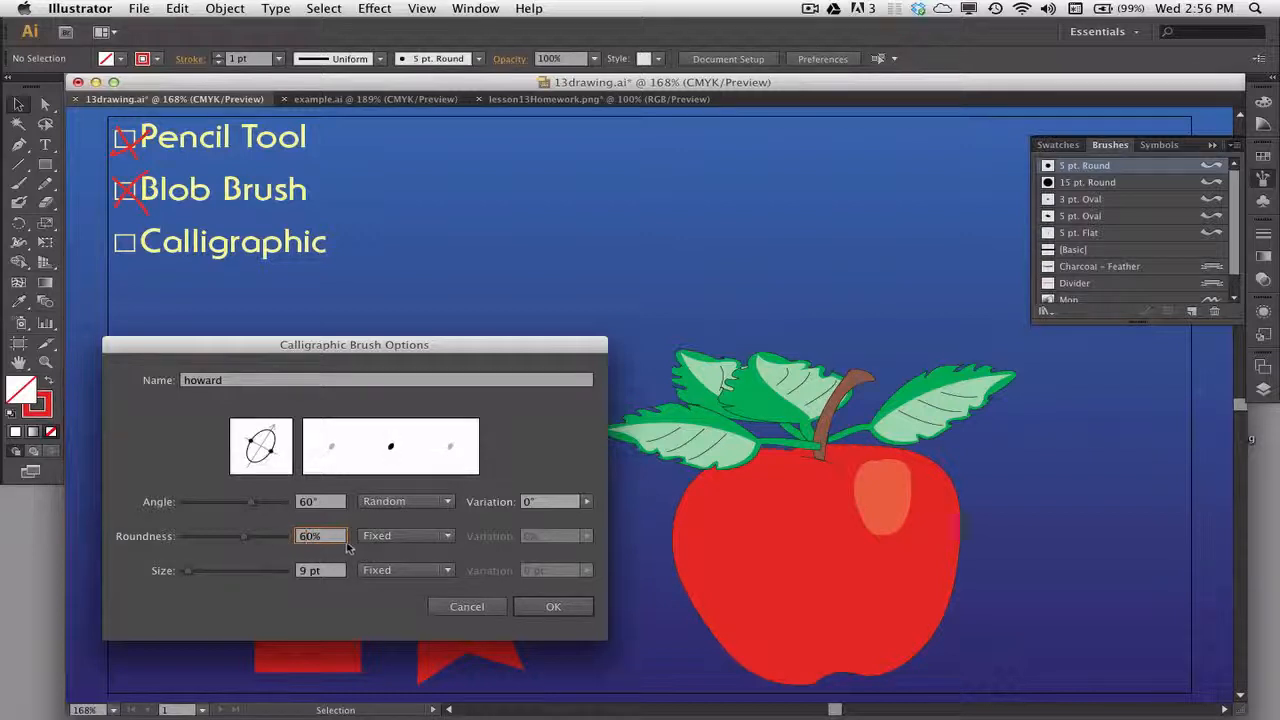
left_click(449, 537)
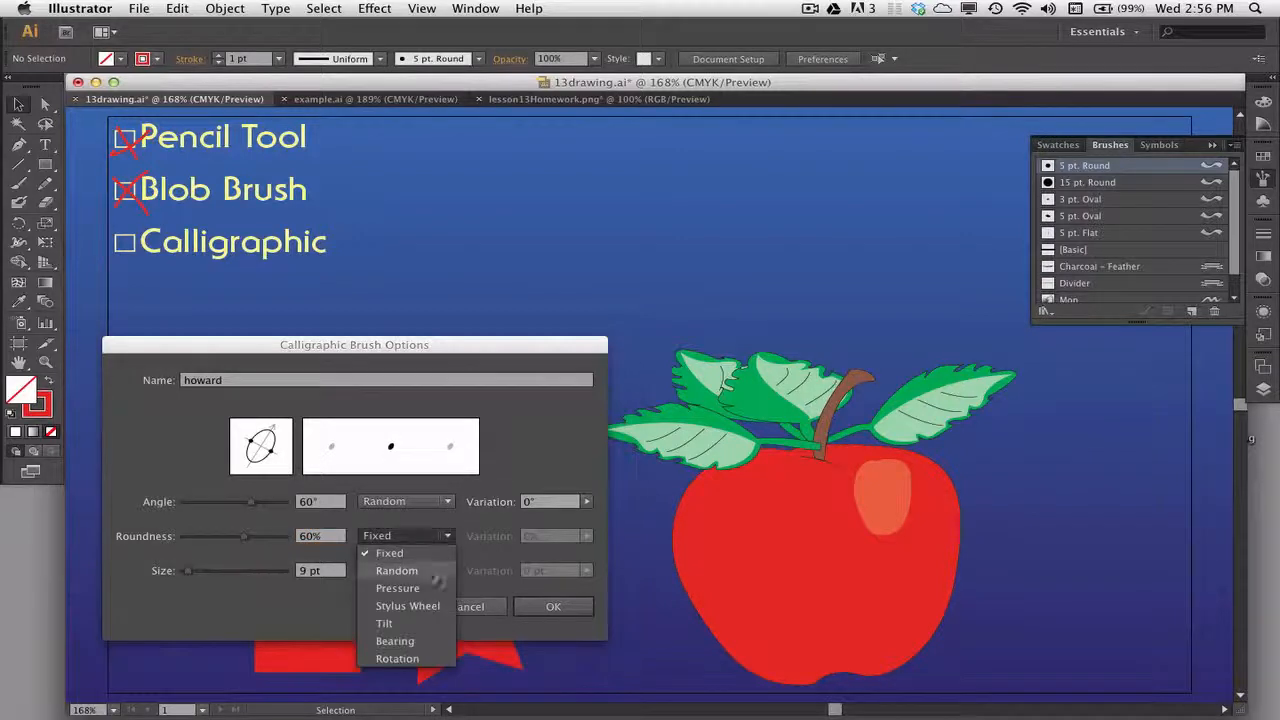
left_click(390, 586)
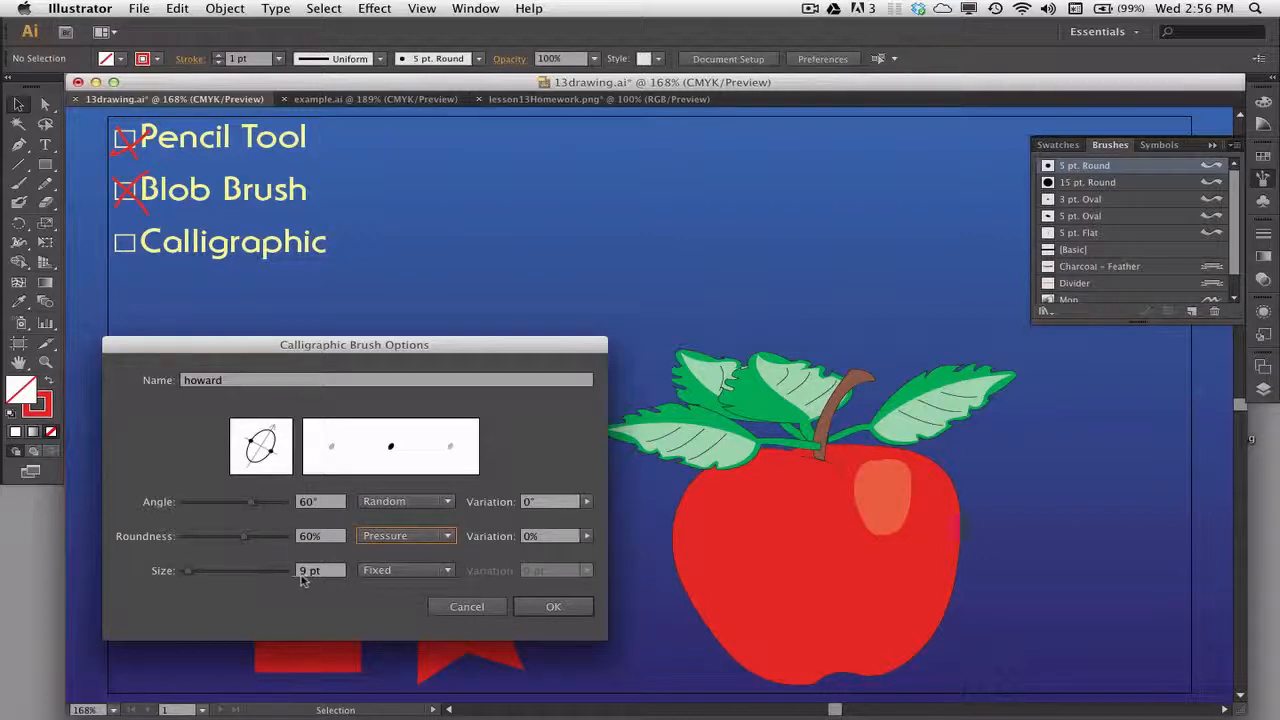
Set the brush size to 6 pt controlled by Pressure with a 6 pt variation, and create the brush.
left_click(311, 572)
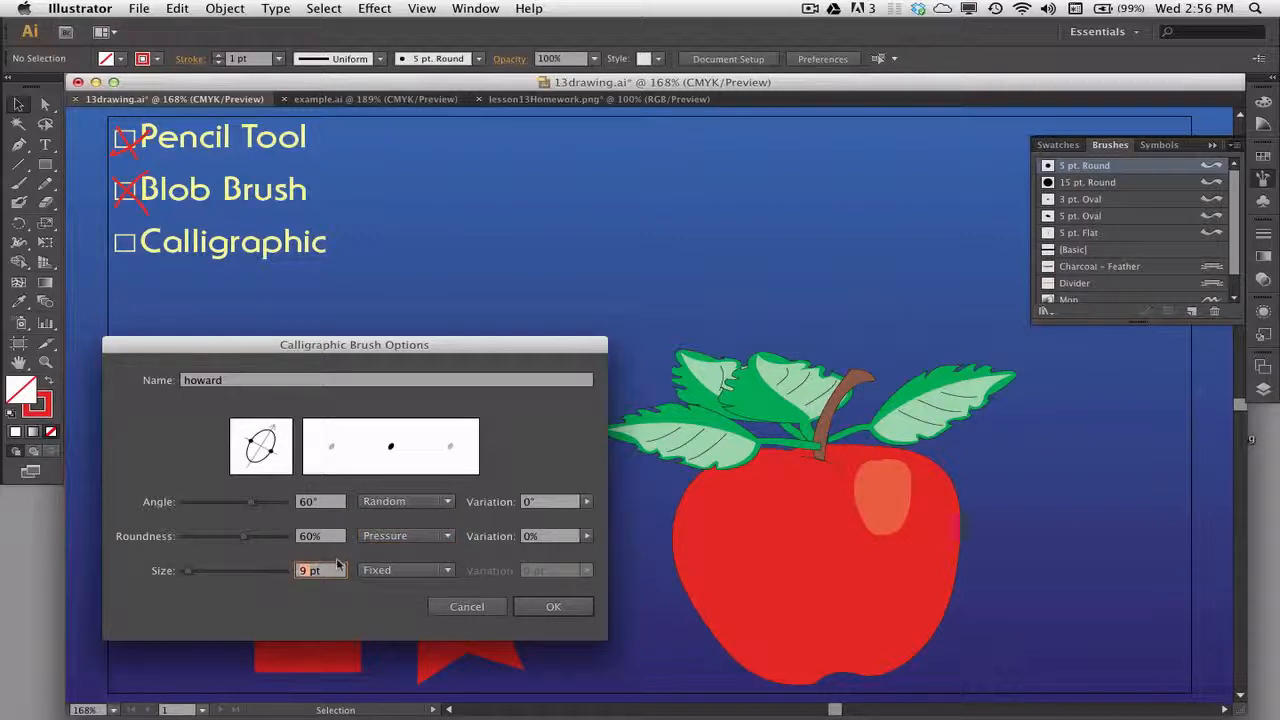
type("6")
left_click(449, 574)
left_click(425, 620)
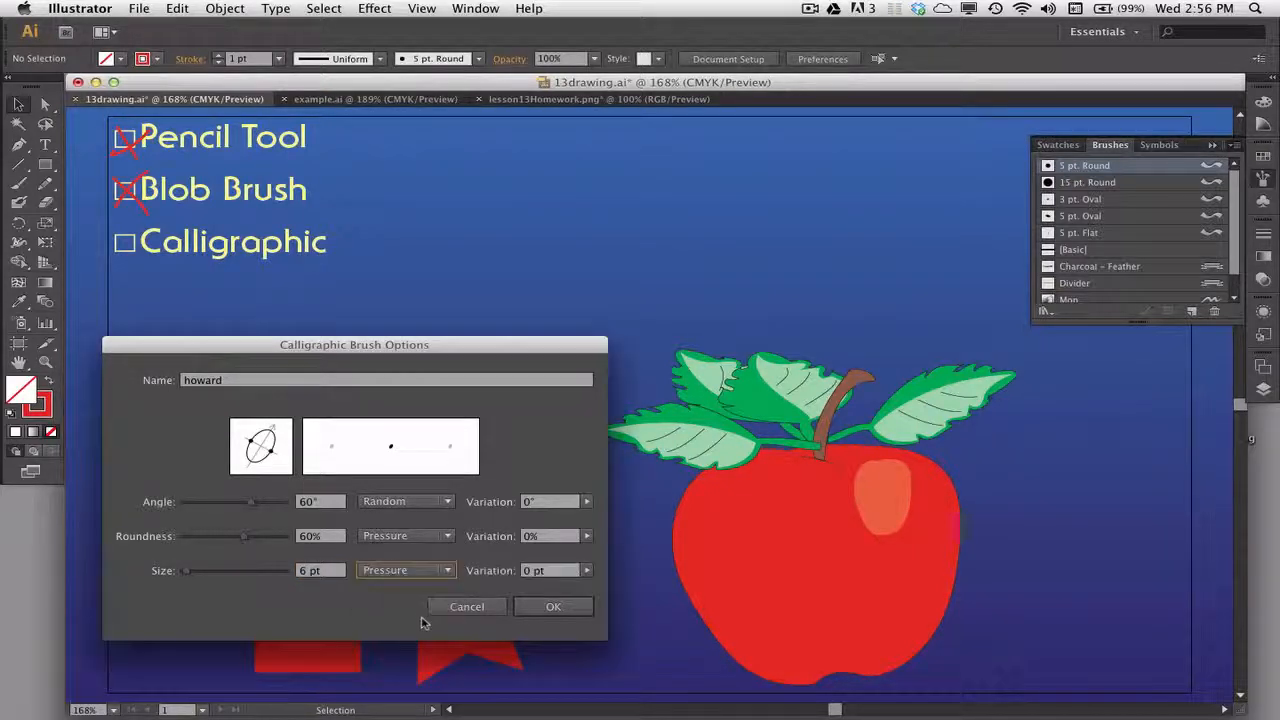
left_click(587, 570)
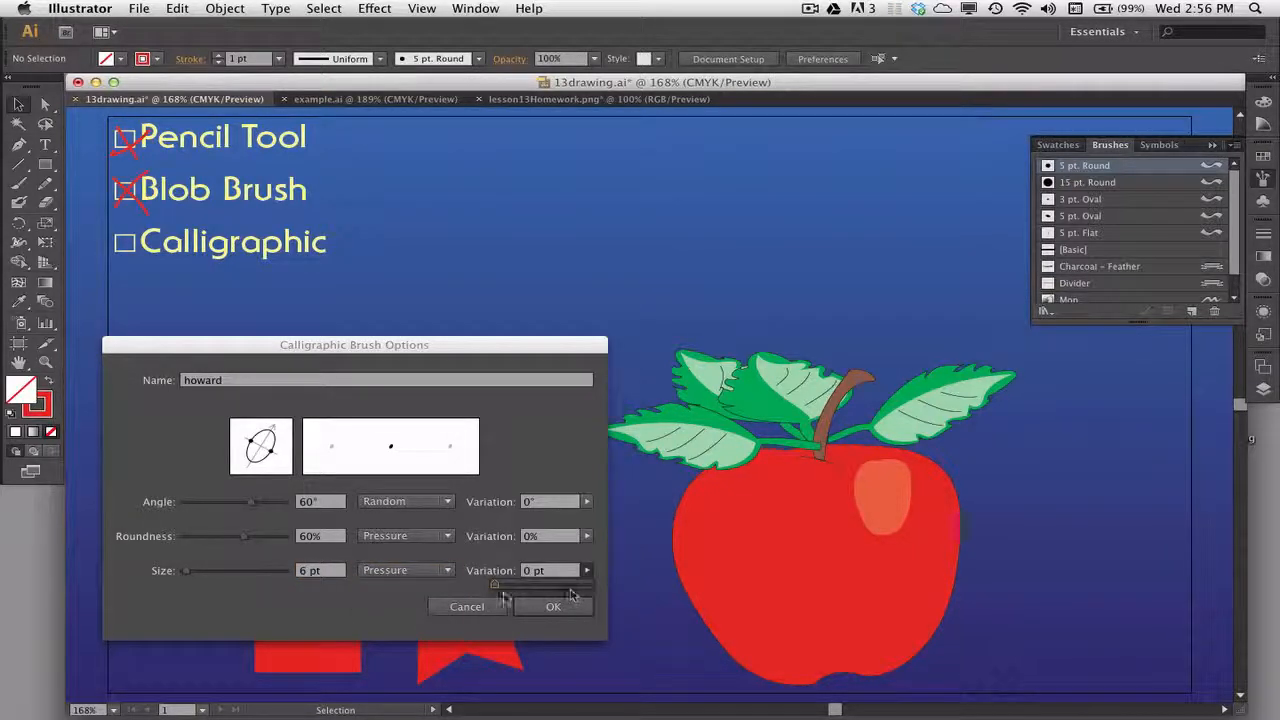
left_click_drag(503, 592, 590, 588)
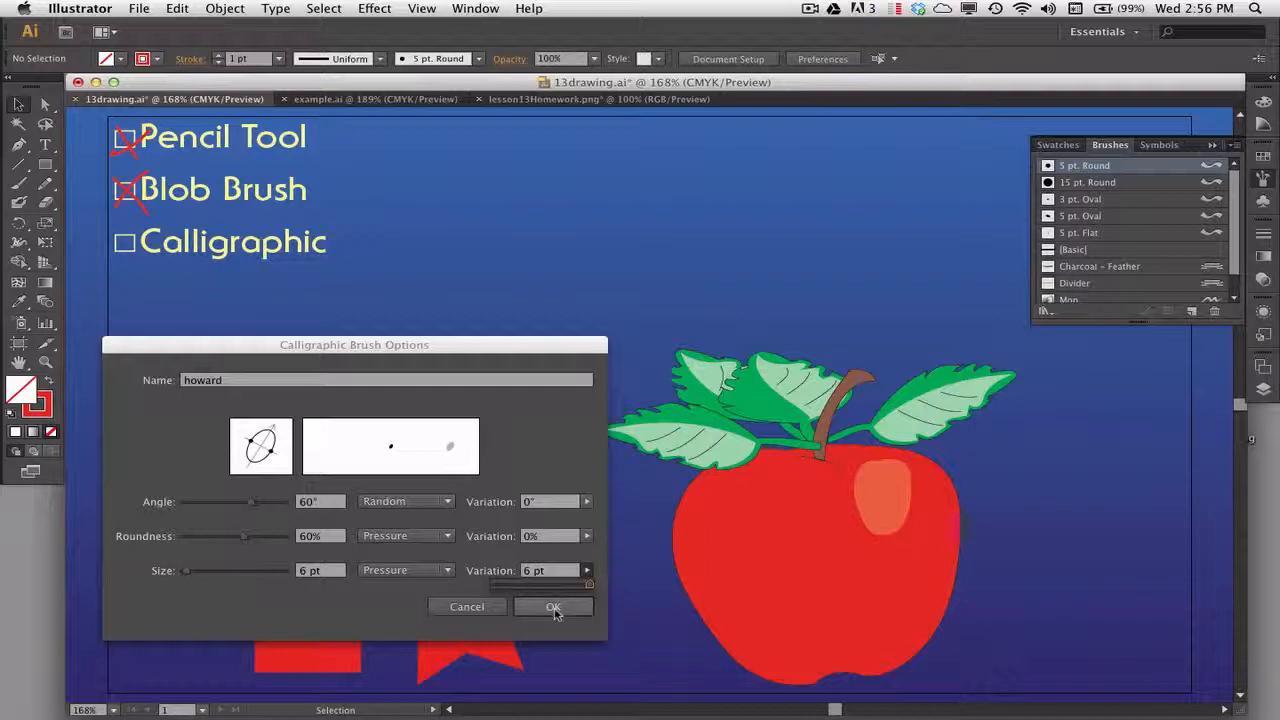
left_click(557, 608)
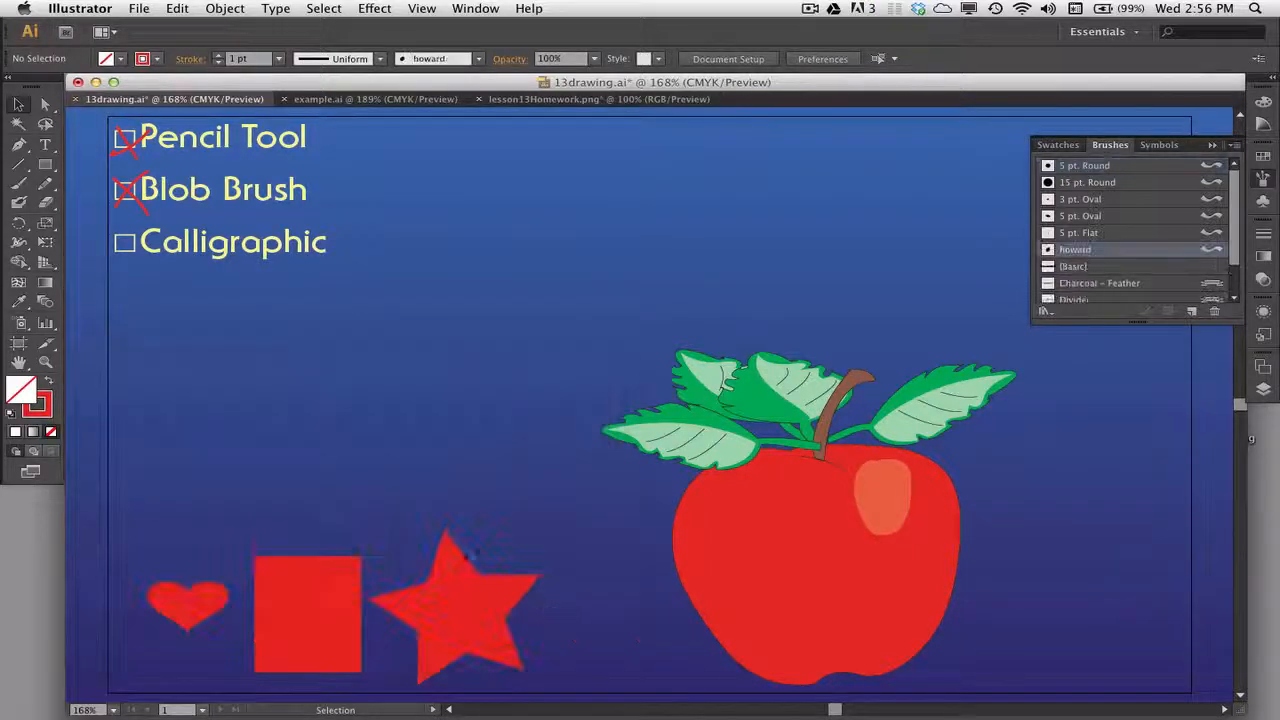
Paint a wavy red stroke with the new calligraphic brush beside the Pencil Tool and Blob Brush checklist items.
key("b")
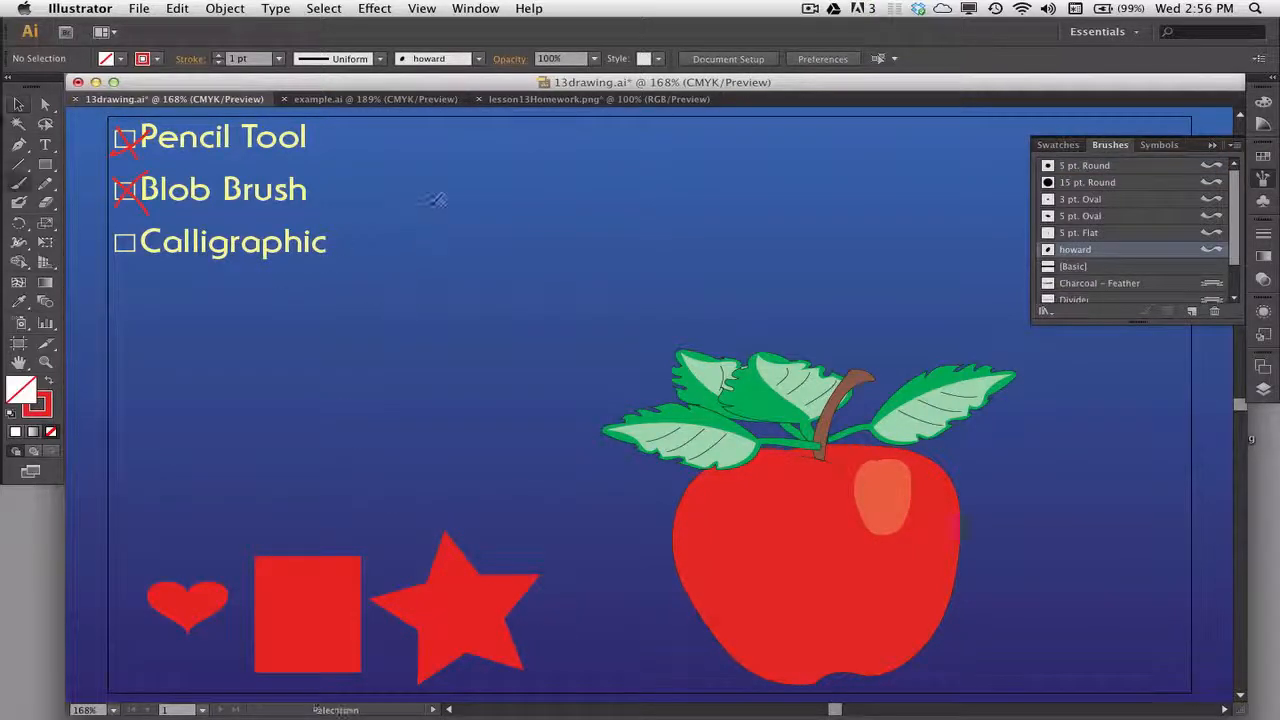
left_click_drag(403, 157, 437, 144)
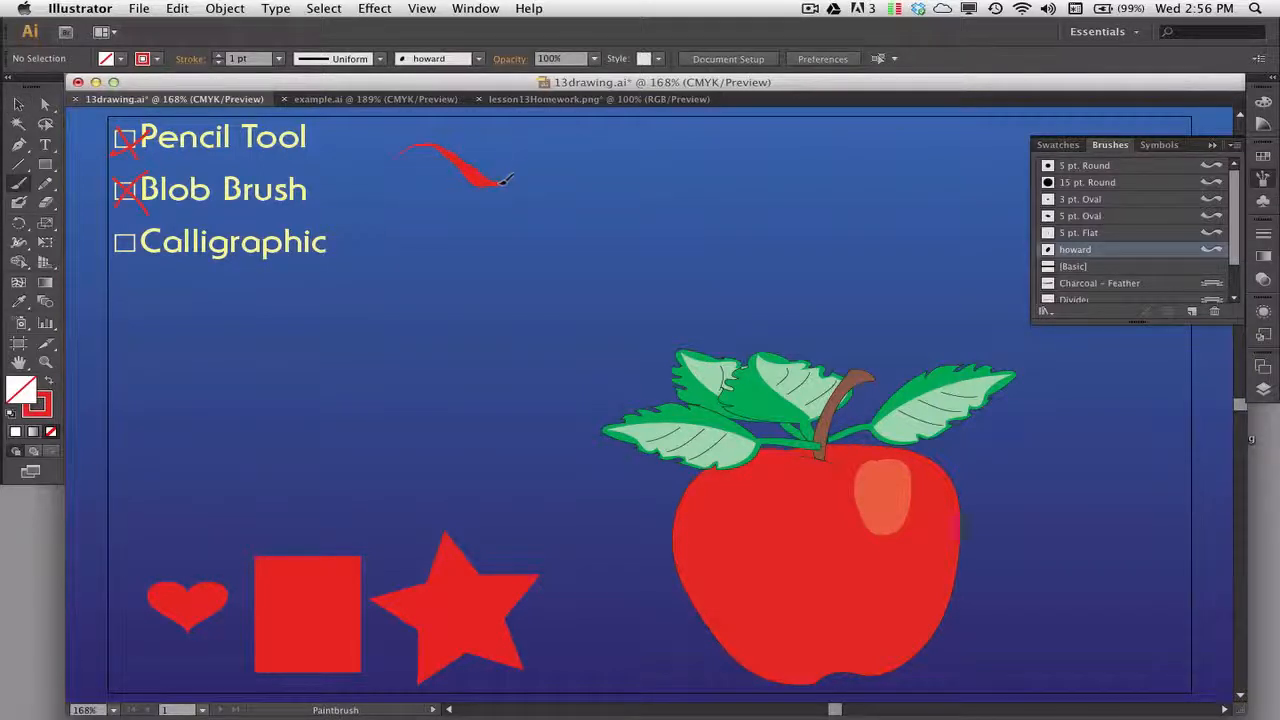
left_click_drag(503, 180, 560, 140)
mouse_move(597, 181)
left_mouse_down()
mouse_move(660, 152)
mouse_move(703, 143)
left_mouse_up()
Select the new wavy stroke and set its stroke weight to 3 pt.
left_click(18, 103)
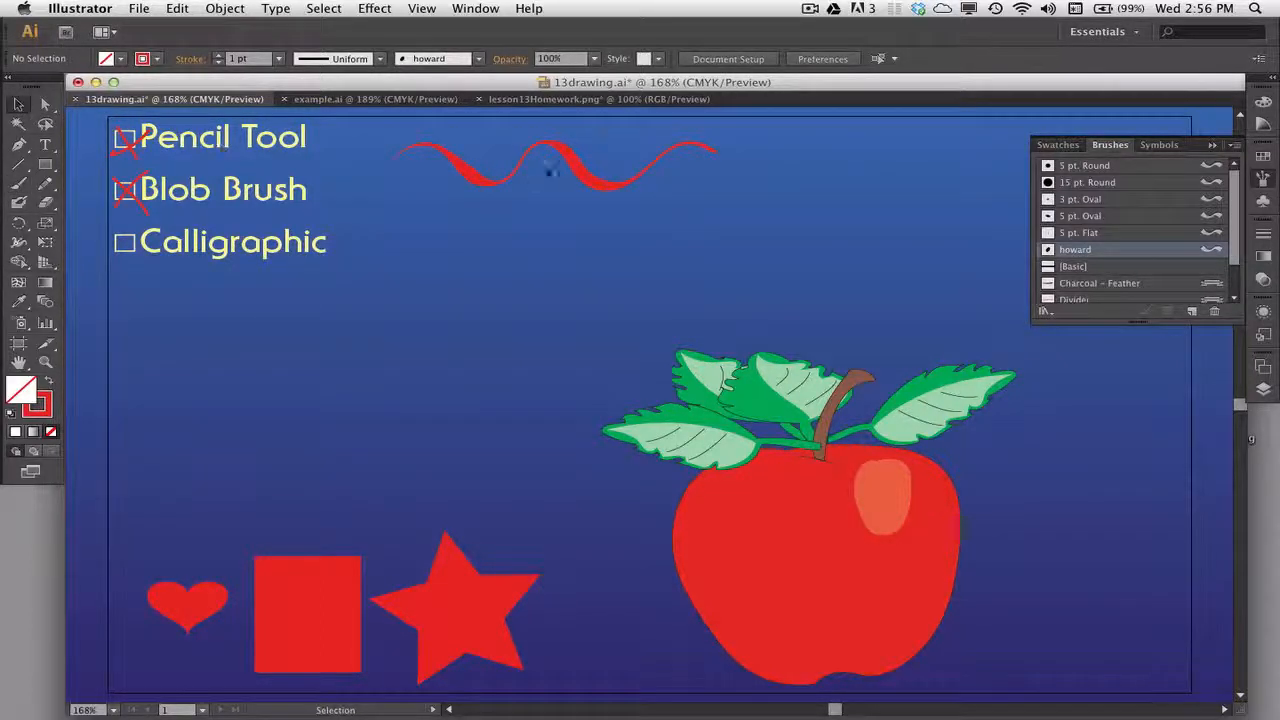
left_click(584, 171)
left_click(584, 171)
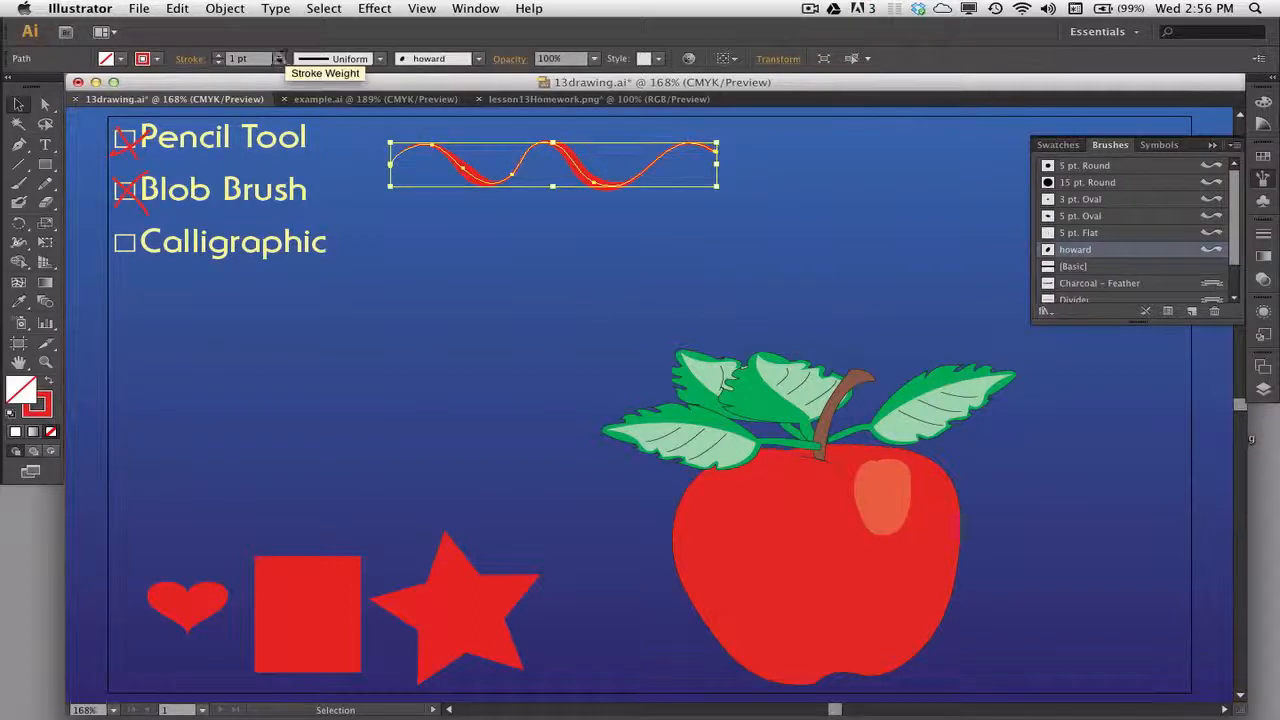
left_click(279, 58)
left_click(303, 172)
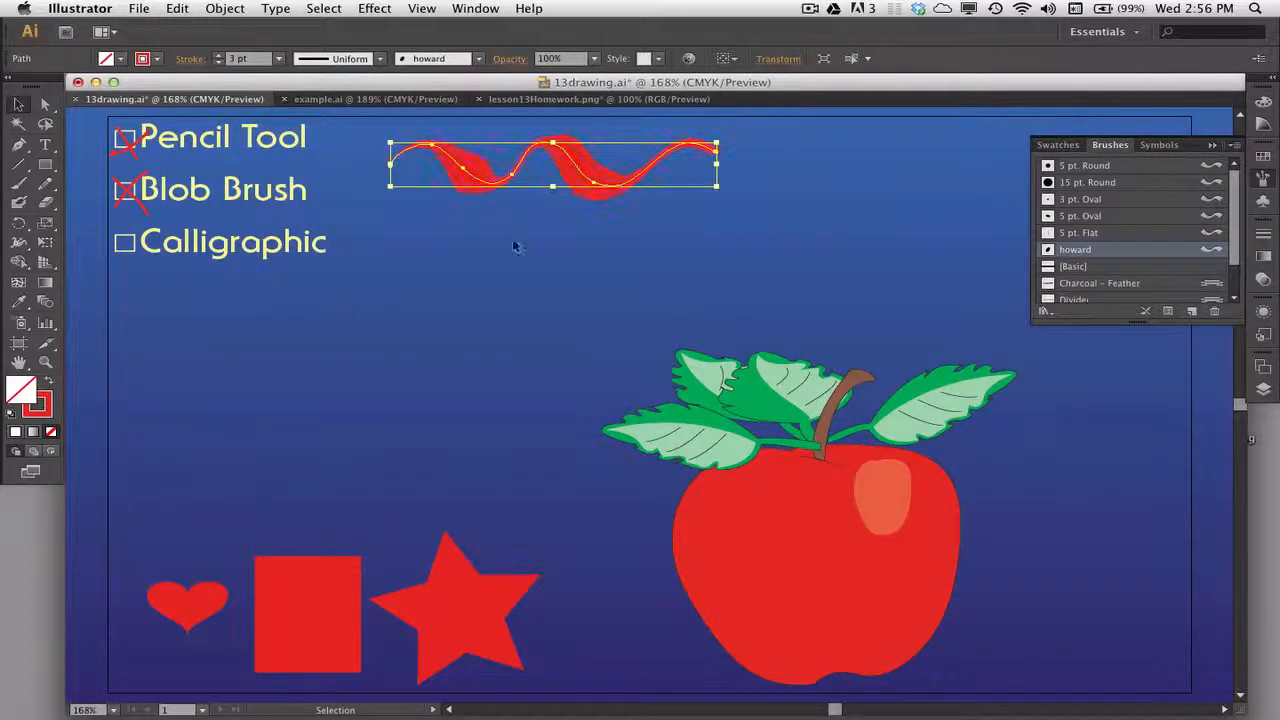
Reduce the selected wavy stroke's weight to 2 pt, then to 0.75 pt, and deselect it.
left_click(279, 58)
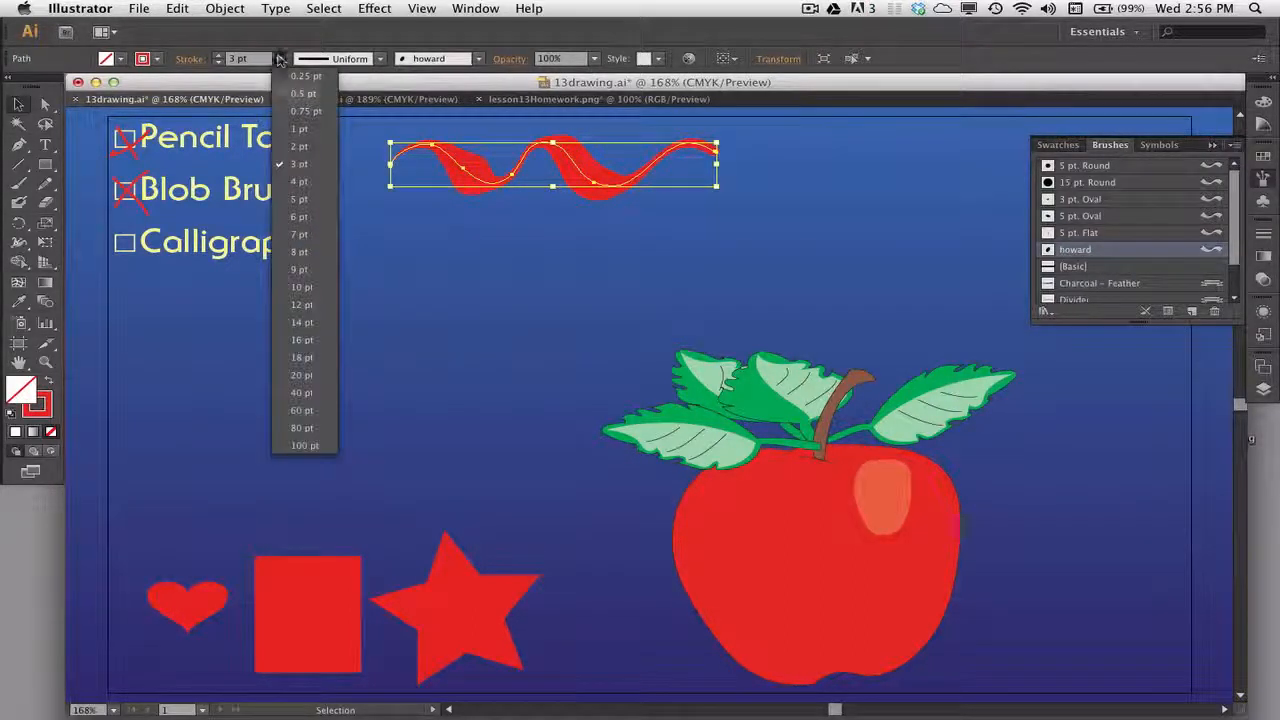
left_click(305, 147)
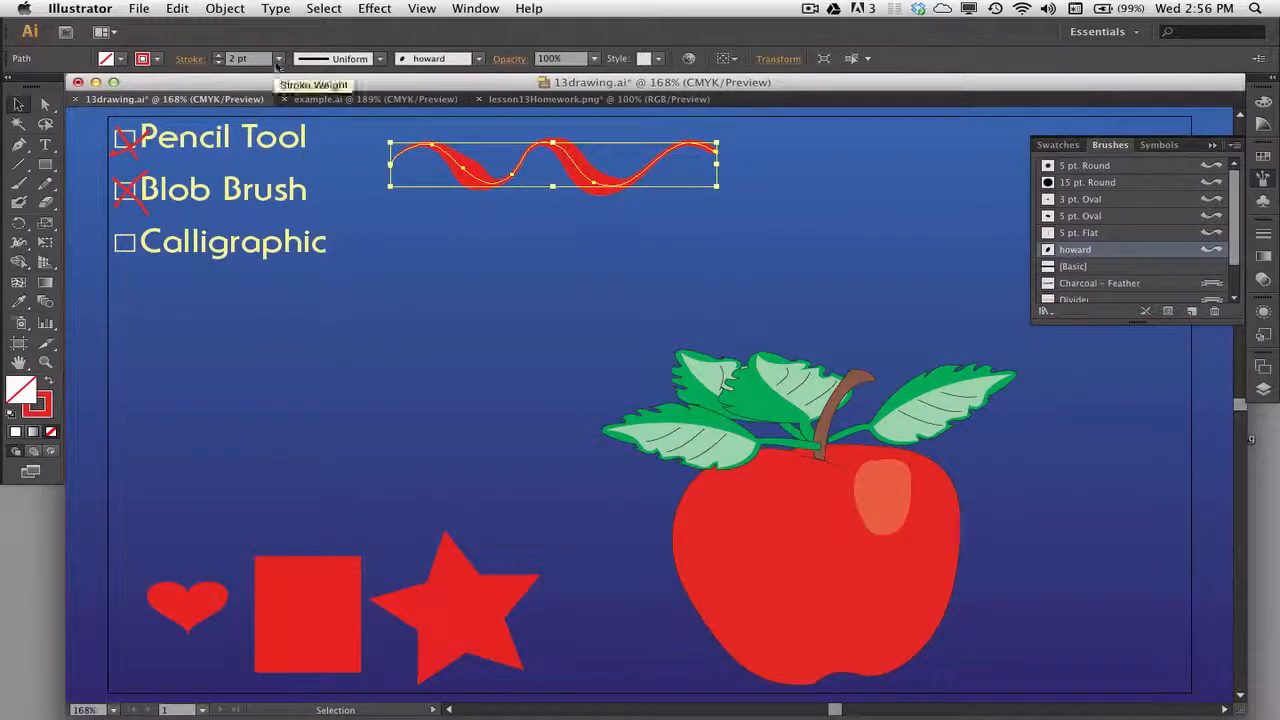
left_click(279, 58)
left_click(298, 103)
left_click(617, 258)
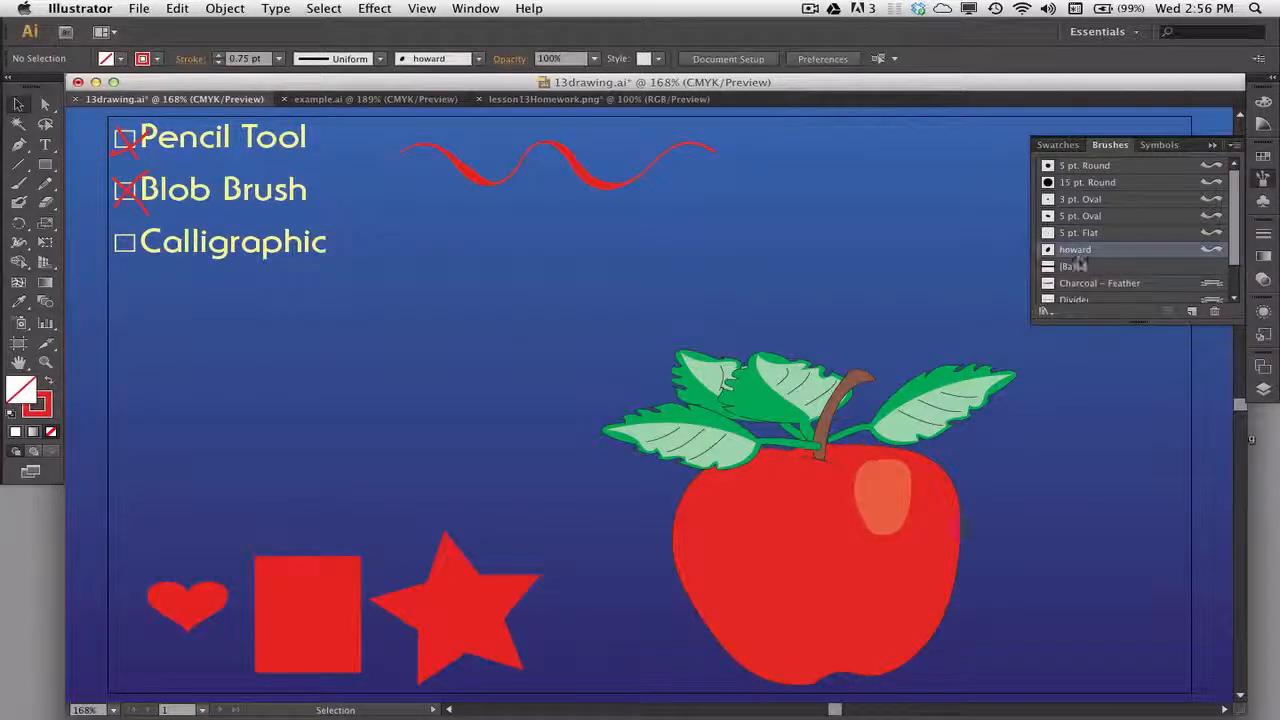
Start a new calligraphic brush and name it medium.
left_click(1236, 145)
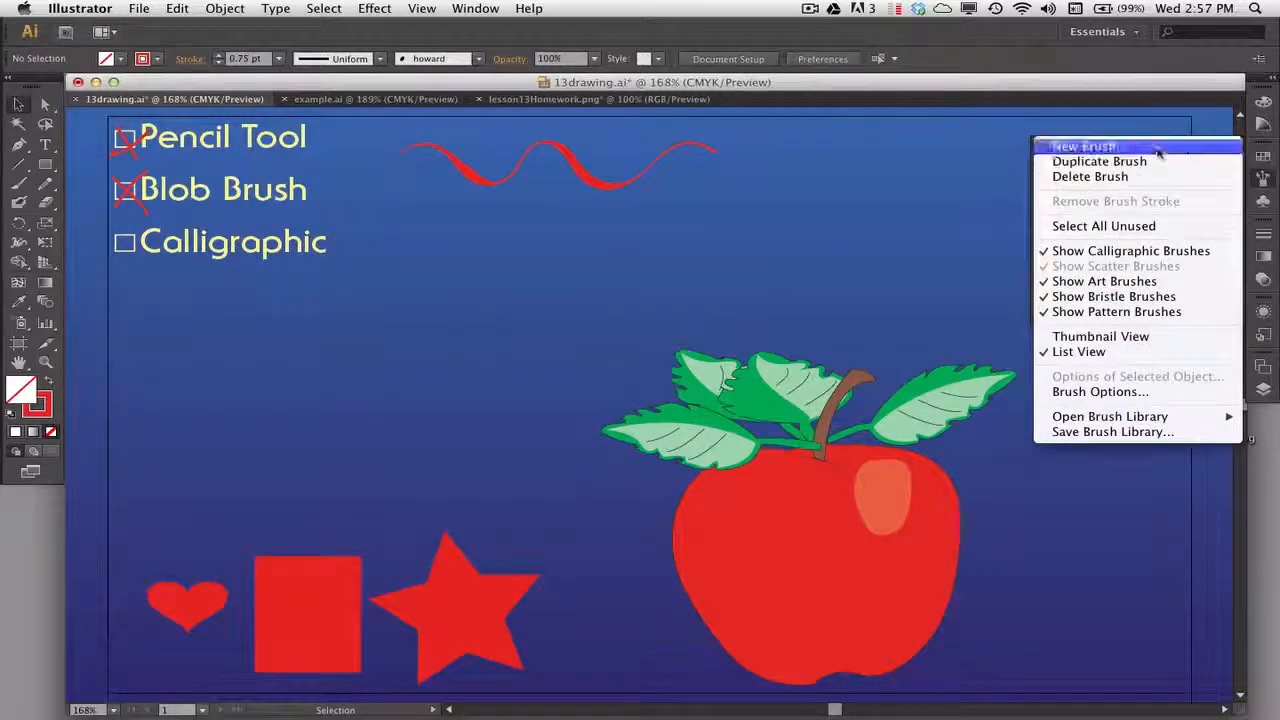
left_click(1090, 146)
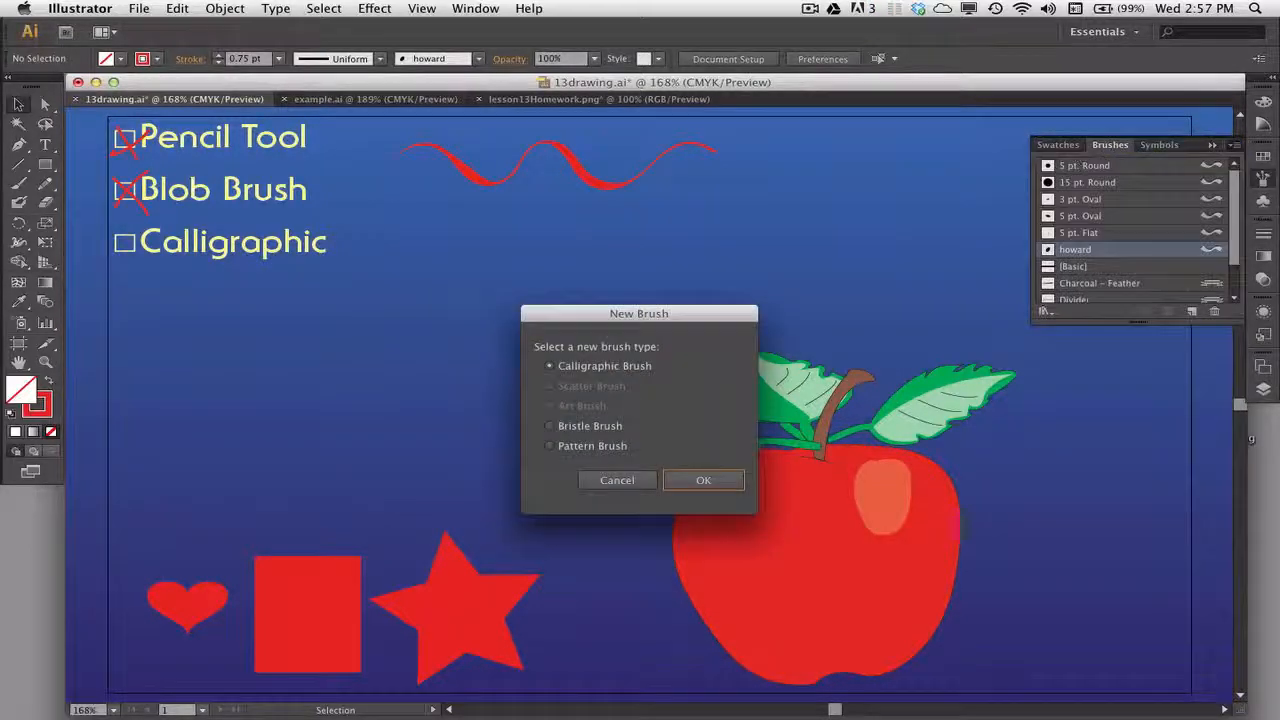
left_click(706, 480)
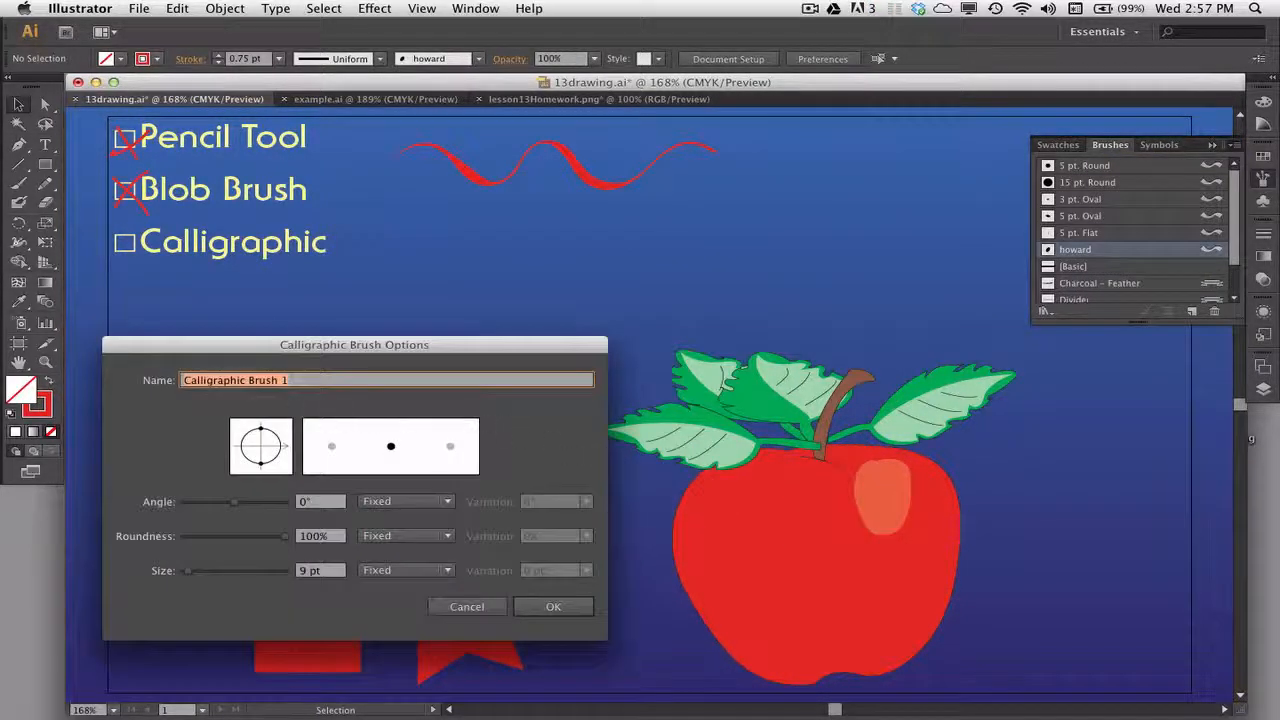
type("medium")
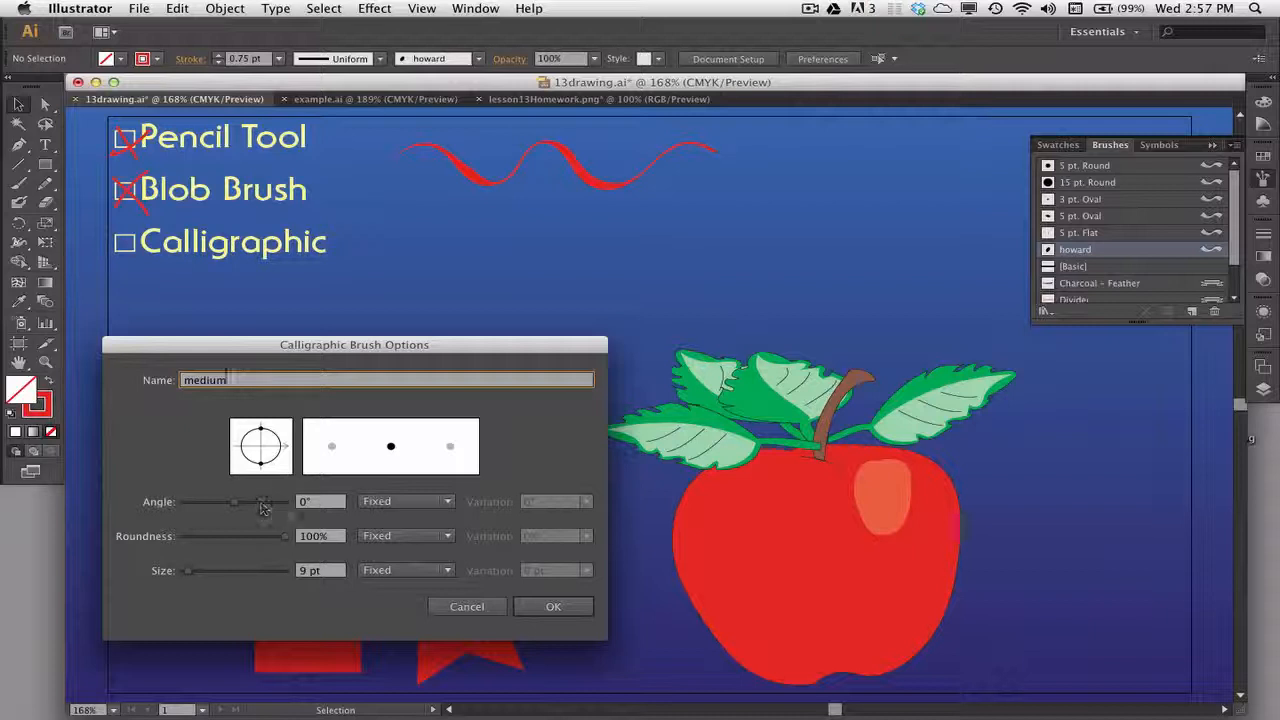
Set the medium brush's angle to 70° and its roundness to 70%.
left_click(306, 502)
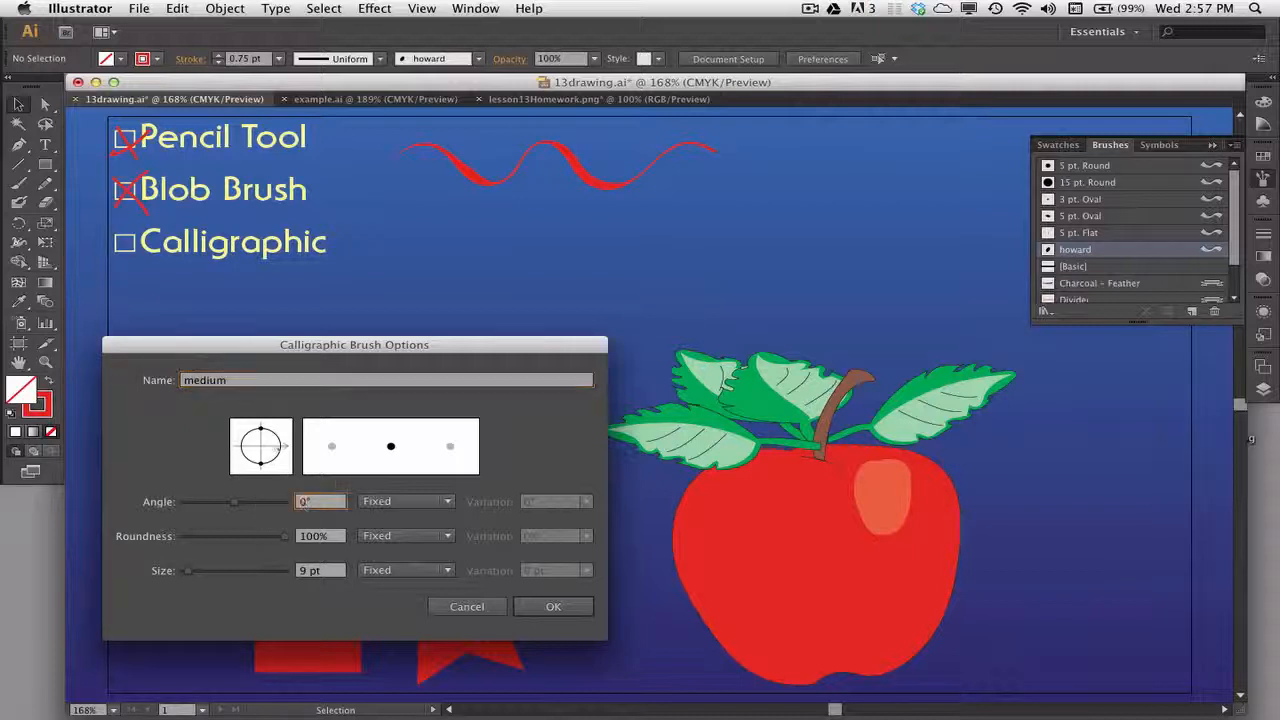
type("70")
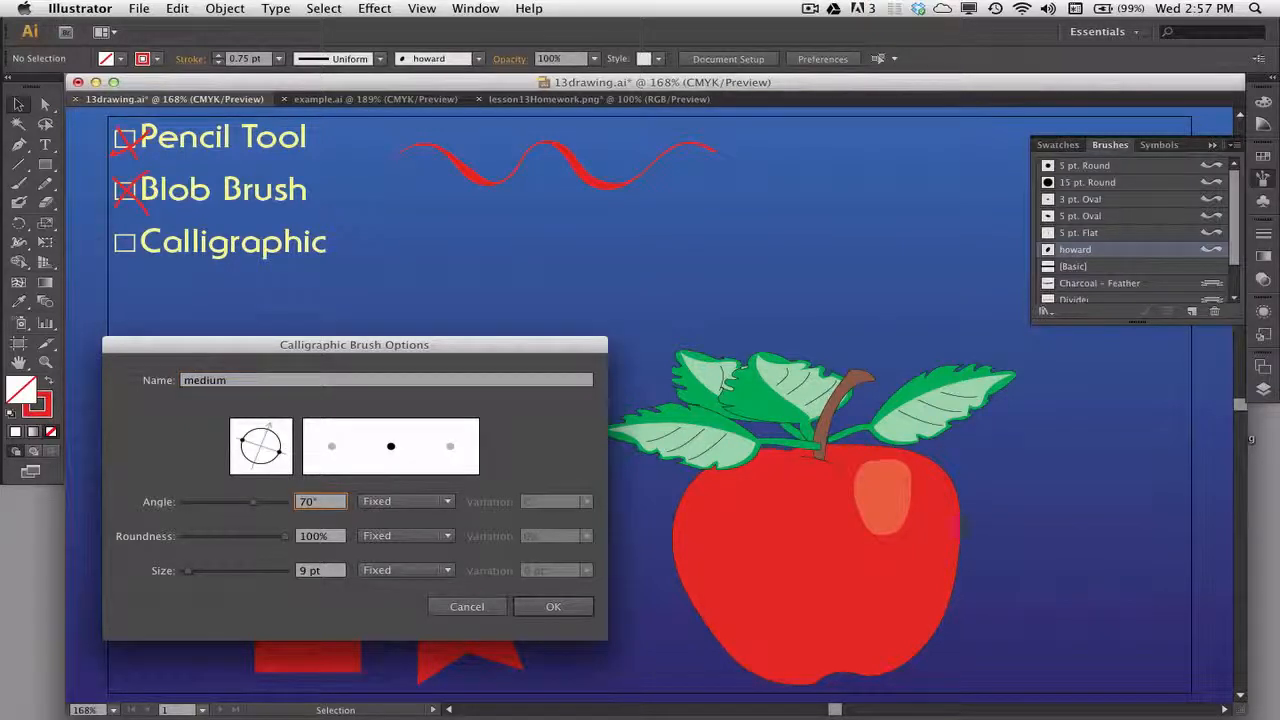
left_click(312, 540)
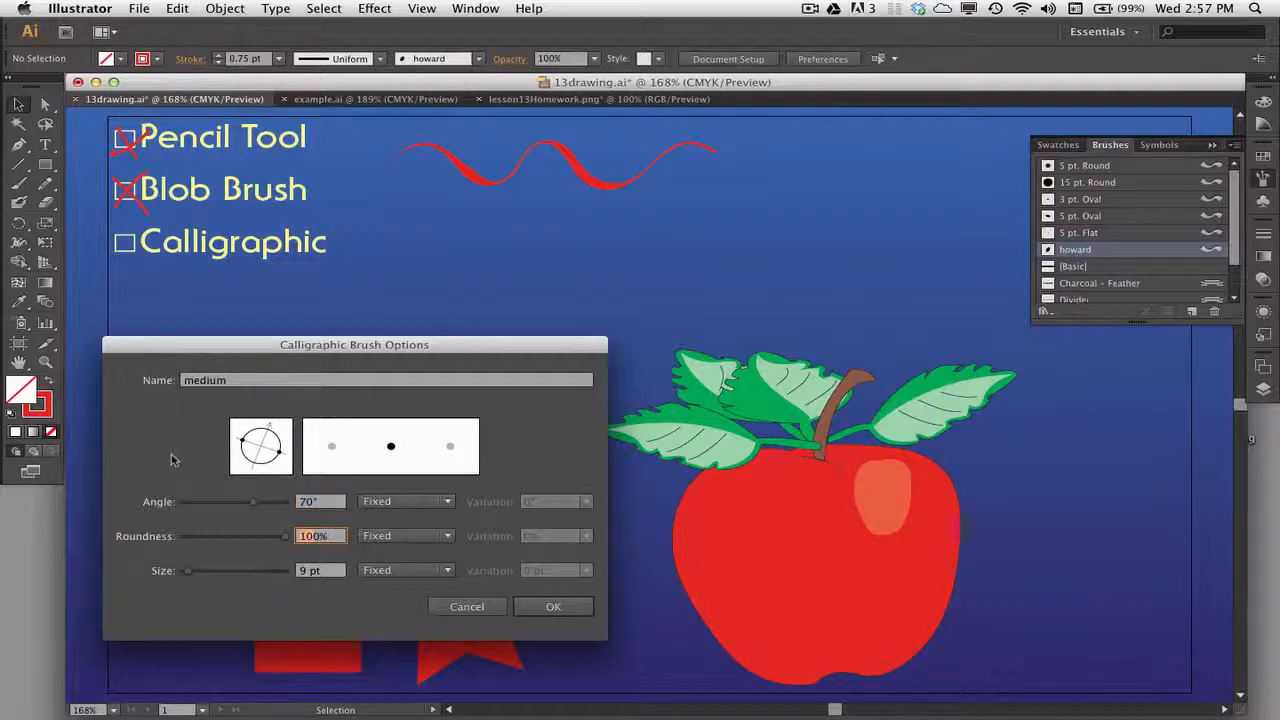
type("70")
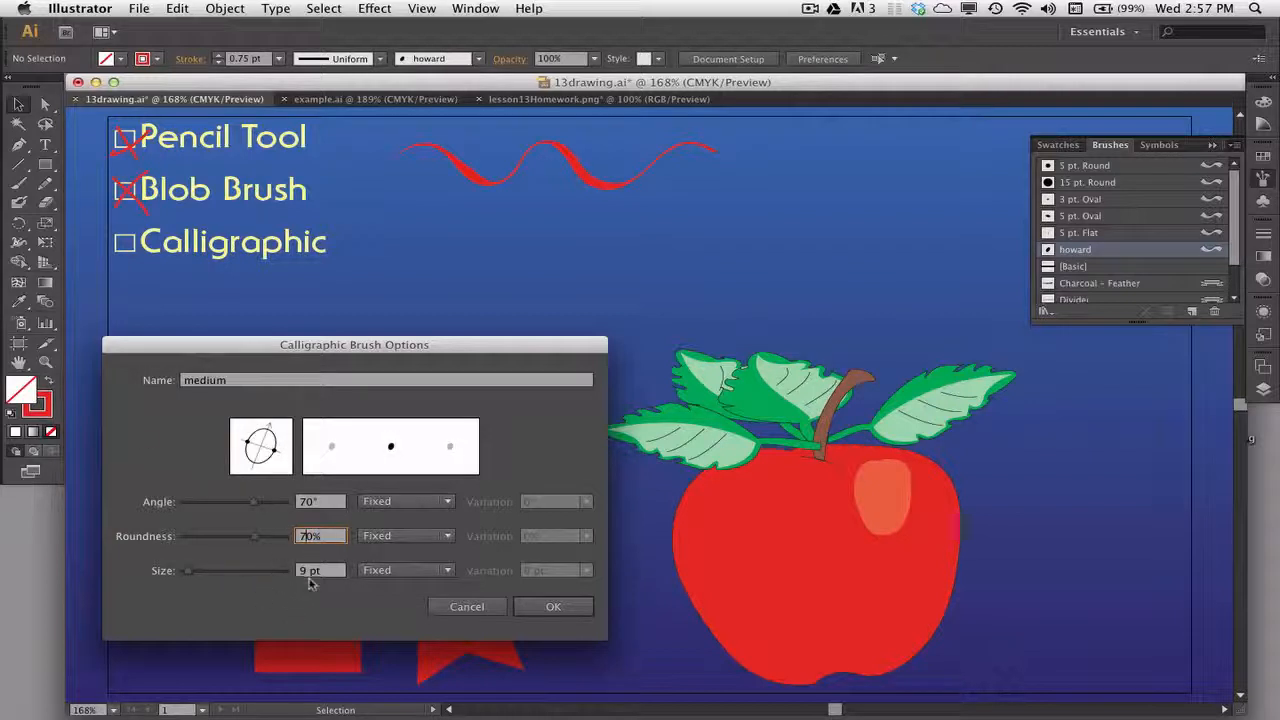
Set the medium brush's size to 3 pt controlled by Pressure with a 2.5 pt variation, and create the brush.
double_click(303, 571)
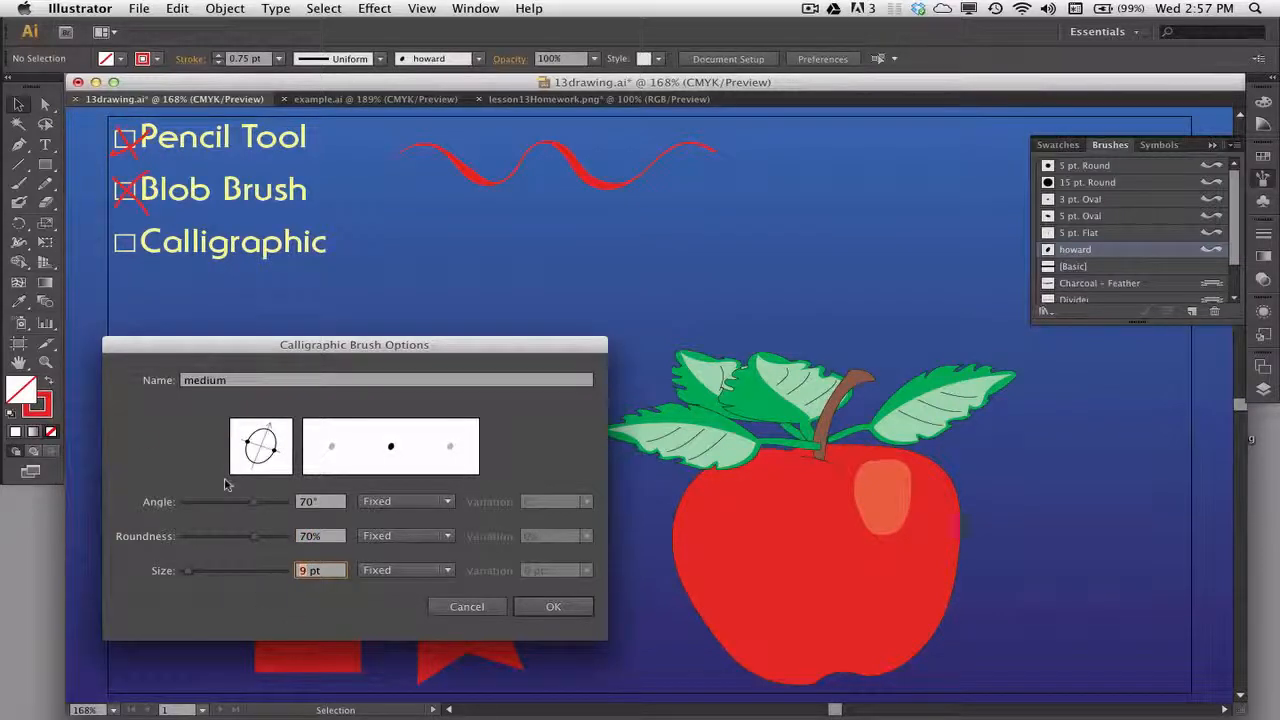
type("3")
left_click(405, 570)
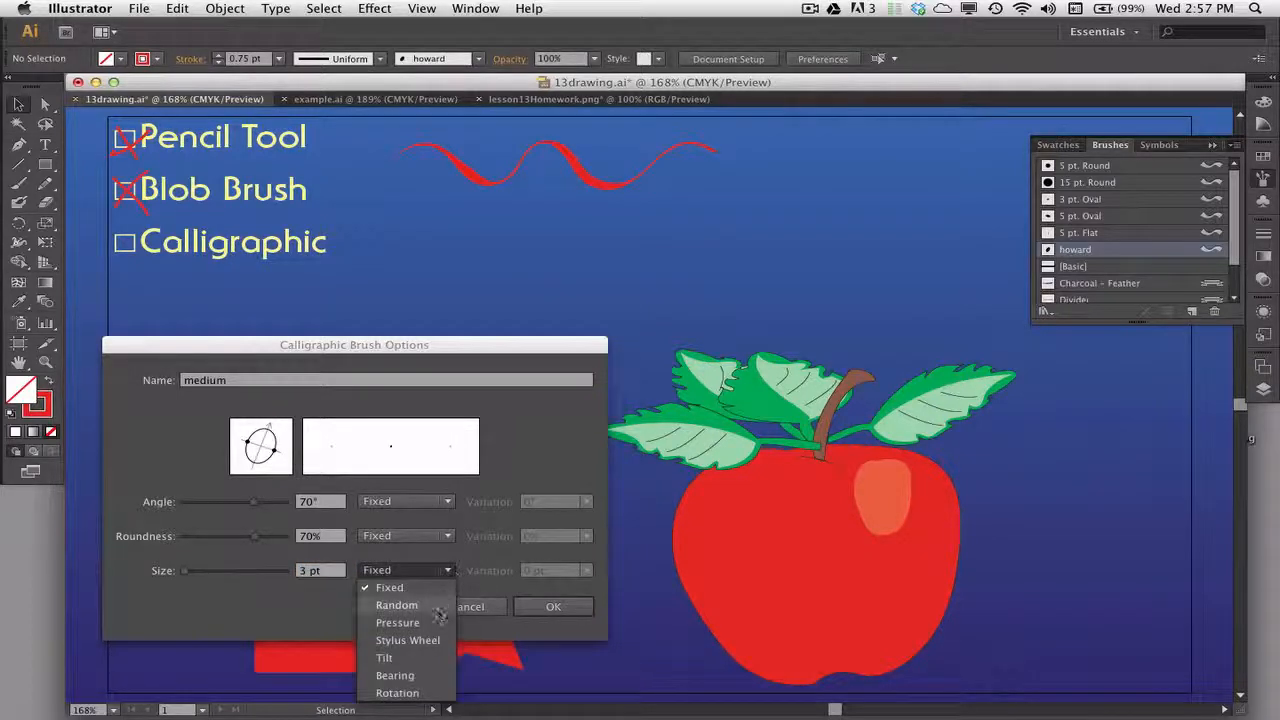
left_click(395, 620)
left_click(538, 570)
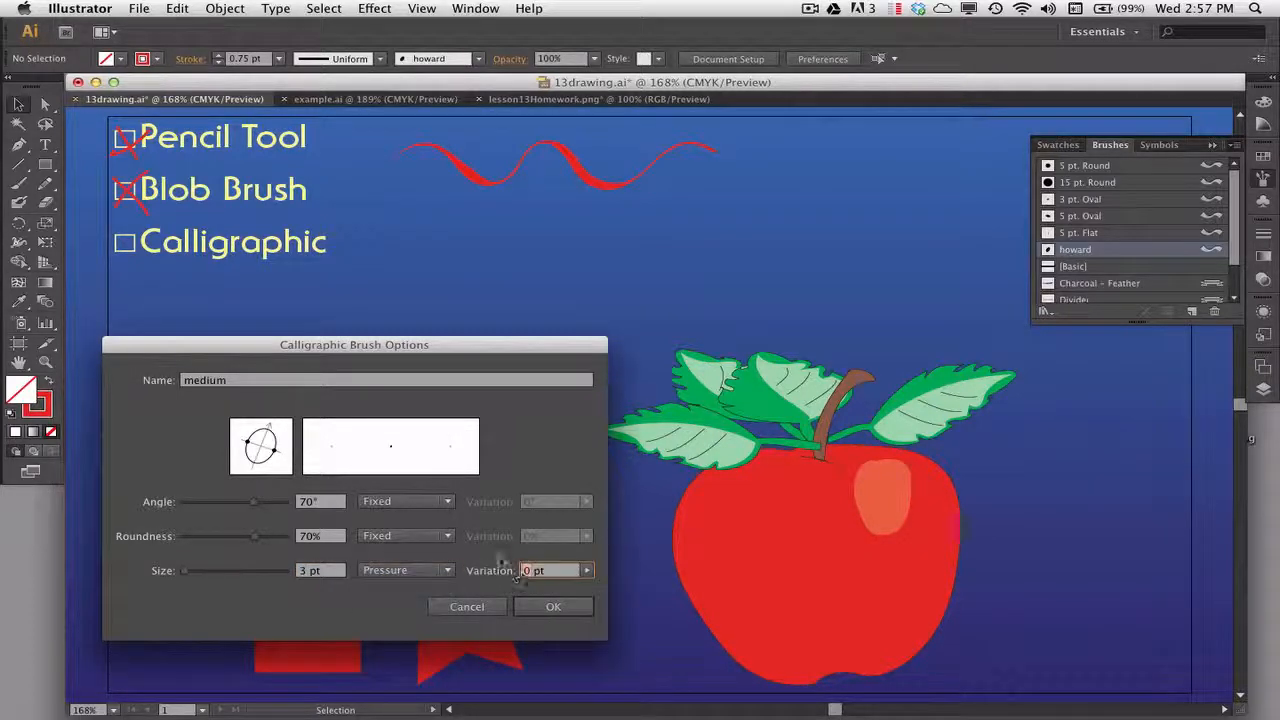
type("2.5")
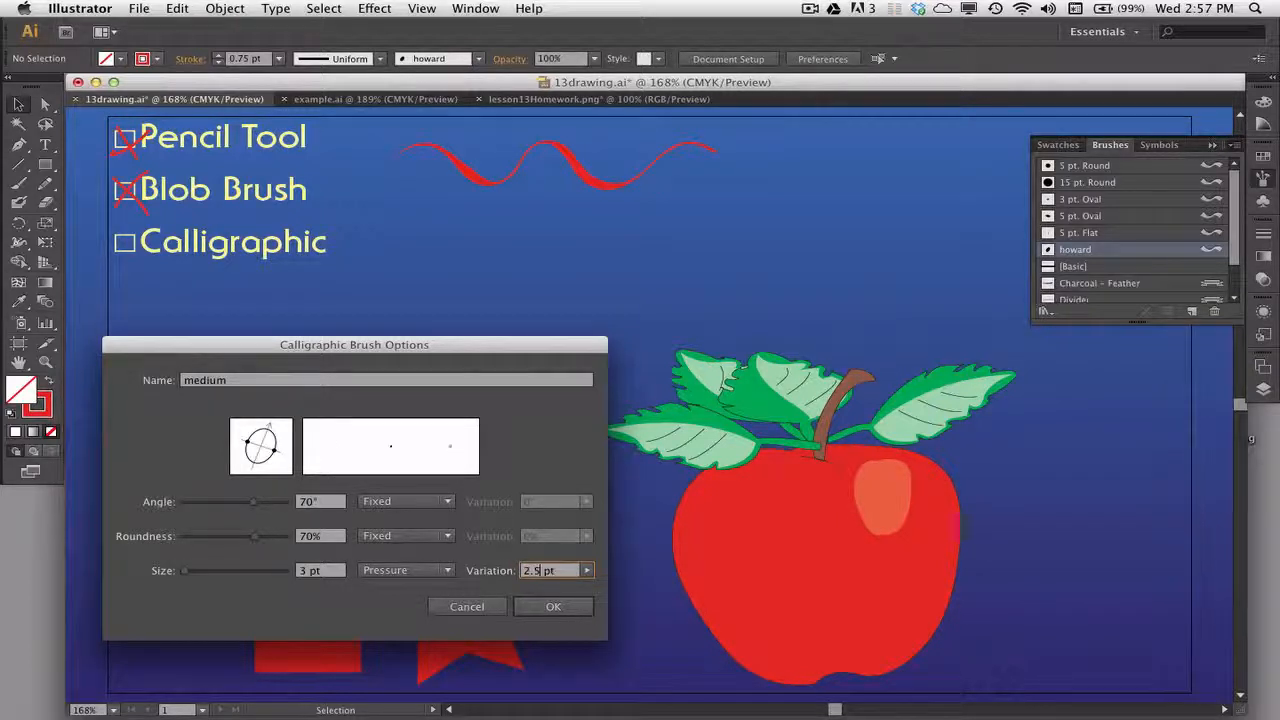
left_click(556, 610)
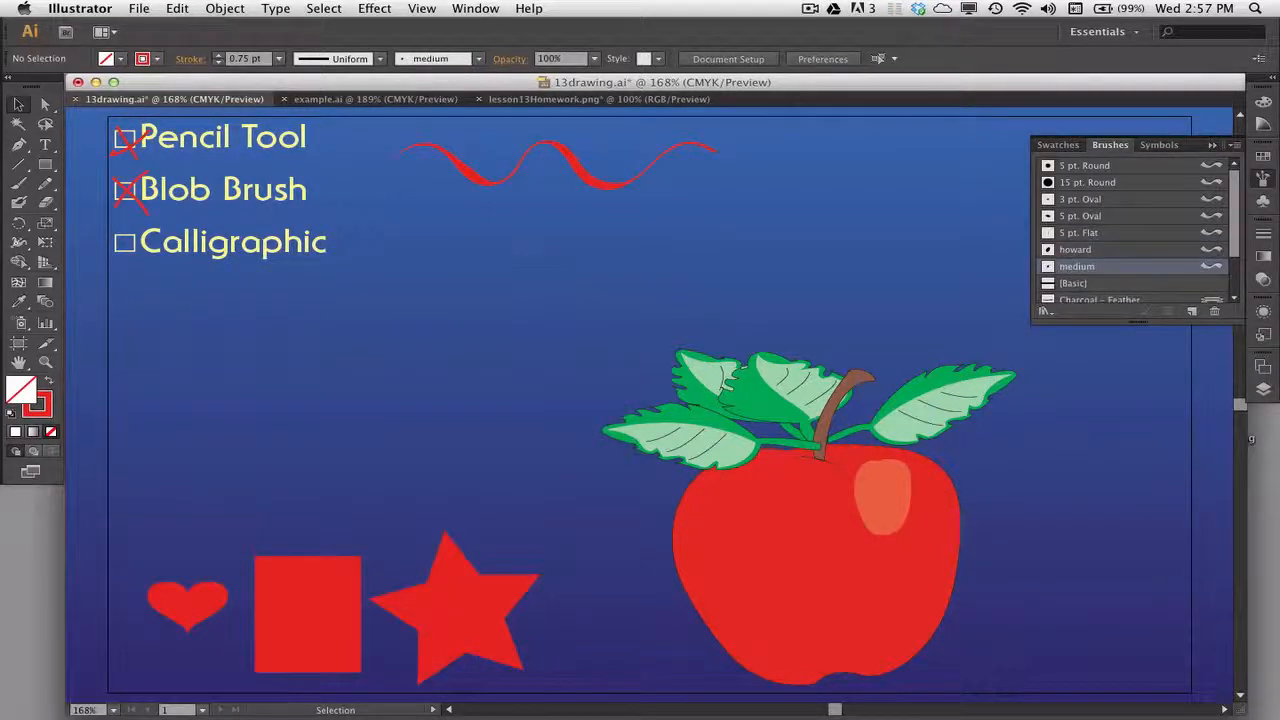
Paint a wavy stroke with the medium brush below the existing wave and another with the first custom brush above it.
left_click(19, 184)
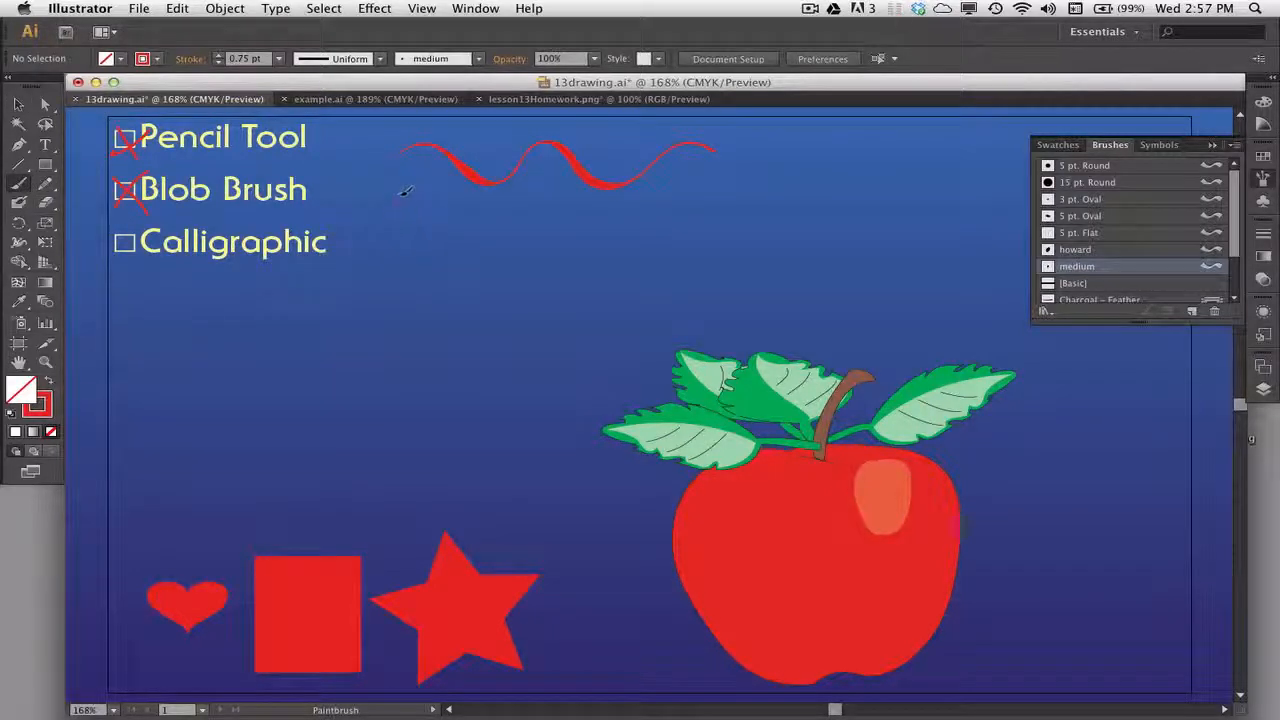
mouse_move(404, 192)
left_mouse_down()
mouse_move(440, 194)
mouse_move(462, 213)
mouse_move(533, 198)
left_mouse_up()
left_click_drag(615, 232, 700, 208)
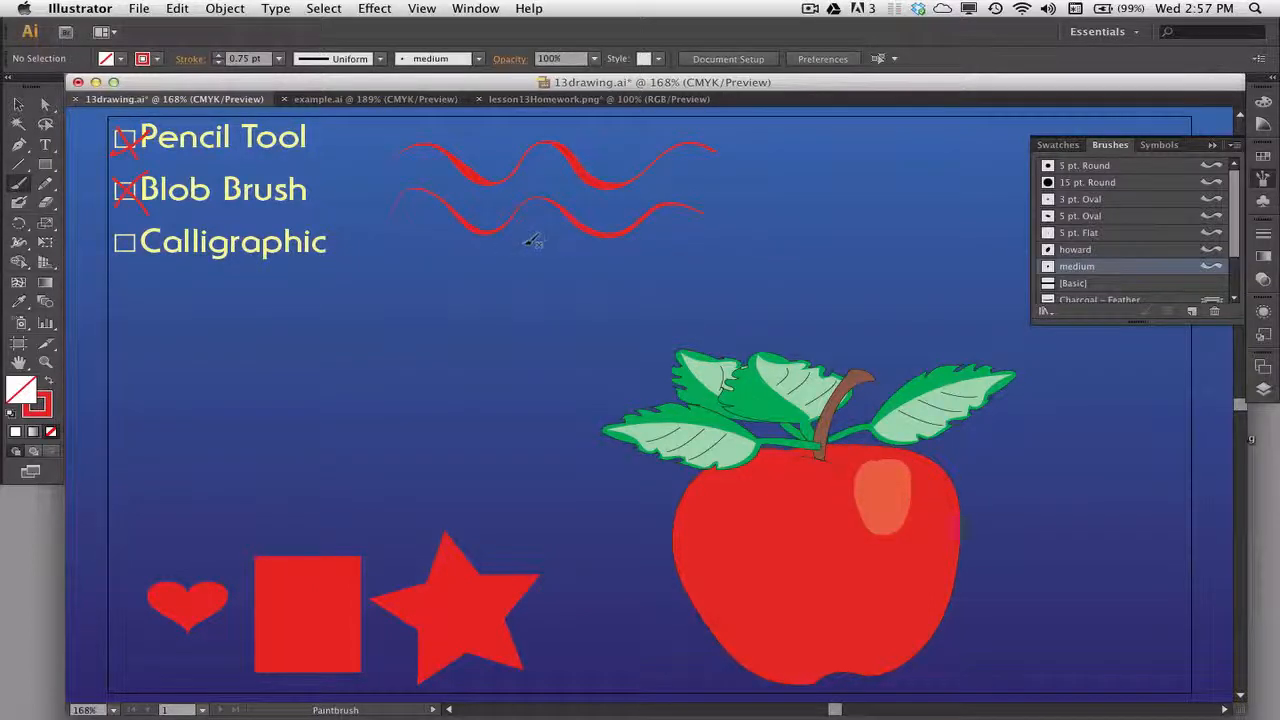
left_click(1076, 249)
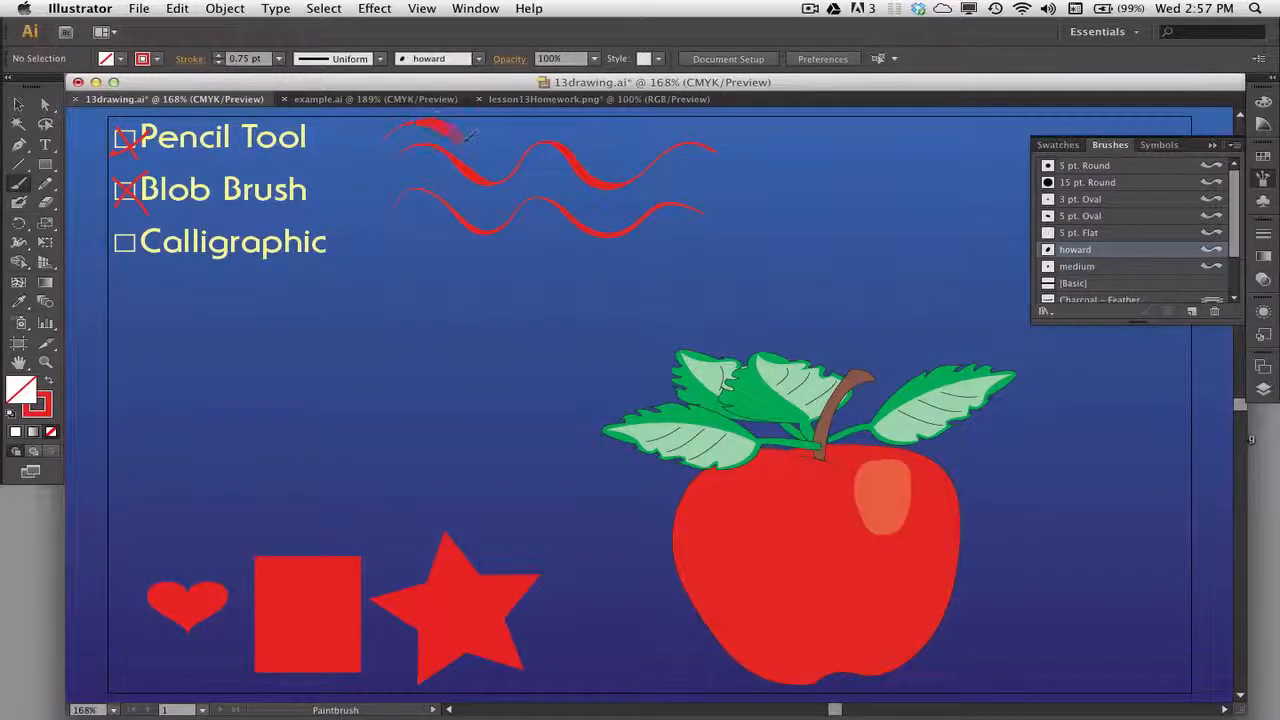
mouse_move(463, 139)
left_mouse_down()
mouse_move(488, 152)
mouse_move(588, 136)
mouse_move(625, 158)
mouse_move(652, 147)
left_mouse_up()
Try erasing across the middle of the wavy strokes with the Eraser Tool.
left_click(45, 201)
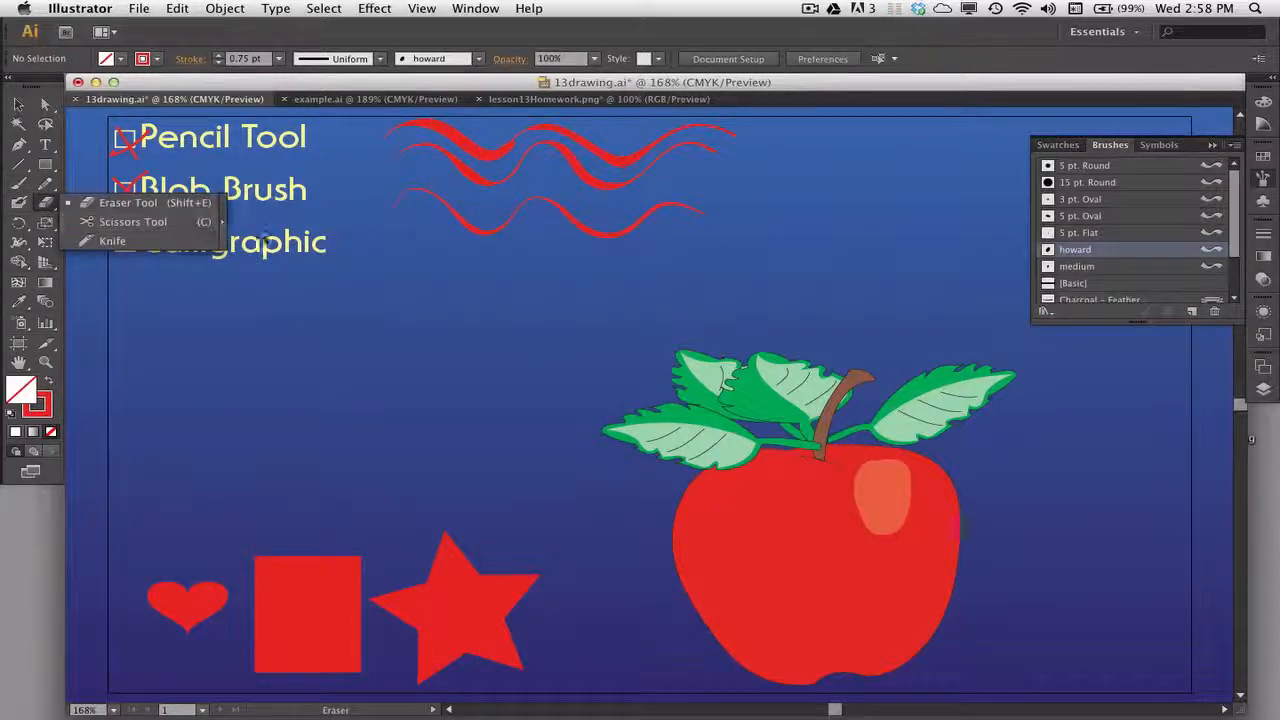
left_click(120, 202)
left_click_drag(527, 183, 506, 171)
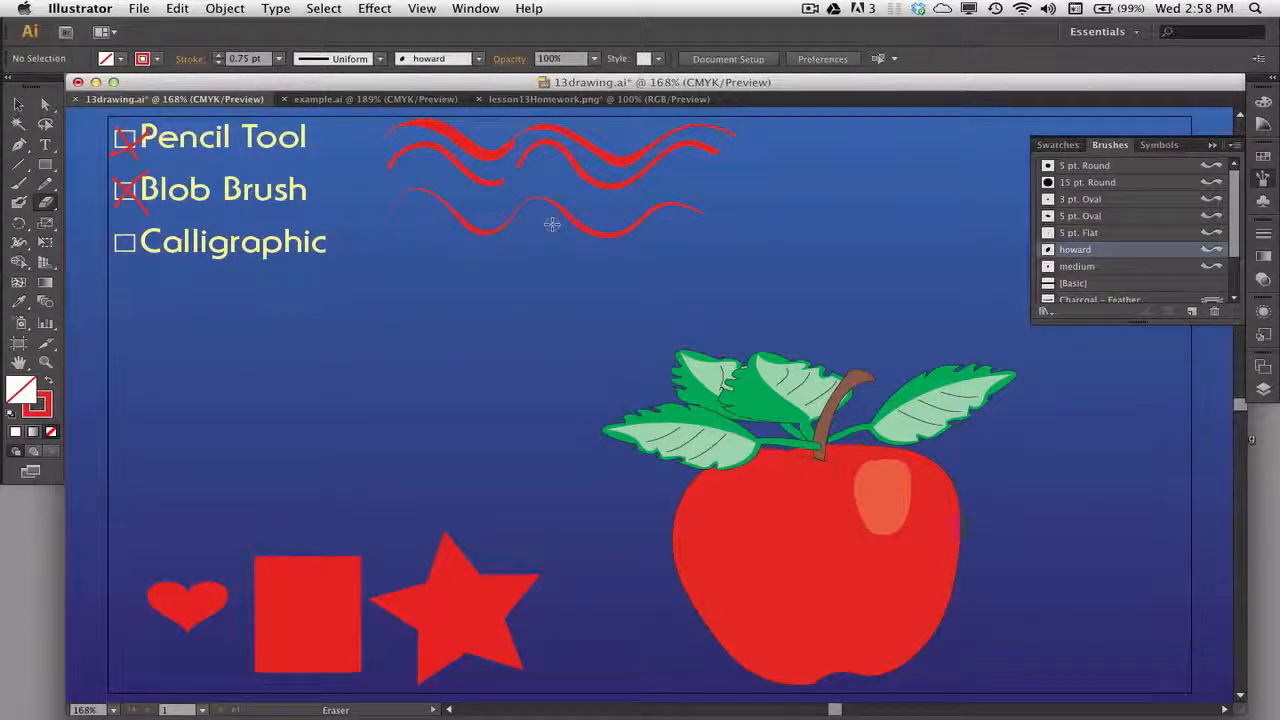
left_click_drag(551, 229, 498, 194)
left_click(568, 232, "super")
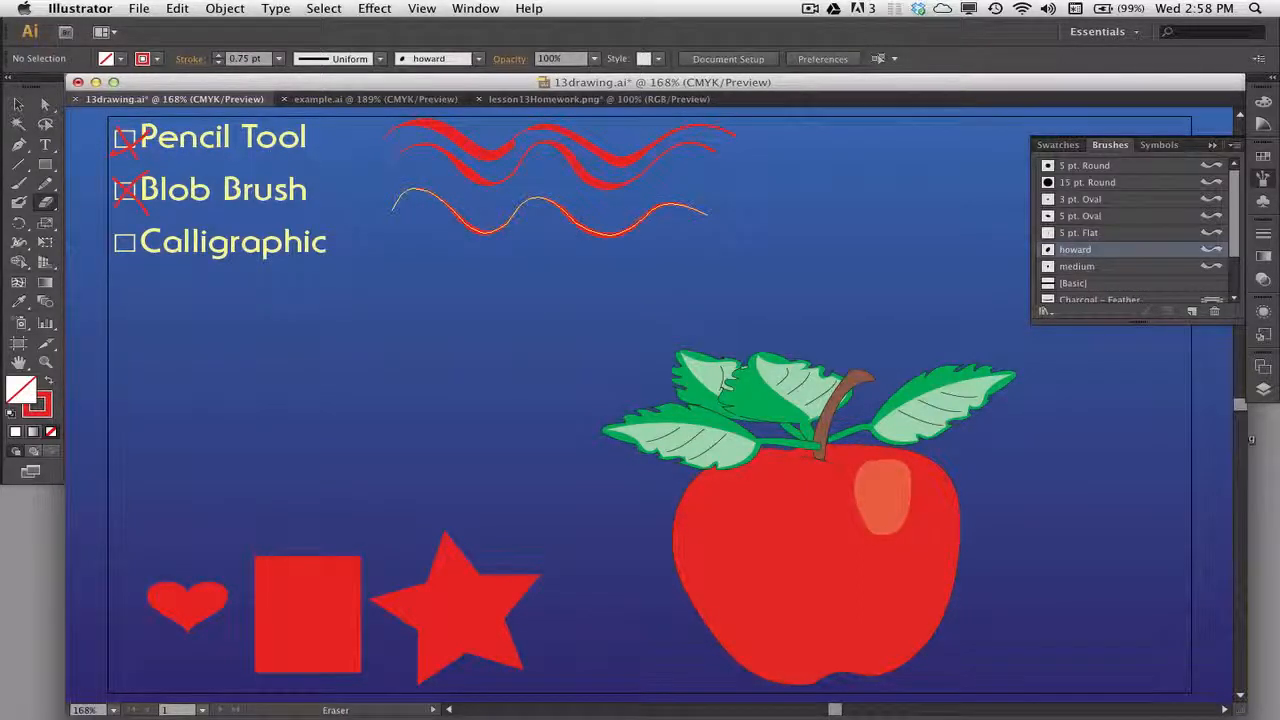
Try to expand the appearance of all three wavy strokes at once.
left_click(18, 104)
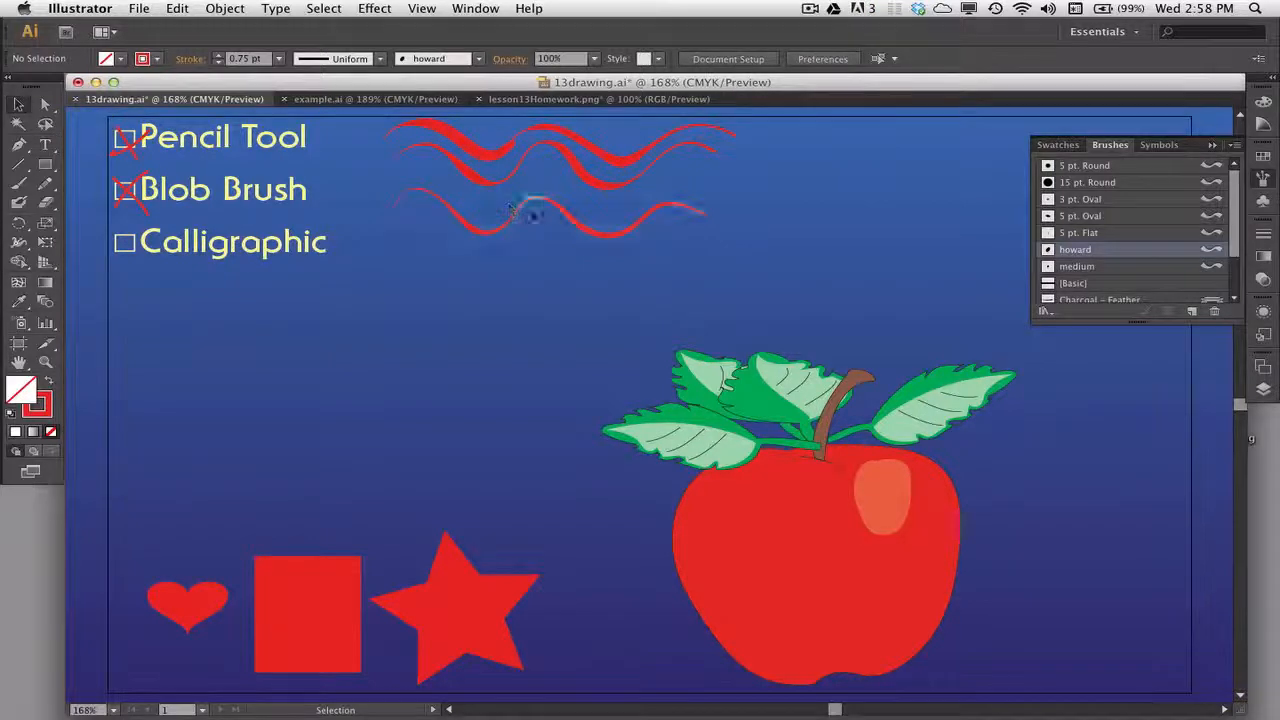
left_click(580, 176)
left_click_drag(380, 250, 723, 157)
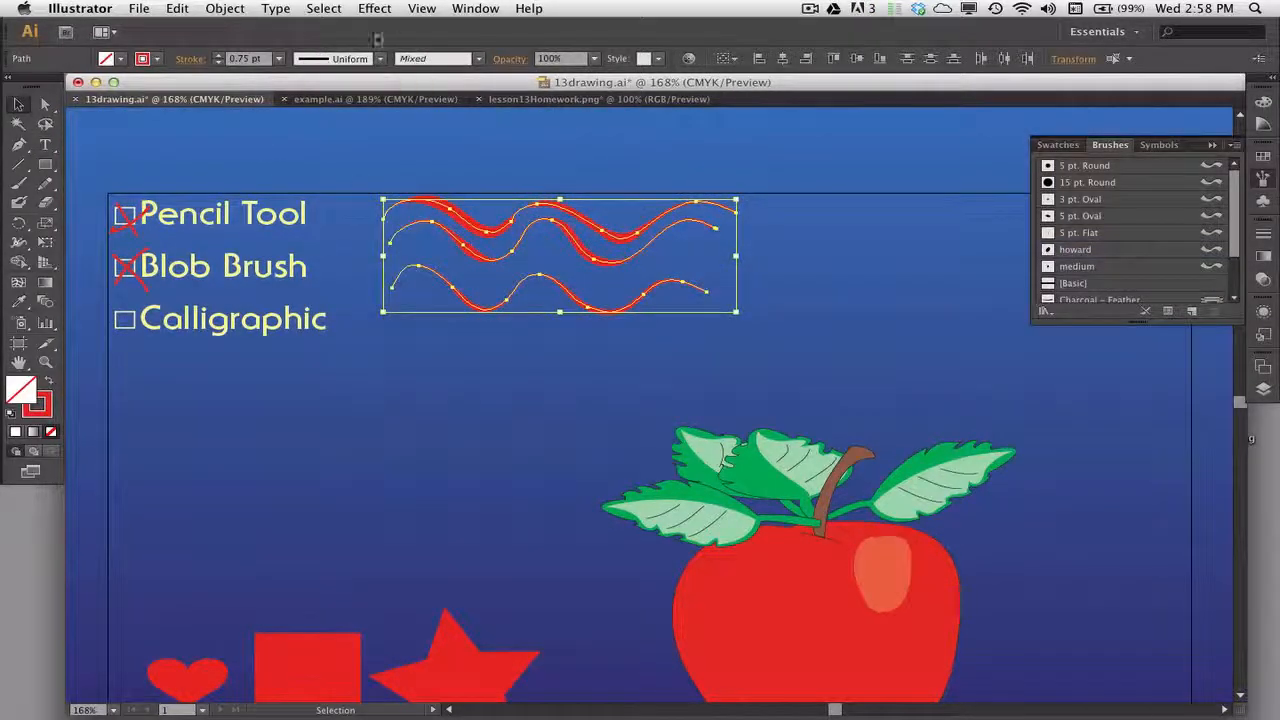
left_click(225, 8)
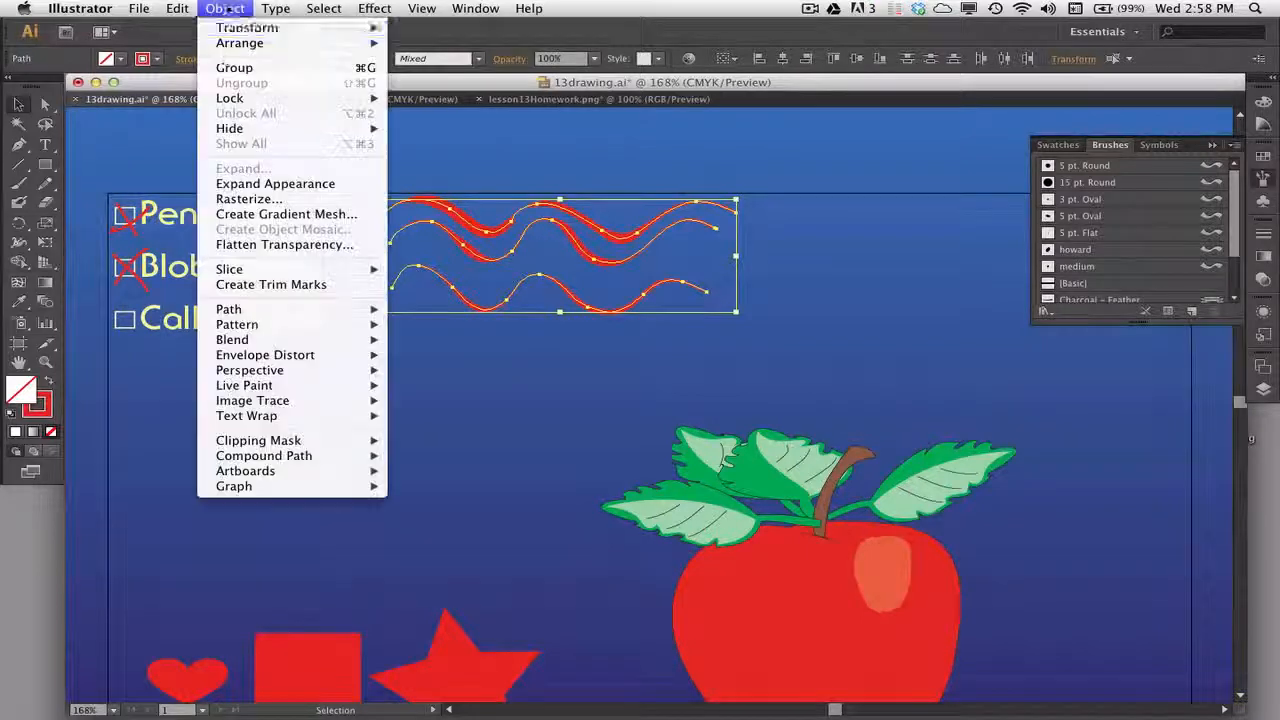
left_click(233, 184)
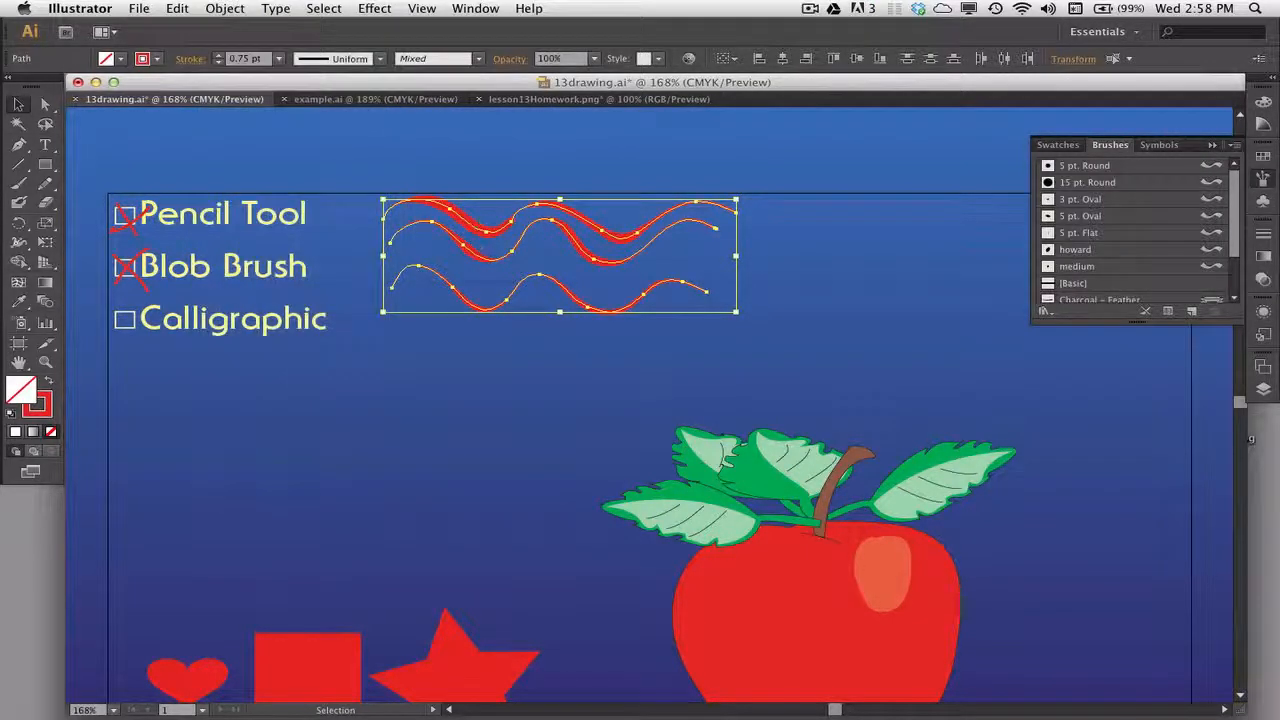
left_click(723, 265)
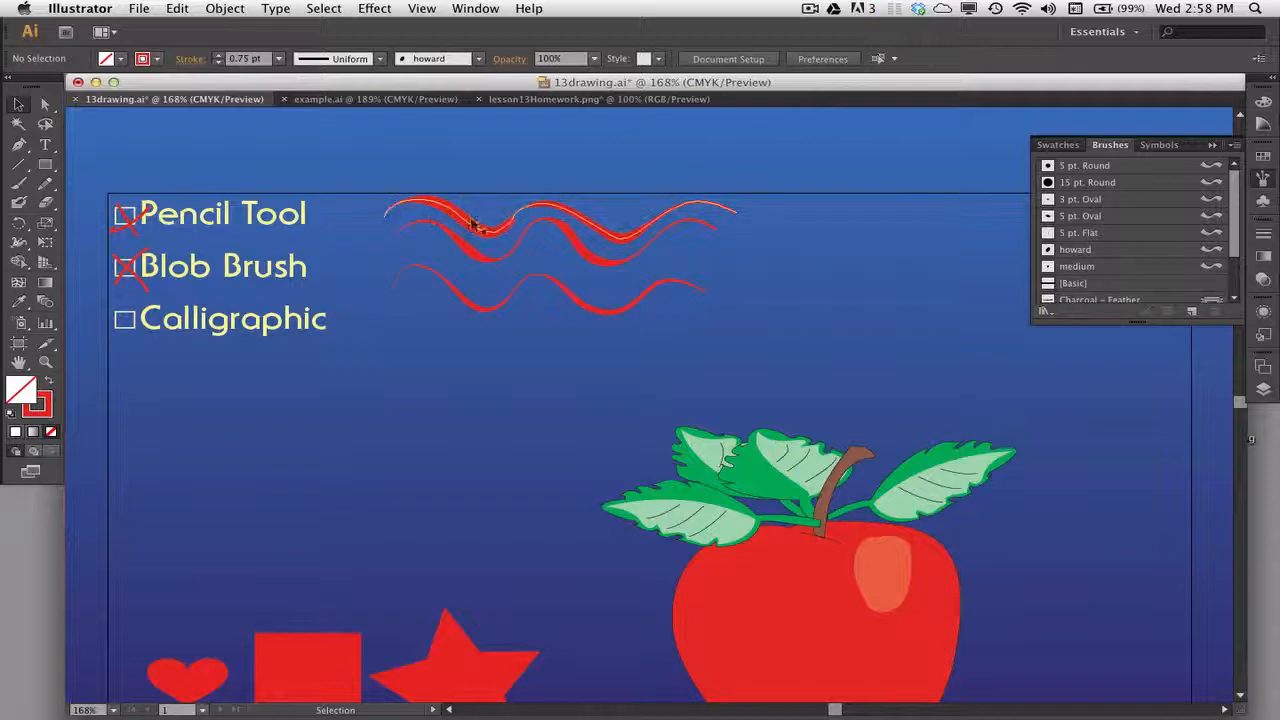
Expand the appearance of the top, middle and bottom wavy strokes one at a time, and deselect.
left_click(486, 230)
left_click(225, 8)
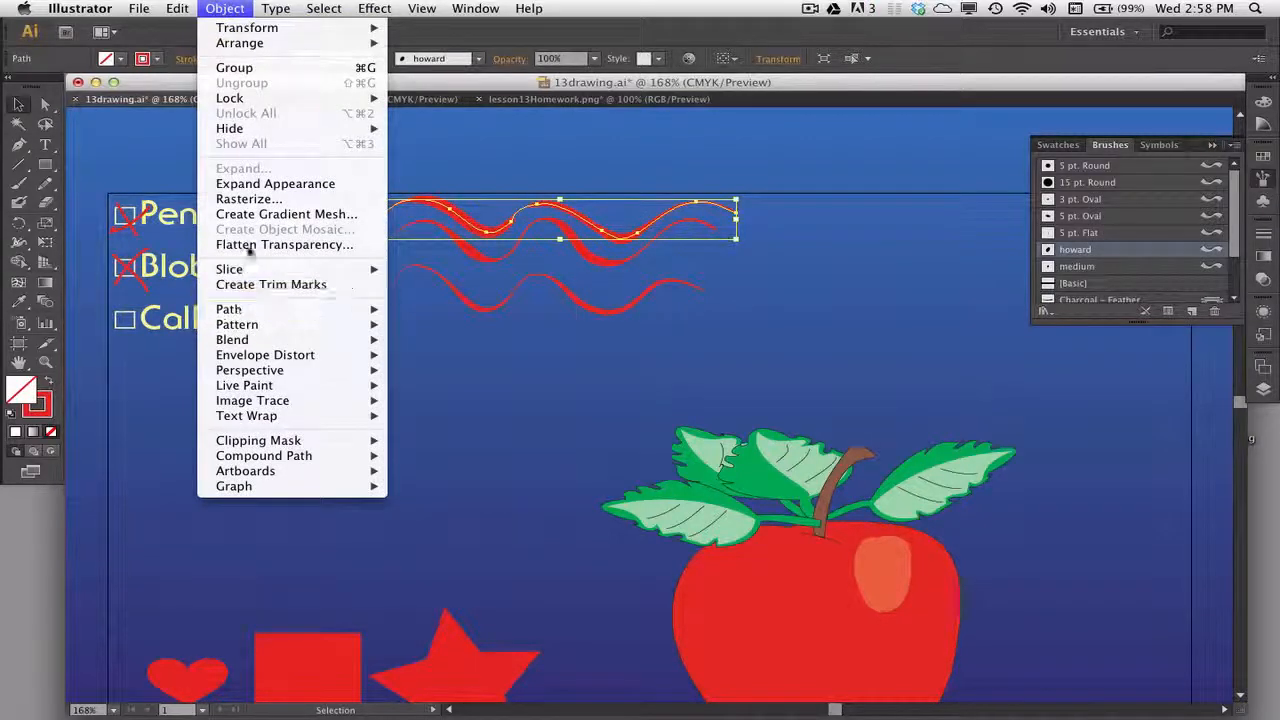
left_click(261, 185)
left_click(527, 329)
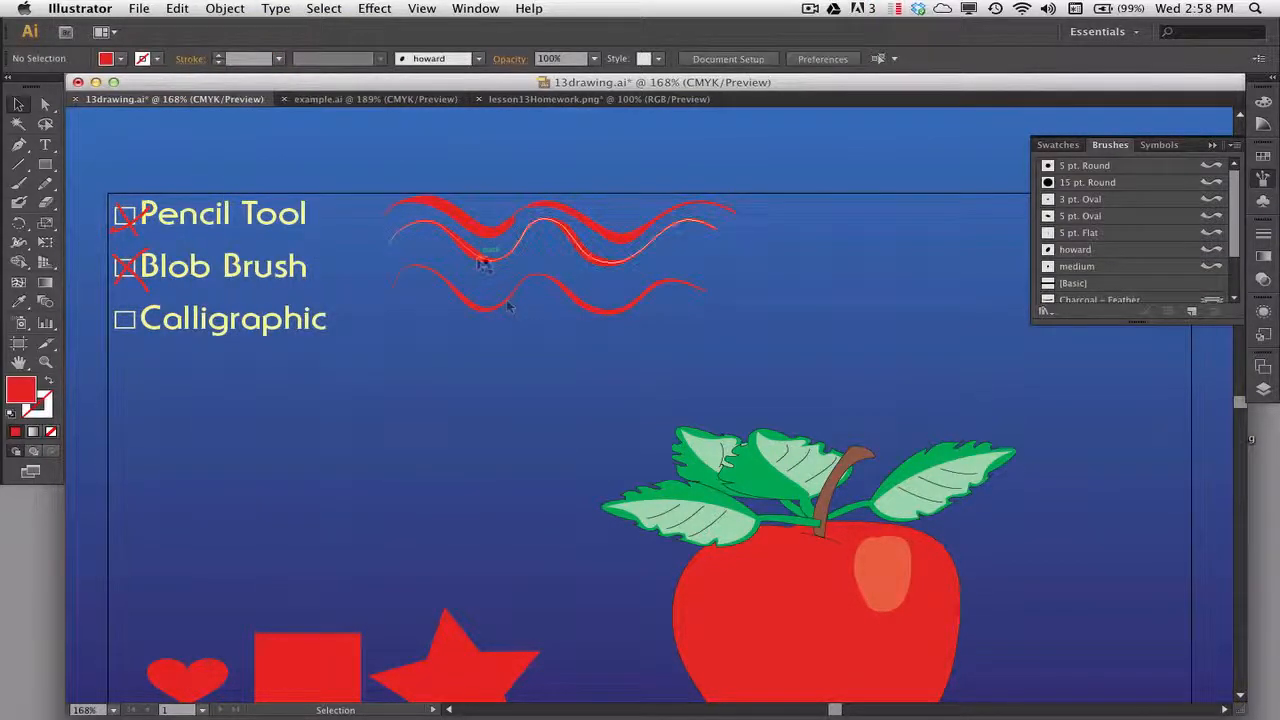
left_click(478, 262)
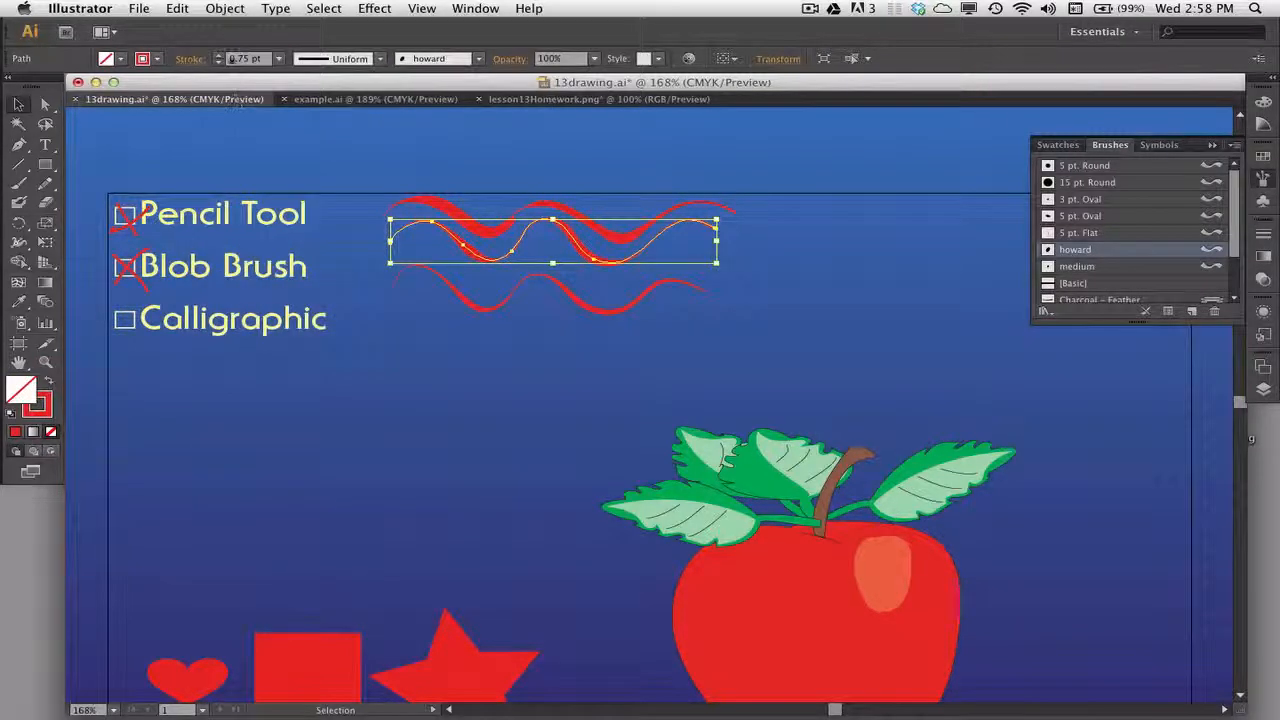
left_click(225, 8)
left_click(275, 184)
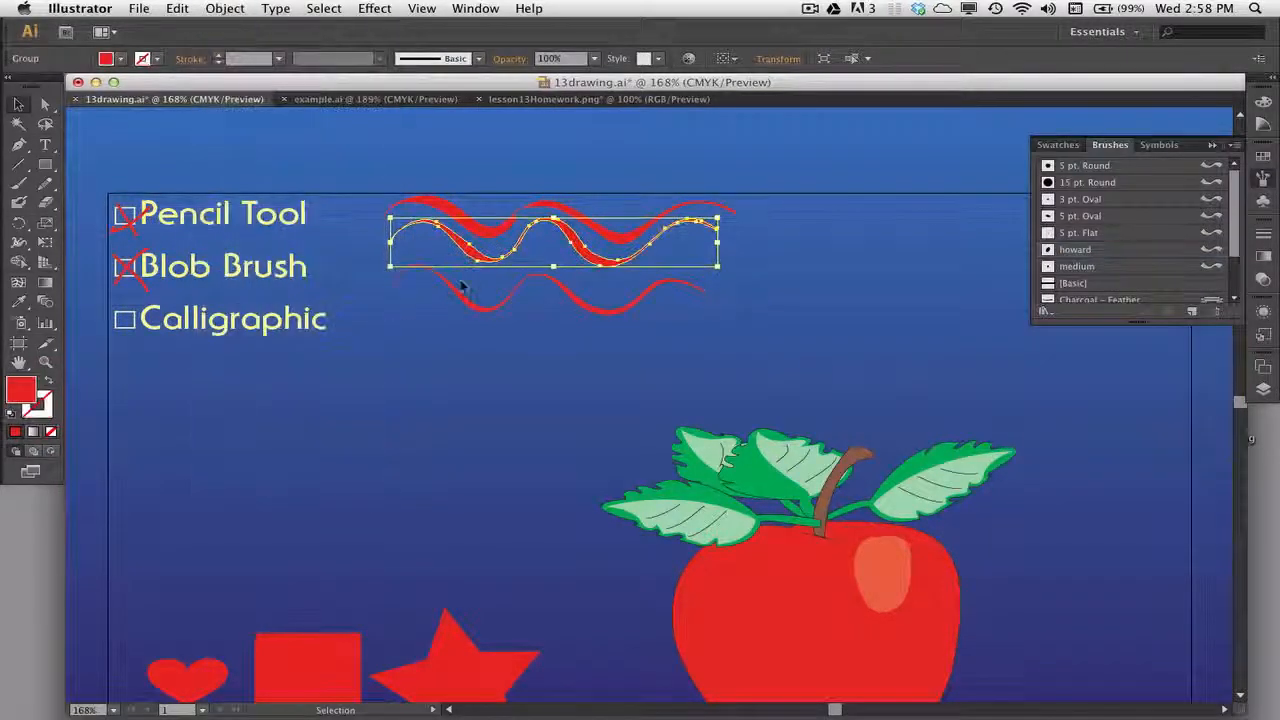
left_click(466, 300)
left_click(225, 8)
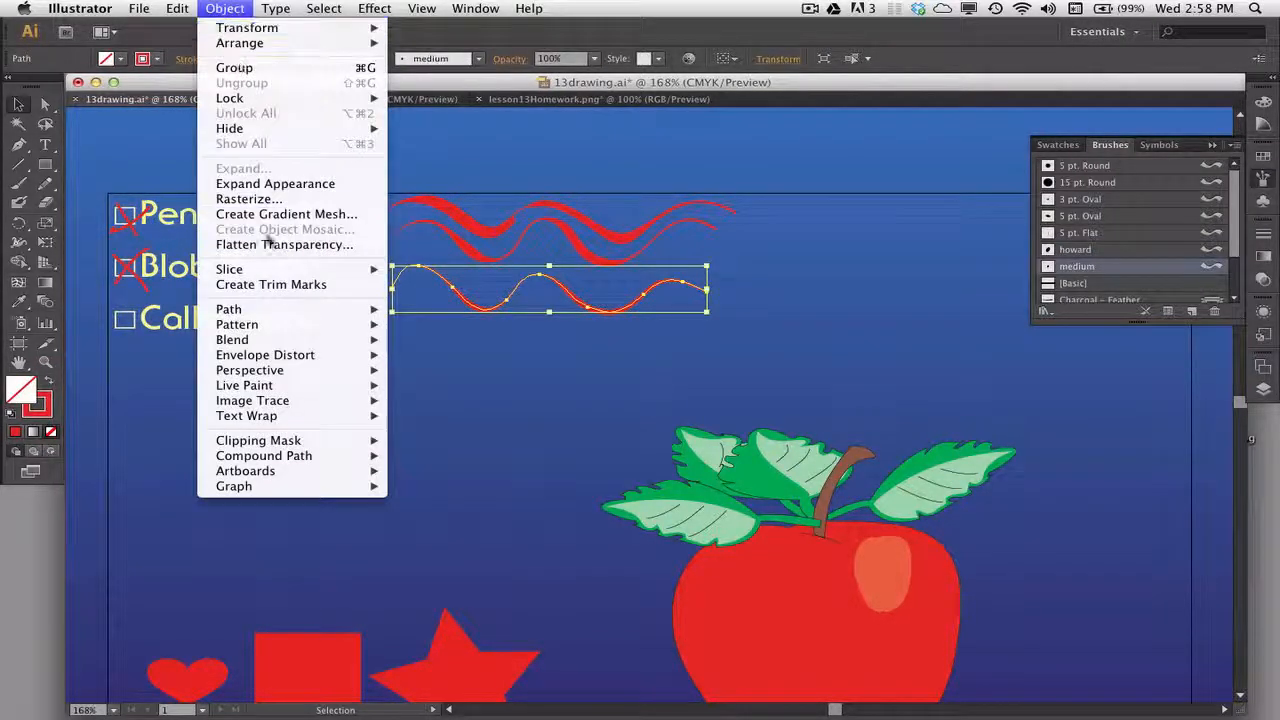
left_click(262, 185)
left_click(463, 330)
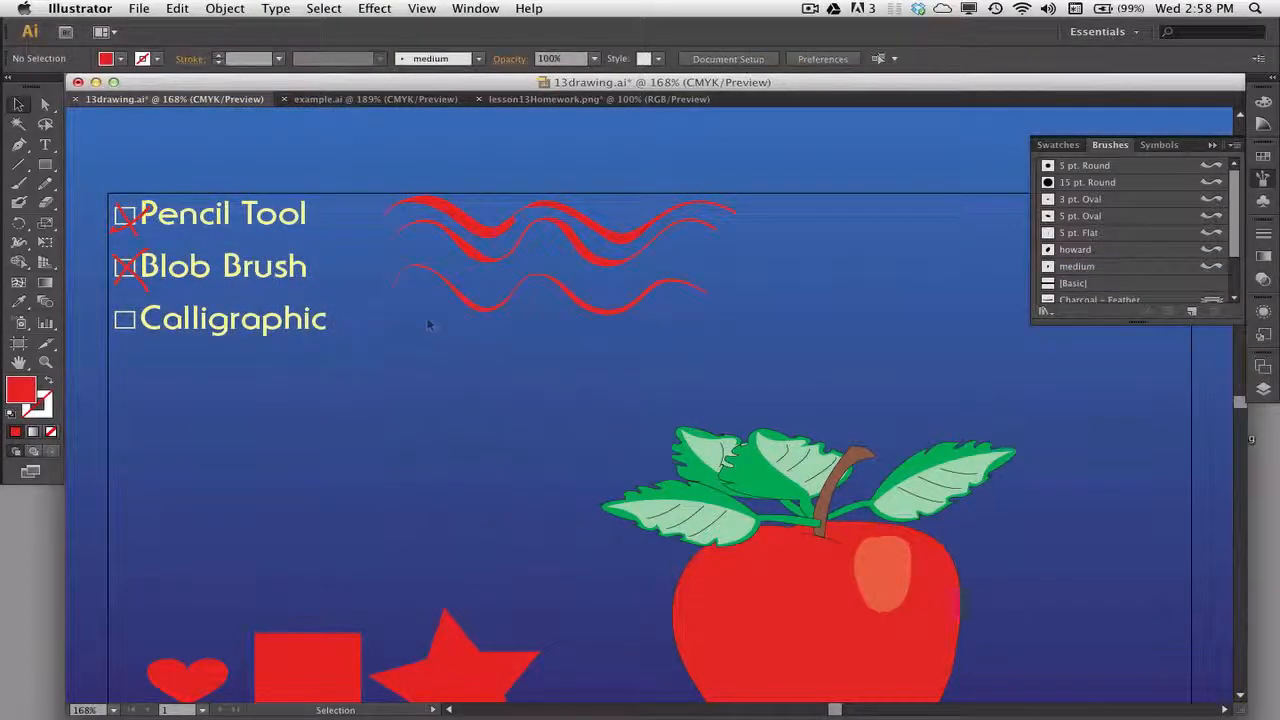
Erase gaps through the top and middle expanded wavy strokes and trim the right end of the bottom one with the Eraser Tool.
key("a")
scroll(420, 306, "down", 3)
key("v")
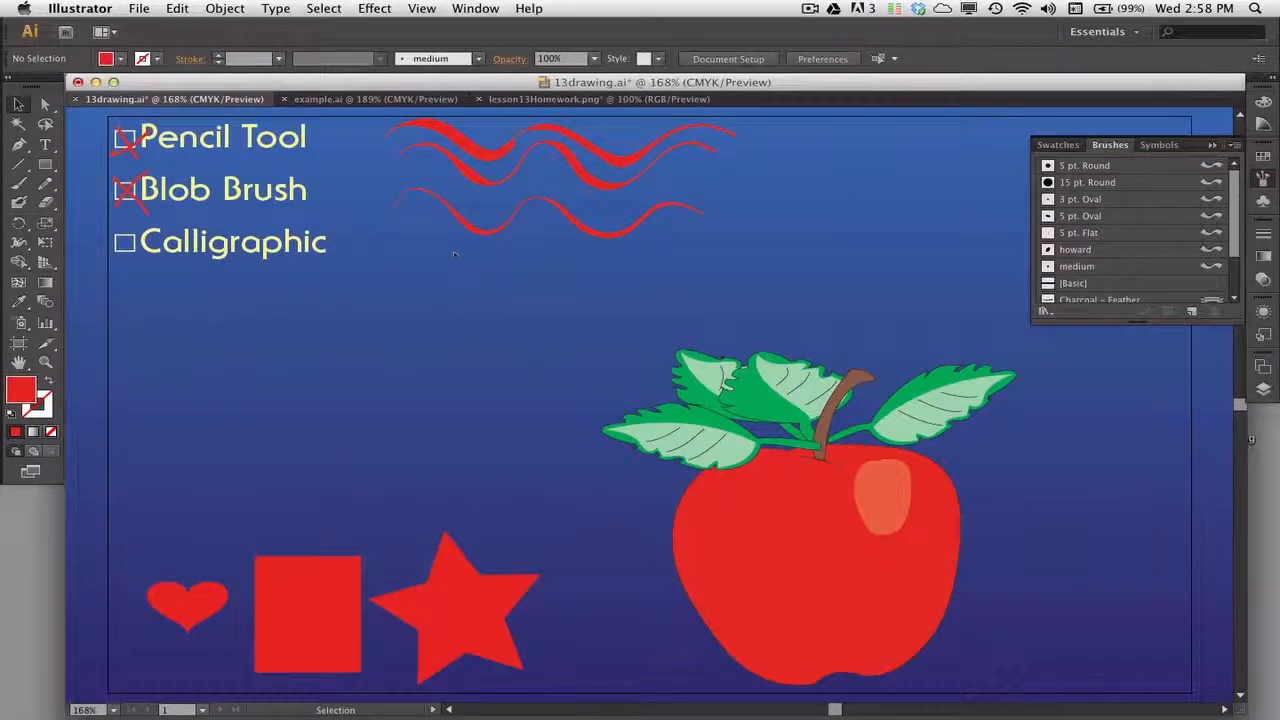
left_click(478, 152)
left_click(488, 182)
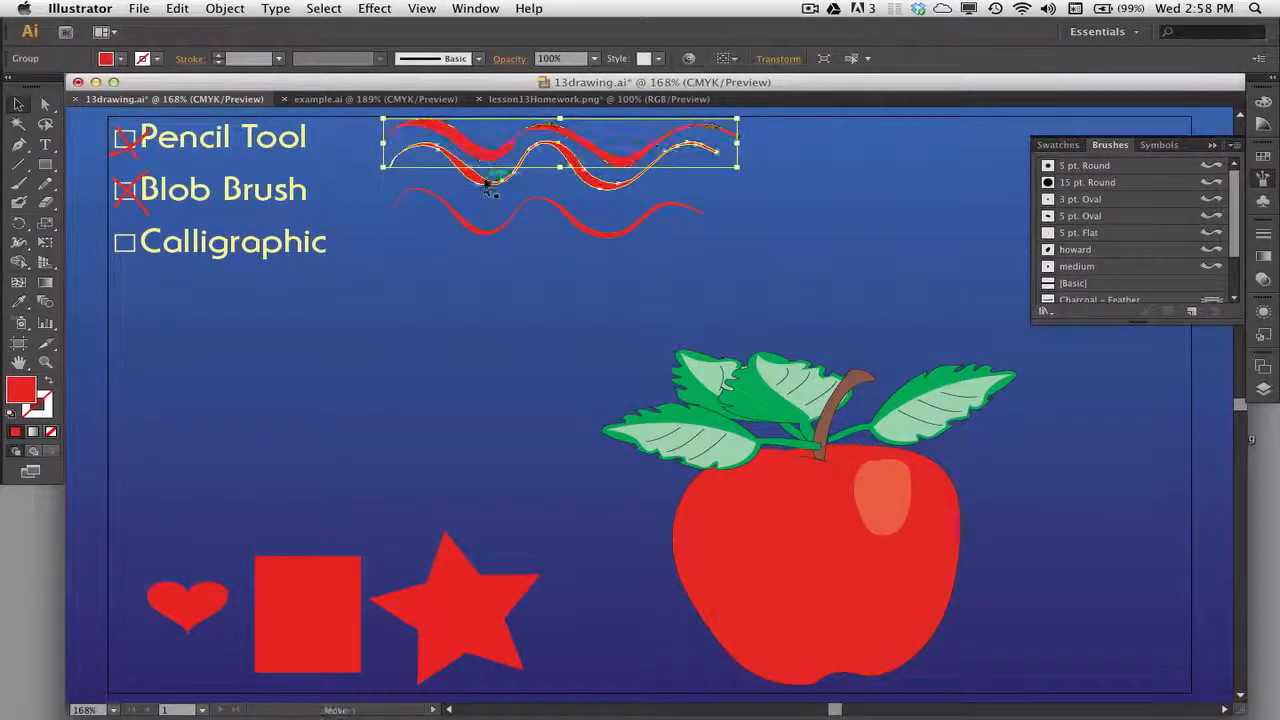
left_click(406, 260)
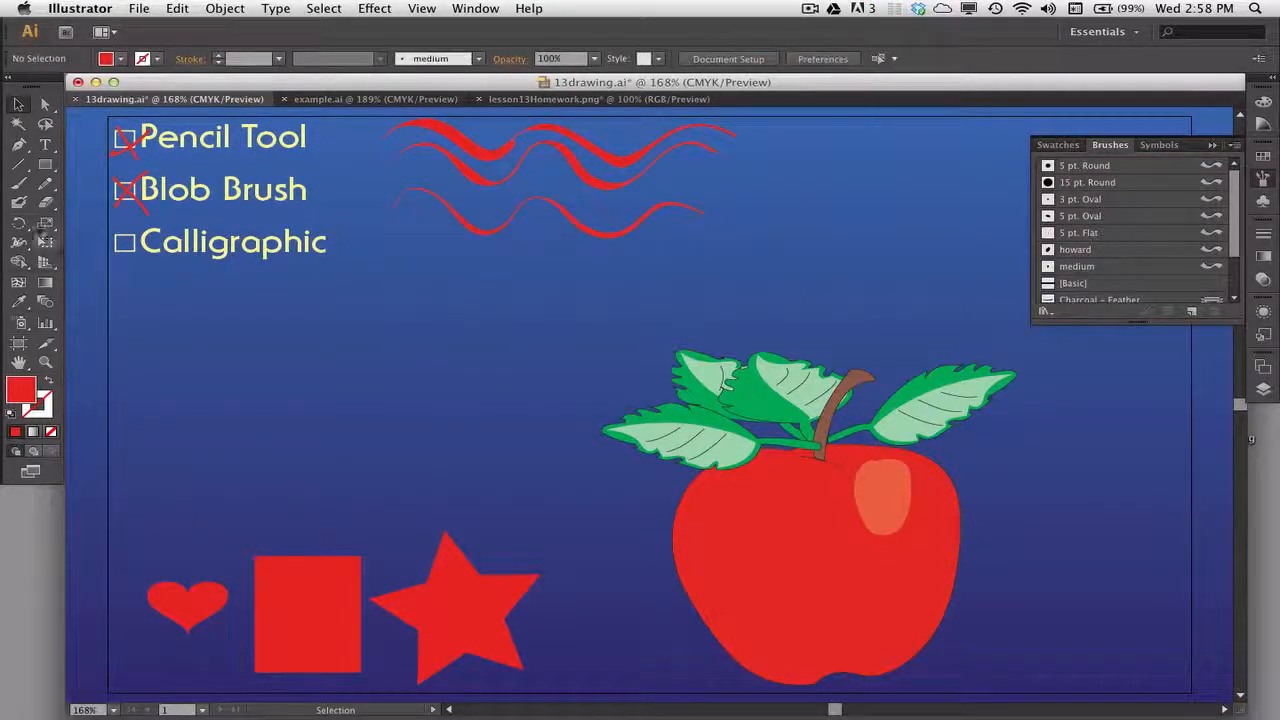
left_click(46, 202)
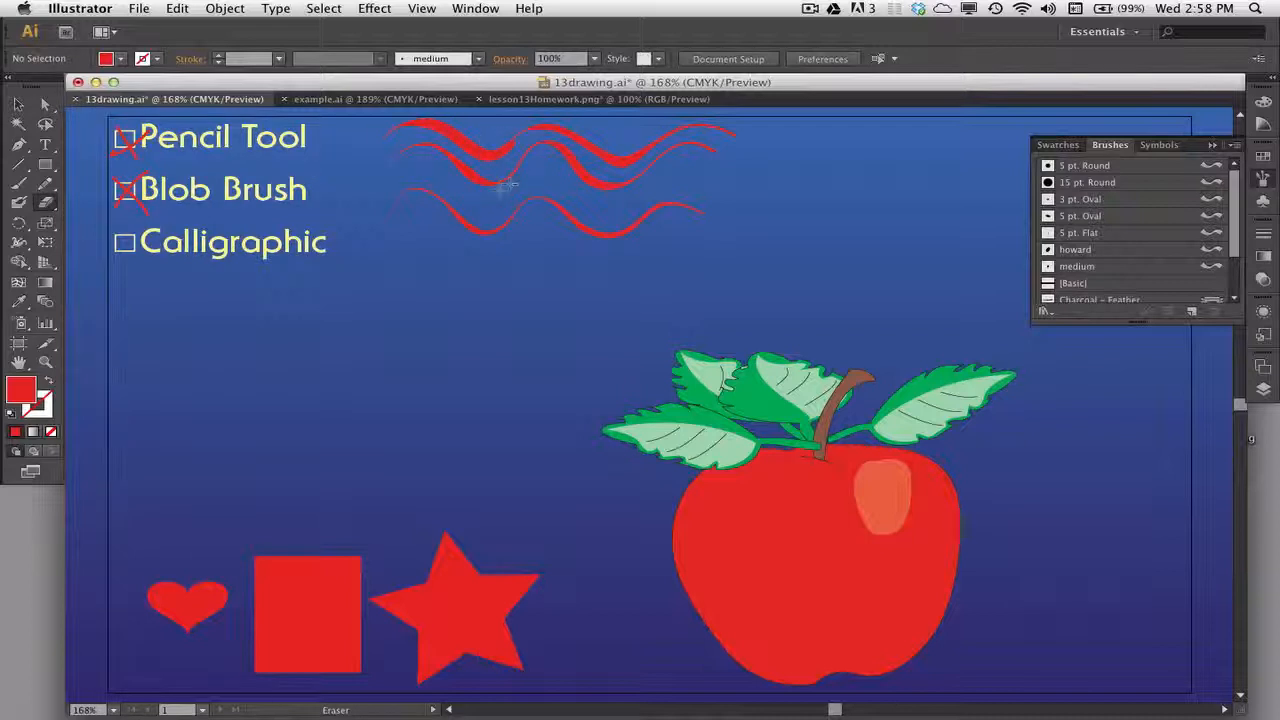
left_click_drag(508, 186, 505, 158)
left_click_drag(630, 183, 620, 200)
left_click_drag(494, 160, 486, 143)
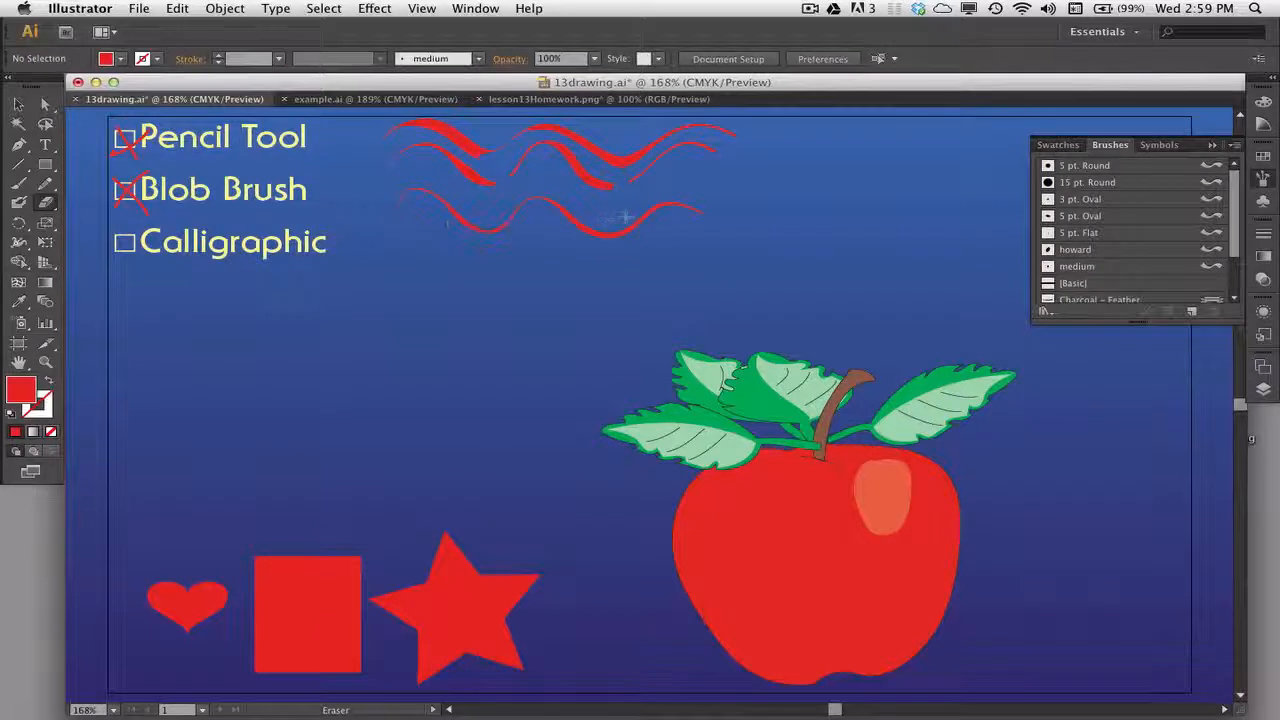
mouse_move(636, 192)
left_mouse_down()
mouse_move(728, 220)
mouse_move(742, 244)
left_mouse_up()
left_click_drag(620, 187, 575, 158)
Paint a longer wavy stroke with the medium brush below the three expanded strokes.
left_click(18, 183)
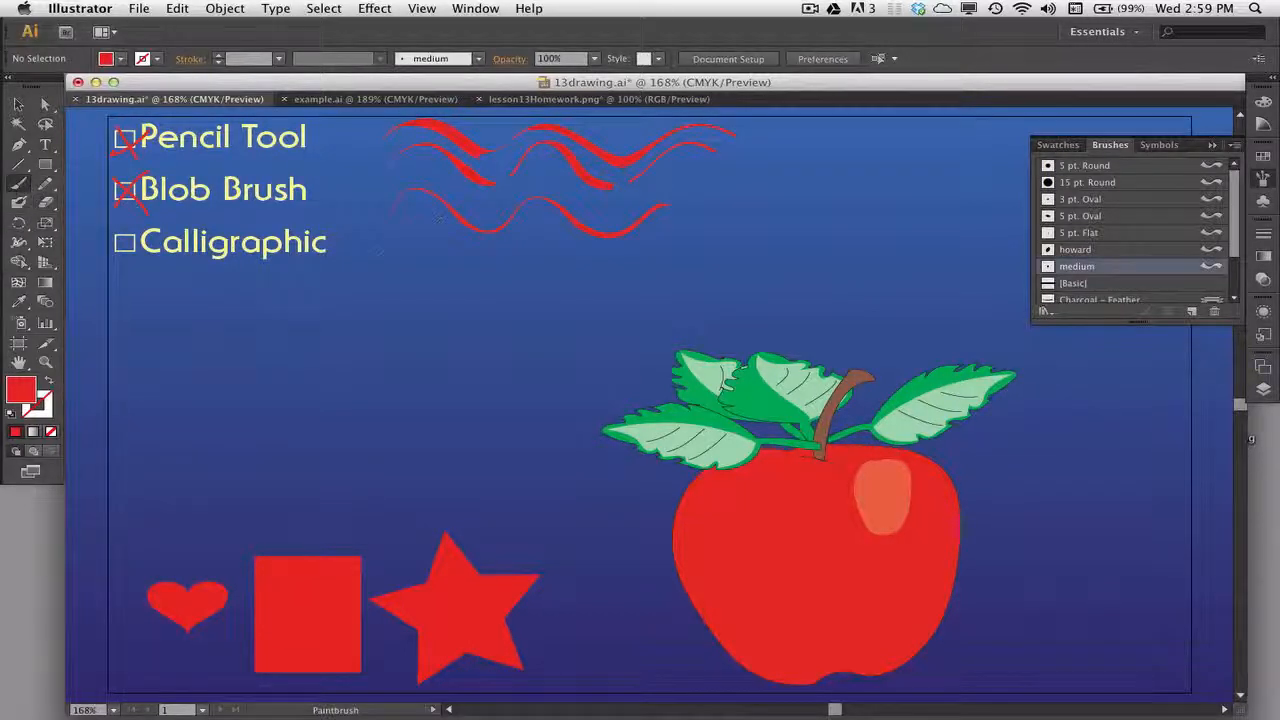
mouse_move(348, 276)
left_mouse_down()
mouse_move(442, 255)
mouse_move(495, 318)
mouse_move(668, 280)
left_mouse_up()
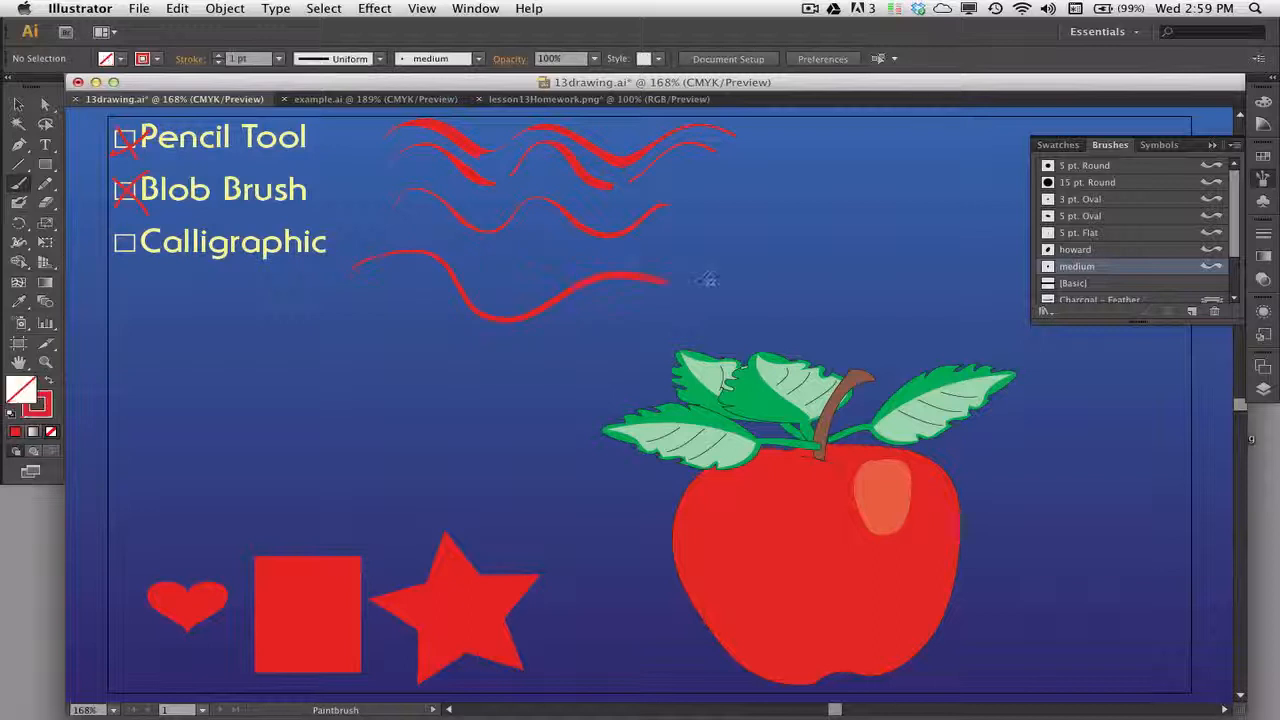
Try to erase parts of the newly painted wavy stroke with the Path Eraser Tool, and select the stroke.
left_click(45, 185)
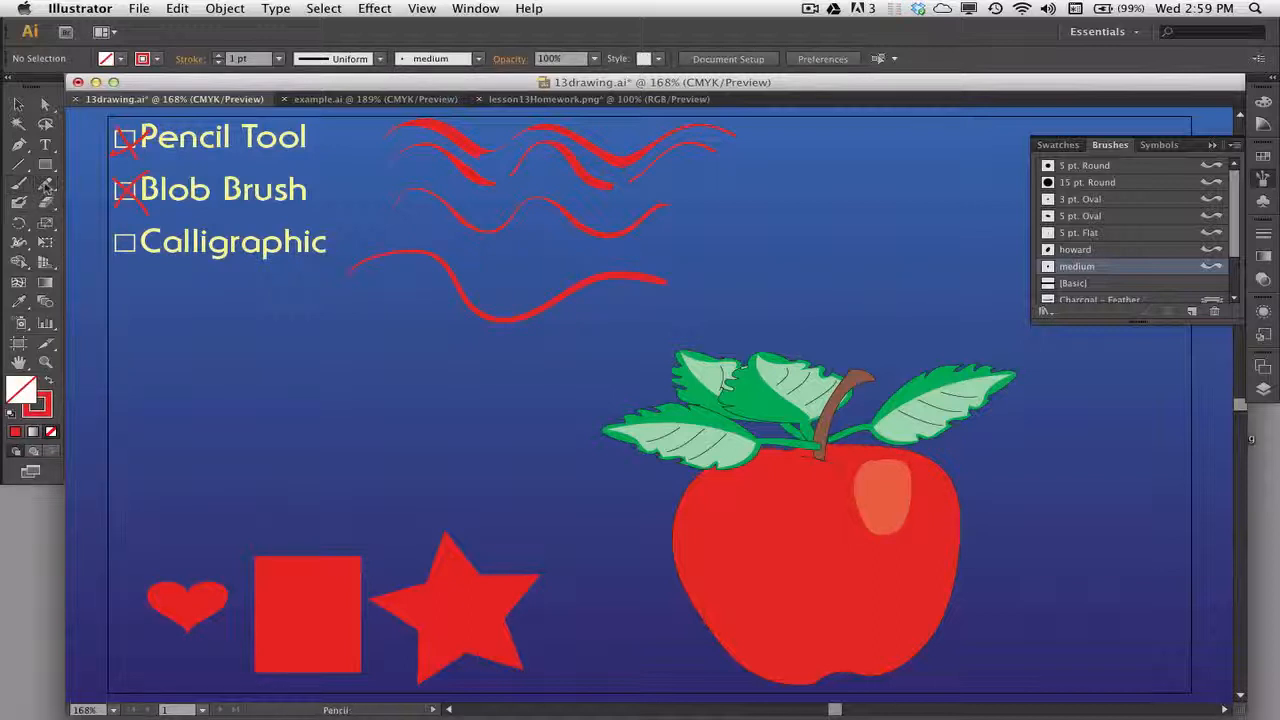
left_click(125, 221)
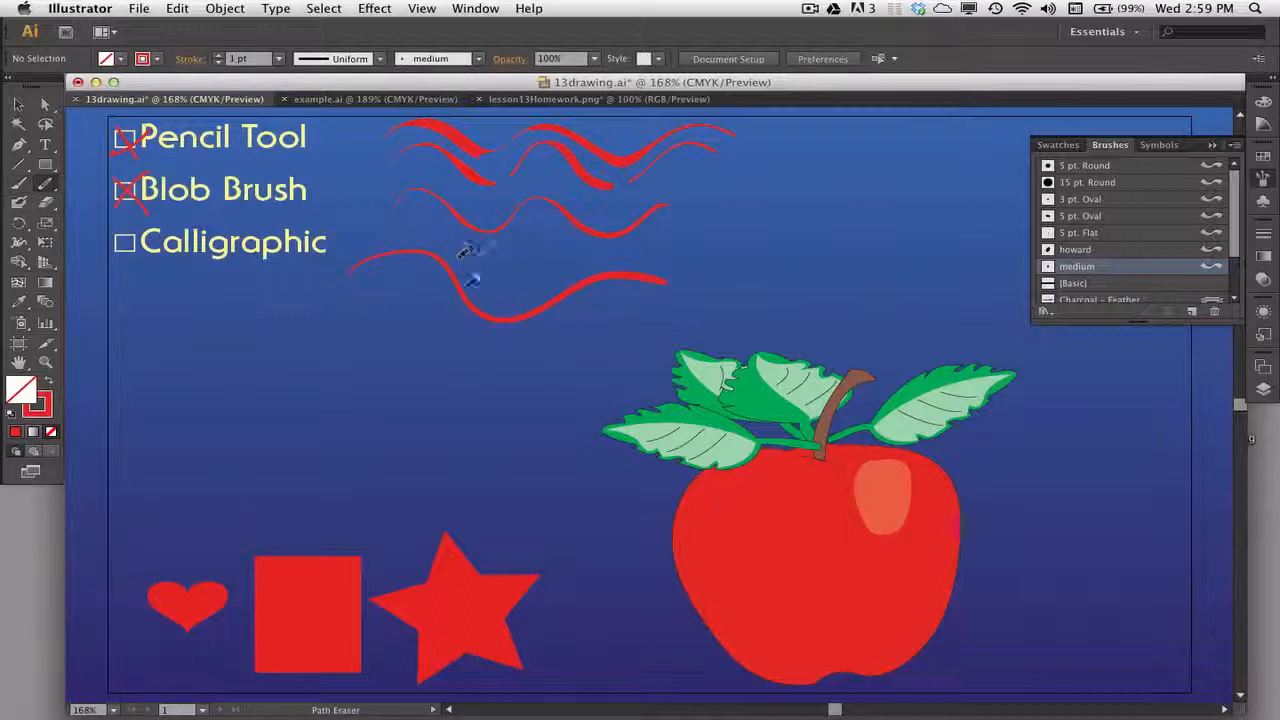
left_click_drag(438, 318, 471, 297)
mouse_move(612, 275)
left_mouse_down()
mouse_move(611, 260)
mouse_move(660, 284)
left_mouse_up()
left_click(495, 312, "super")
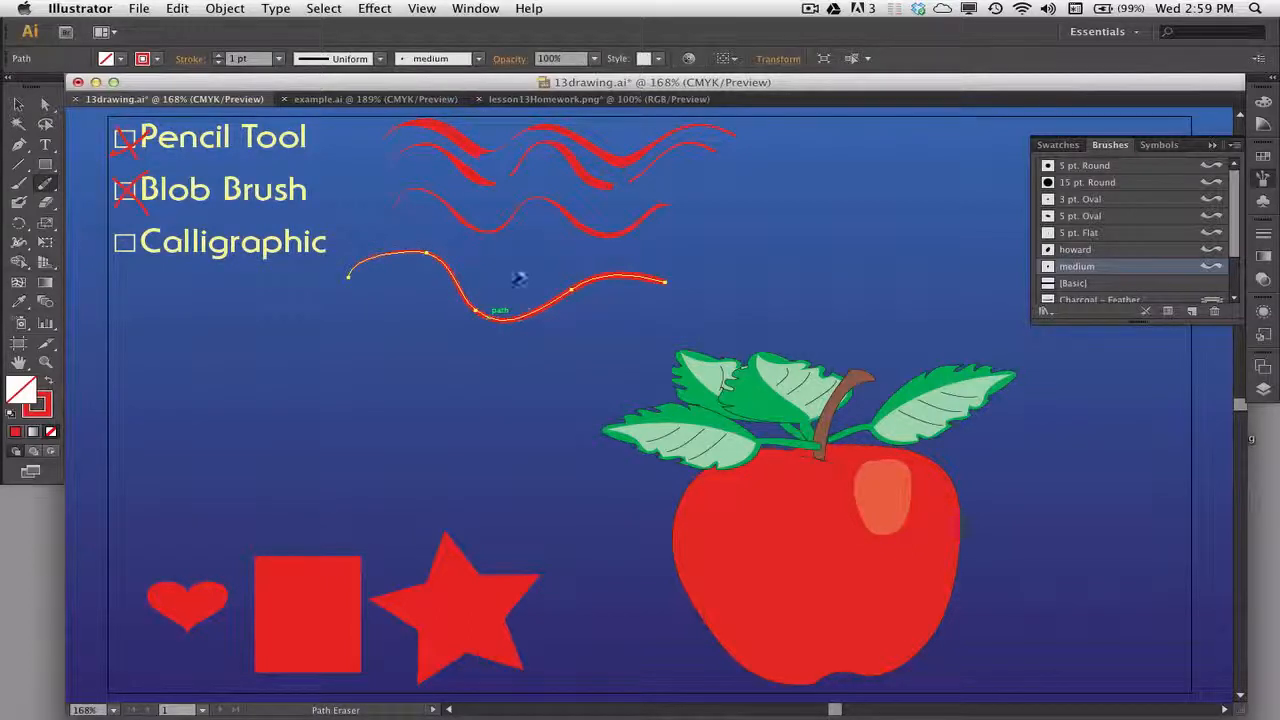
left_click(50, 185)
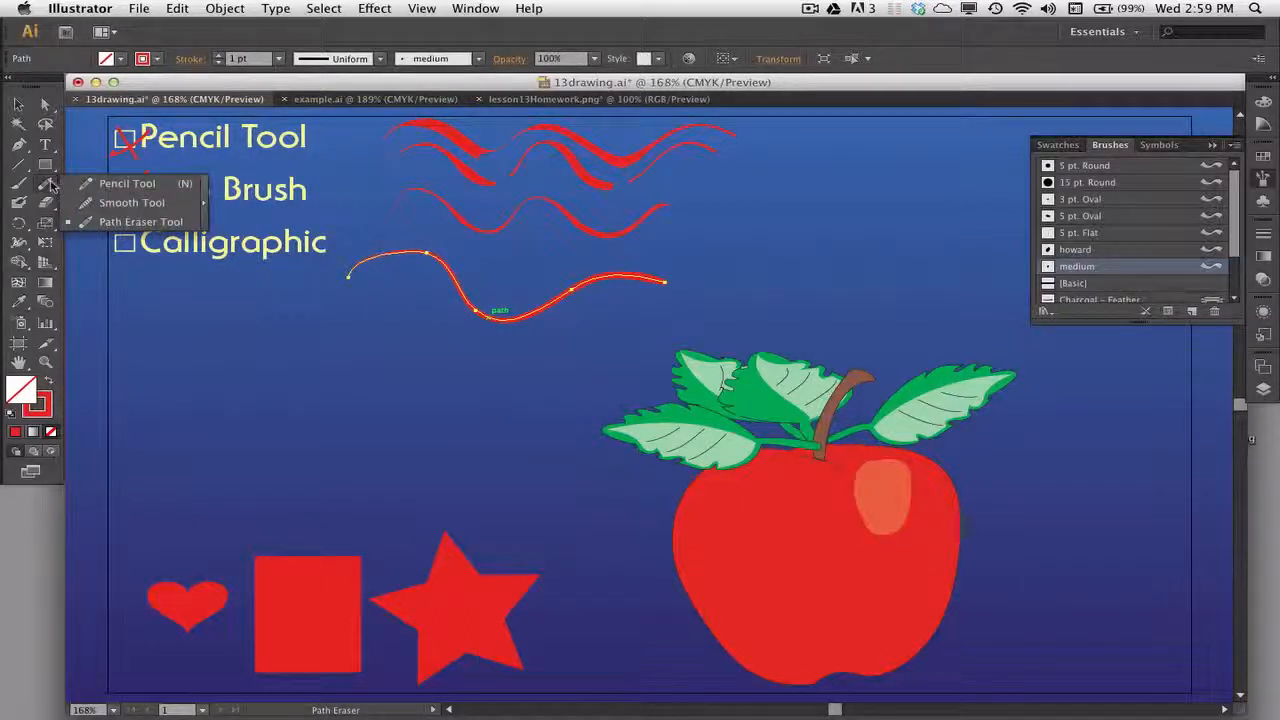
left_click(389, 270)
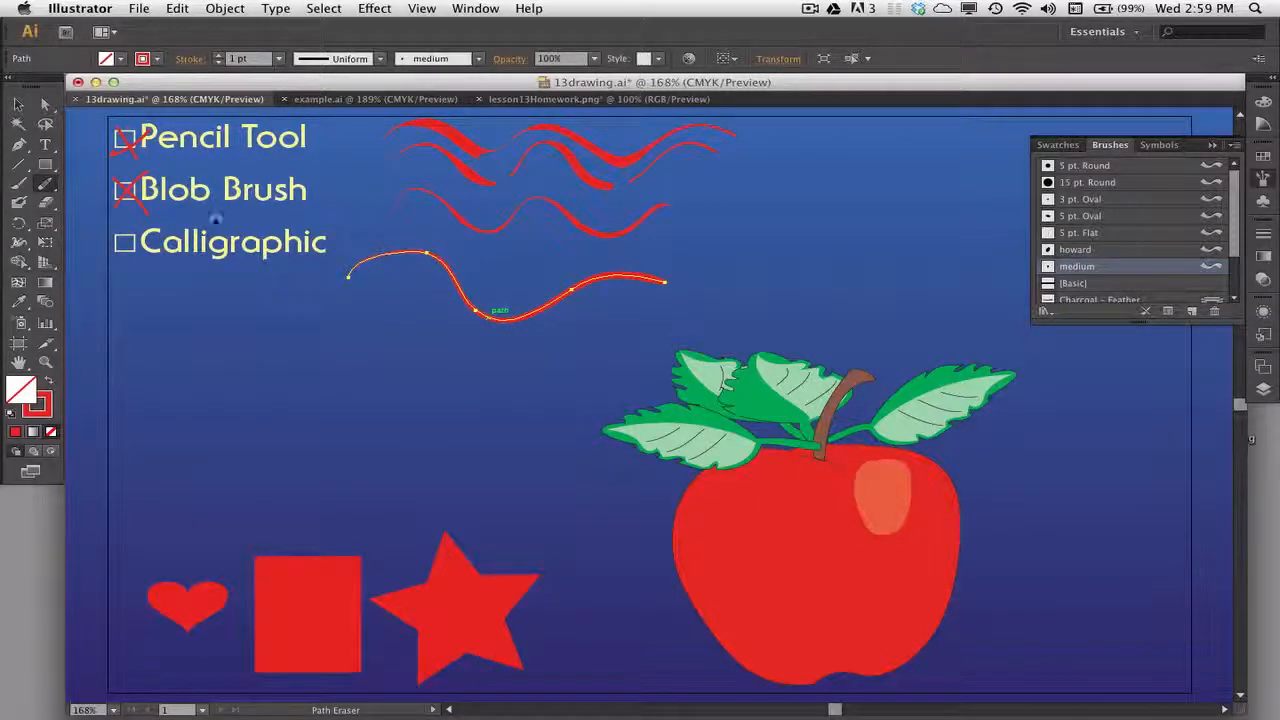
Paint an X over the Calligraphic checkbox with the medium brush, and return to the Selection Tool.
left_click(18, 104)
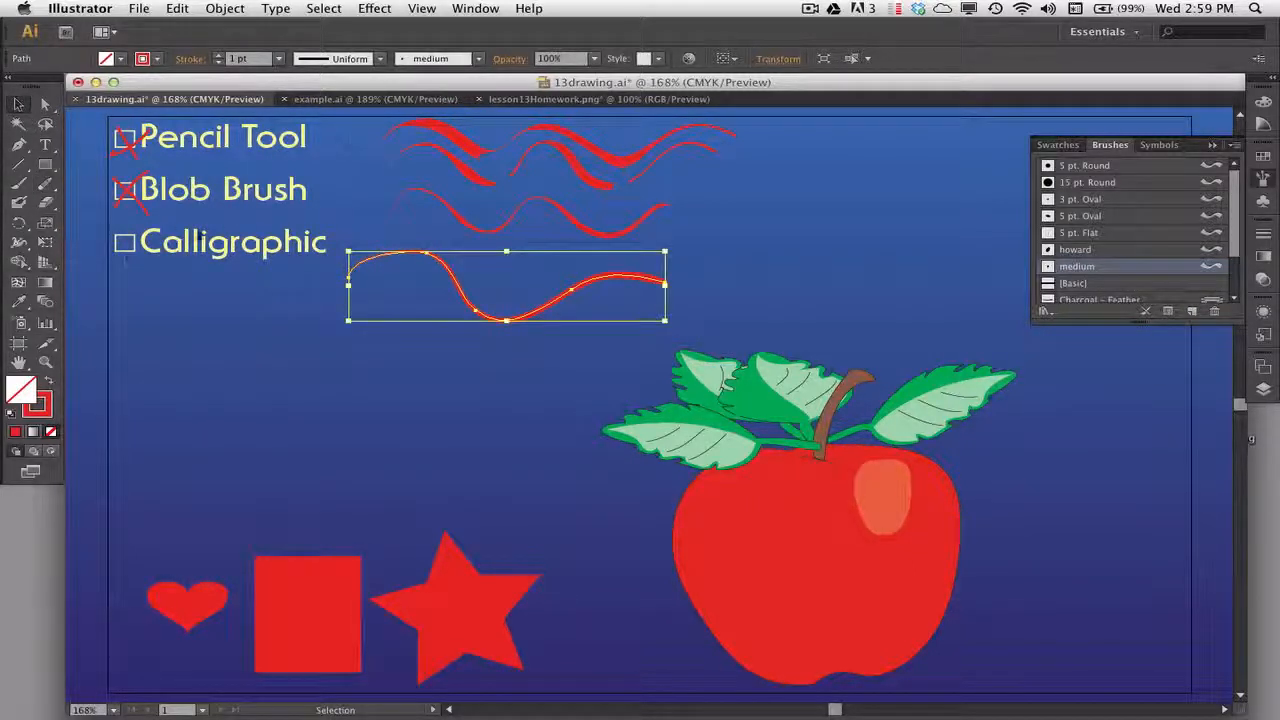
left_click(18, 184)
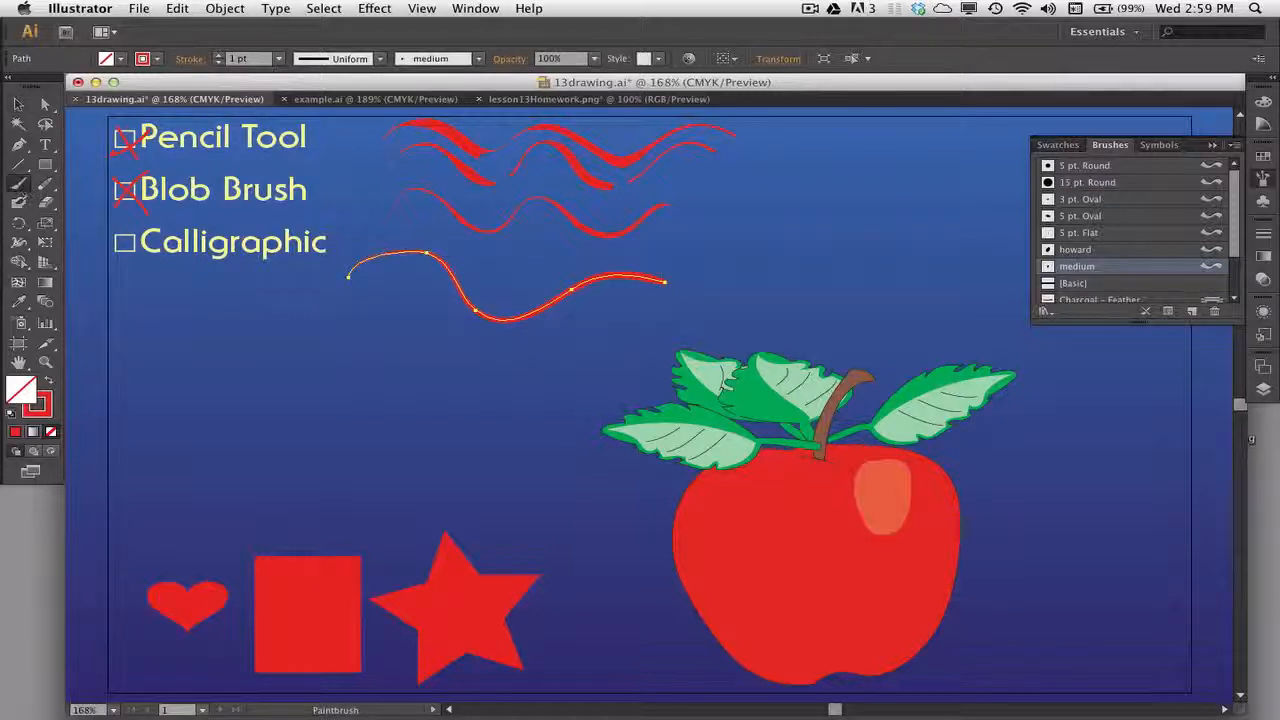
left_click_drag(113, 256, 152, 229)
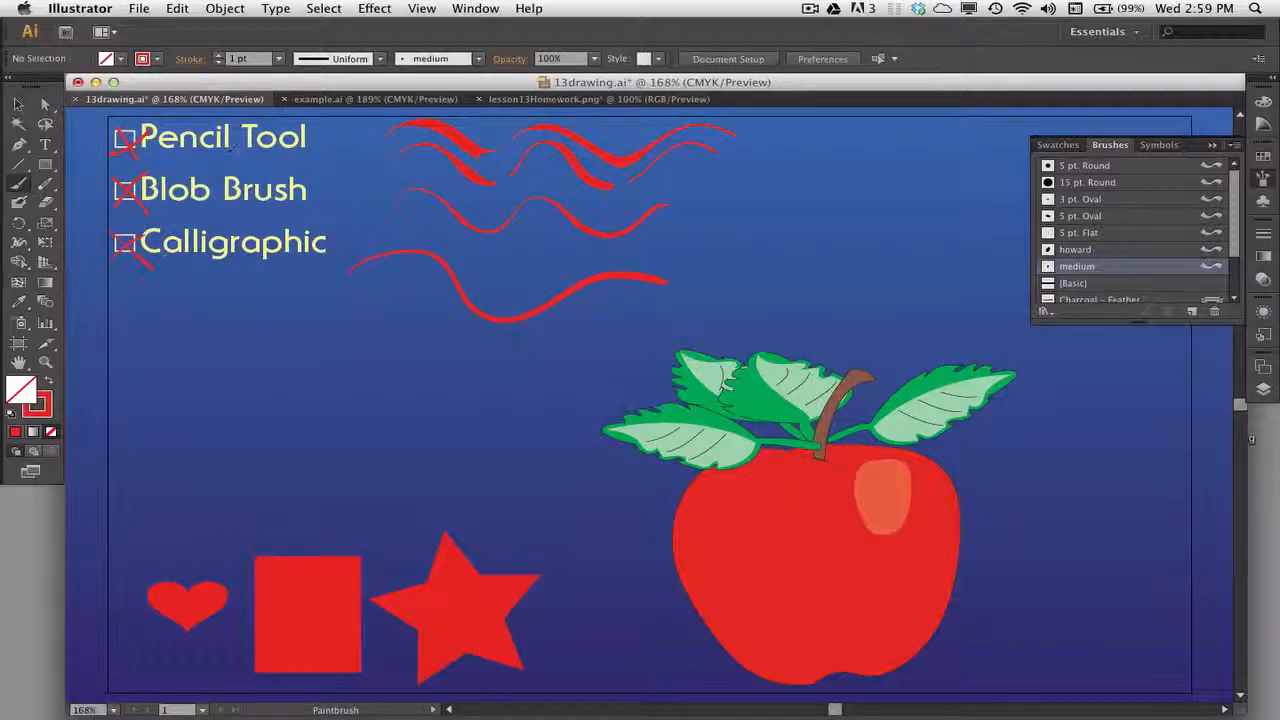
left_click(20, 104)
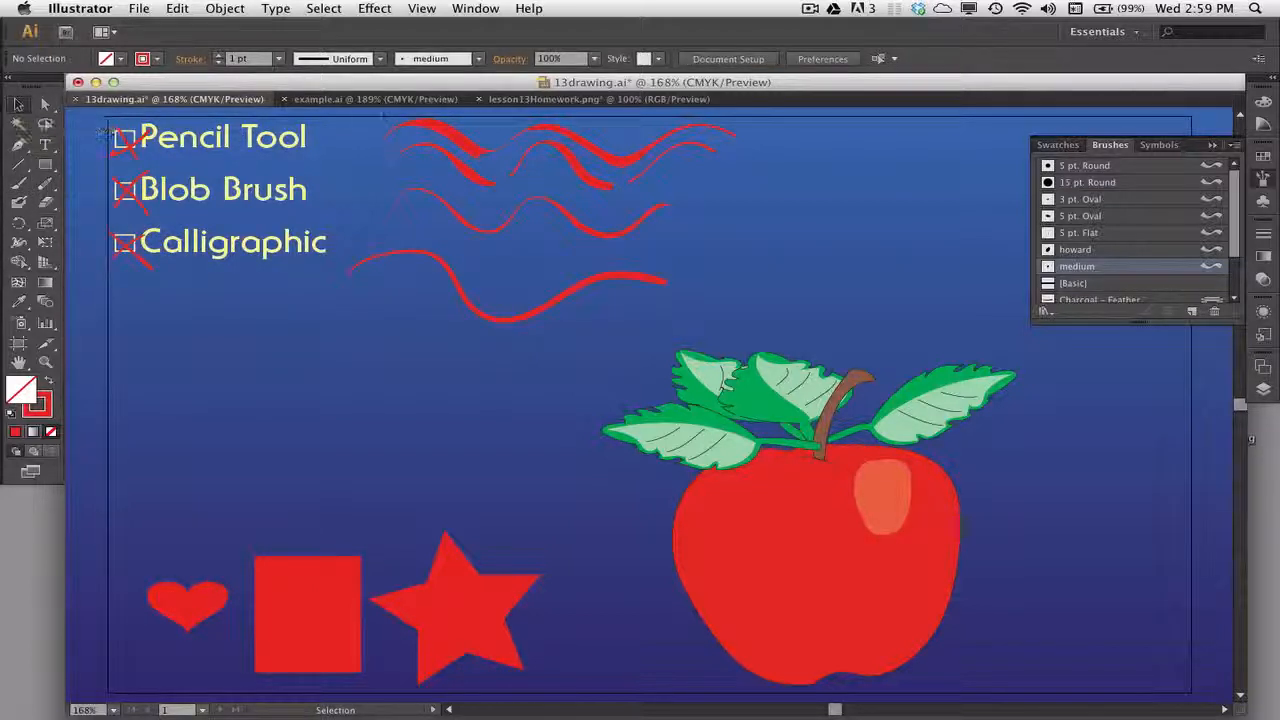